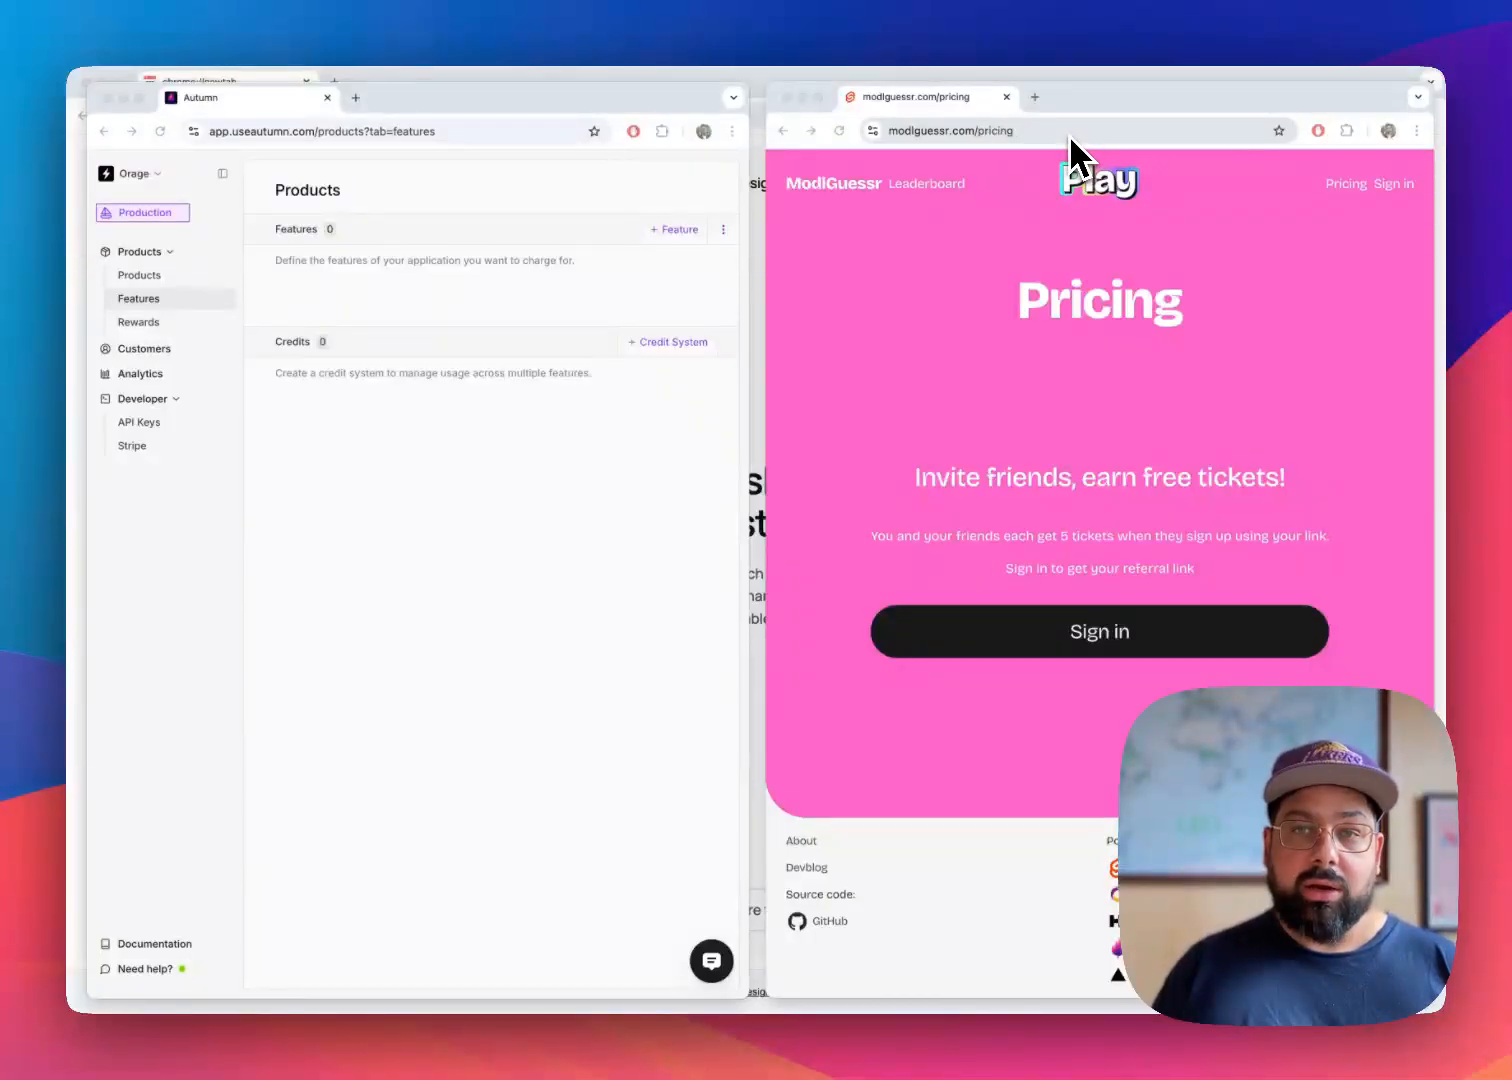
View the plans on the local site's pricing page at localhost:5173 in a new tab, and return to the live modlguessr.com pricing page
{"action": "left_click", "coordinate": [1069, 135]}
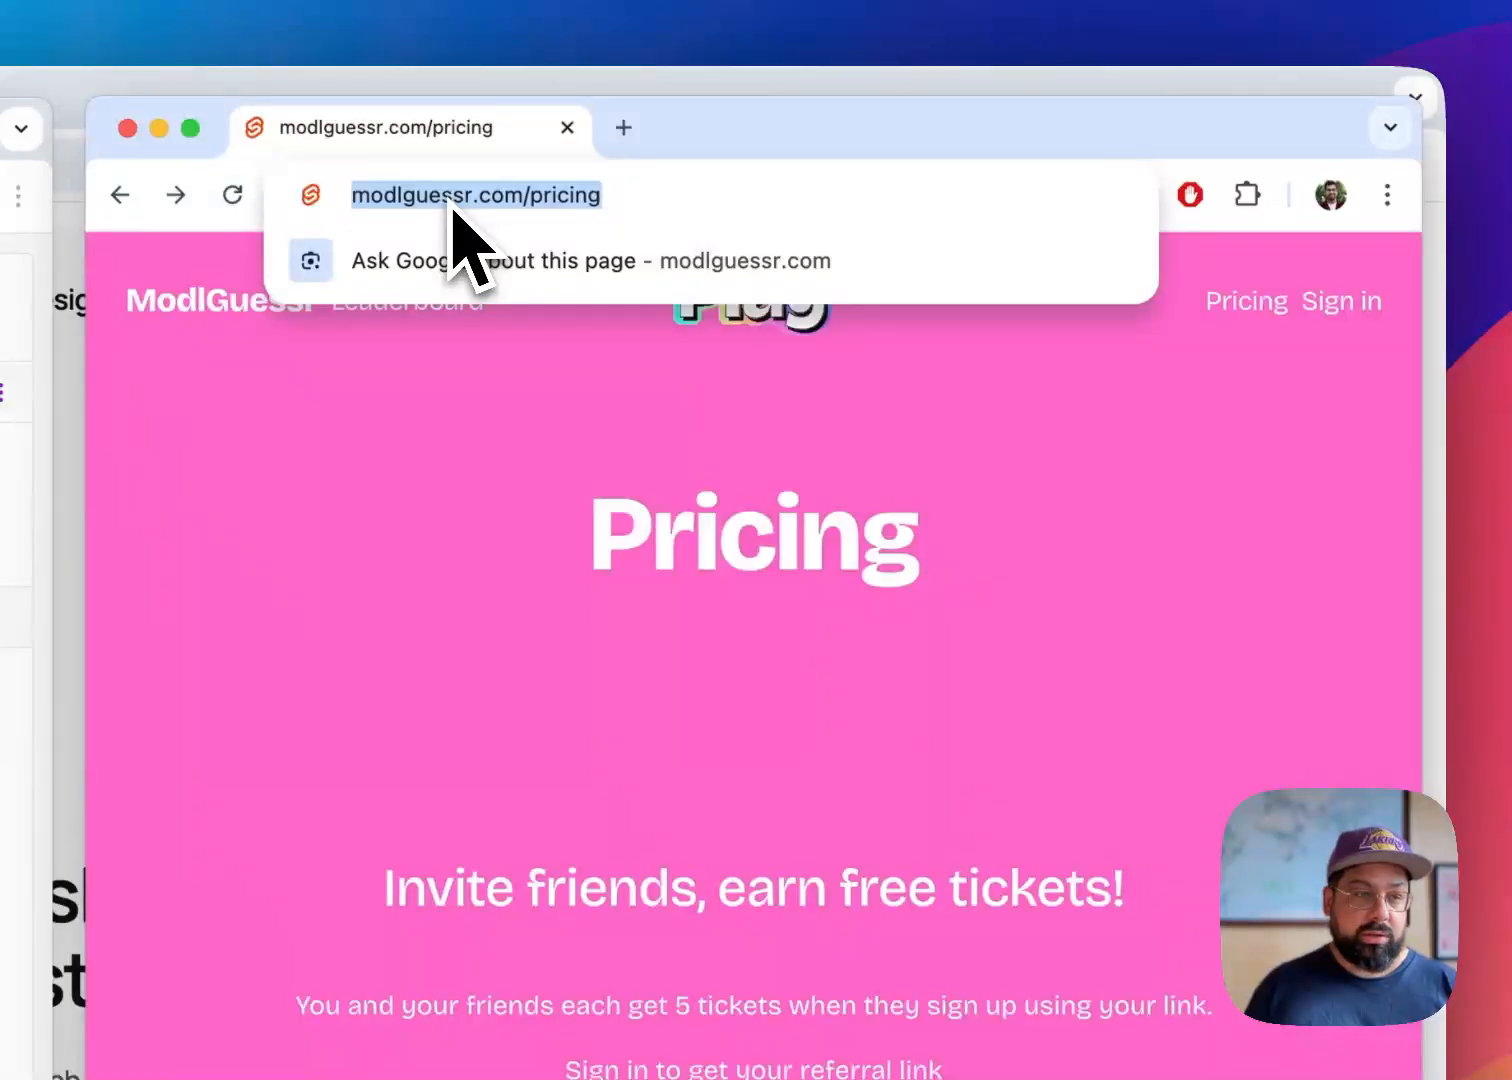
{"action": "left_click", "coordinate": [500, 467]}
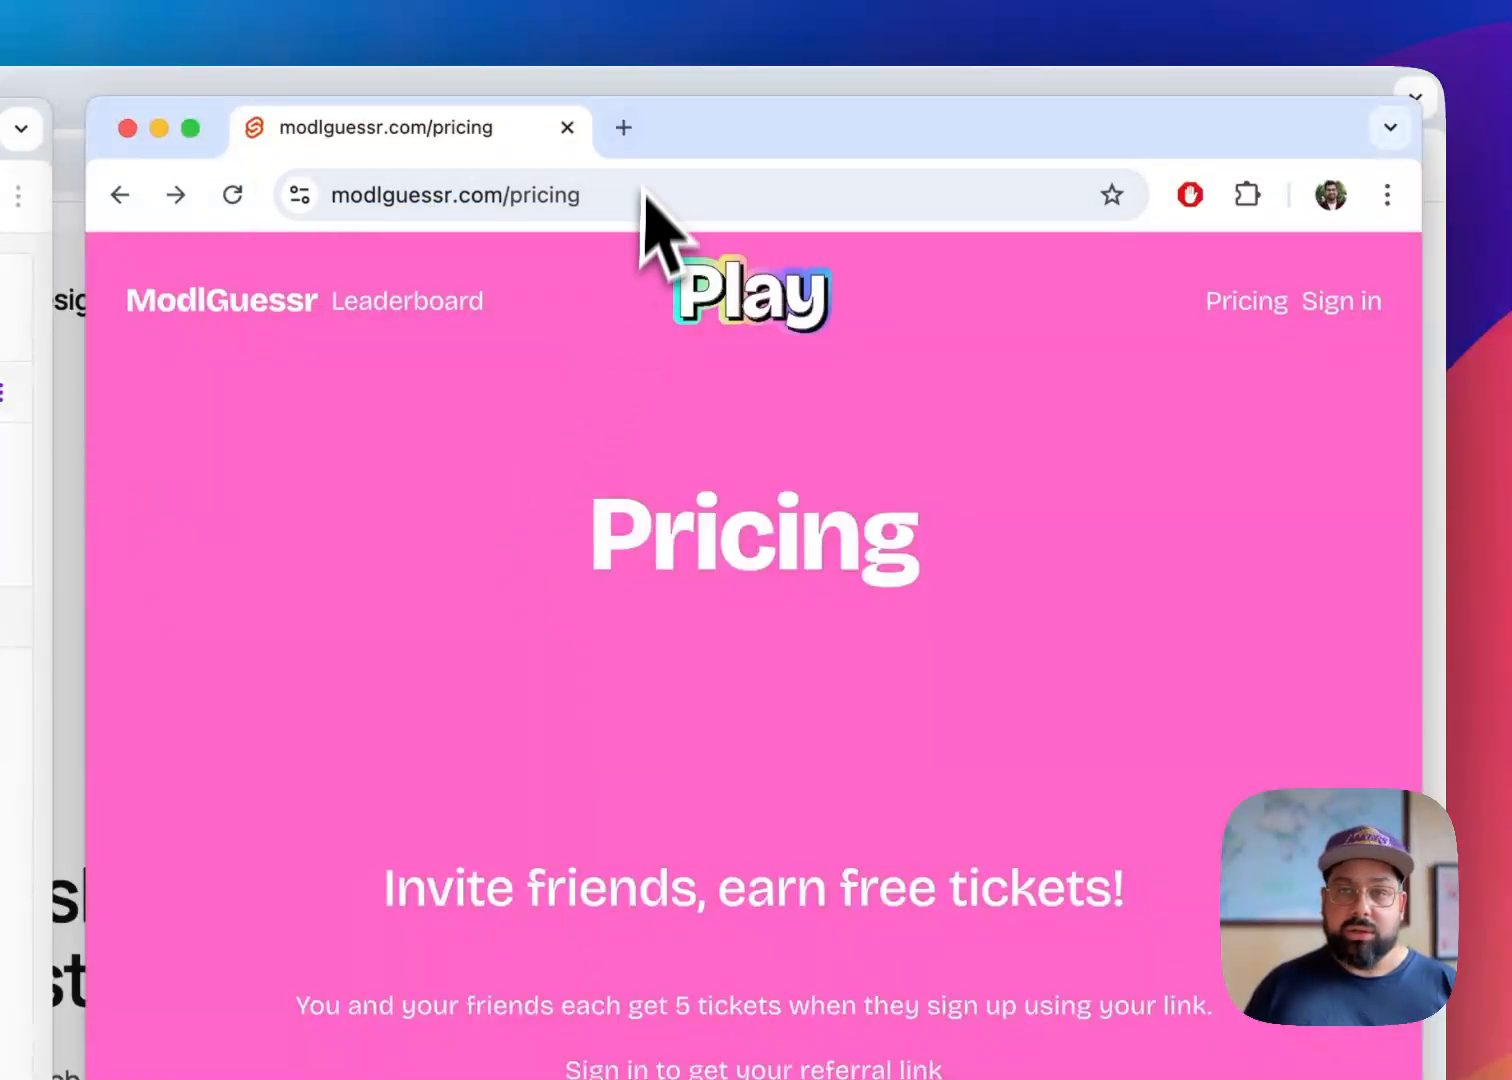
{"action": "left_click", "coordinate": [623, 127]}
{"action": "type", "text": "o"}
{"action": "key", "text": "BackSpace"}
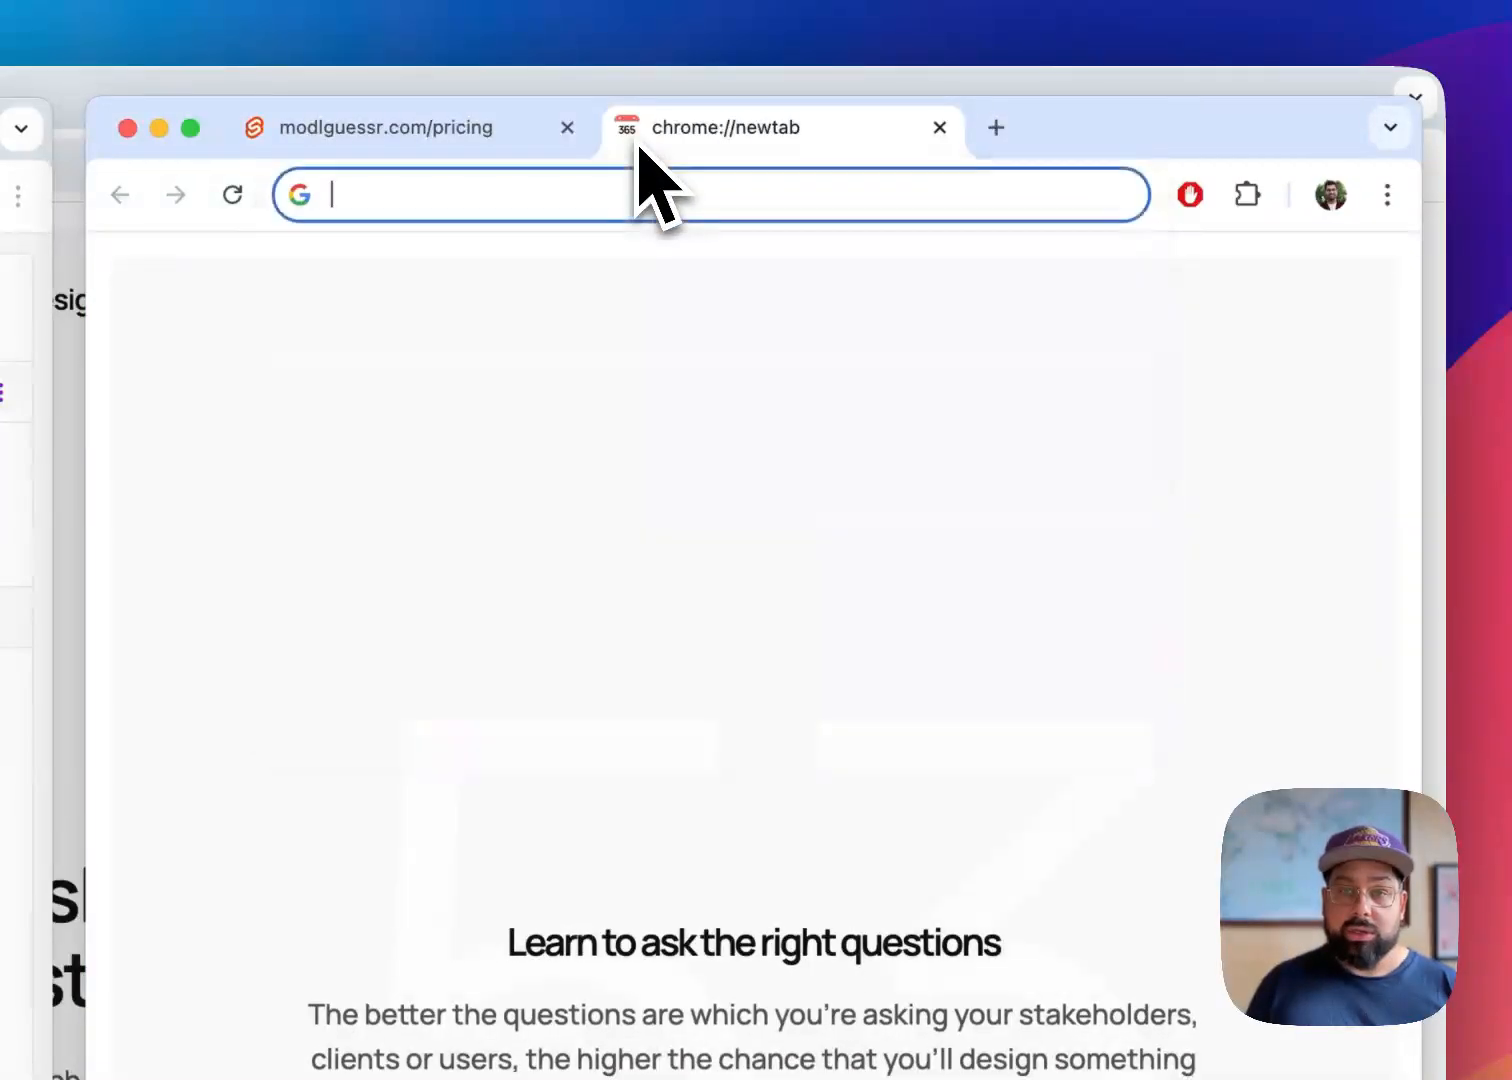
{"action": "type", "text": "loca"}
{"action": "key", "text": "Right"}
{"action": "key", "text": "Return"}
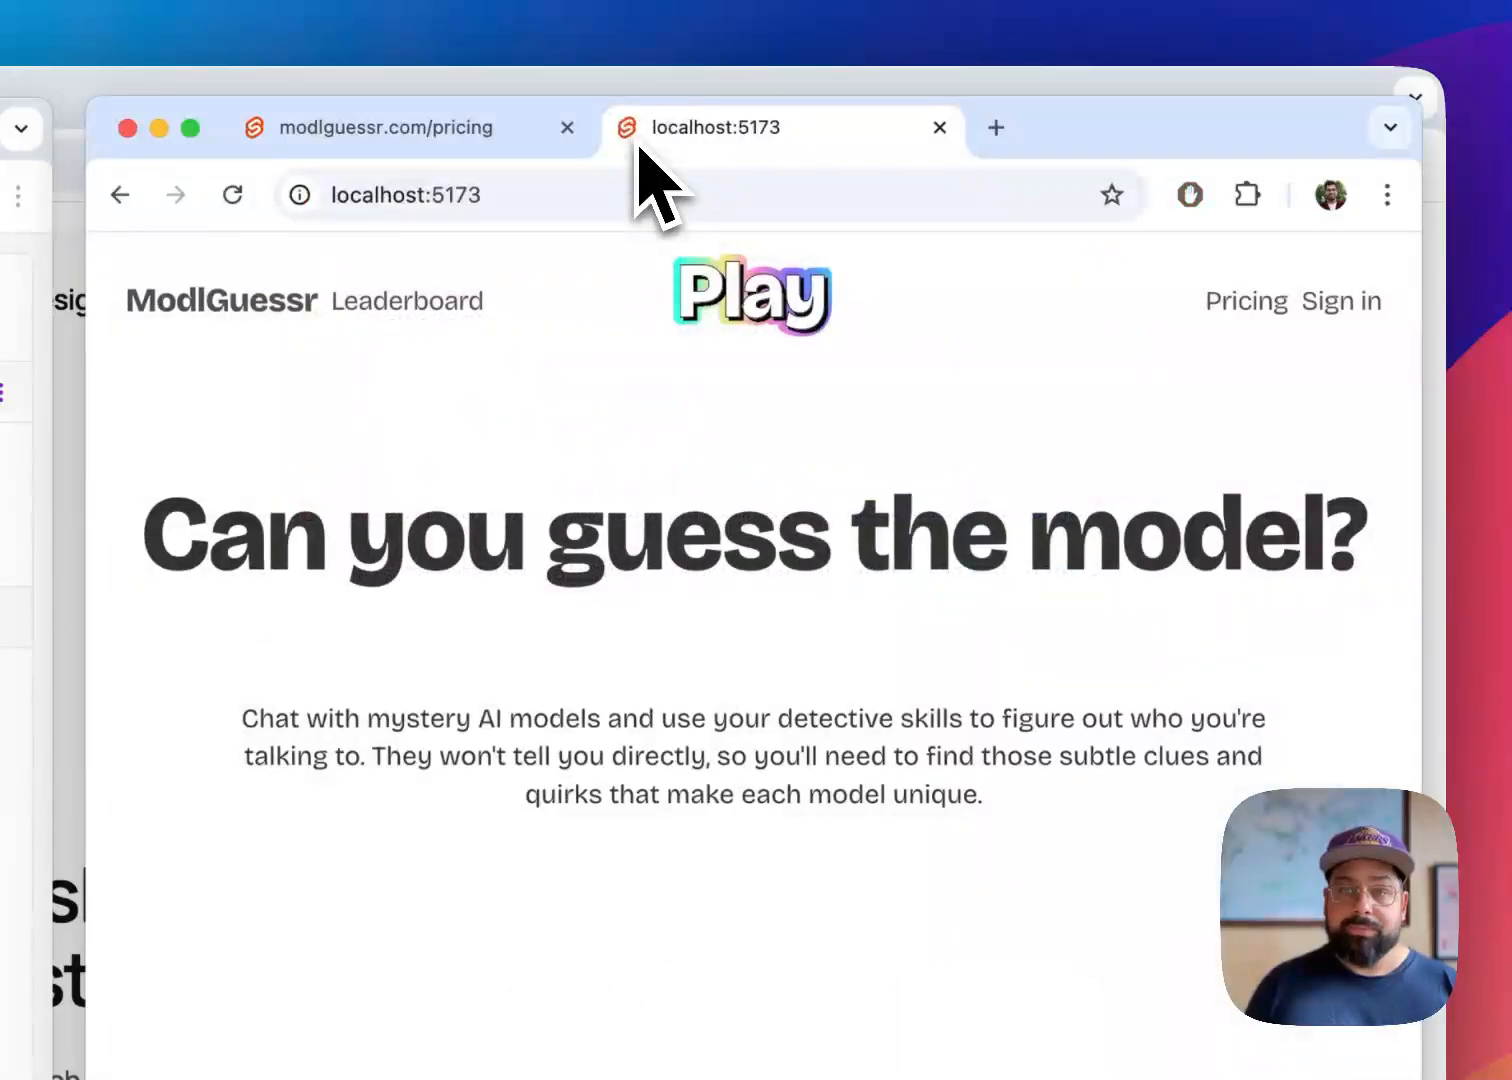
{"action": "left_click", "coordinate": [1248, 300]}
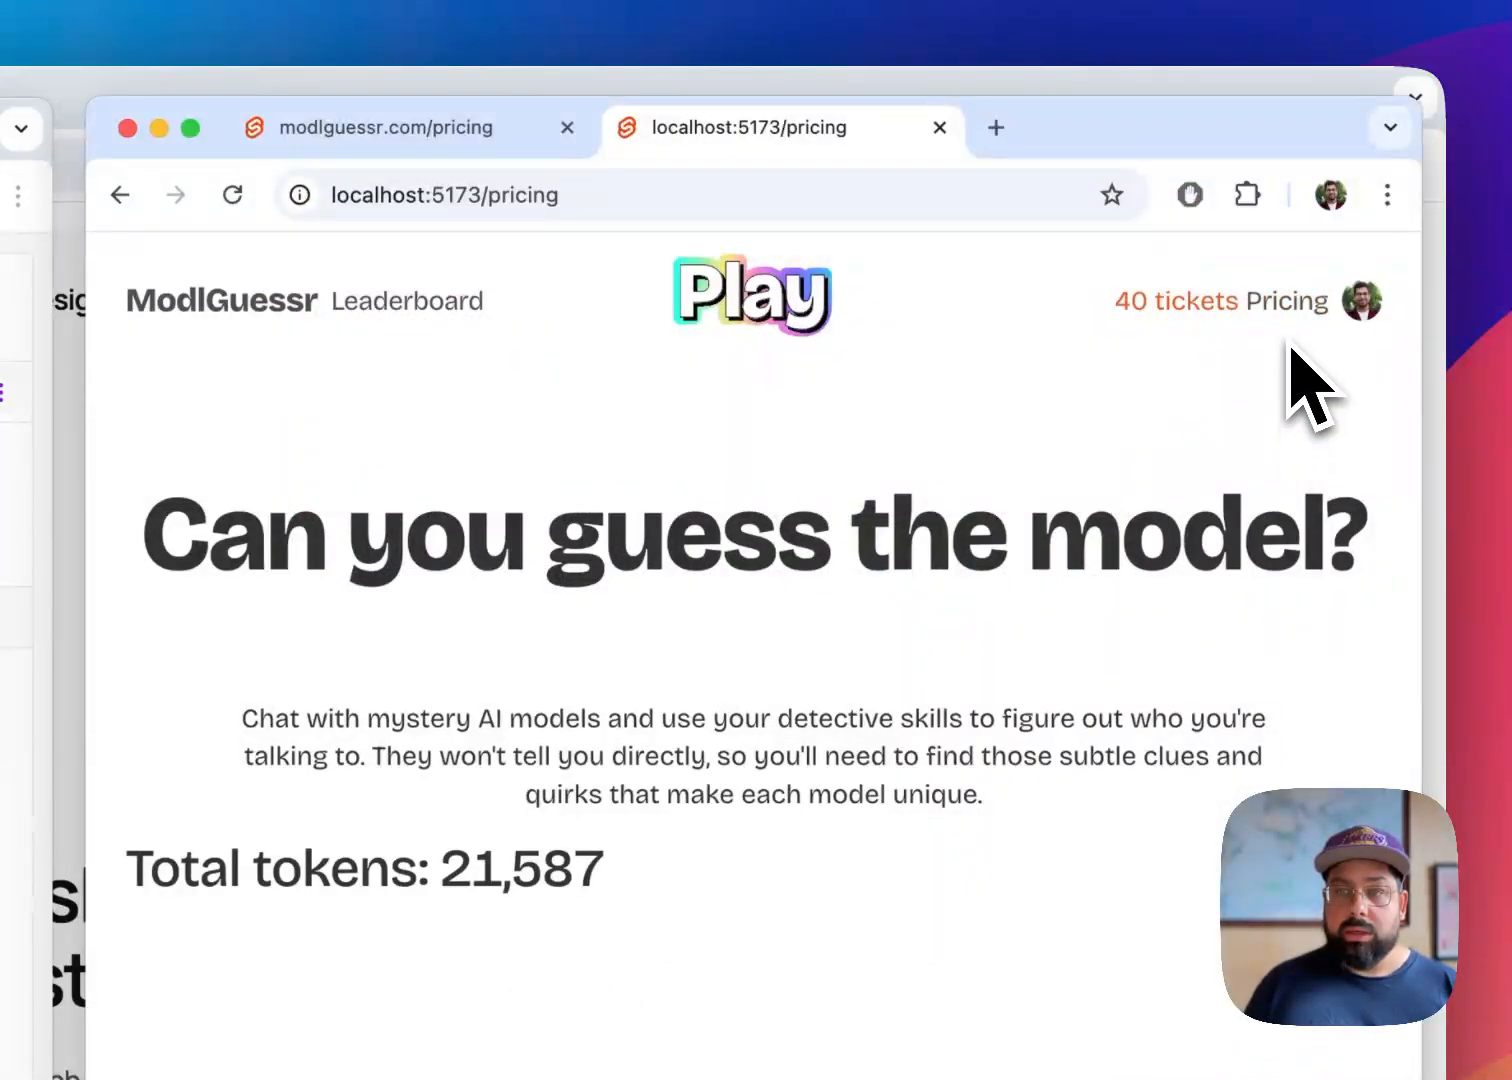
{"action": "key", "text": "super+r"}
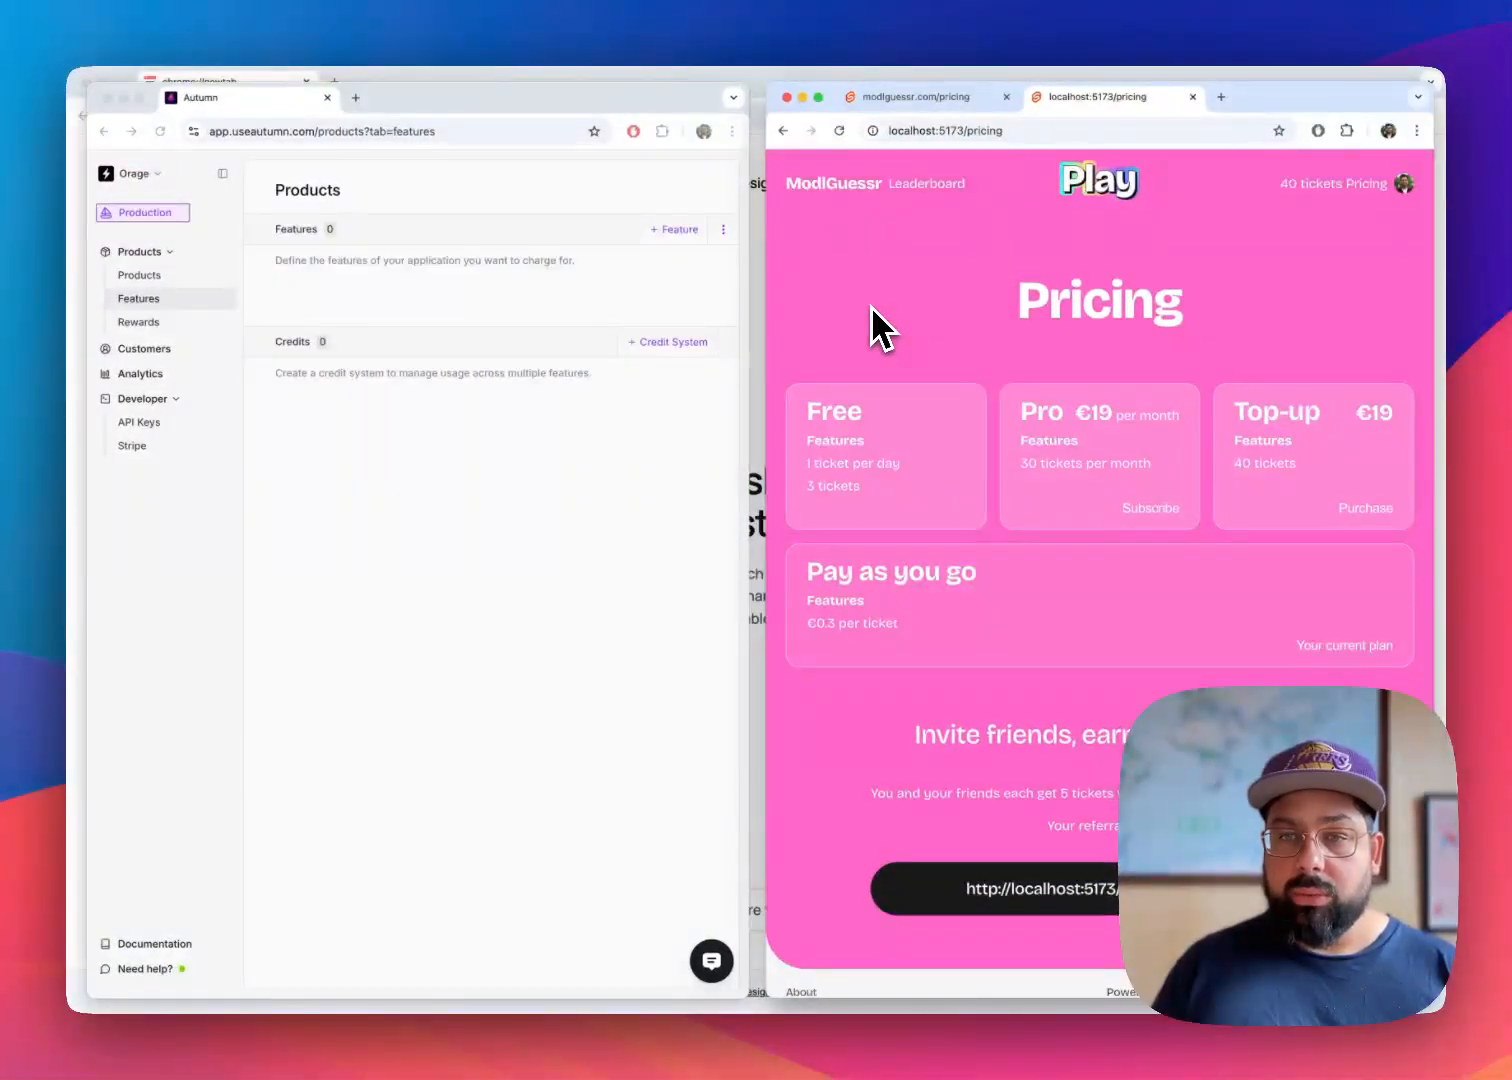
{"action": "left_click", "coordinate": [941, 105]}
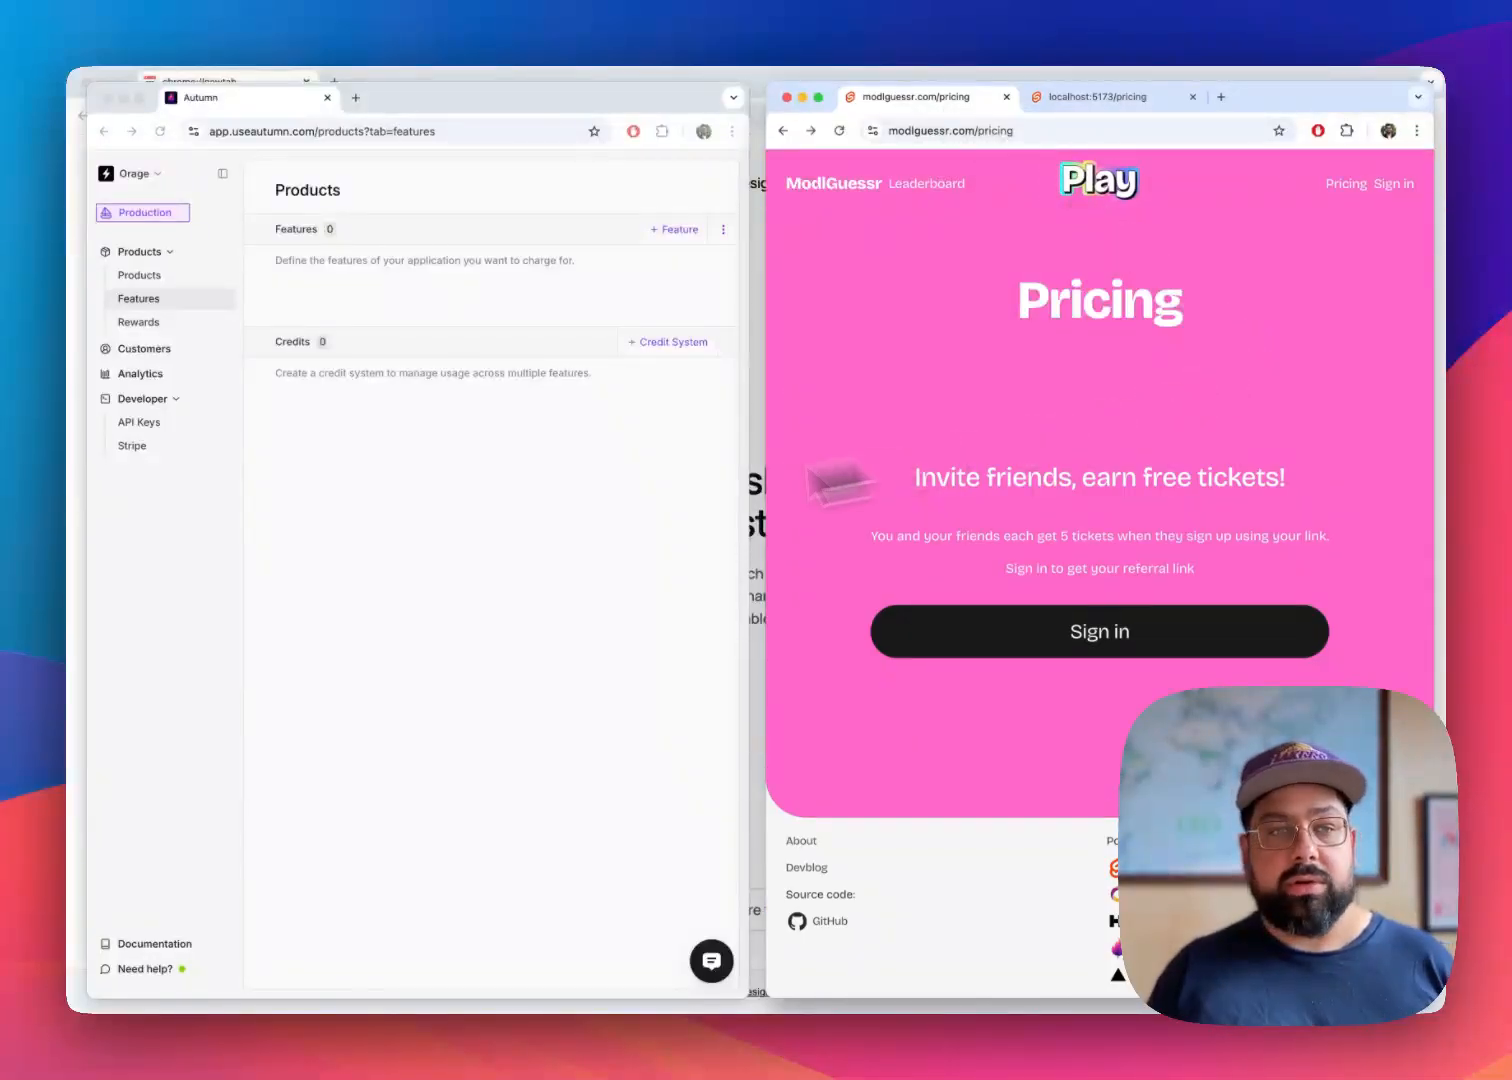
Switch to Autumn and create a product named Free that is set as the default product
{"action": "left_click", "coordinate": [465, 515]}
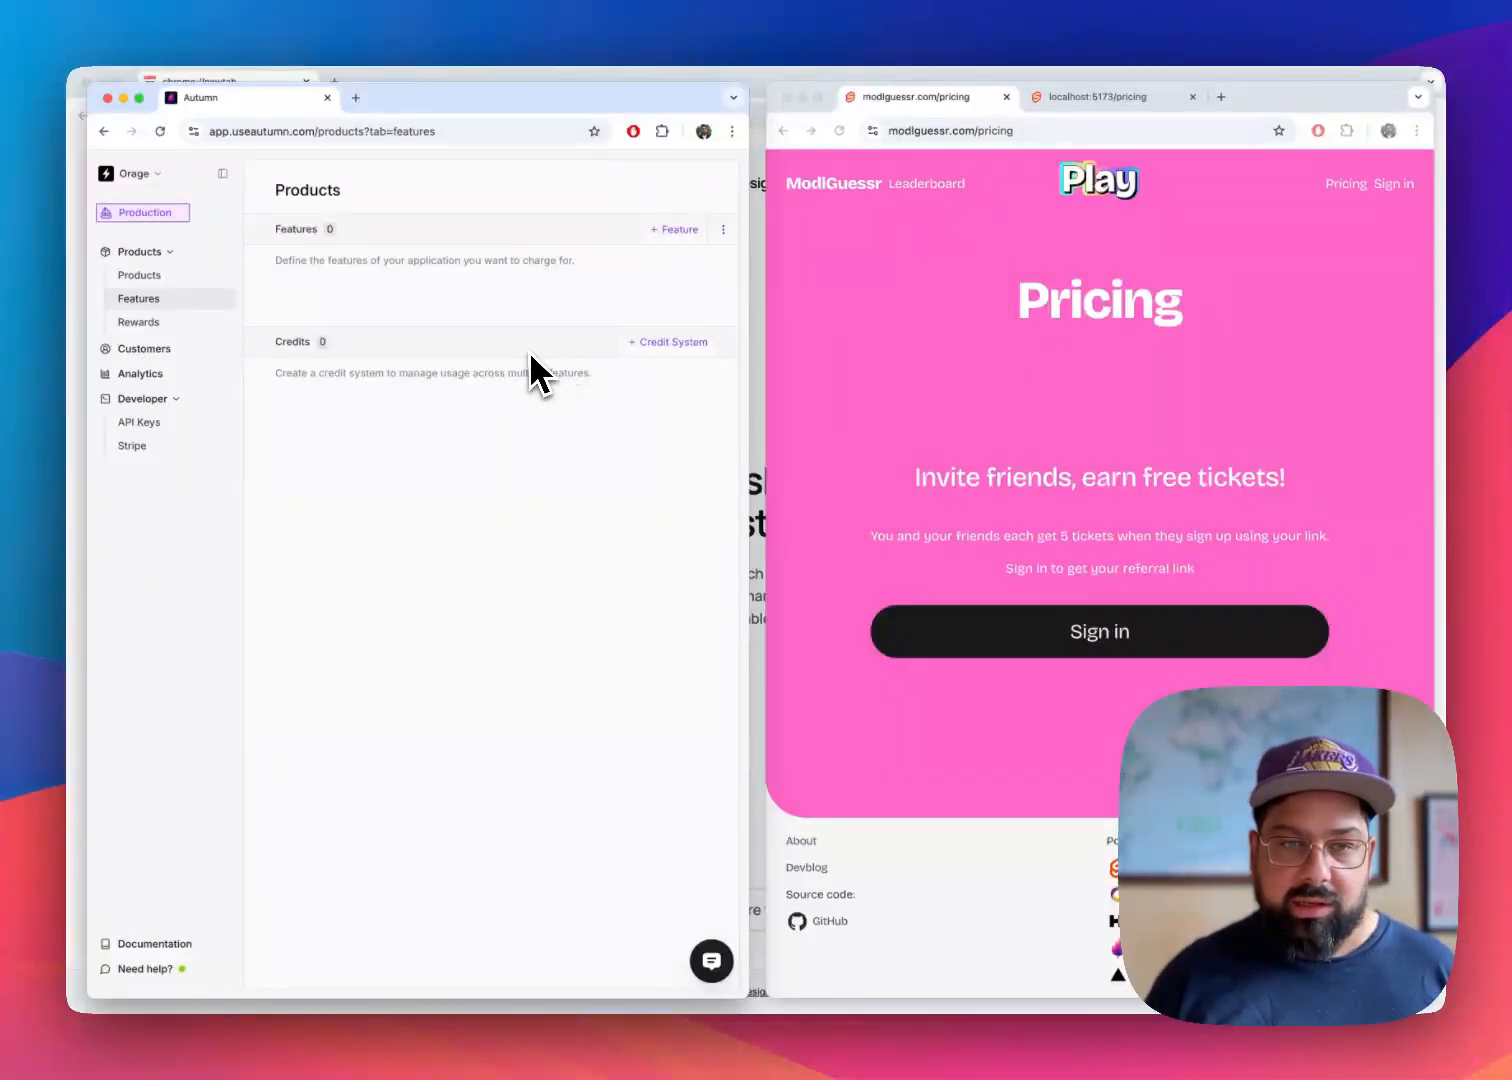
{"action": "left_click", "coordinate": [181, 277]}
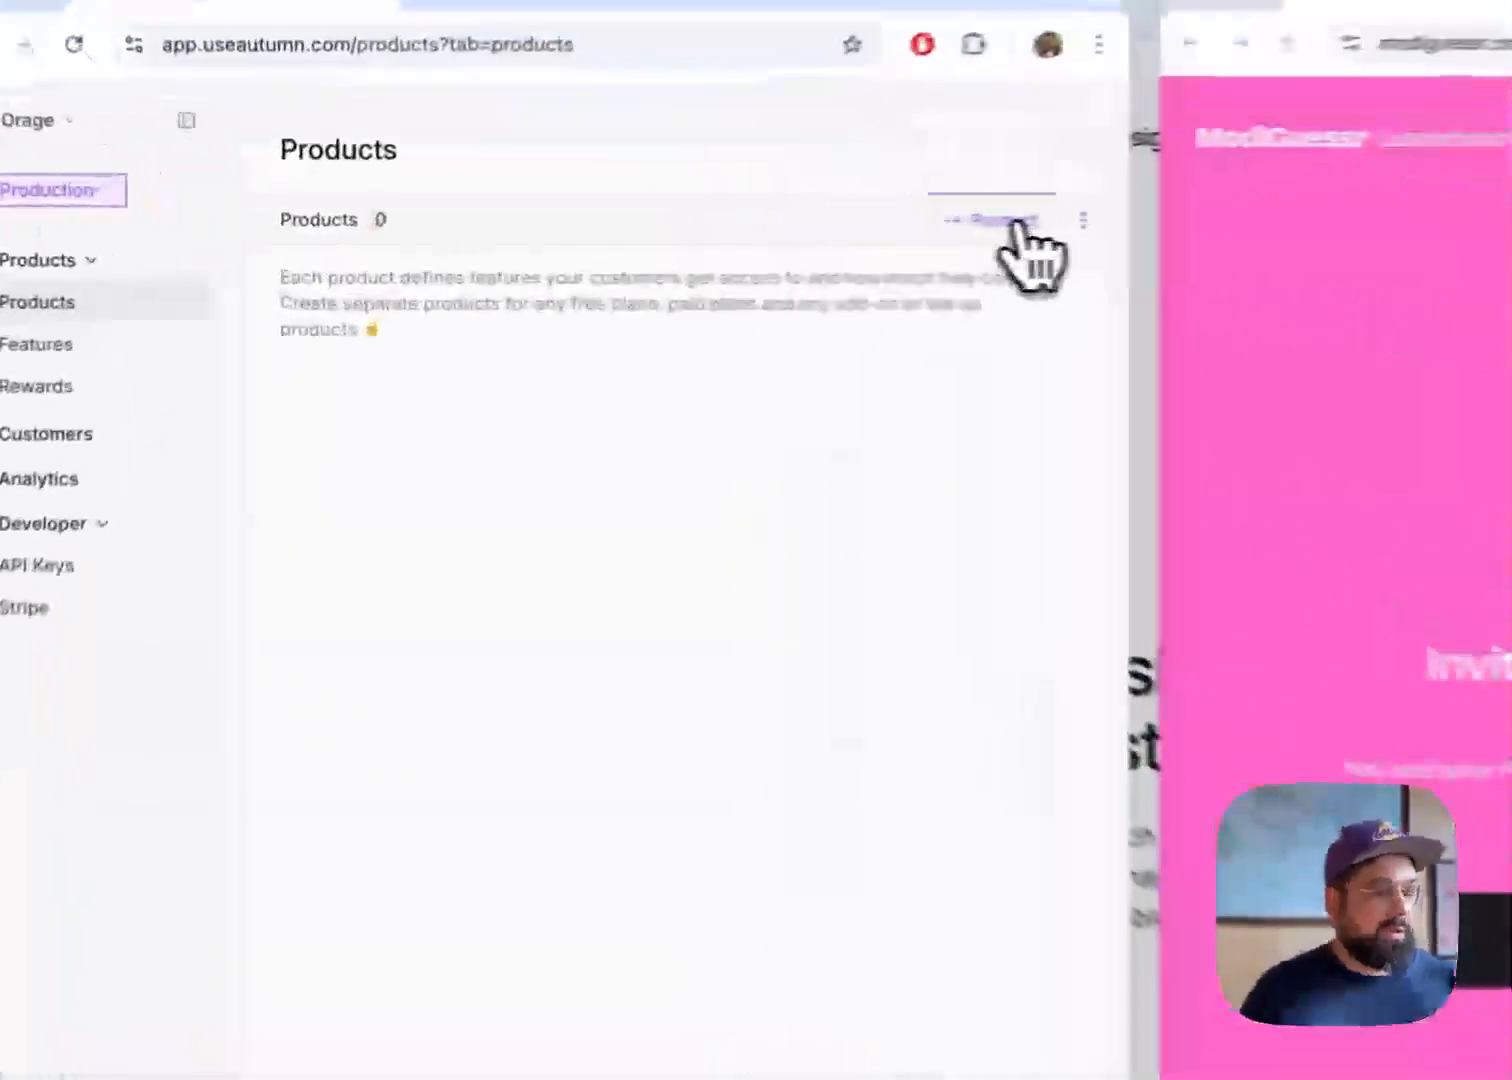
{"action": "left_click", "coordinate": [688, 232]}
{"action": "type", "text": "Free"}
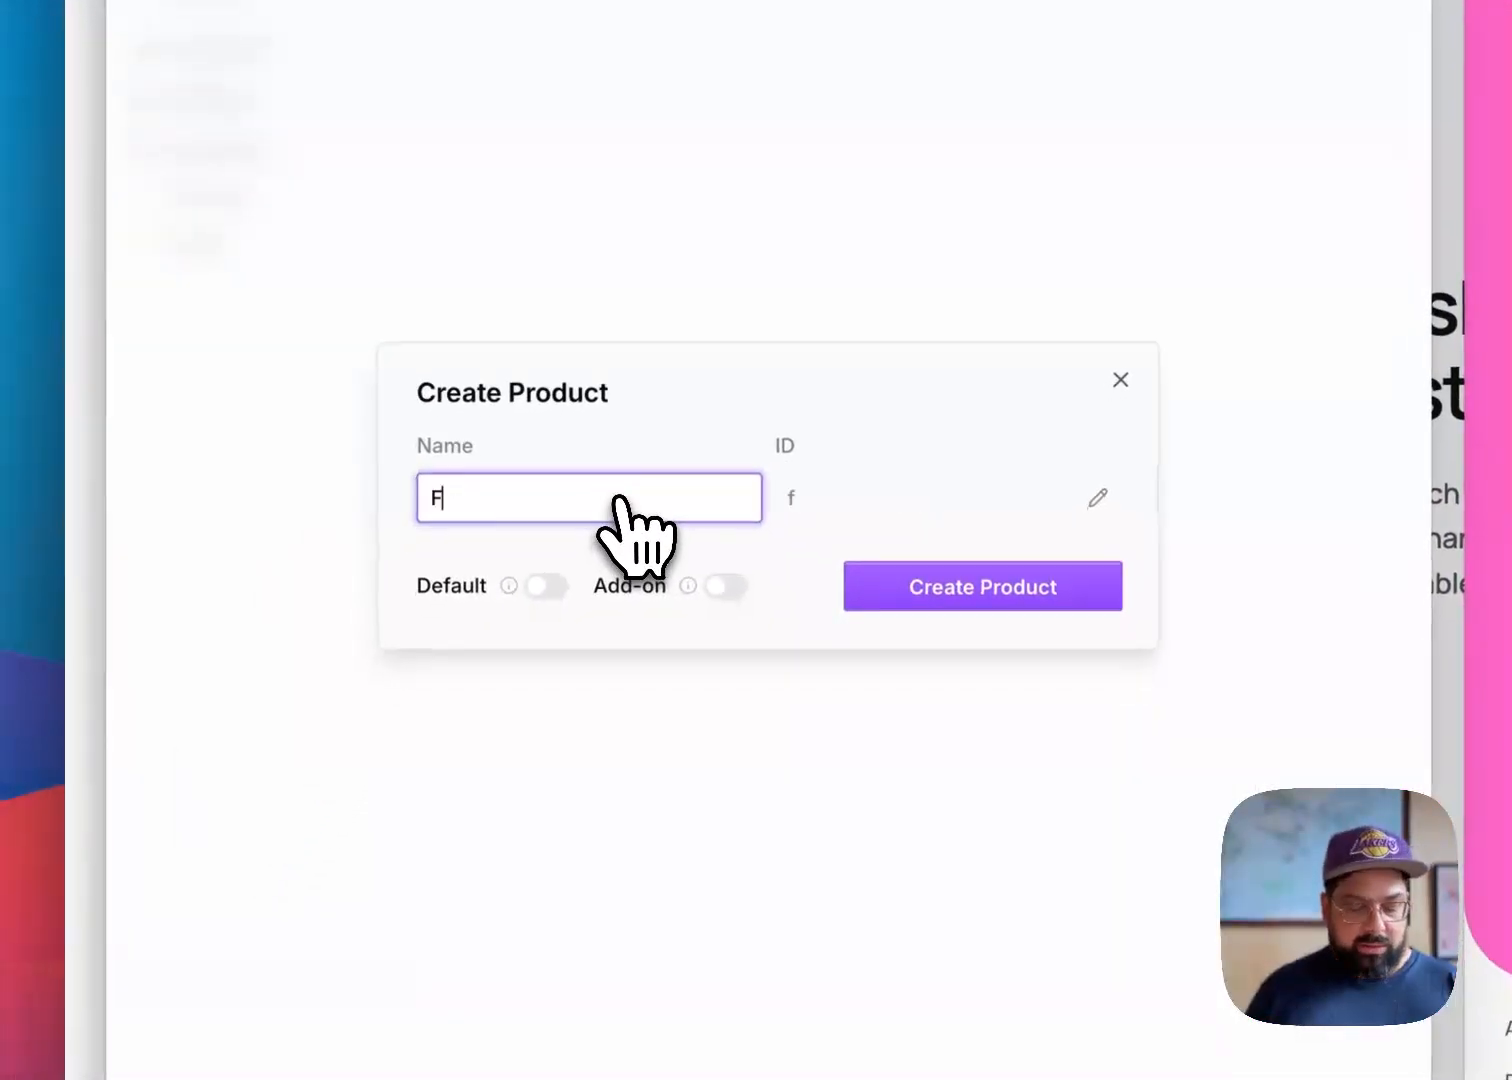
{"action": "left_click", "coordinate": [556, 585]}
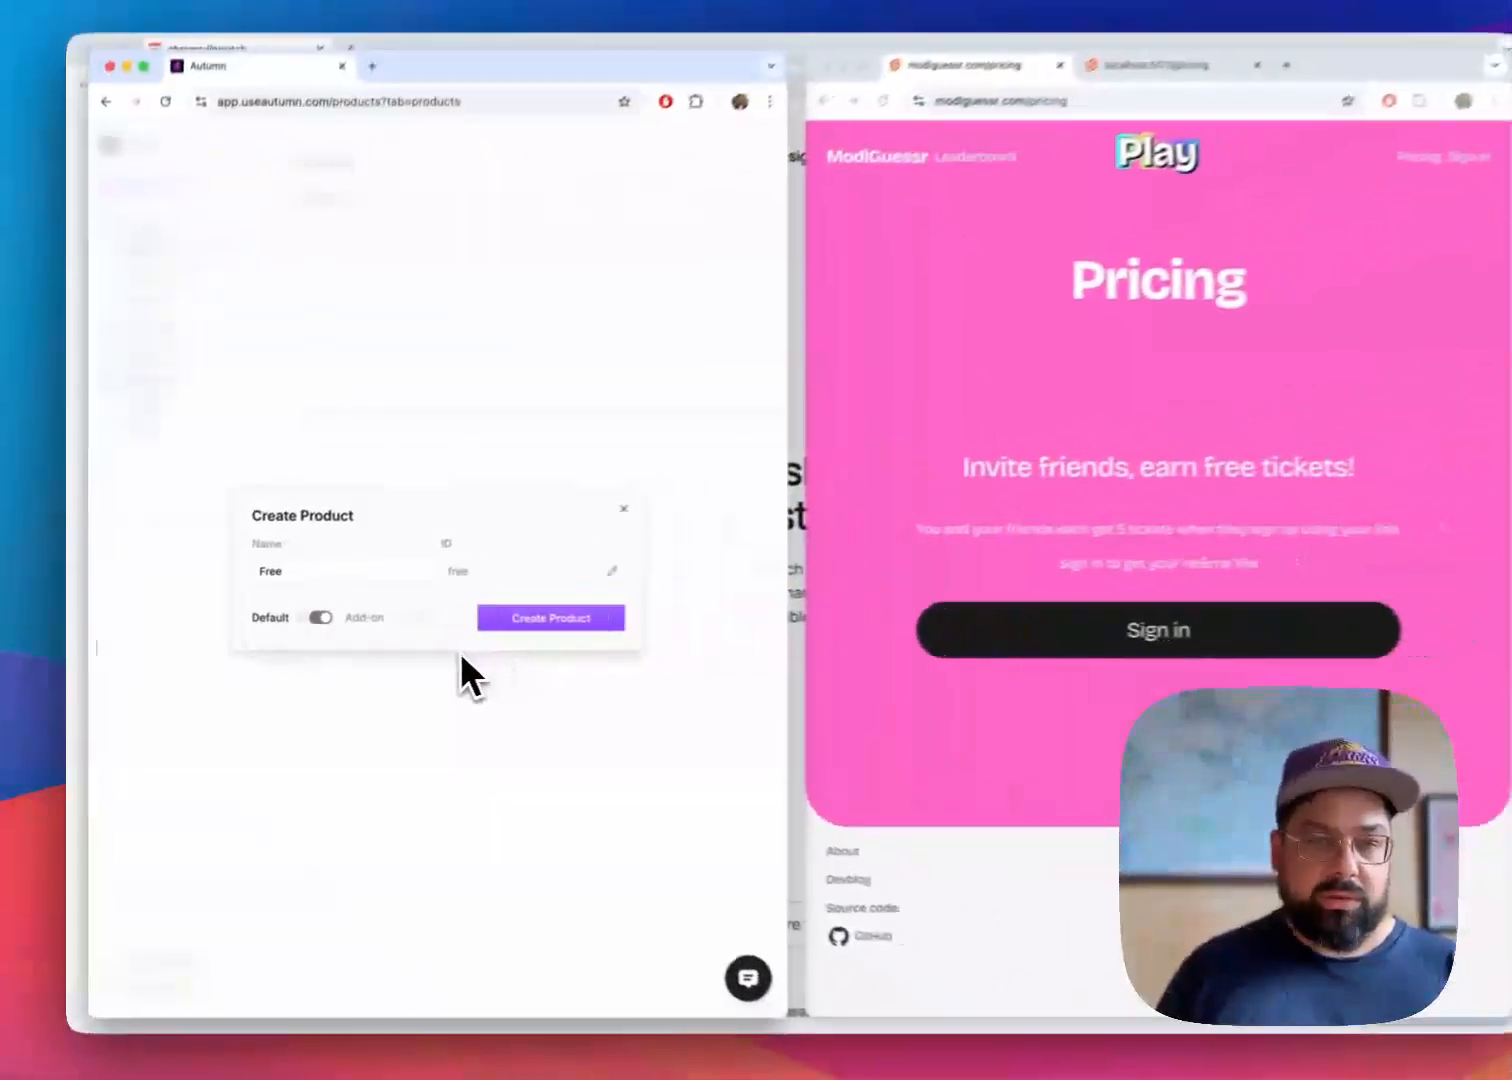
{"action": "left_click", "coordinate": [545, 624]}
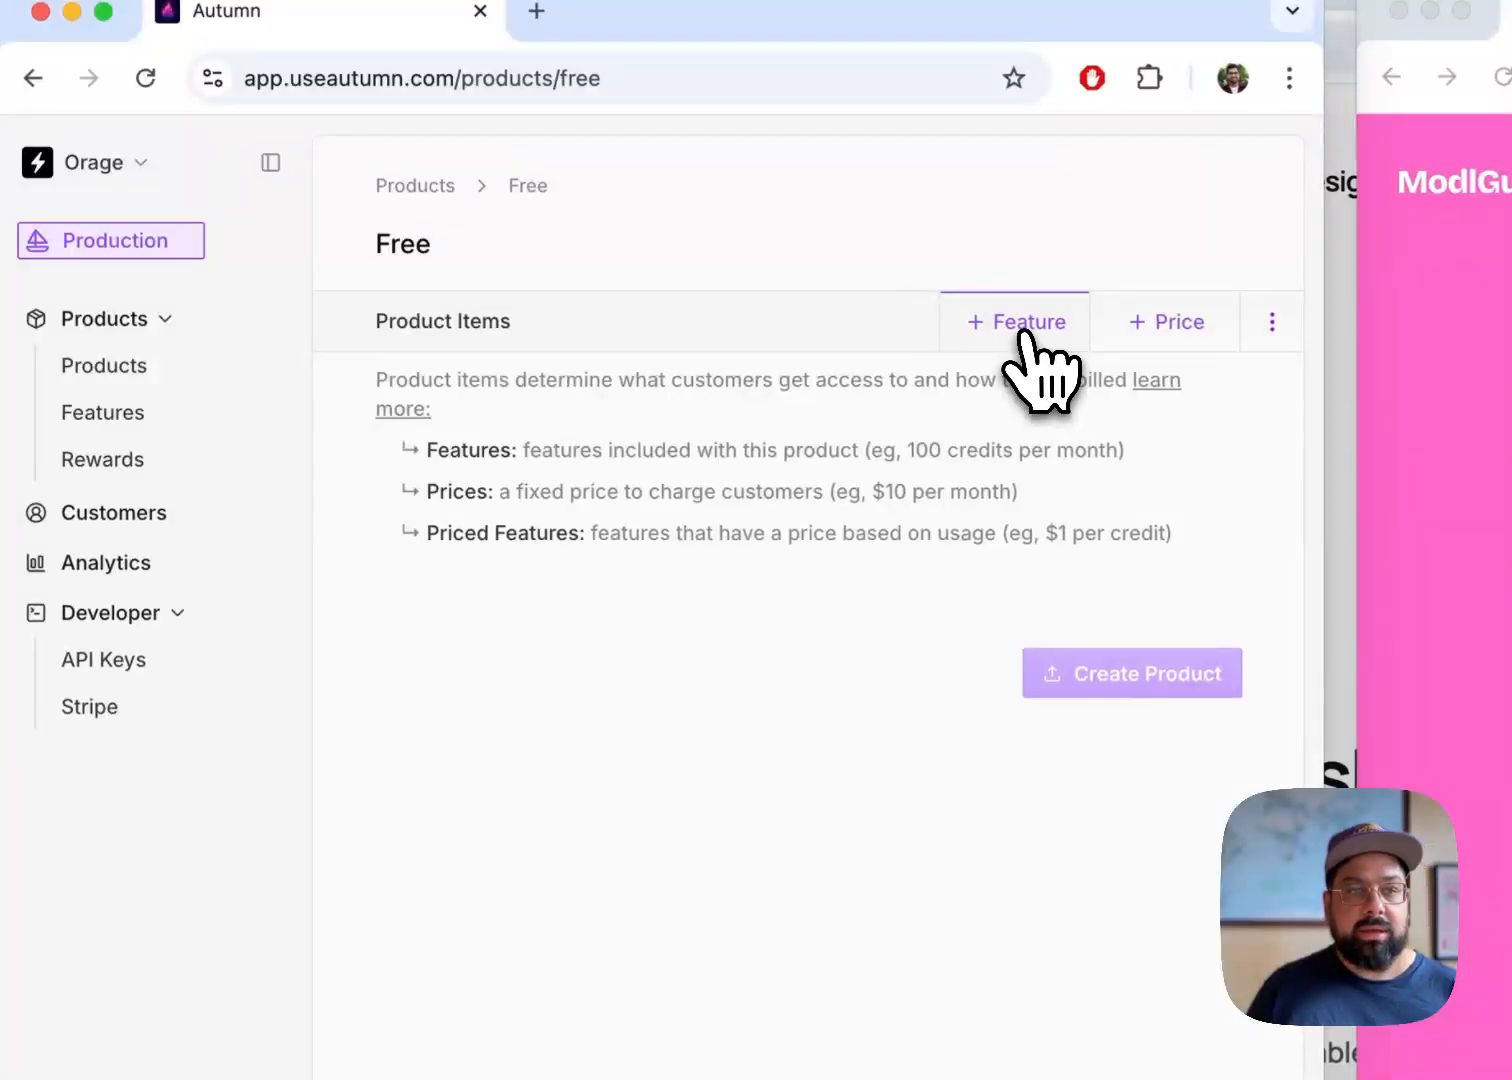
Create a metered, single-use feature named Tickets with the ID tickets for the Free product
{"action": "left_click", "coordinate": [1024, 340]}
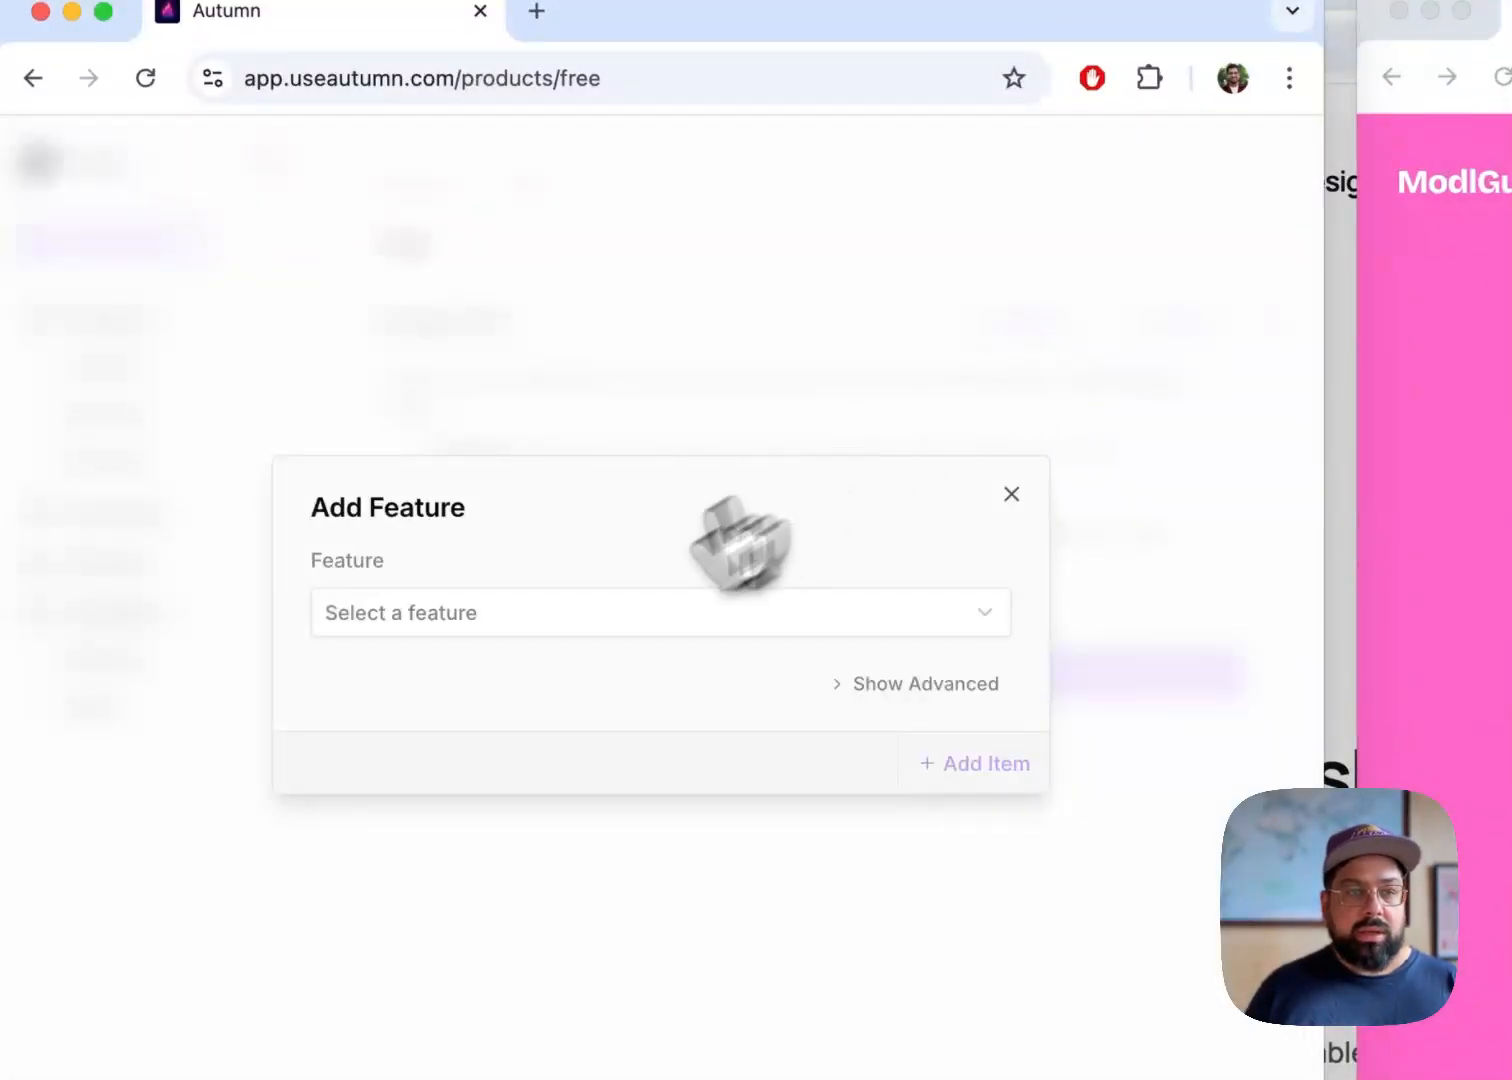
{"action": "left_click", "coordinate": [541, 620]}
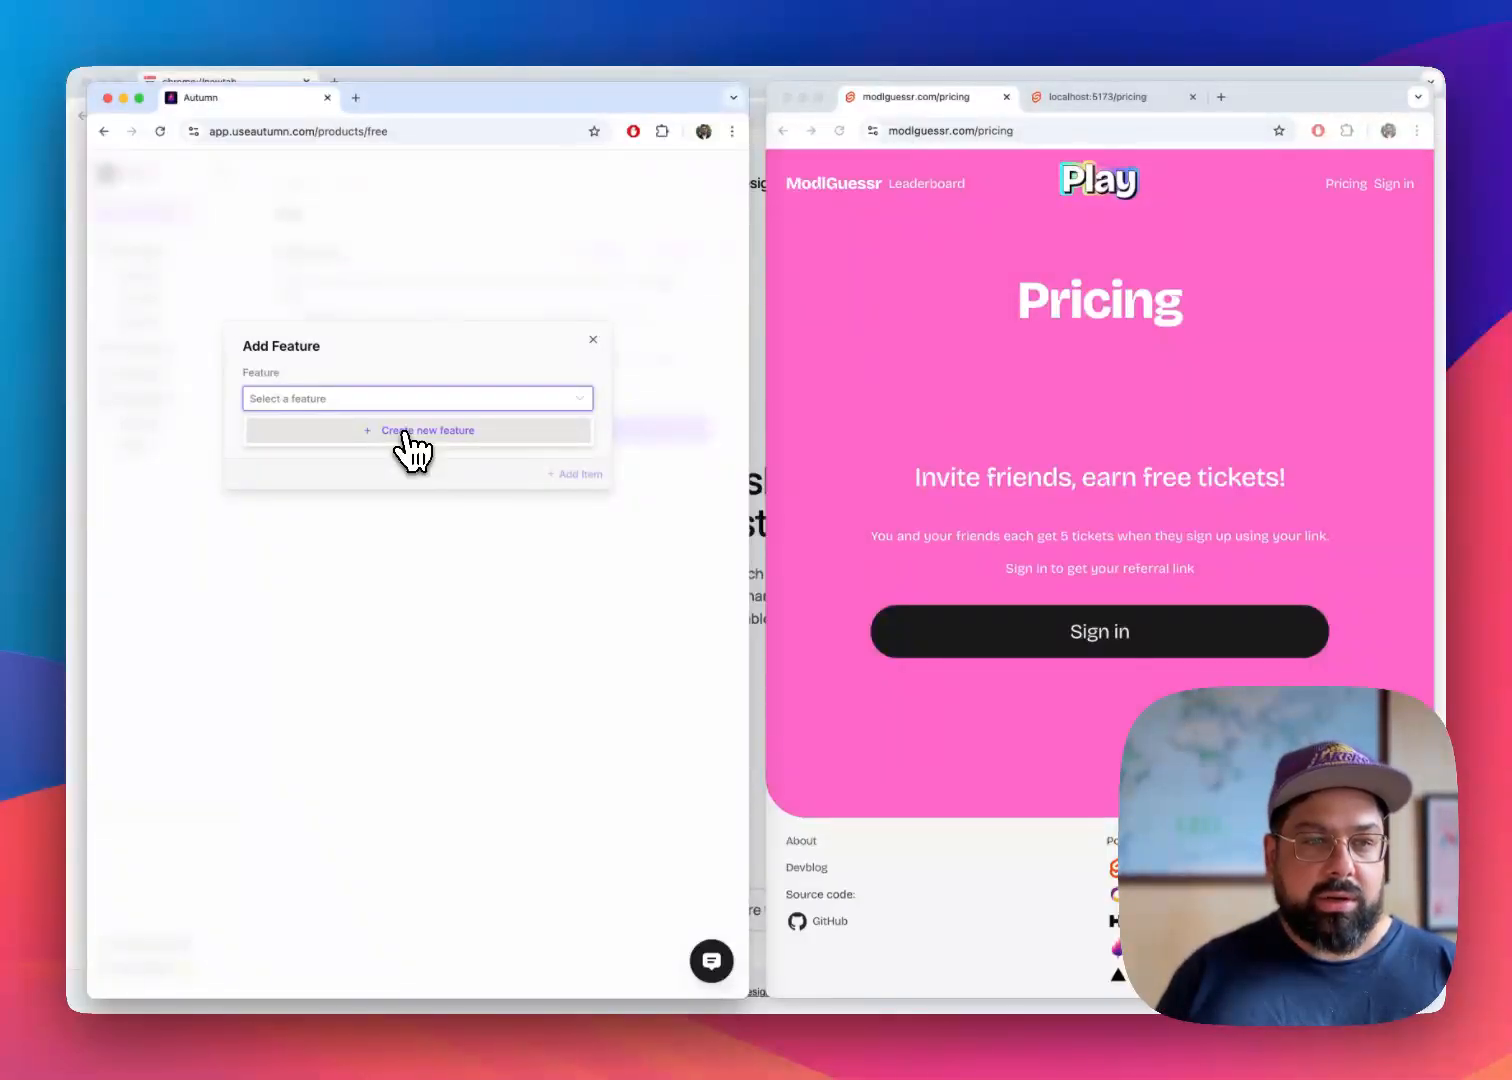
{"action": "left_click", "coordinate": [406, 443]}
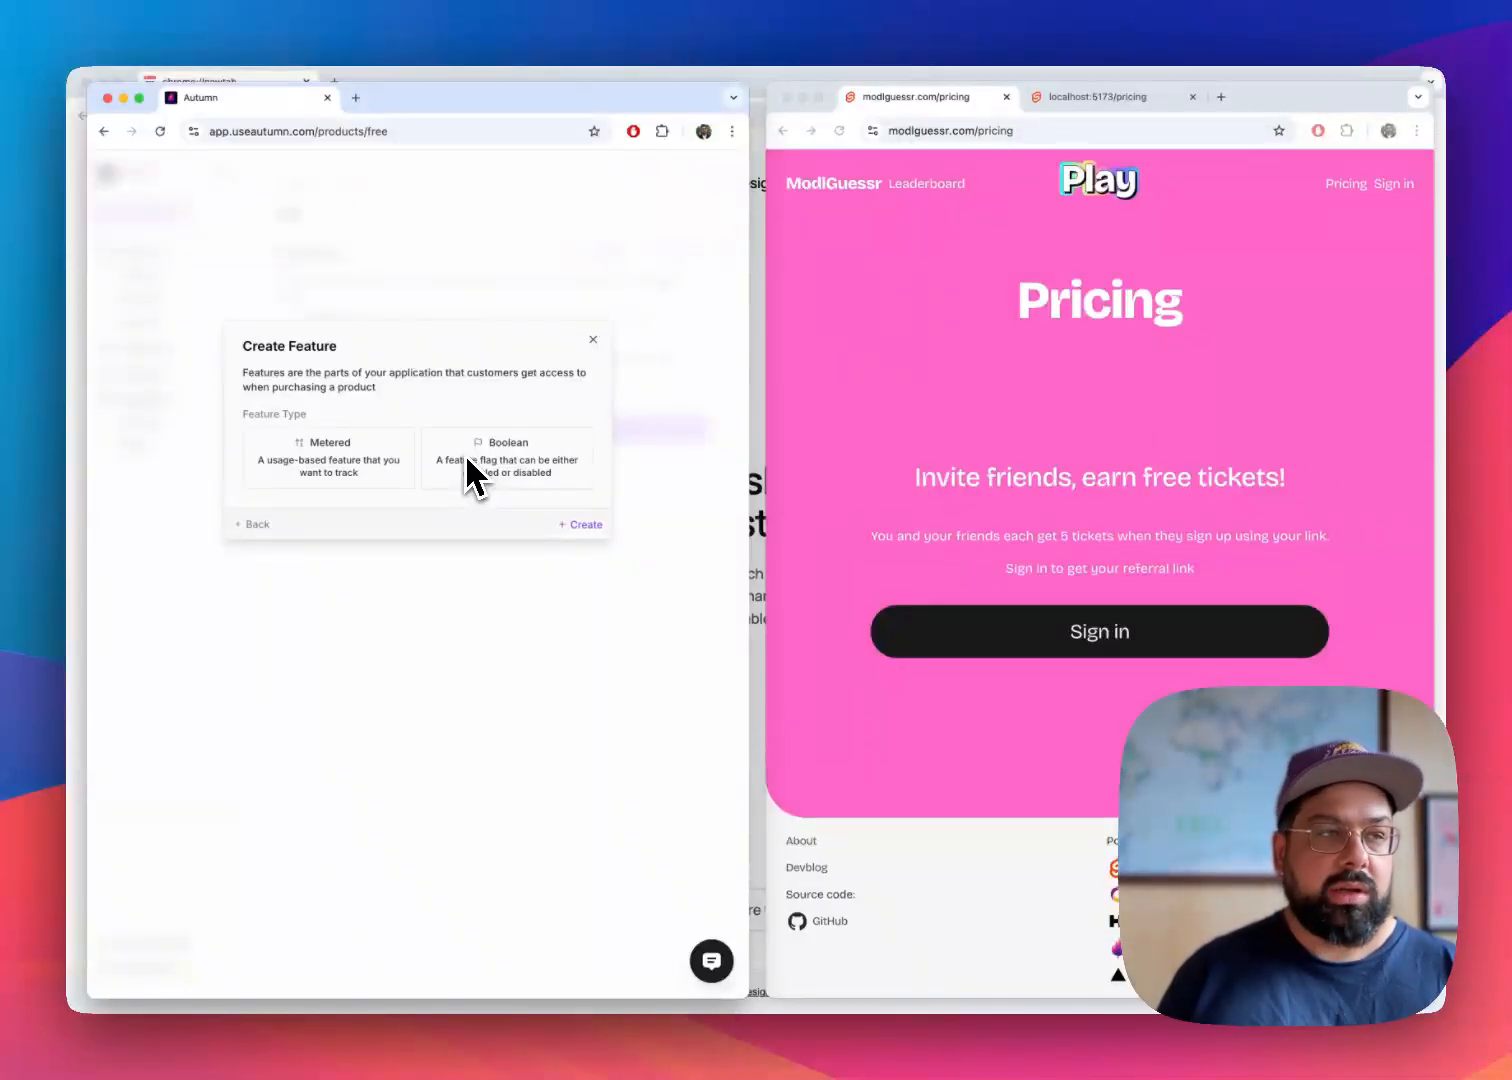
{"action": "left_click", "coordinate": [355, 475]}
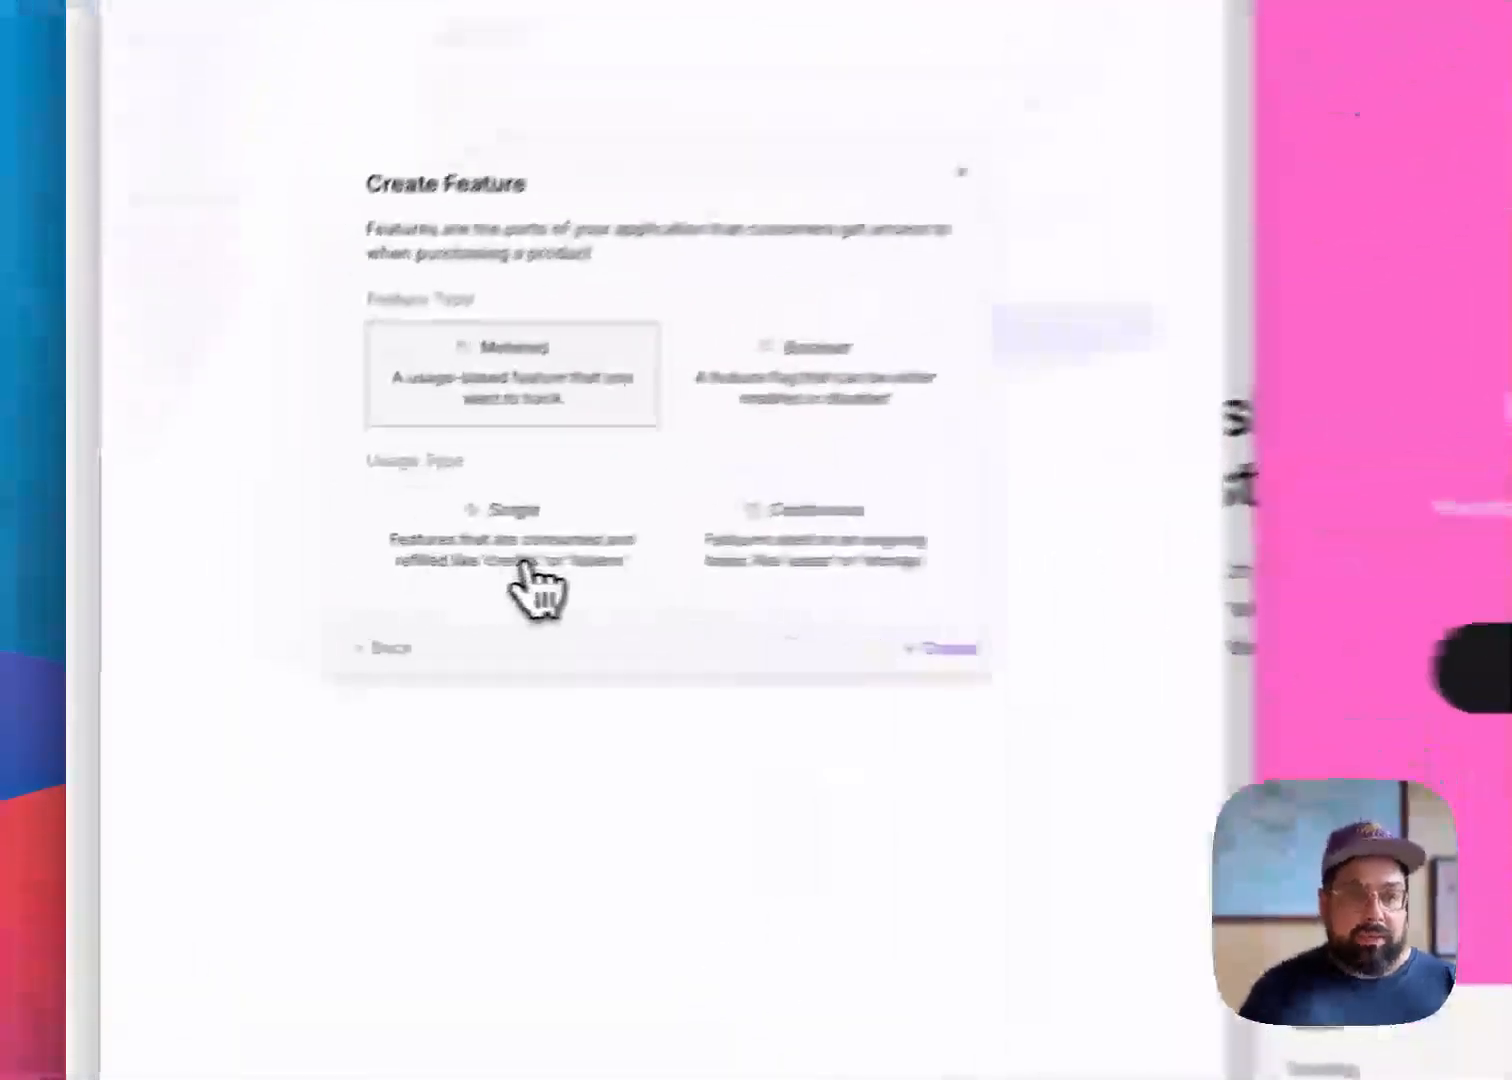
{"action": "left_click", "coordinate": [527, 565]}
{"action": "left_click", "coordinate": [550, 684]}
{"action": "type", "text": "Ti"}
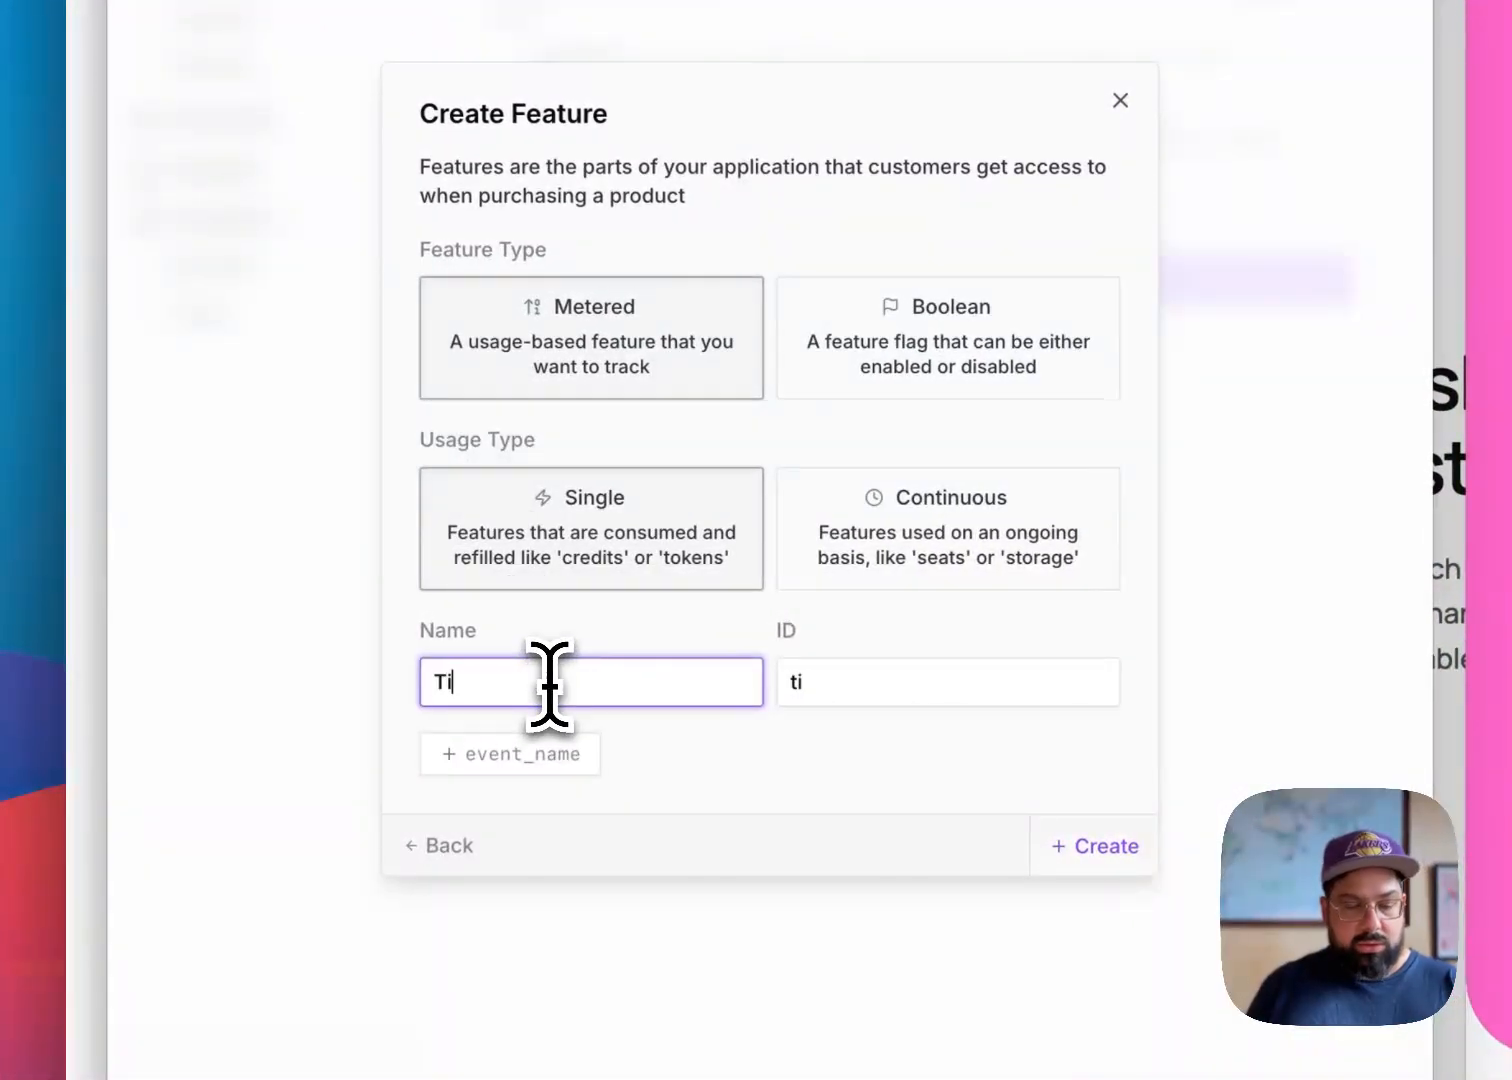
{"action": "type", "text": "ckets"}
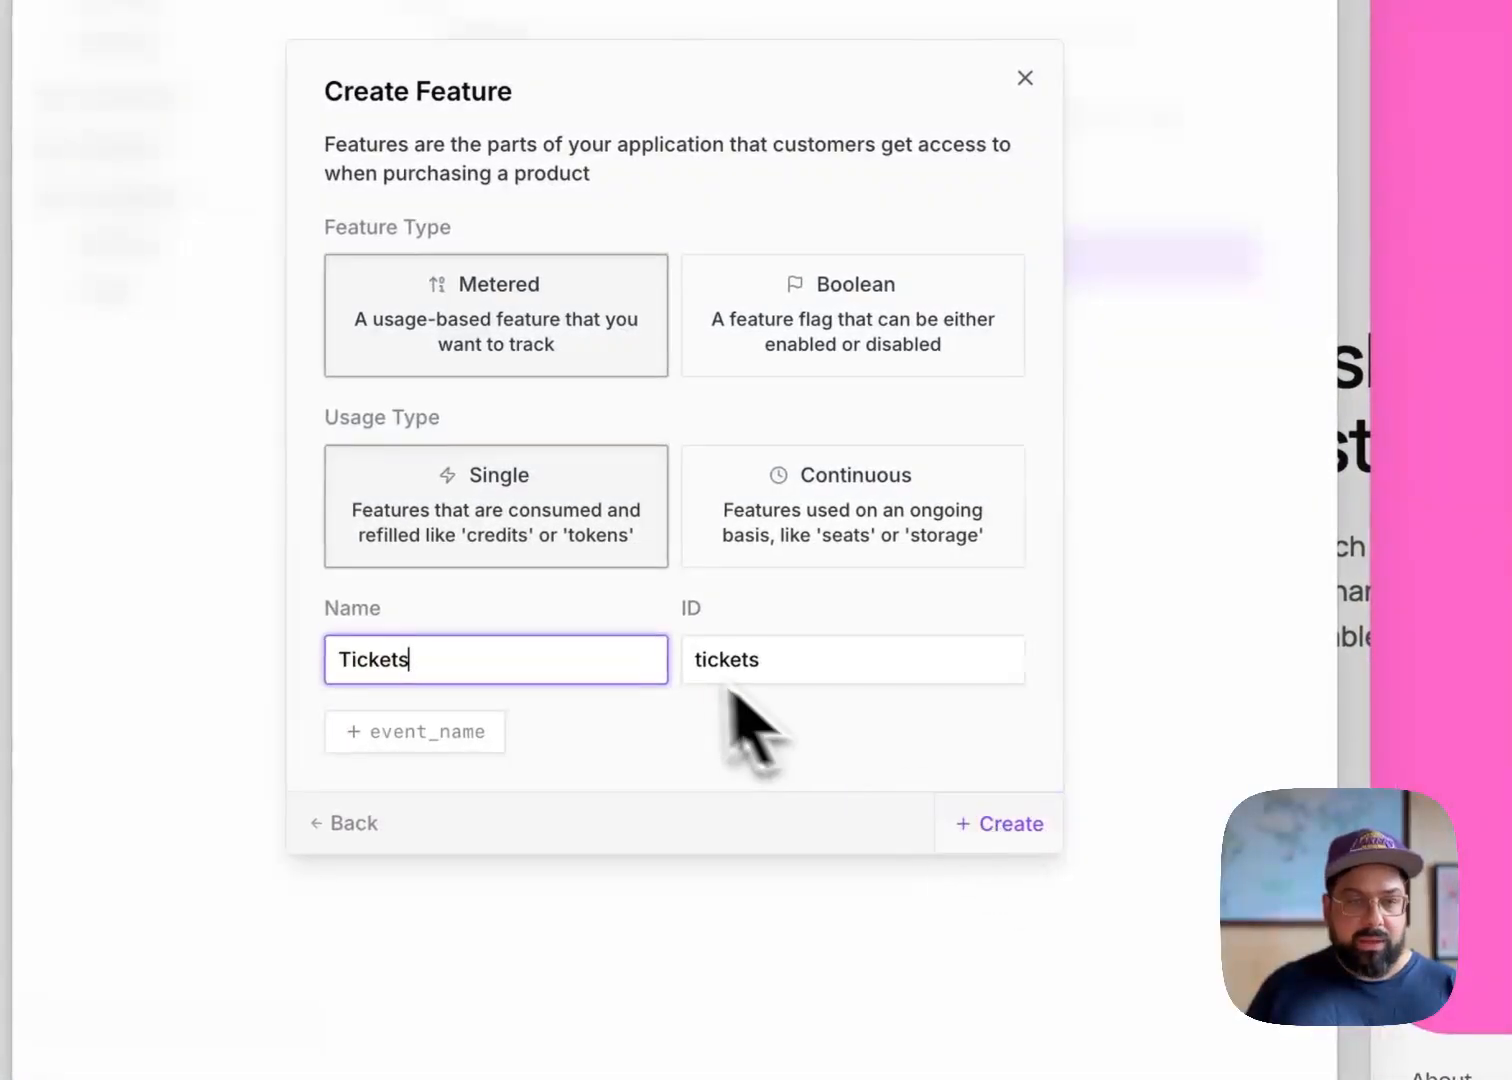
{"action": "left_click", "coordinate": [985, 824]}
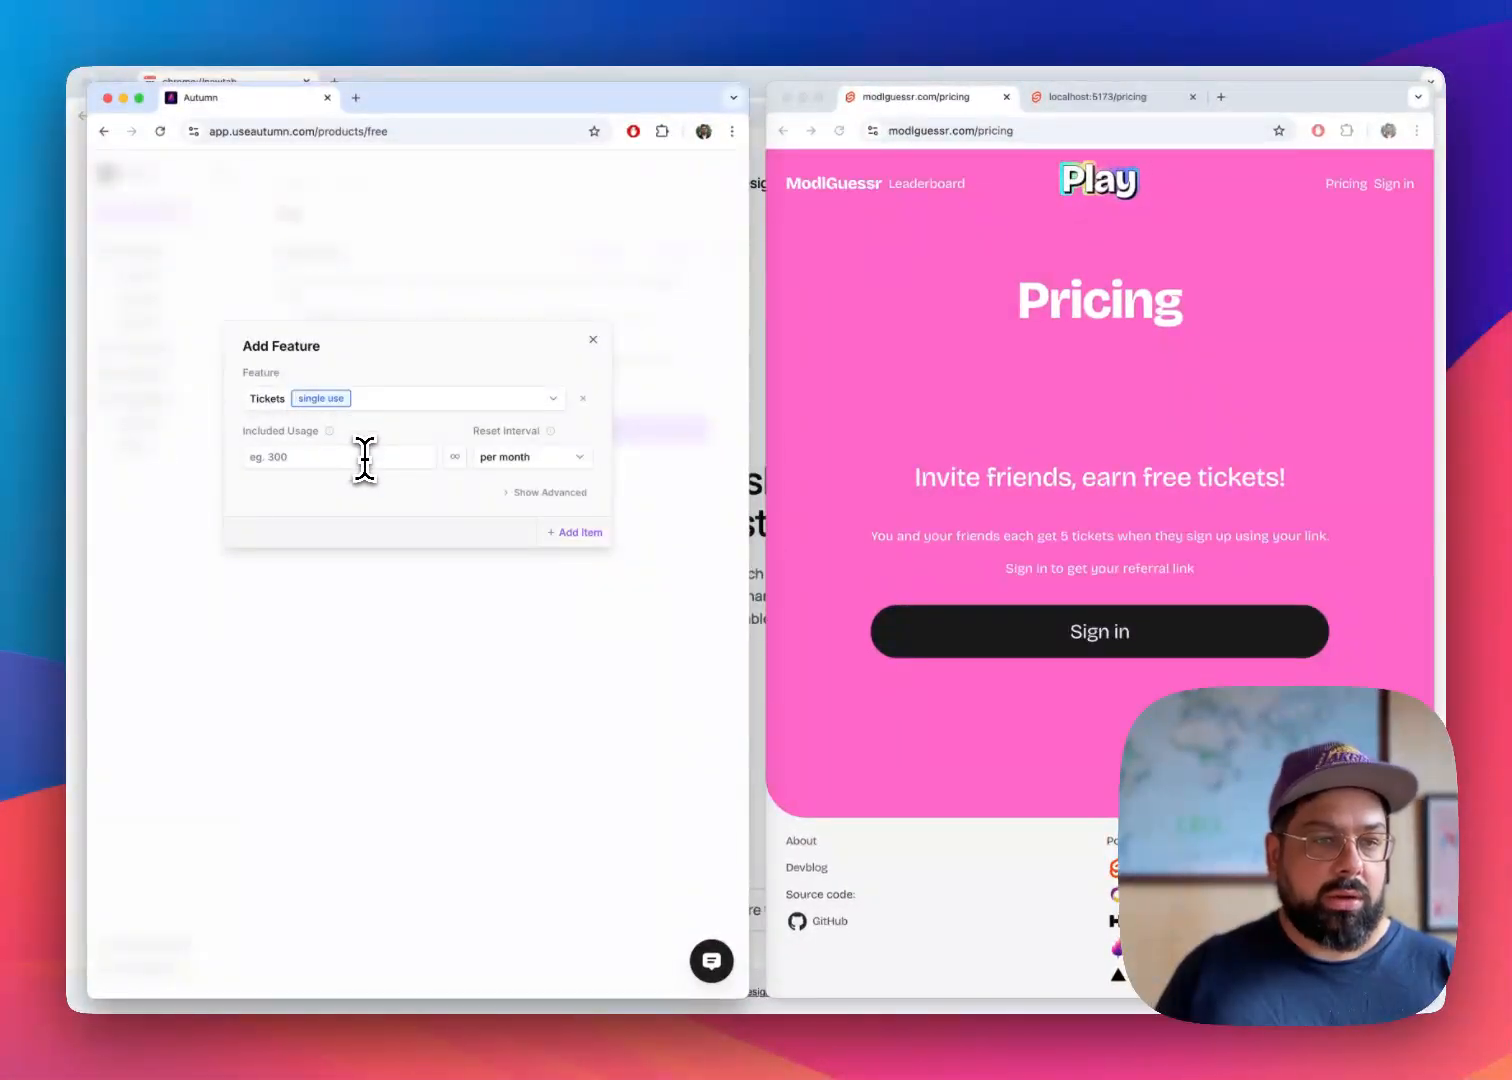
Add the Tickets feature to the Free product with an included usage of 1 per day
{"action": "left_click", "coordinate": [365, 458]}
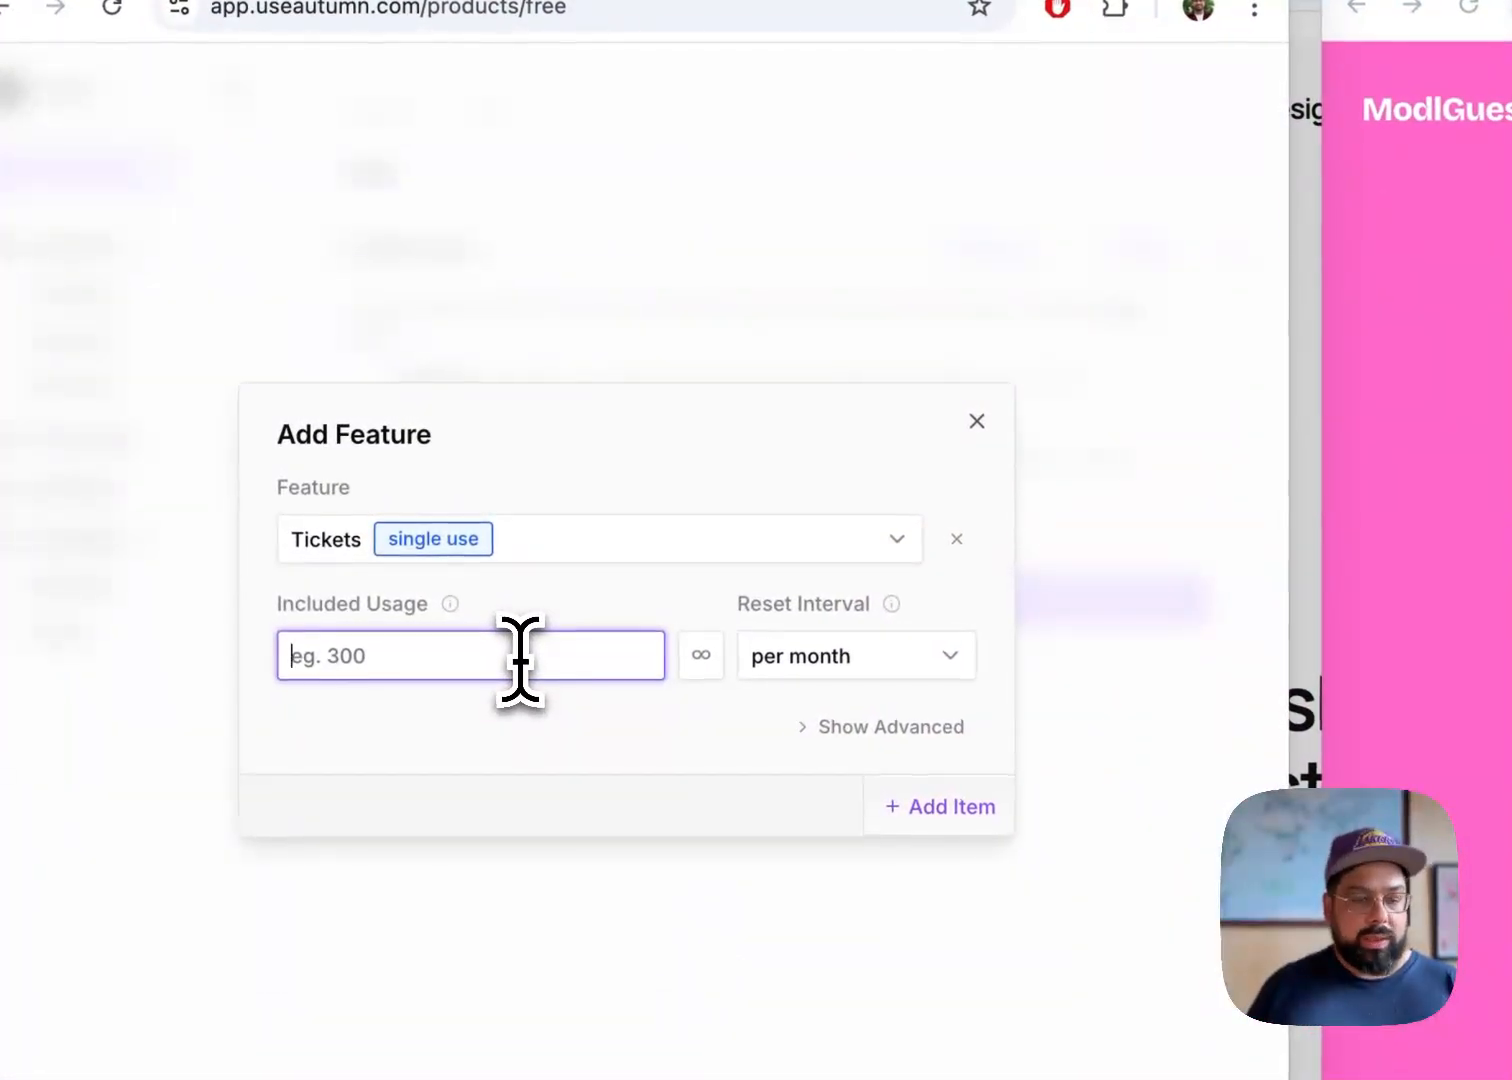
{"action": "type", "text": "1"}
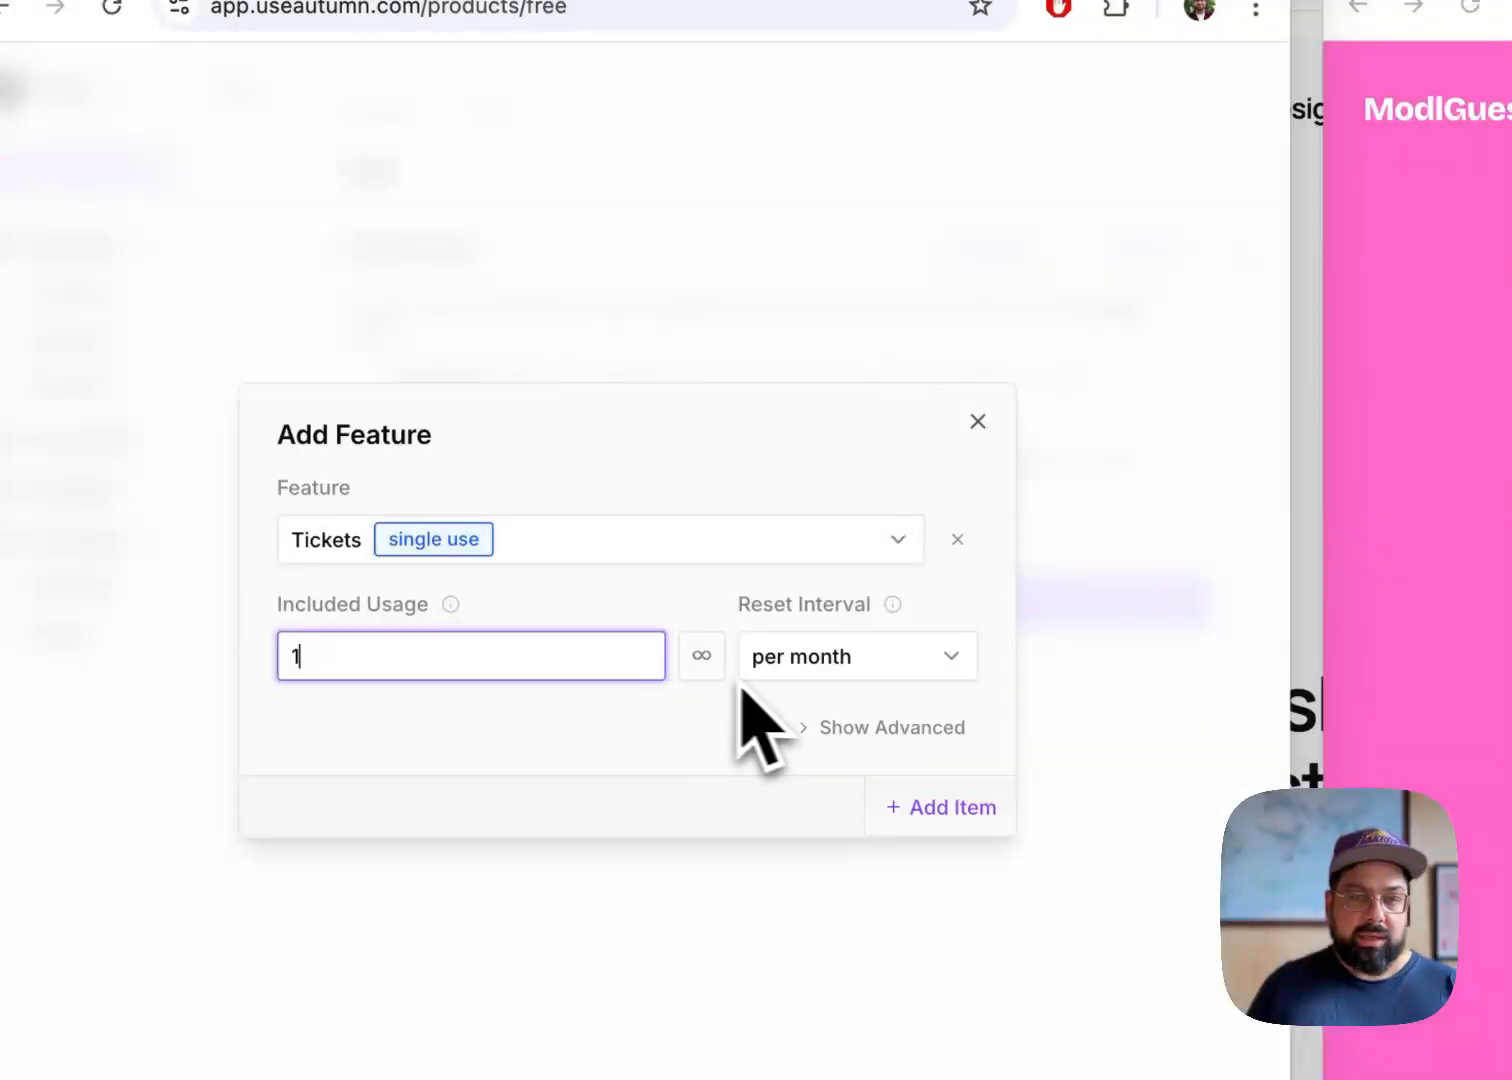
{"action": "left_click", "coordinate": [852, 664]}
{"action": "left_click", "coordinate": [850, 862]}
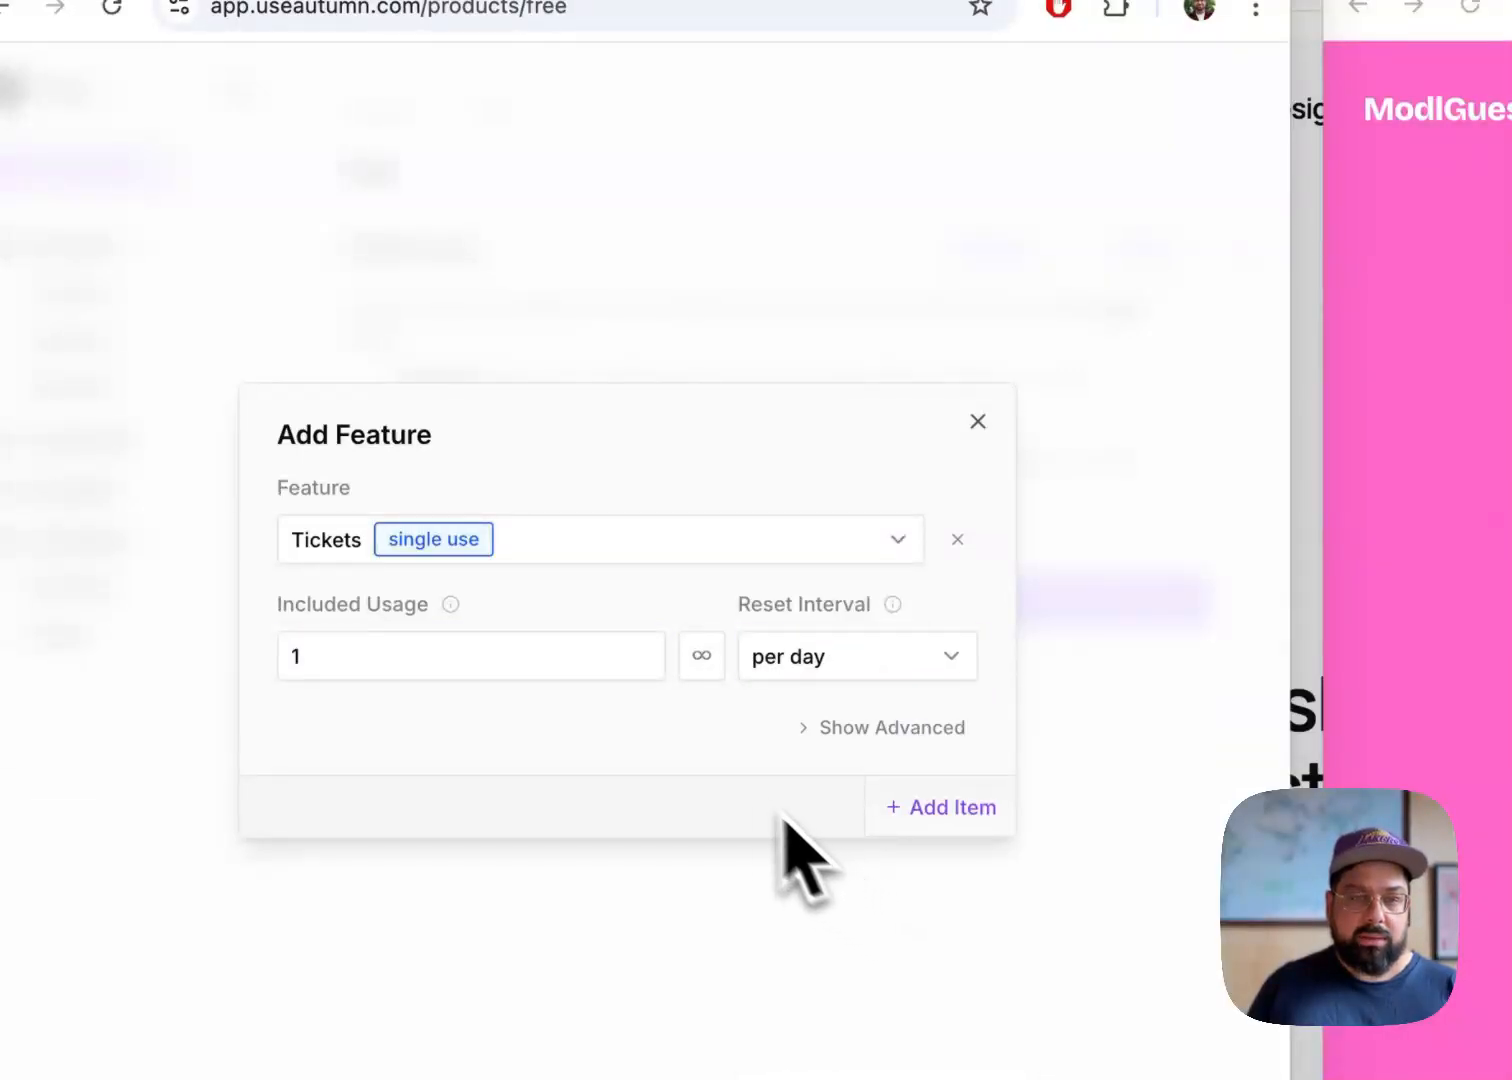
{"action": "left_click", "coordinate": [962, 810]}
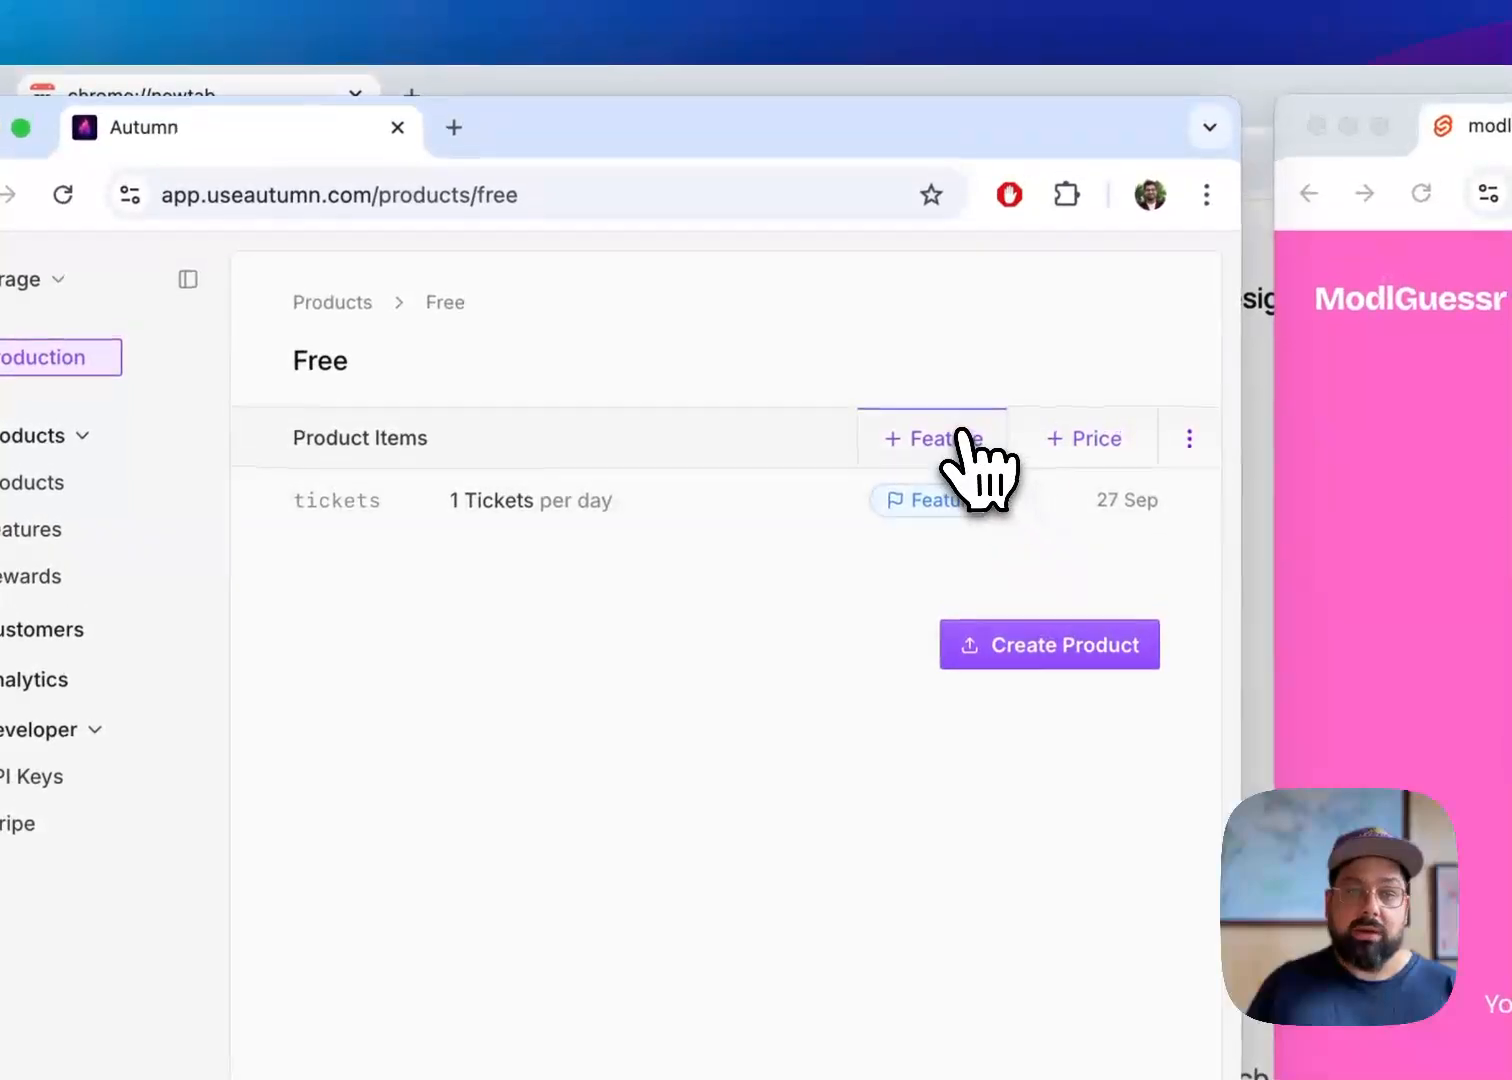
Add a second Tickets item to the Free product with an included usage of 3 and no reset
{"action": "left_click", "coordinate": [958, 440]}
{"action": "left_click", "coordinate": [335, 728]}
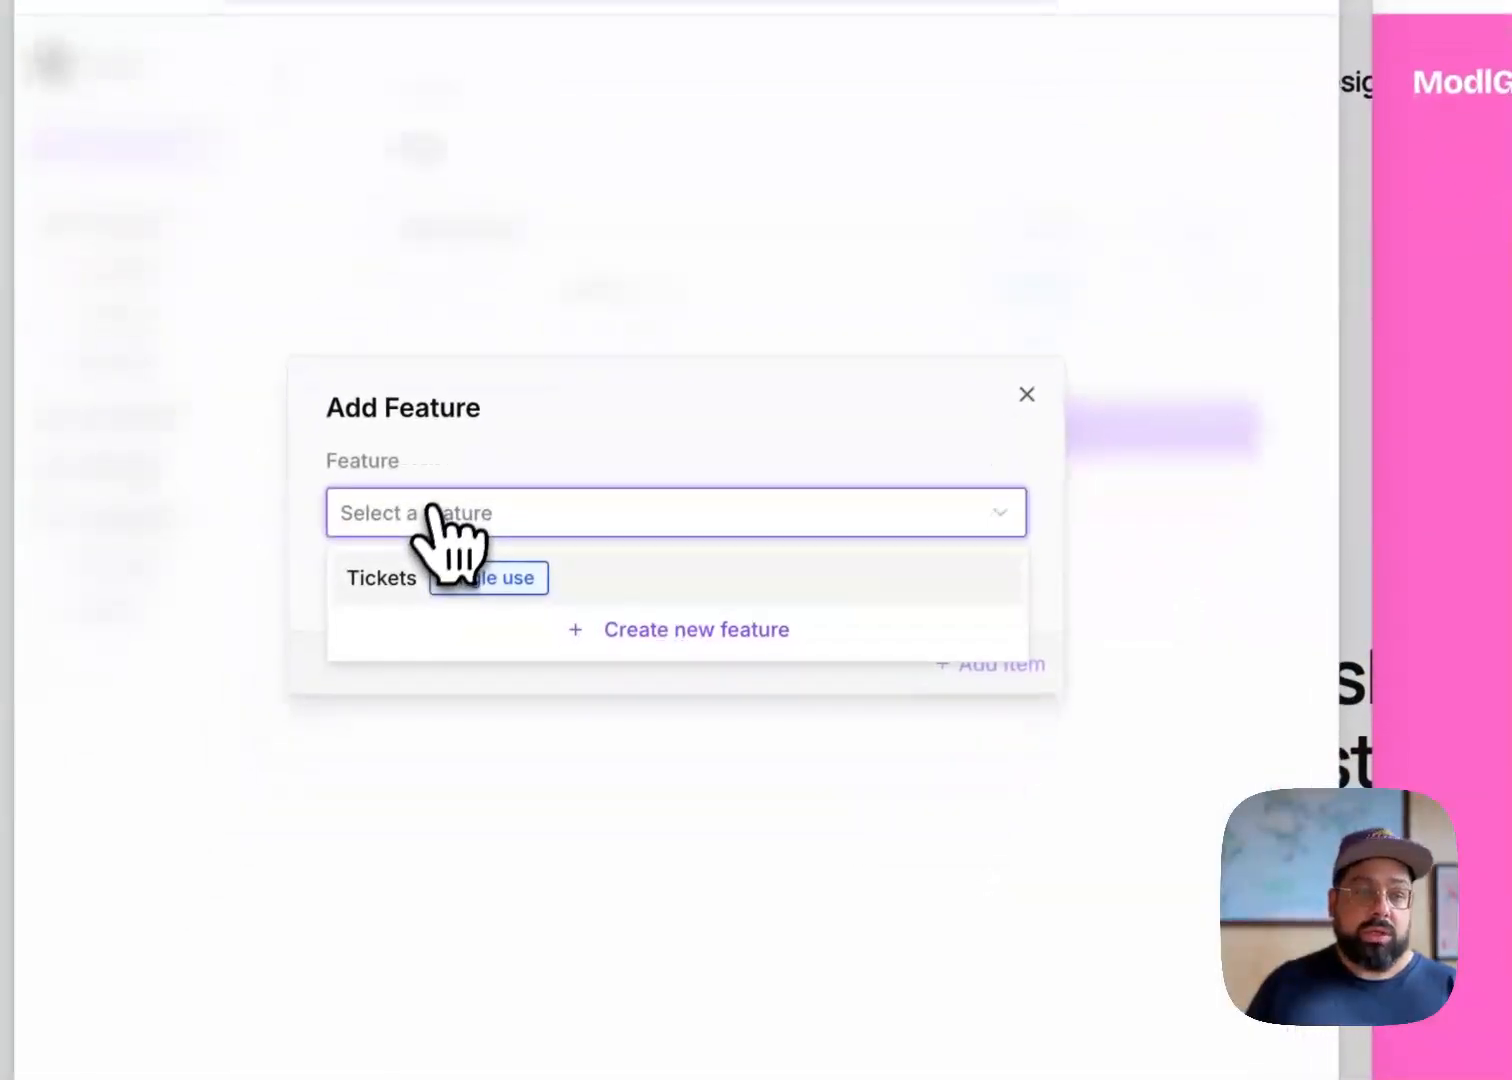
{"action": "left_click", "coordinate": [531, 580]}
{"action": "left_click", "coordinate": [493, 629]}
{"action": "type", "text": "3"}
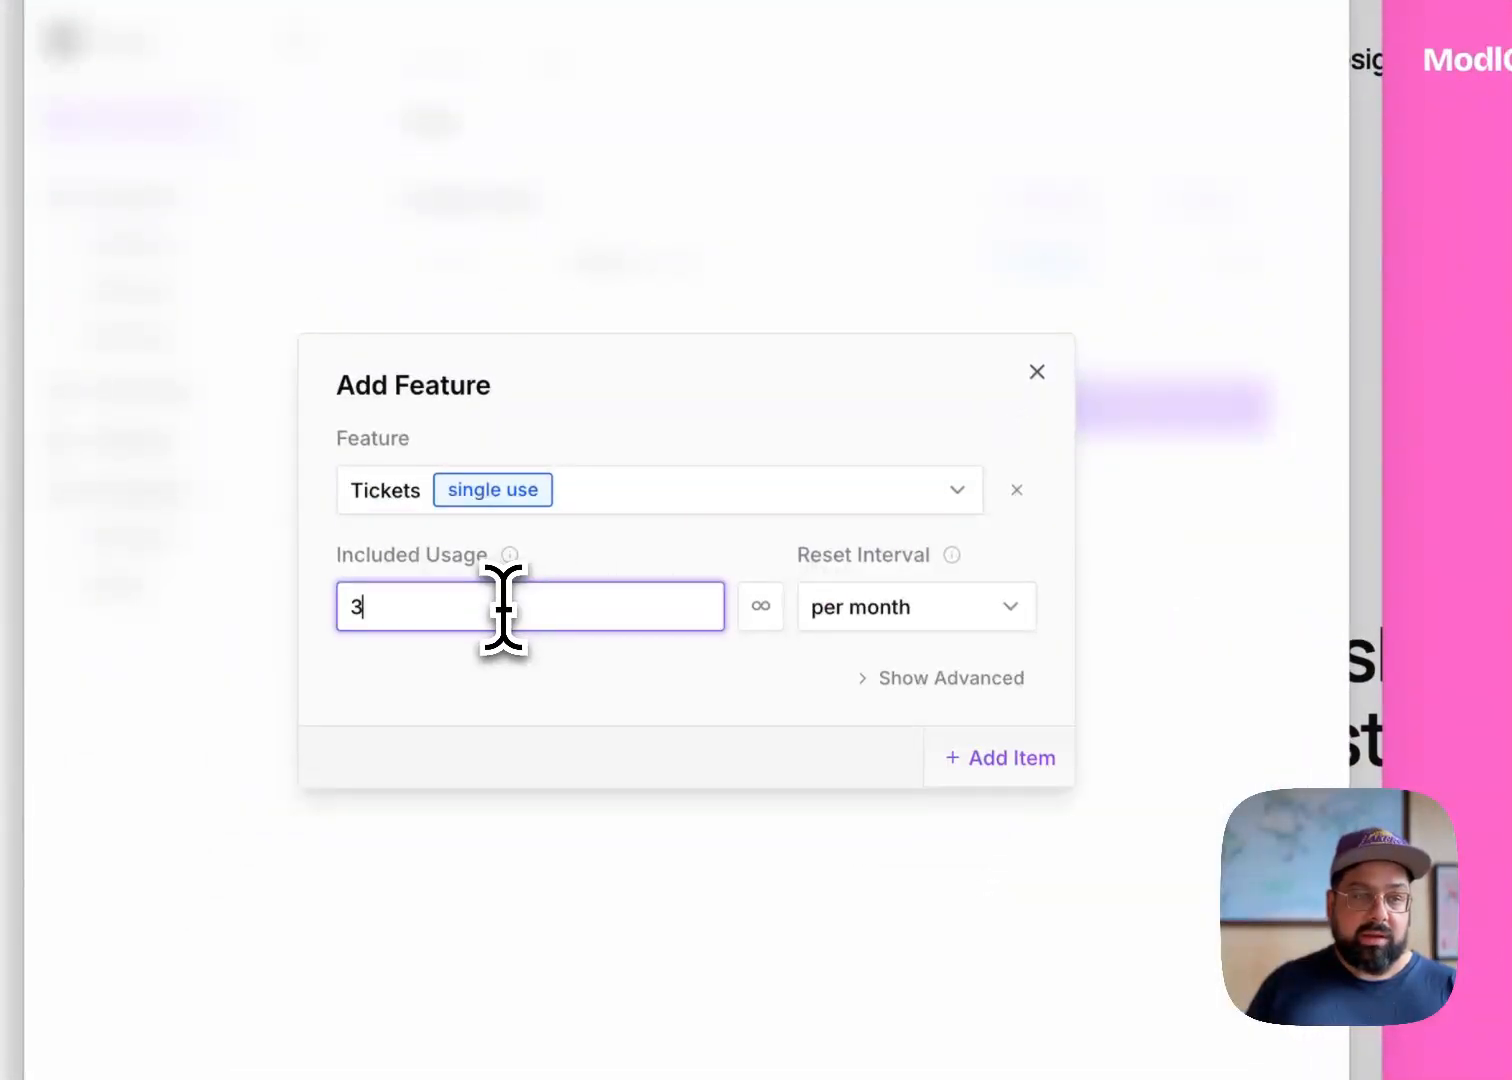
{"action": "left_click", "coordinate": [900, 612]}
{"action": "left_click", "coordinate": [898, 670]}
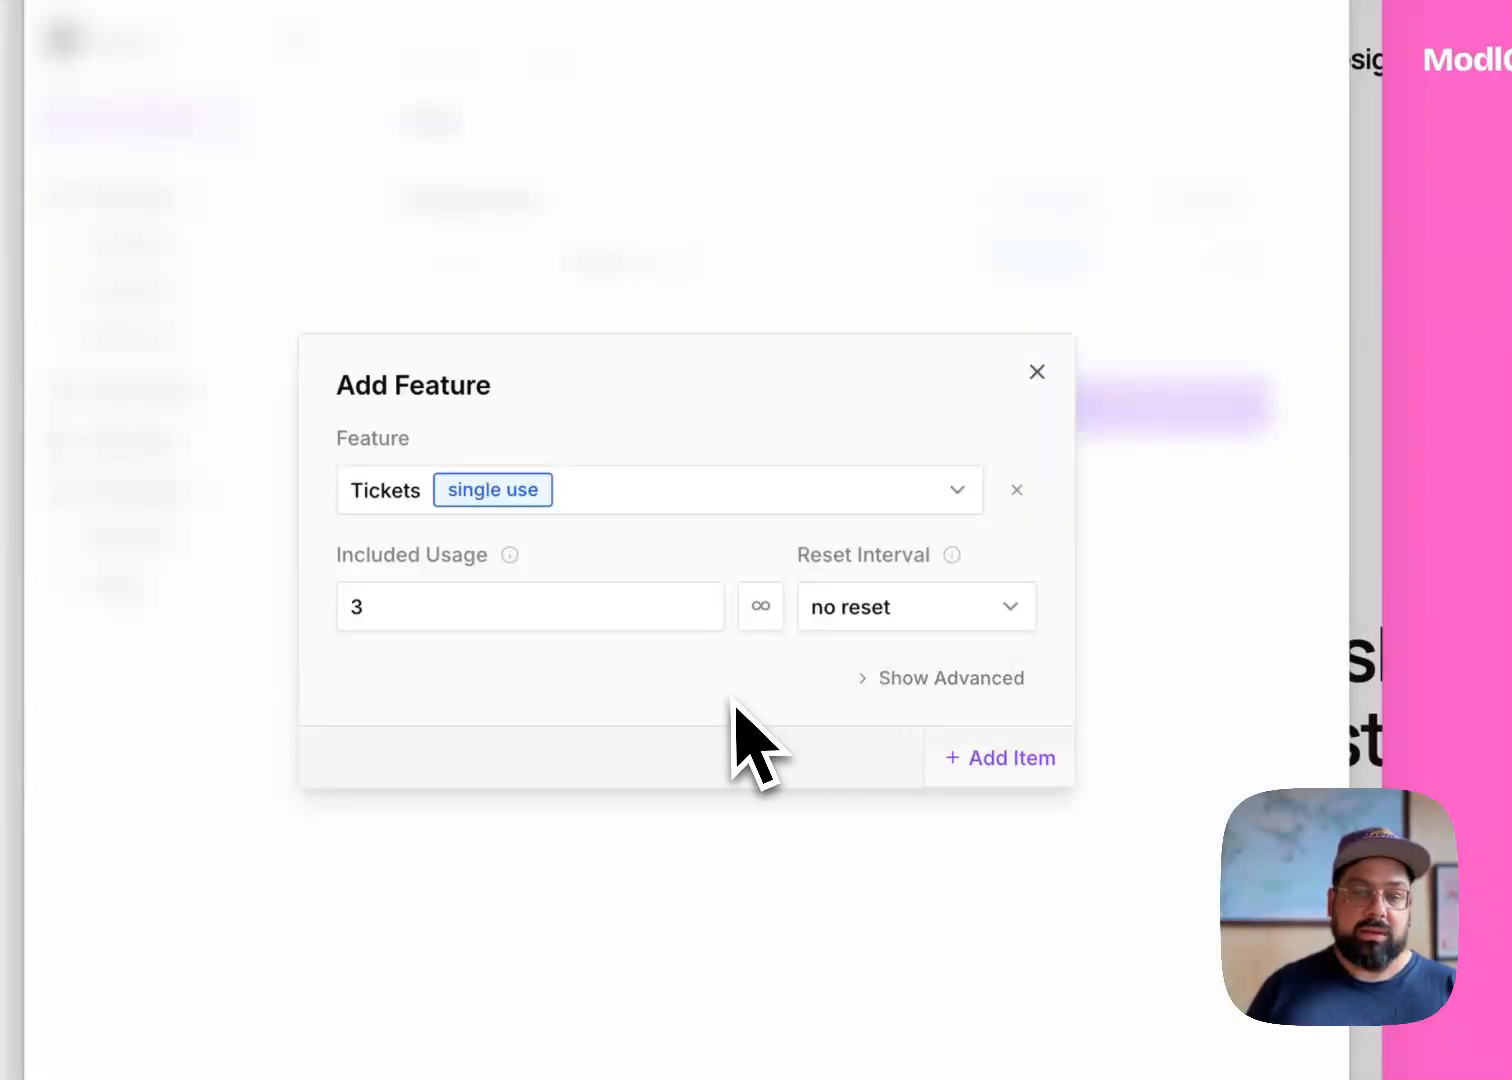
{"action": "left_click", "coordinate": [985, 757]}
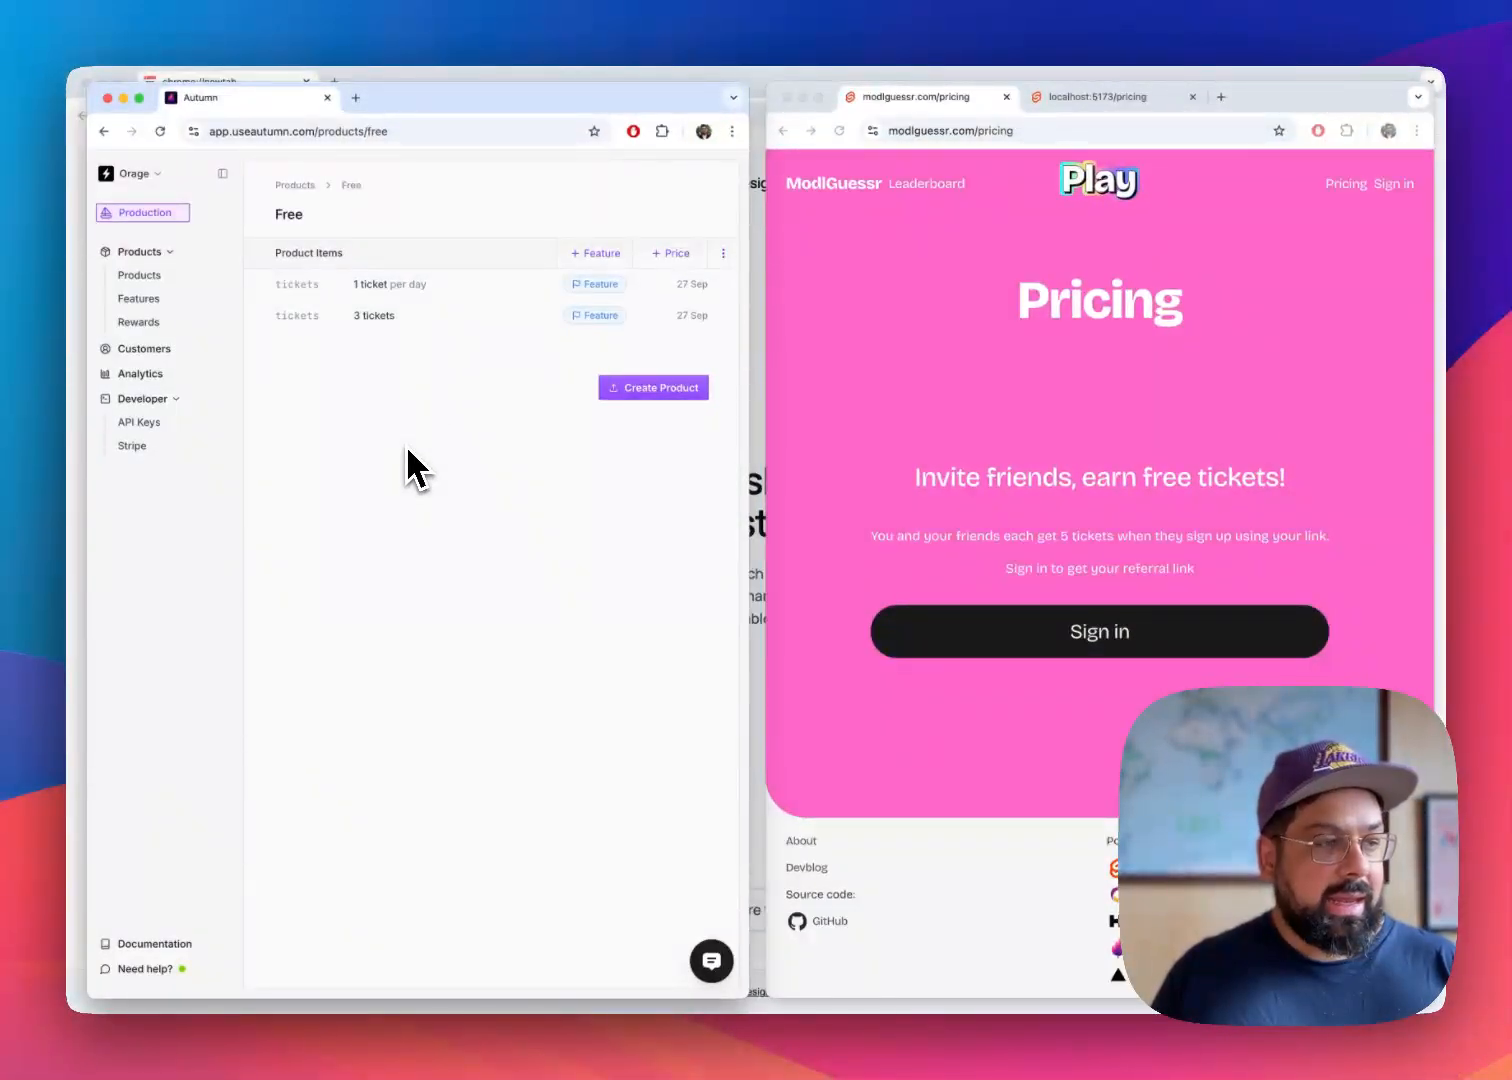
Save the Free product with its two ticket items and reload the live ModlGuessr pricing page to check the plan
{"action": "left_click", "coordinate": [688, 392]}
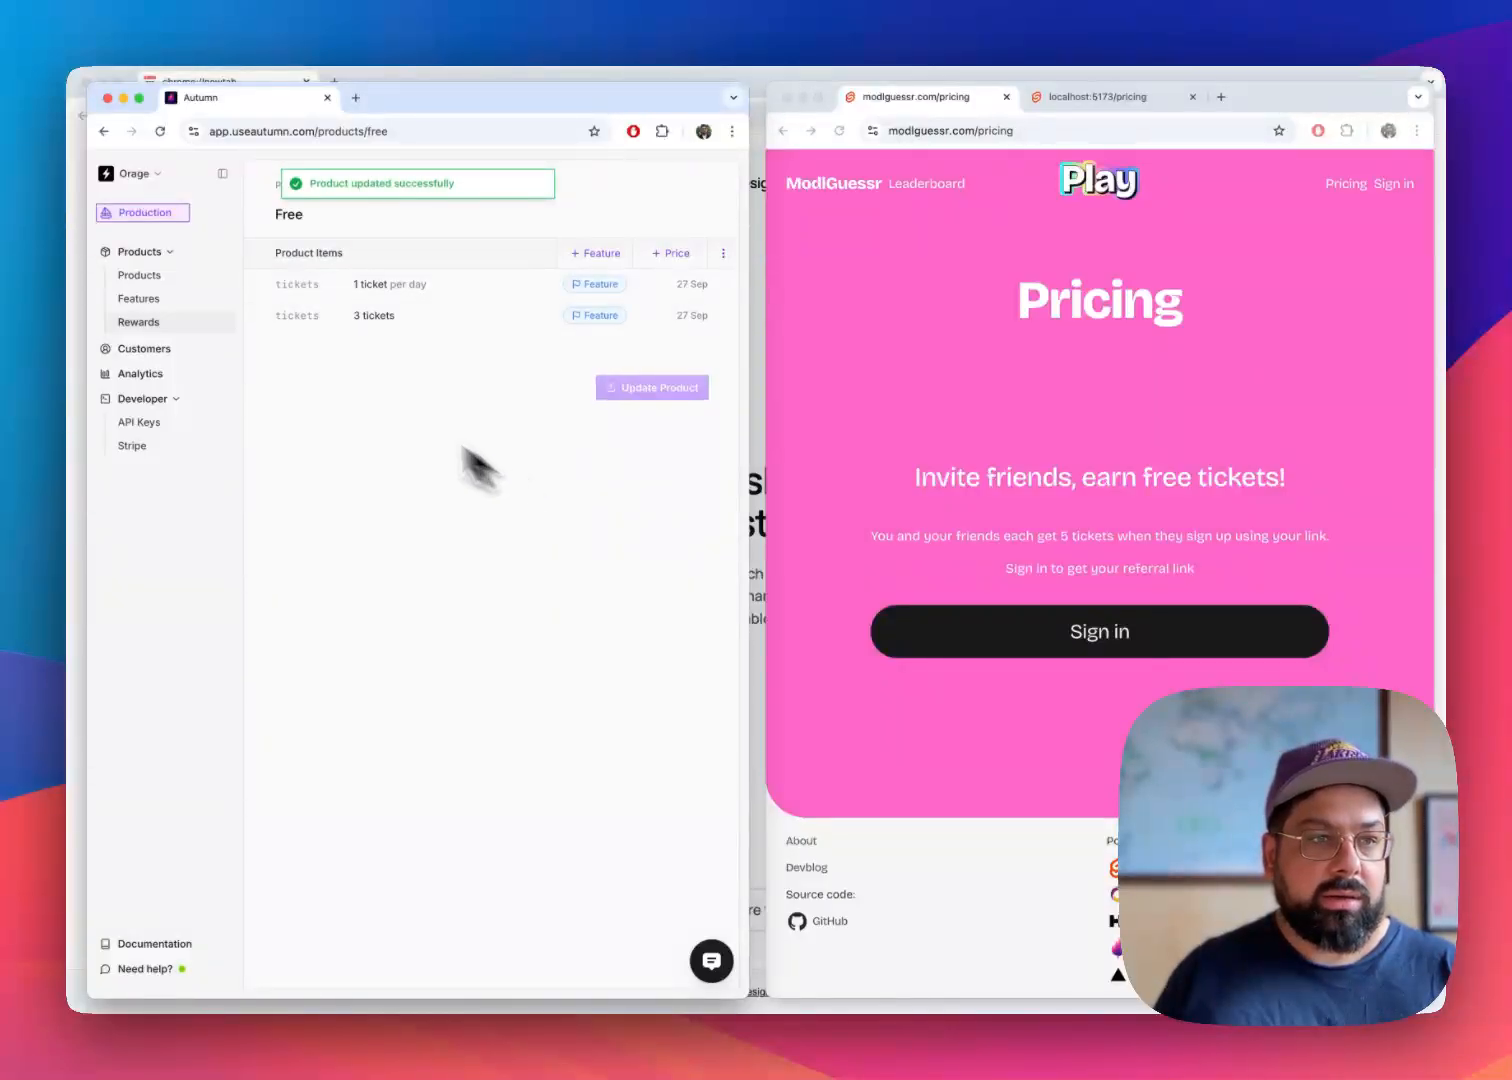
{"action": "left_click", "coordinate": [136, 277]}
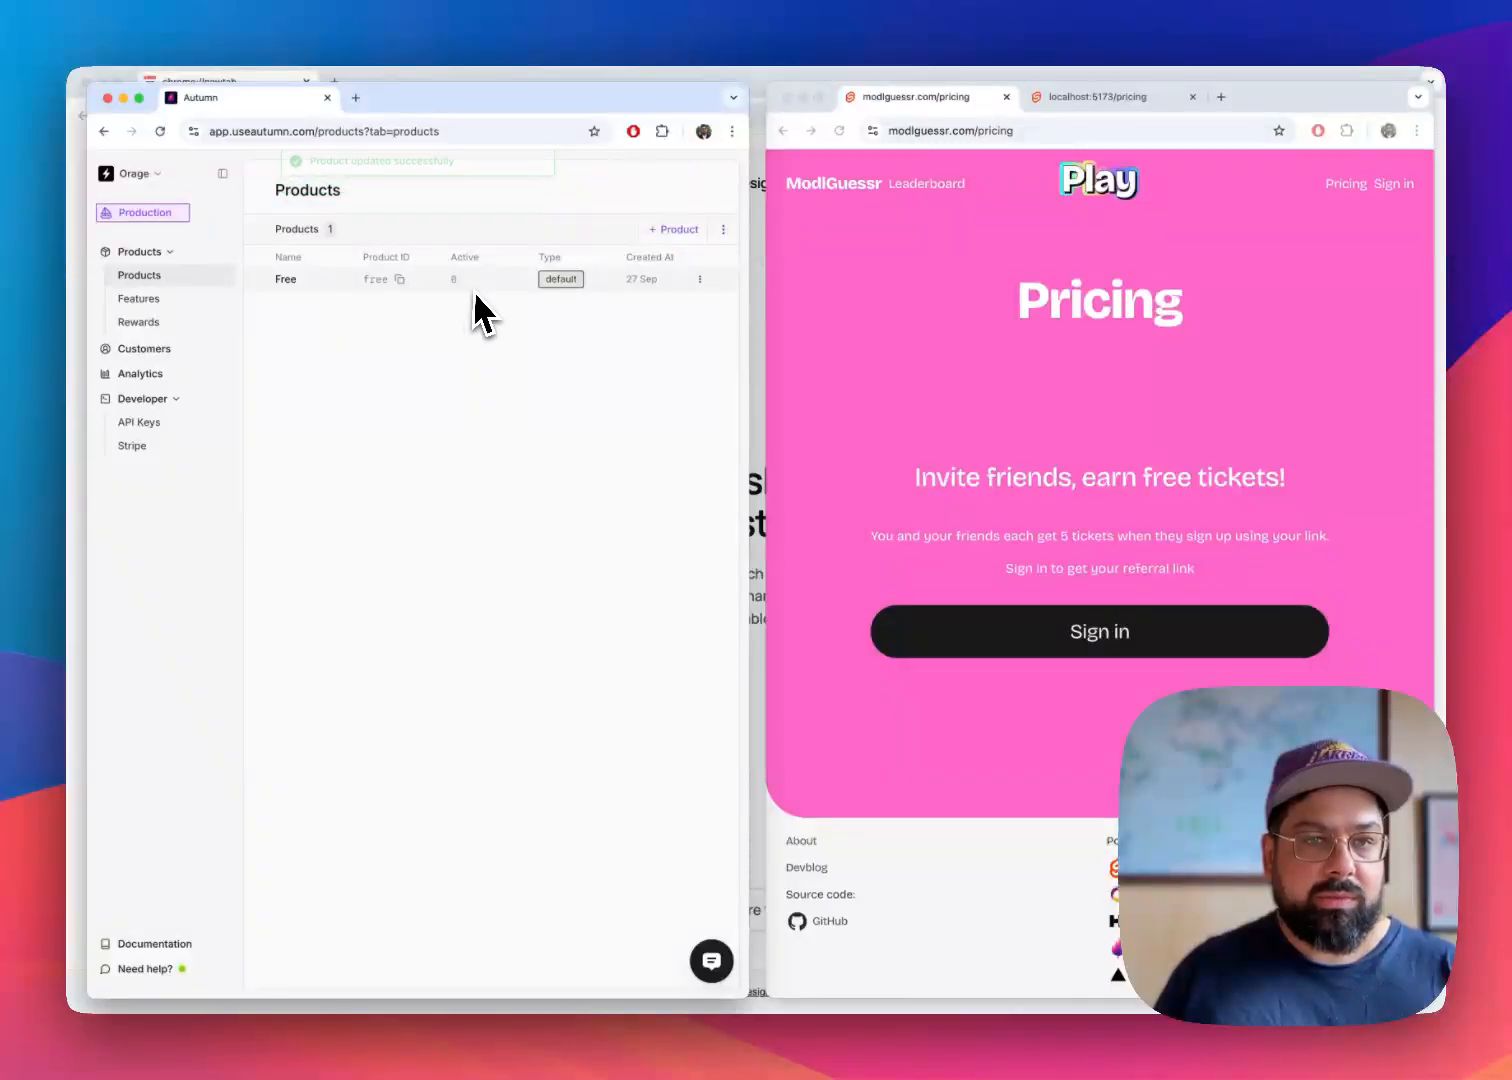
{"action": "left_click", "coordinate": [921, 334]}
{"action": "left_click", "coordinate": [840, 131]}
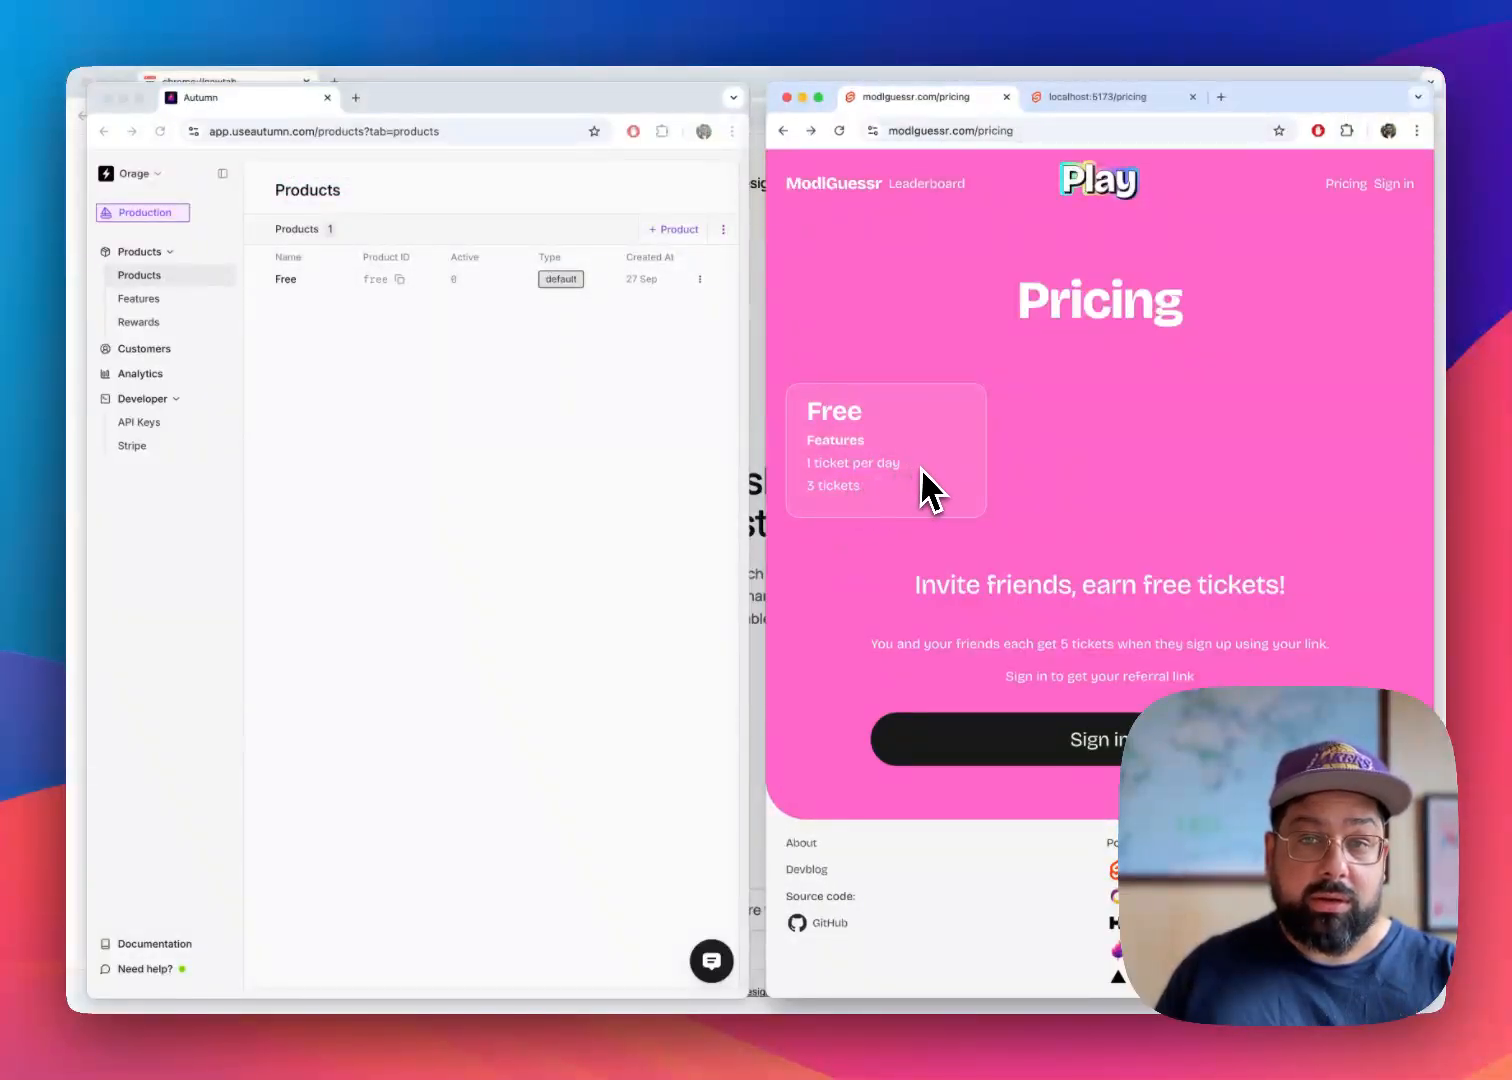
Create a product named Pro with the ID pro, neither default nor add-on
{"action": "left_click", "coordinate": [441, 451]}
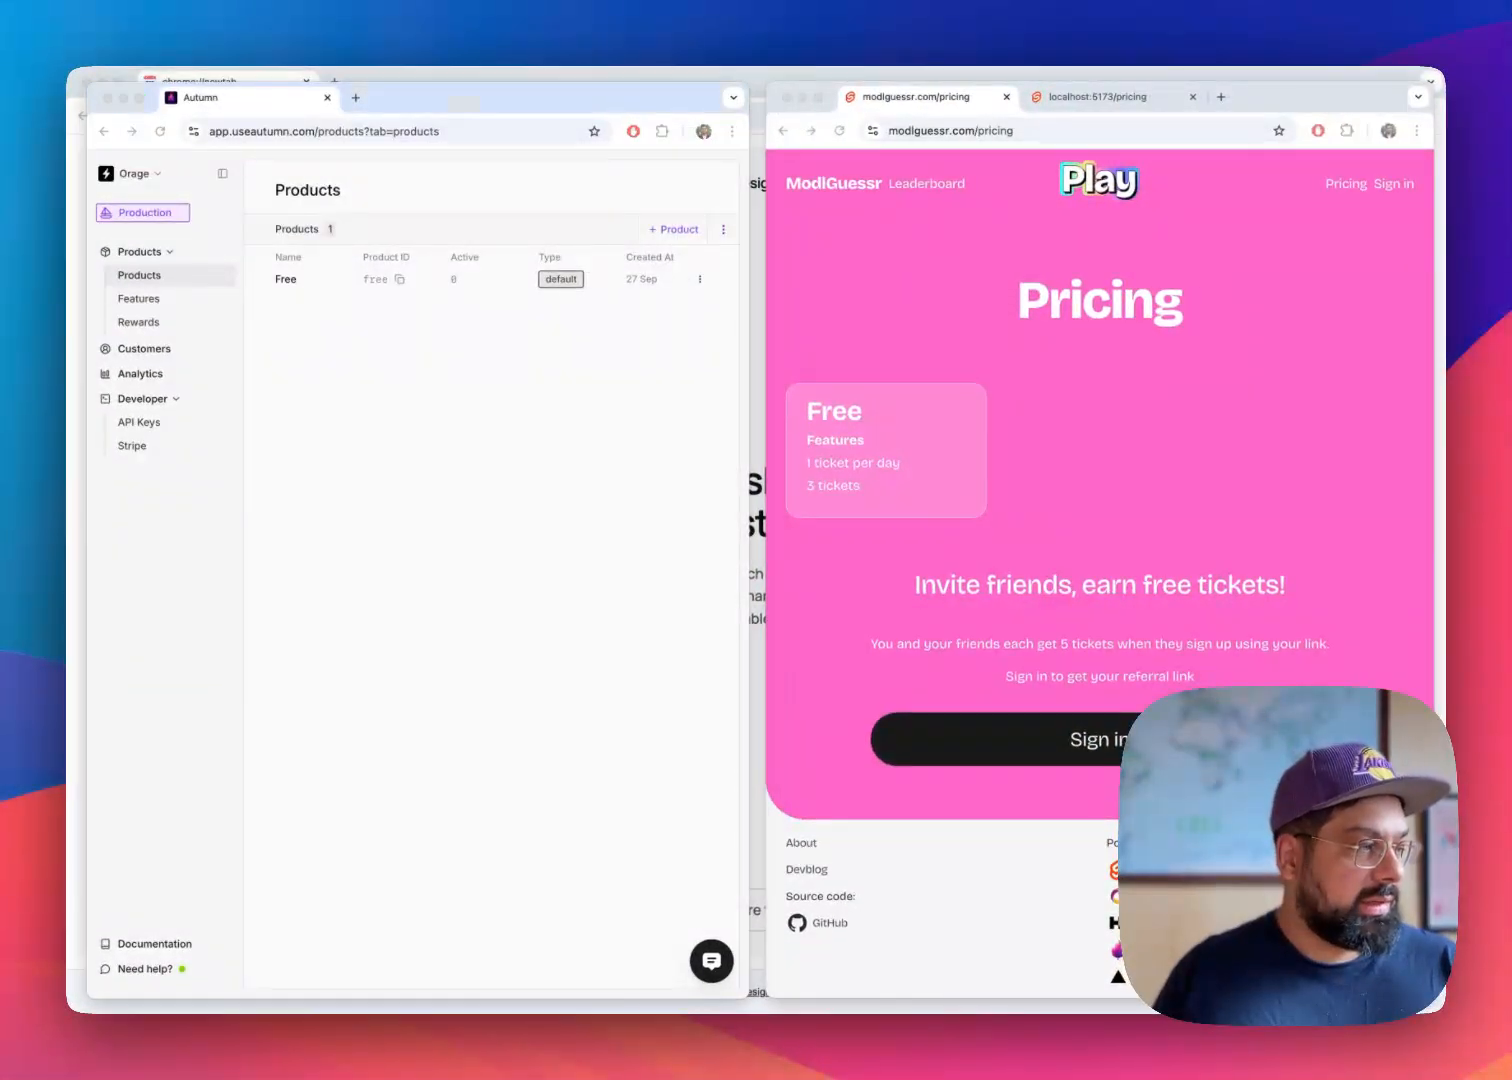
{"action": "left_click", "coordinate": [310, 449]}
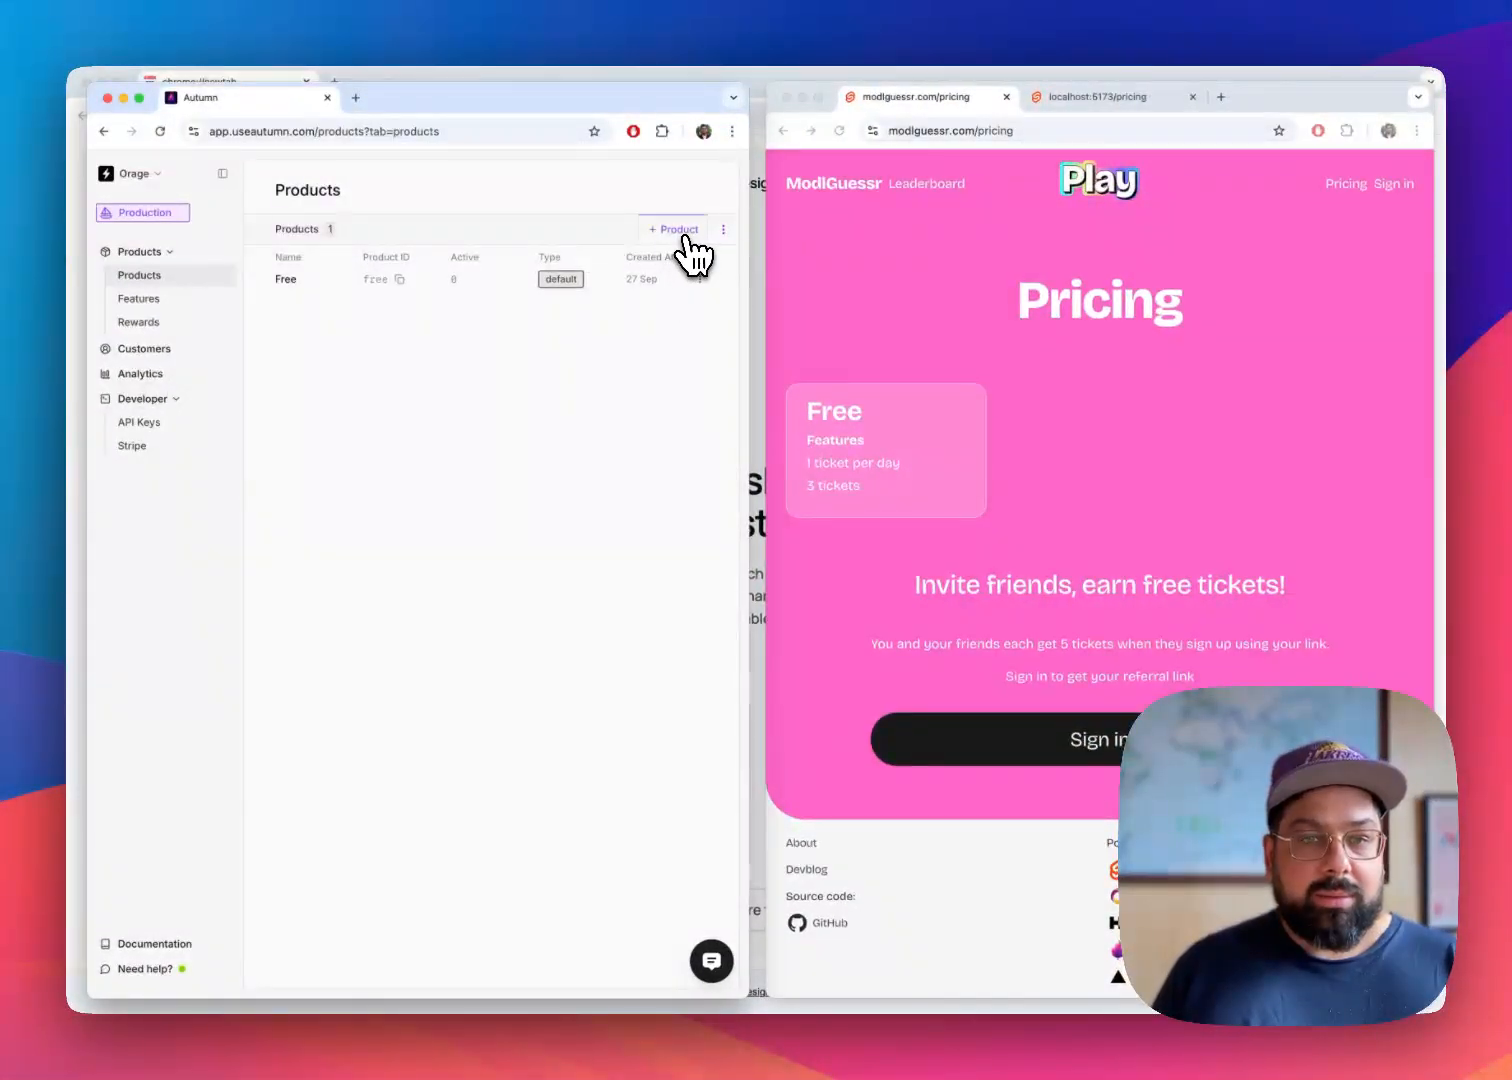
{"action": "left_click", "coordinate": [680, 236]}
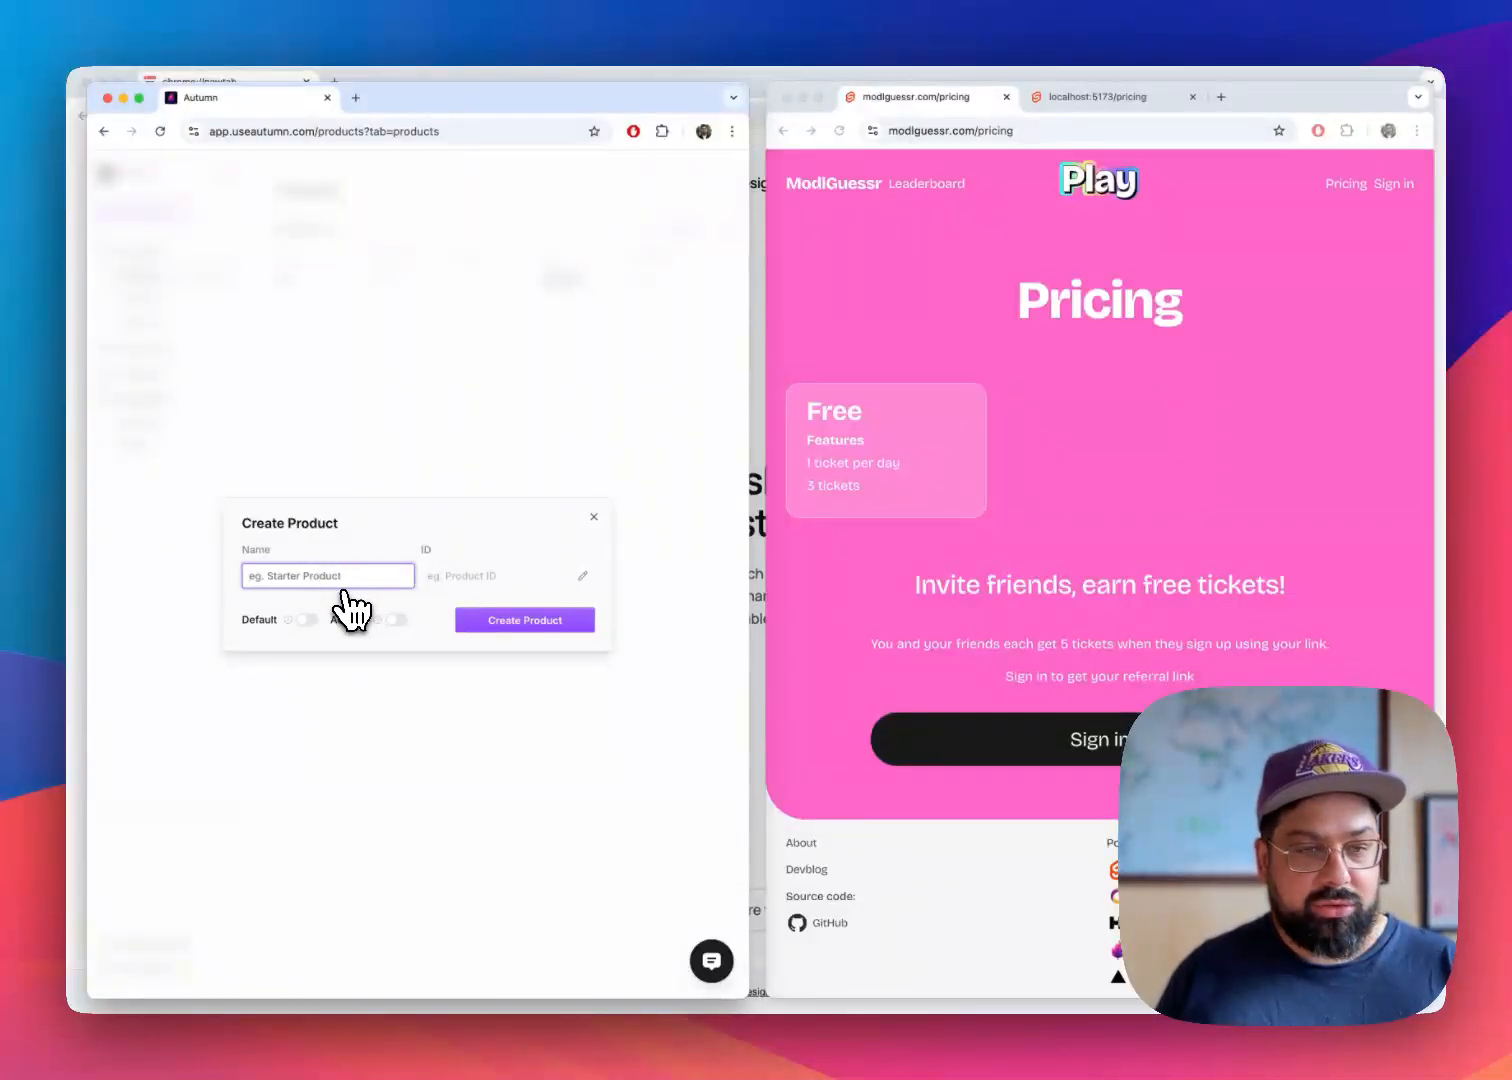
{"action": "type", "text": "Pro"}
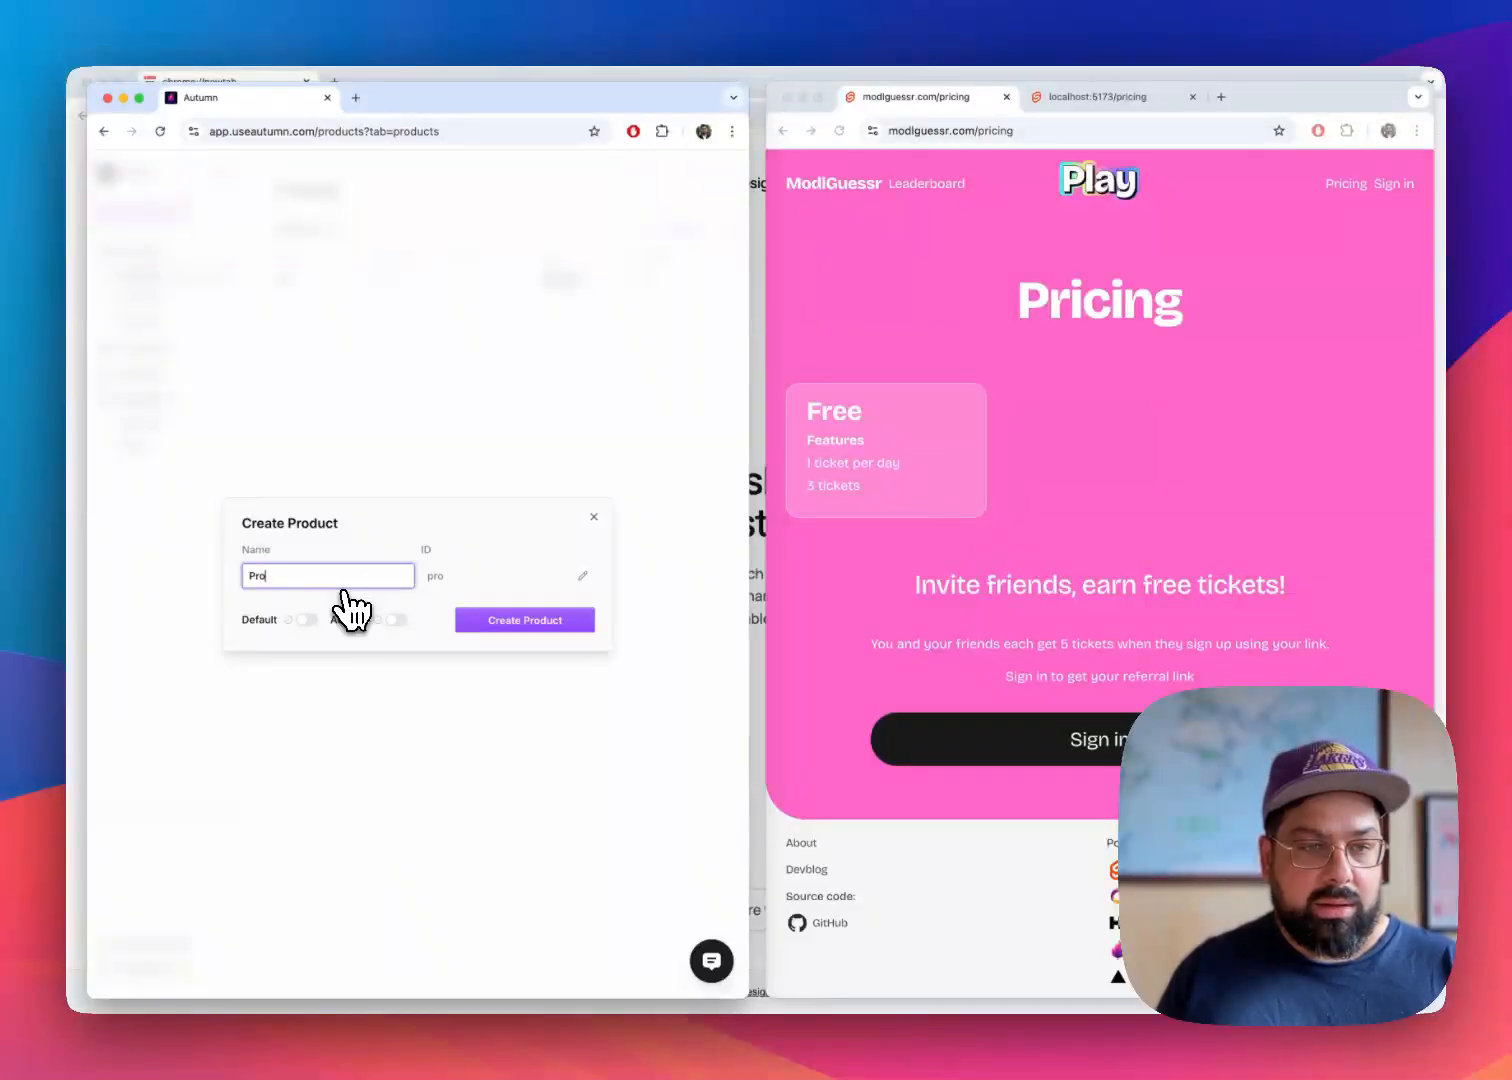
{"action": "key", "text": "Tab"}
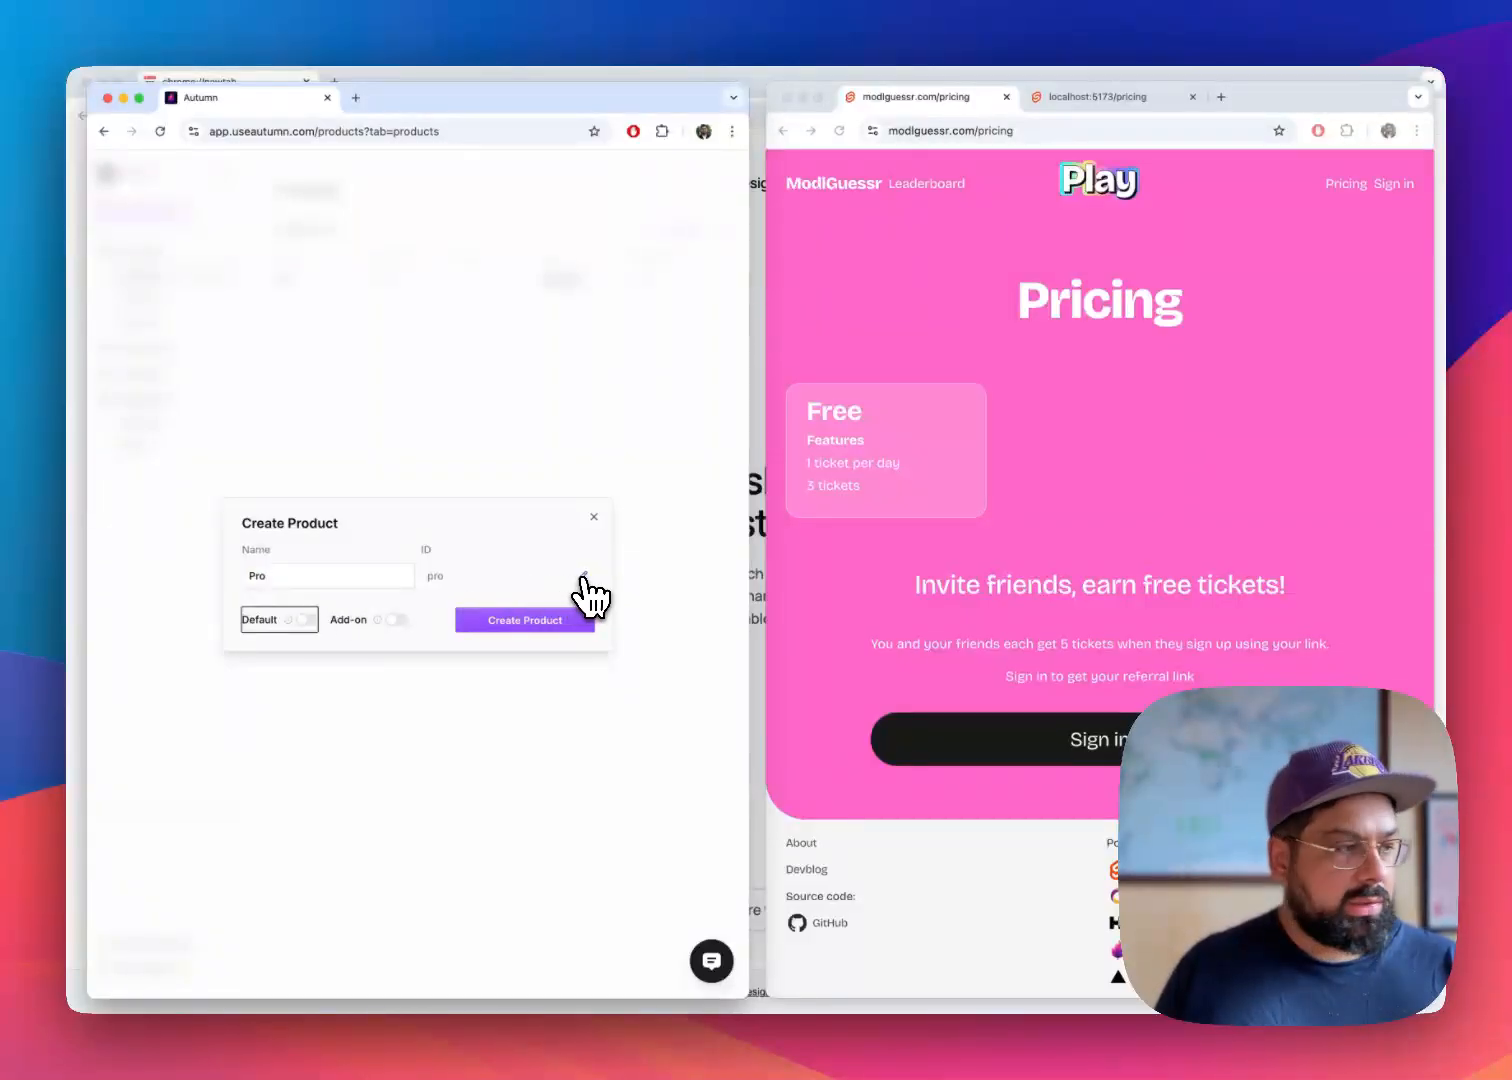
{"action": "left_click", "coordinate": [356, 575]}
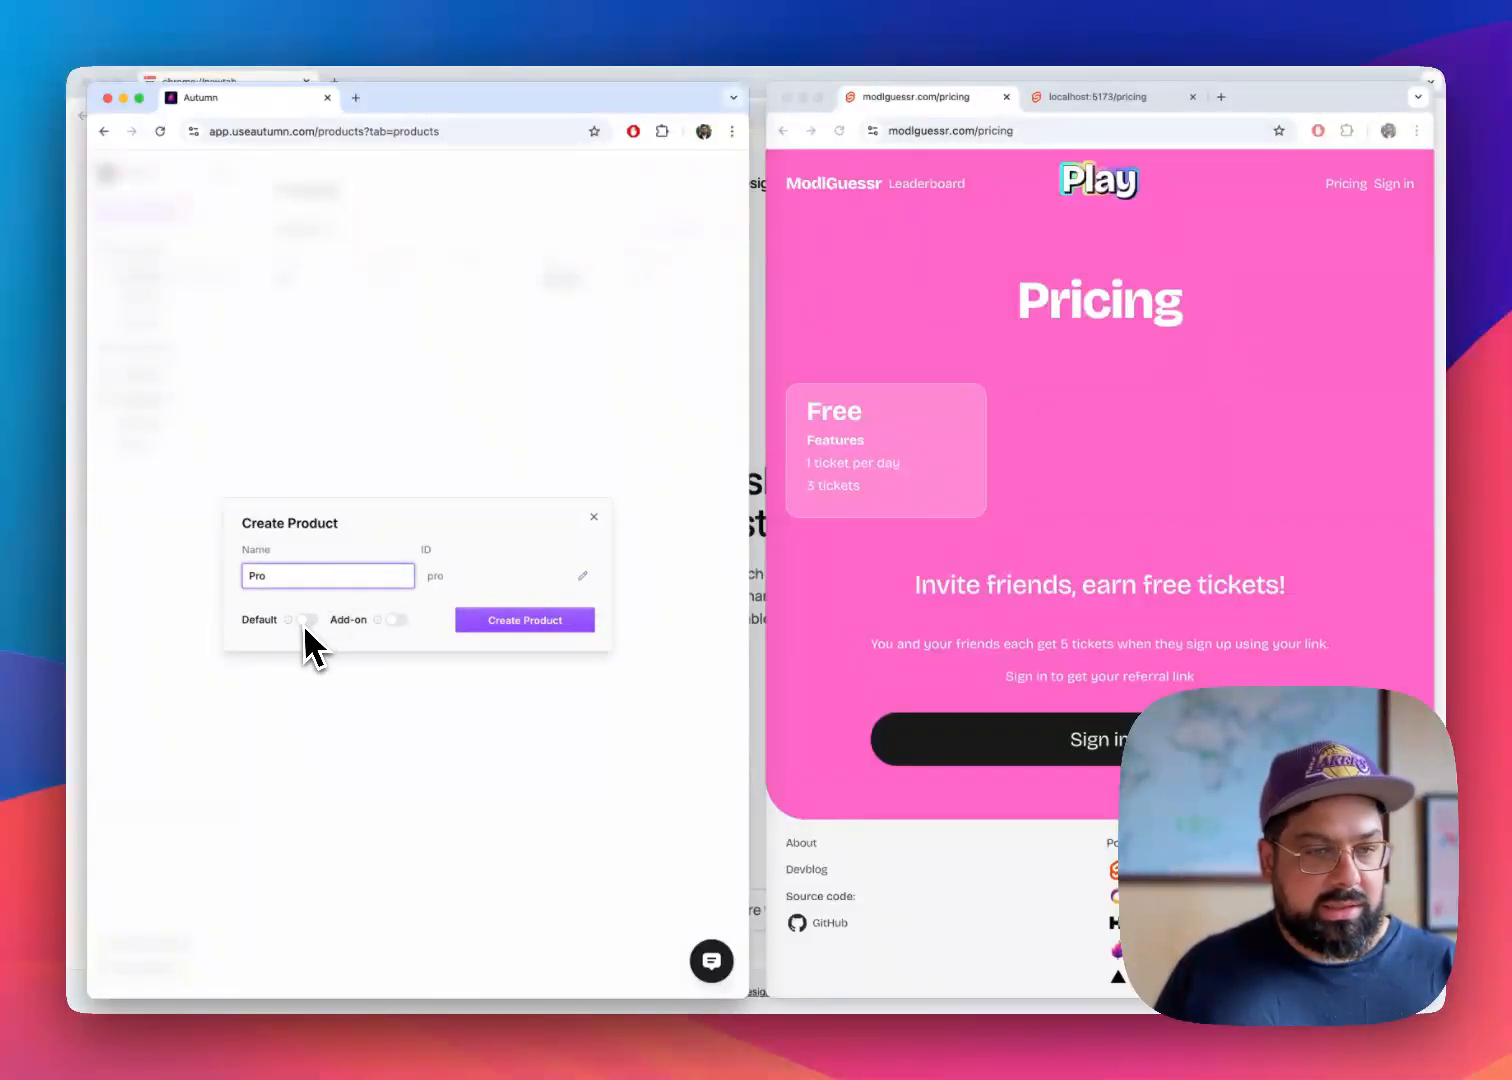
{"action": "left_click", "coordinate": [500, 627]}
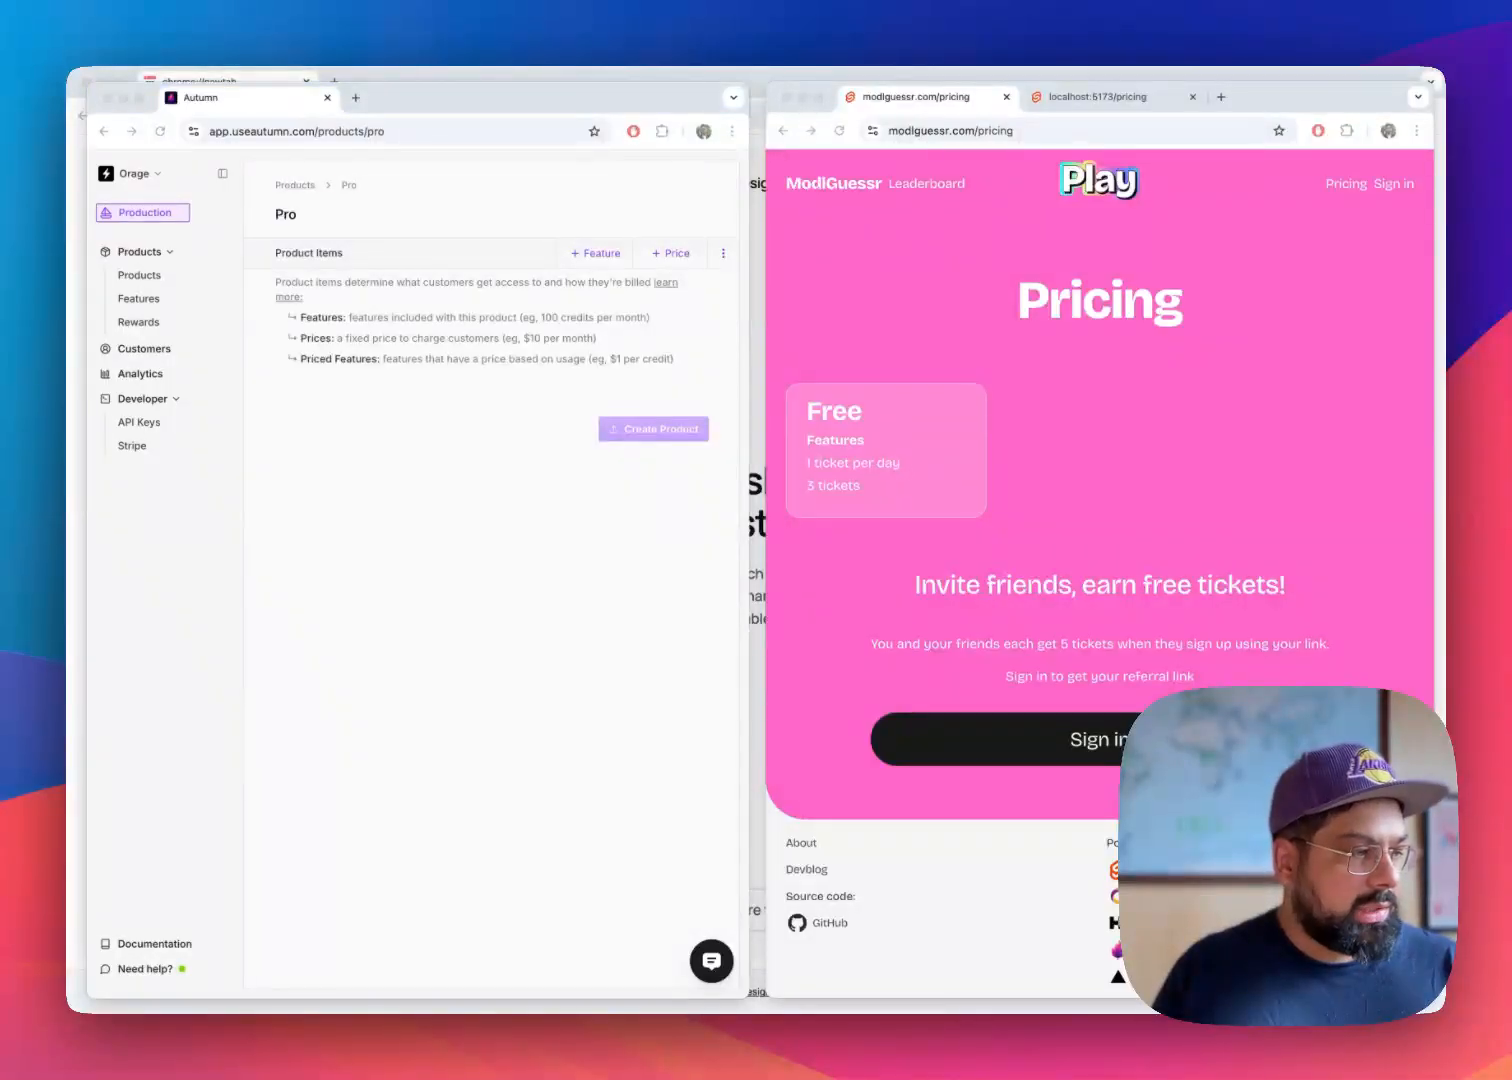
Add the Tickets feature to the Pro product with an included usage of 30 per month
{"action": "left_click", "coordinate": [533, 540]}
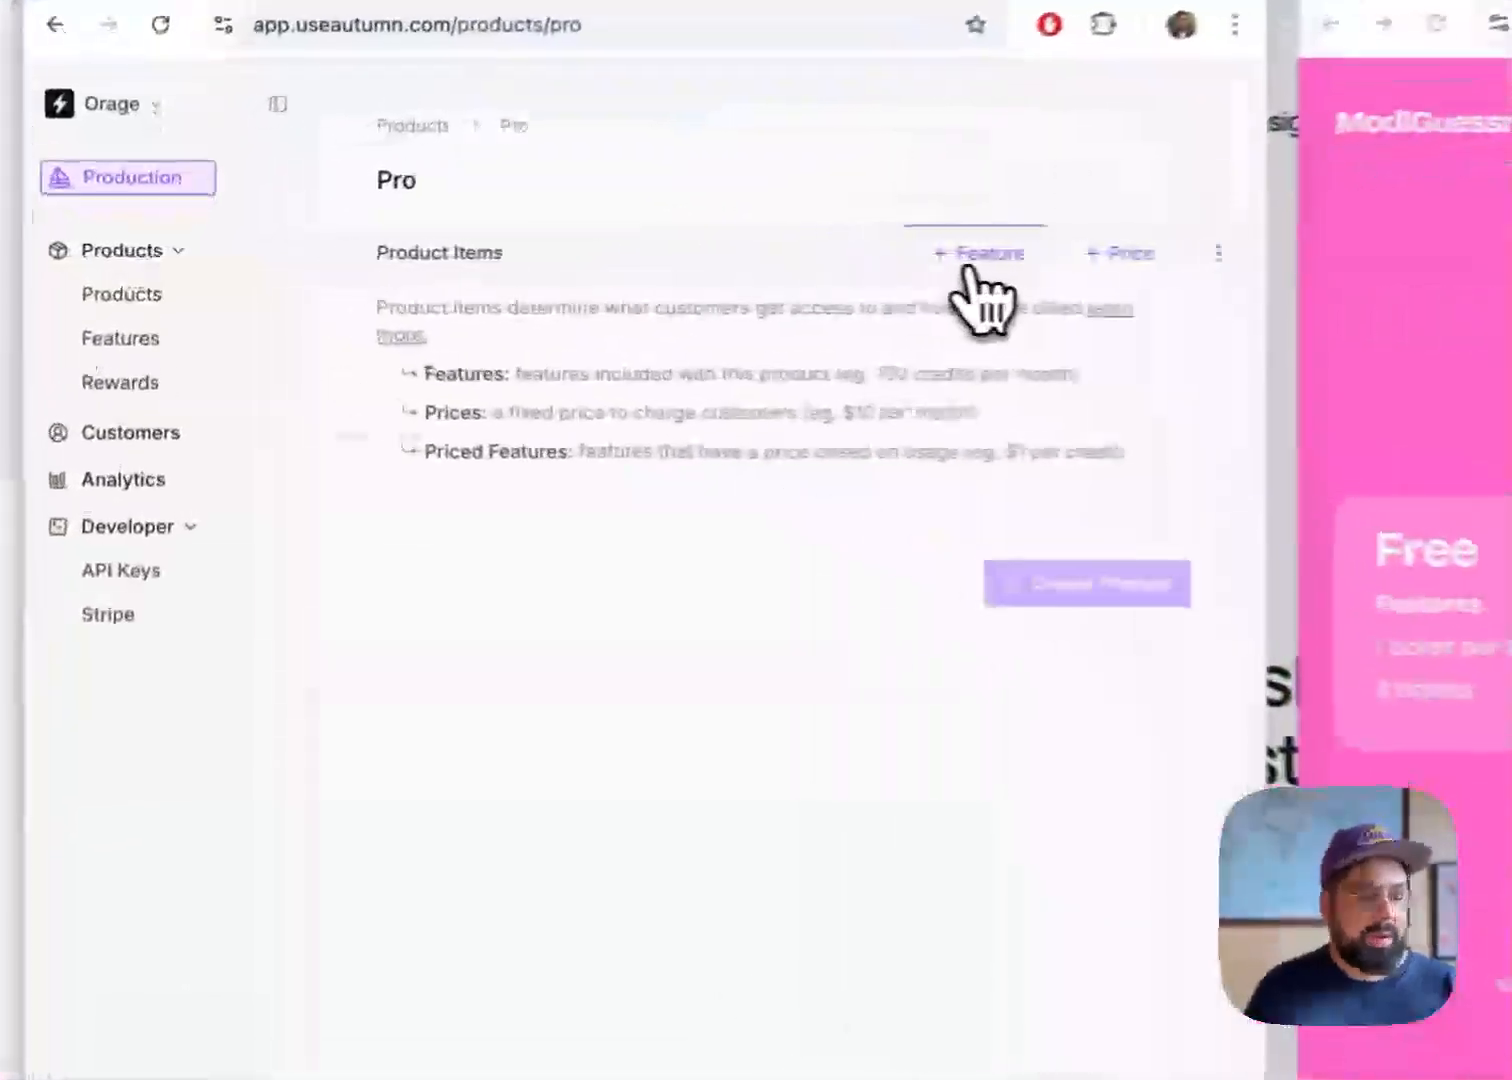
{"action": "left_click", "coordinate": [596, 254]}
{"action": "left_click", "coordinate": [405, 404]}
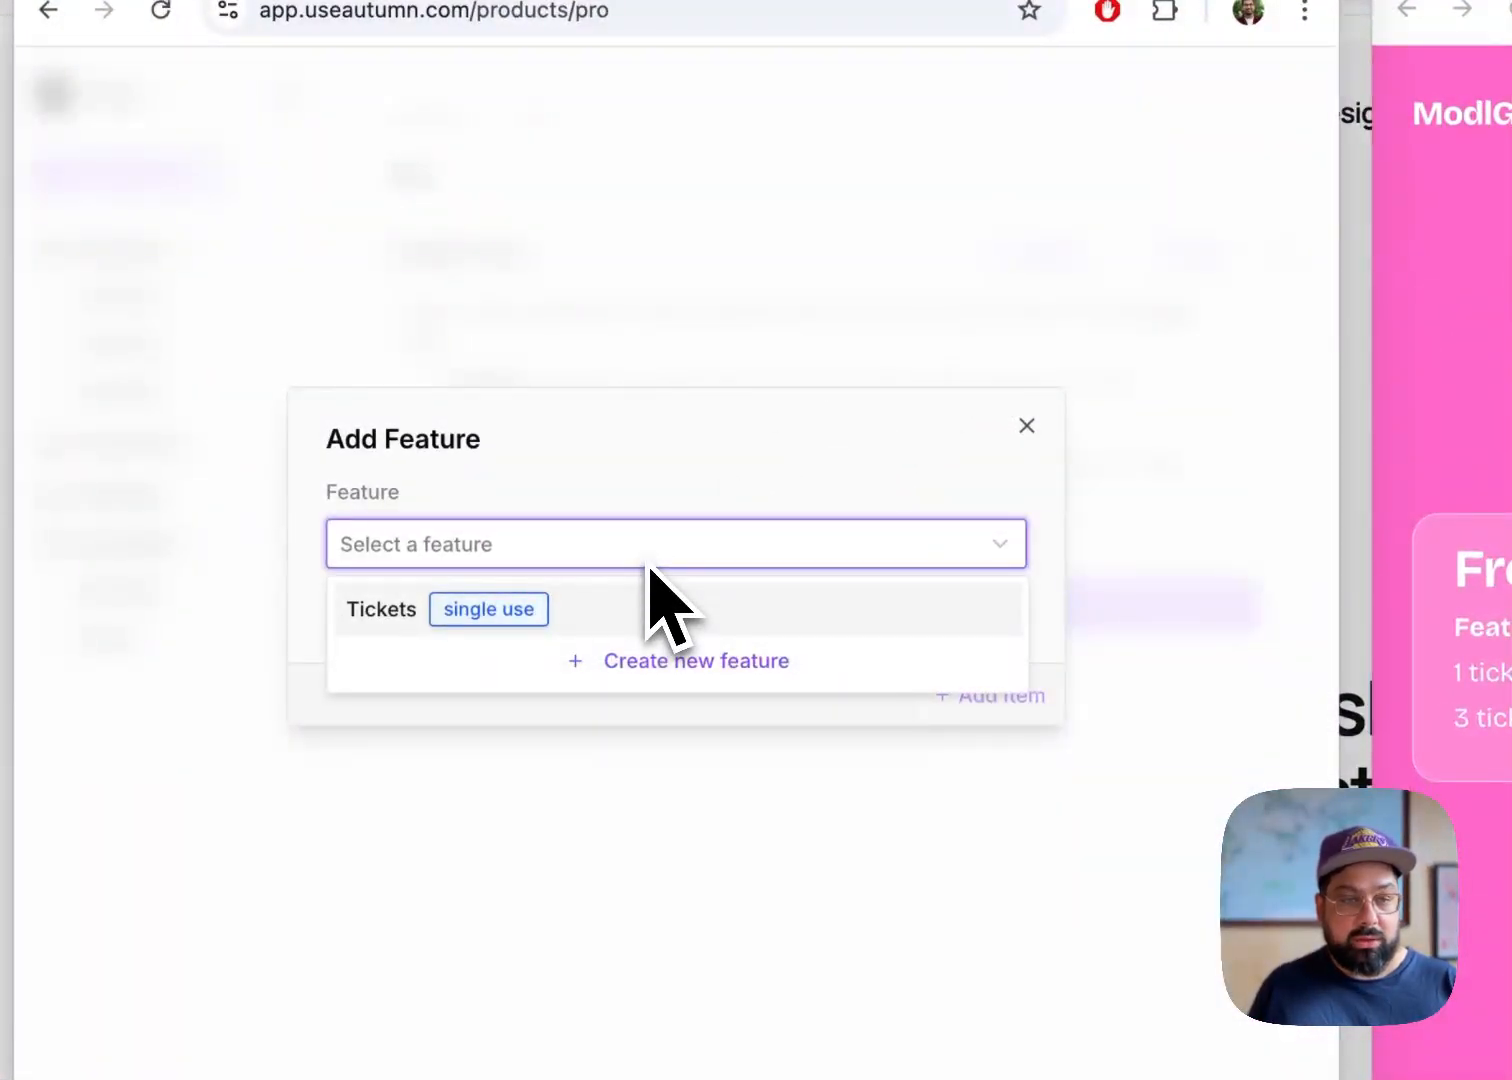
{"action": "left_click", "coordinate": [611, 618]}
{"action": "left_click", "coordinate": [420, 665]}
{"action": "type", "text": "30"}
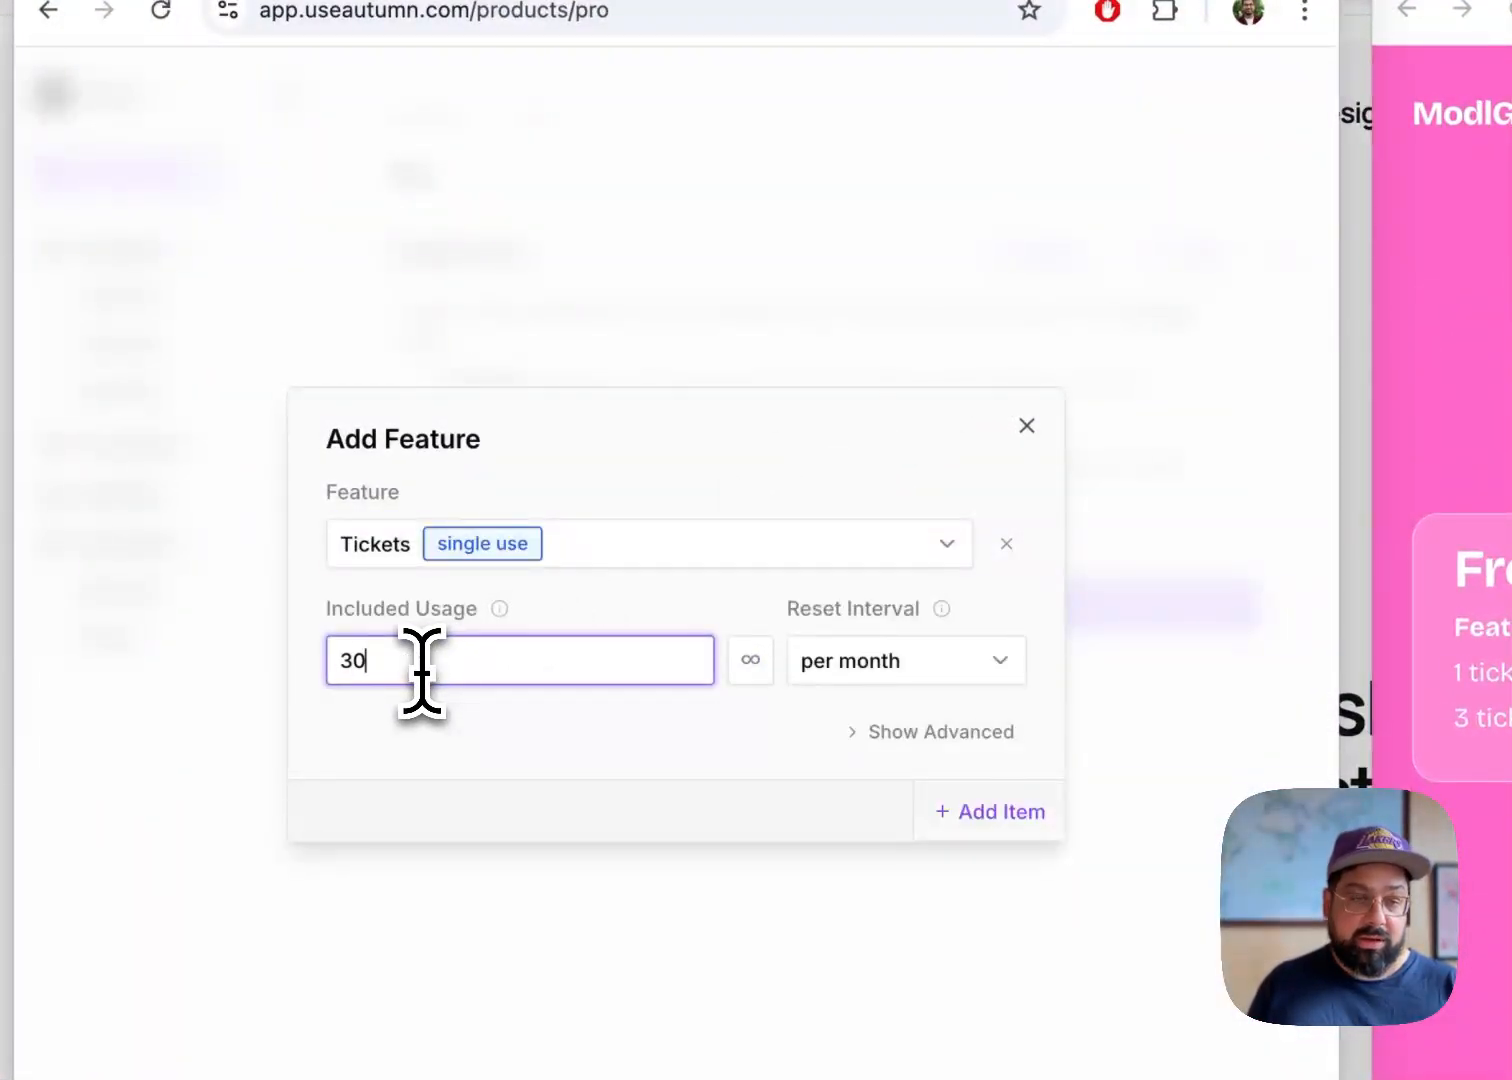
{"action": "left_click", "coordinate": [997, 818]}
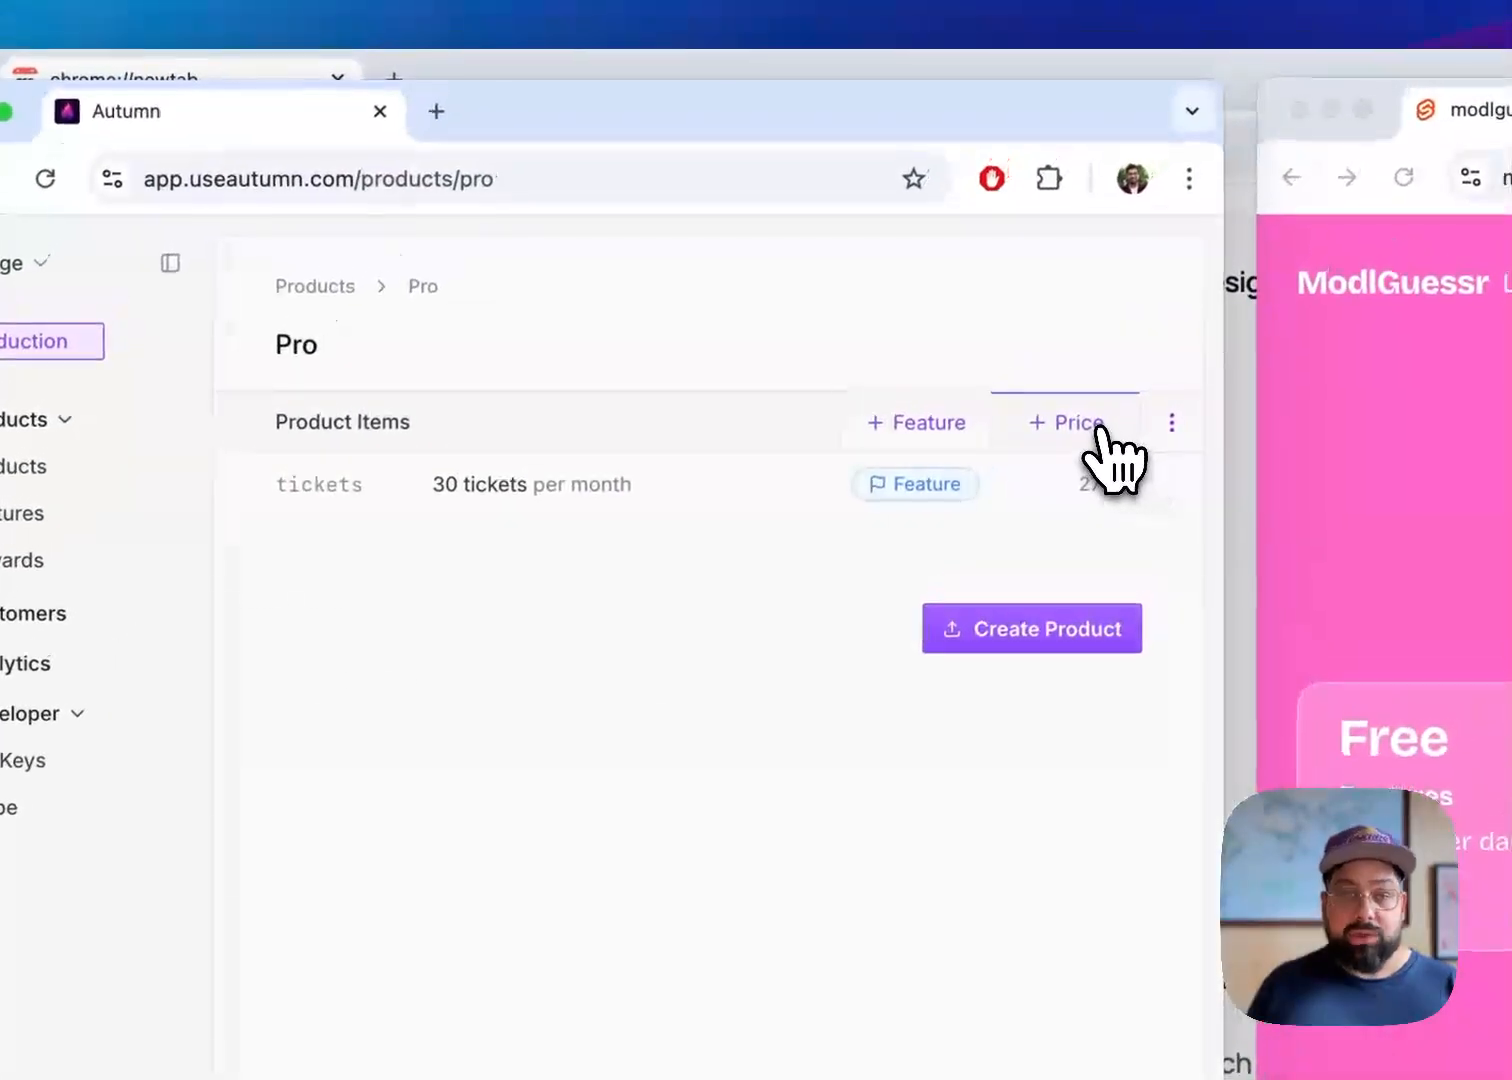
Add a fixed price of 9 EUR per month to the Pro product
{"action": "left_click", "coordinate": [1100, 430]}
{"action": "left_click", "coordinate": [905, 598]}
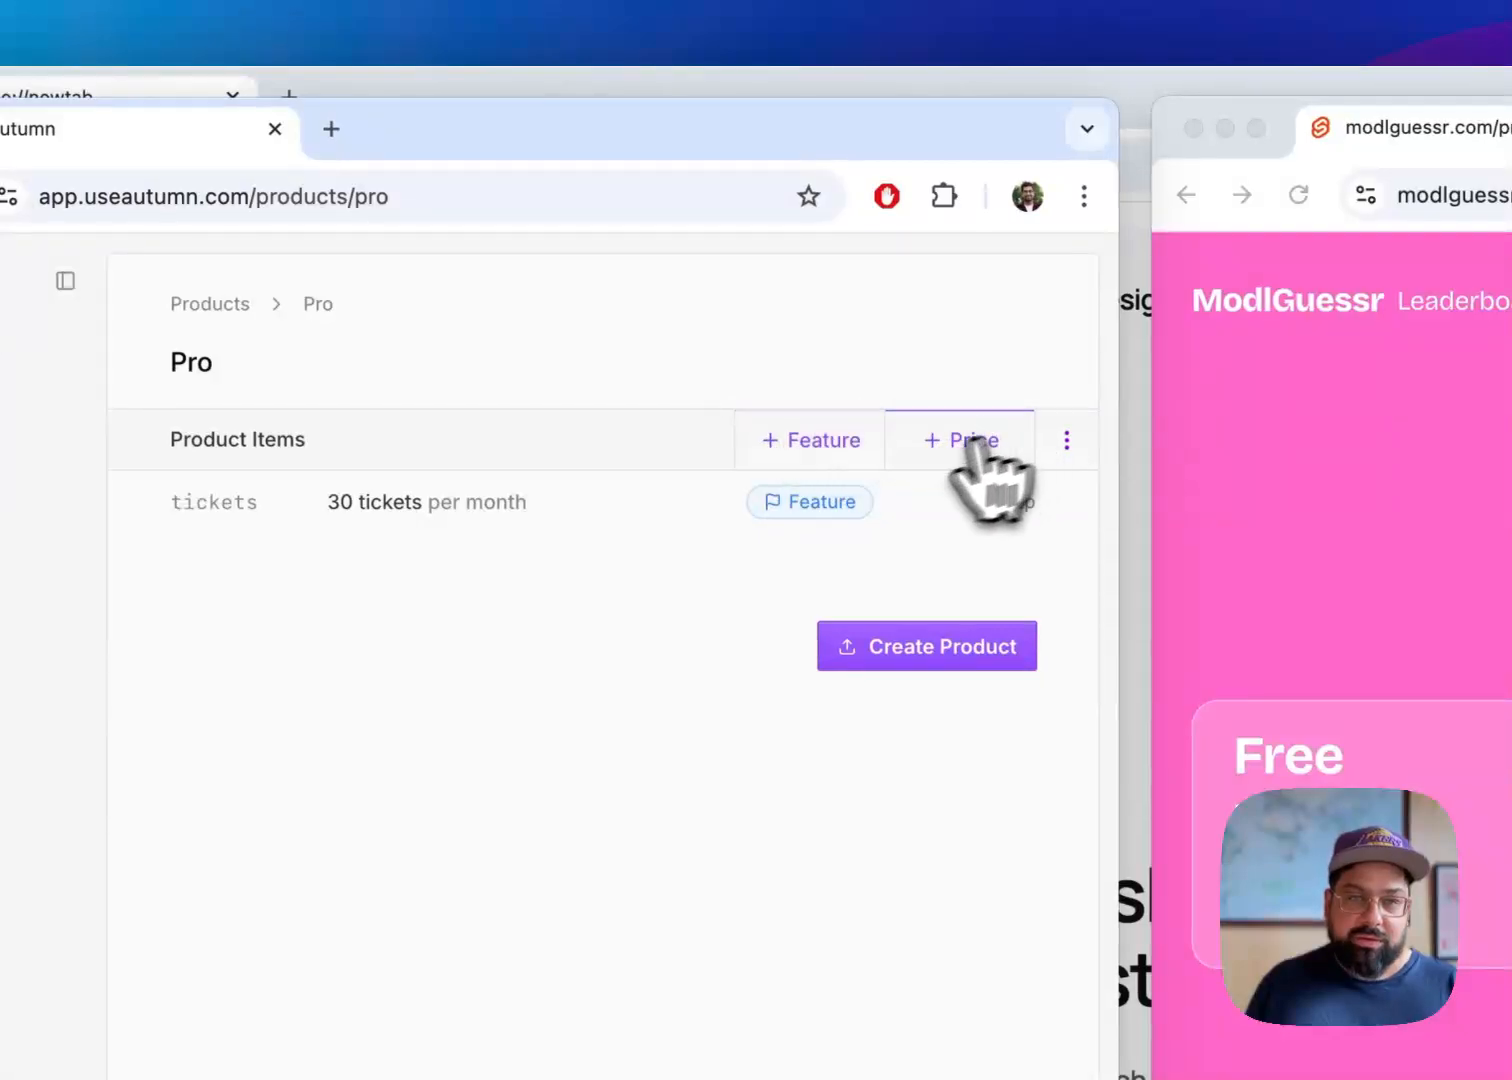
{"action": "left_click", "coordinate": [970, 440]}
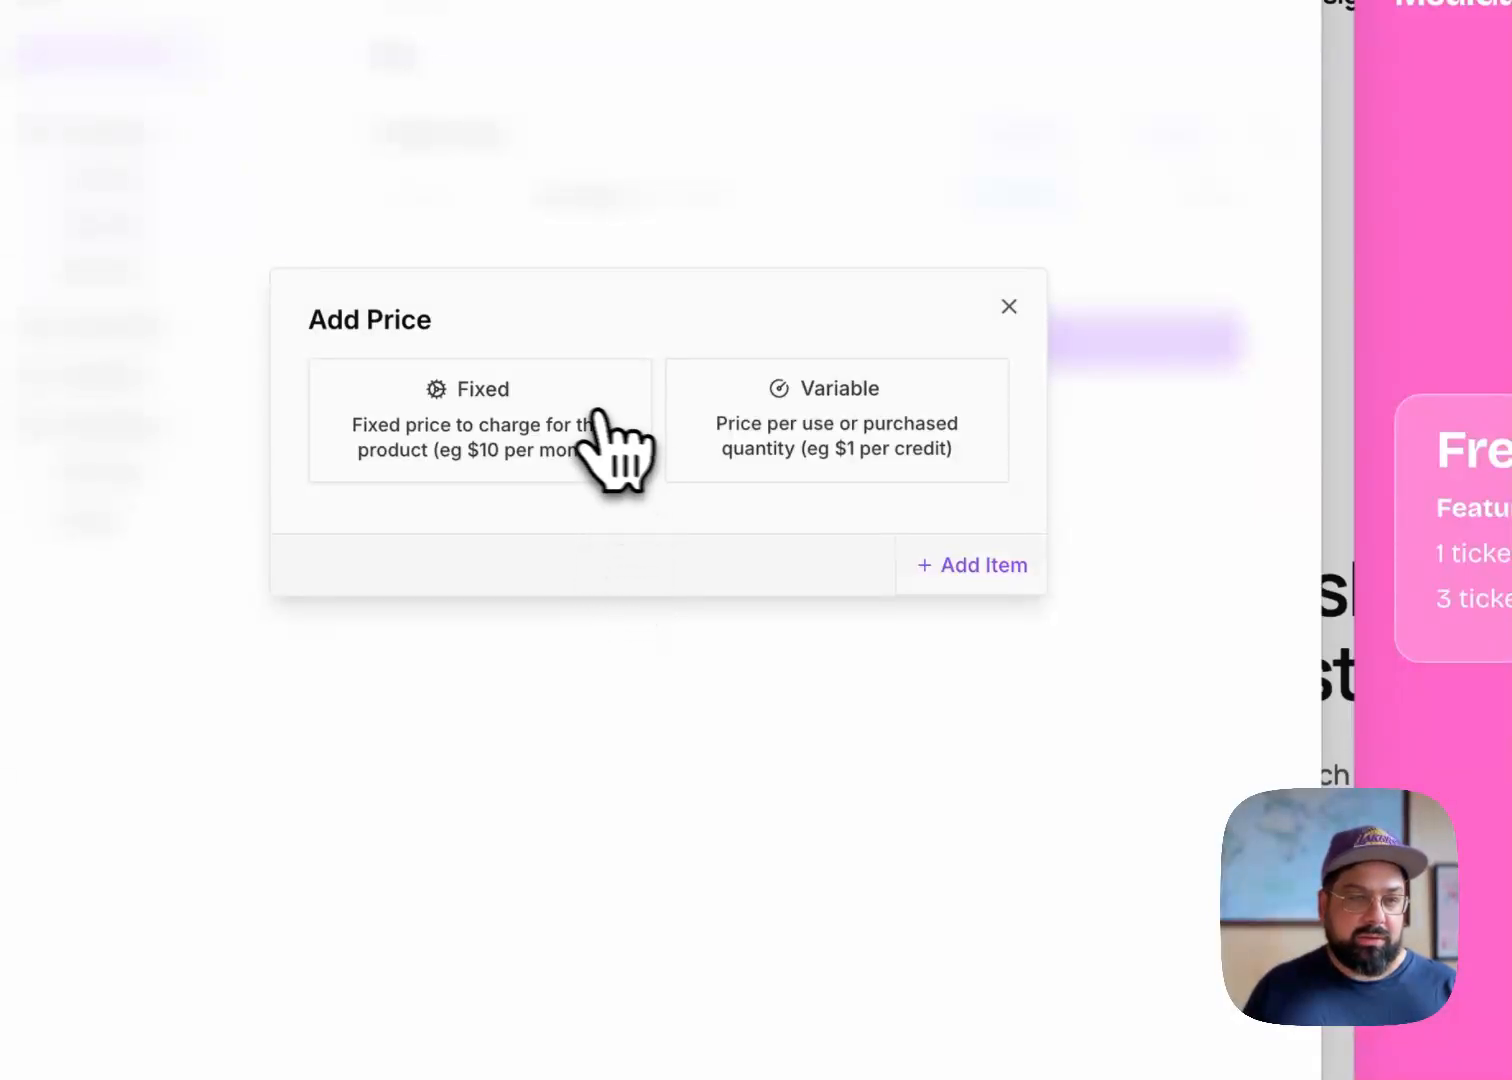
{"action": "left_click", "coordinate": [590, 442]}
{"action": "left_click", "coordinate": [666, 575]}
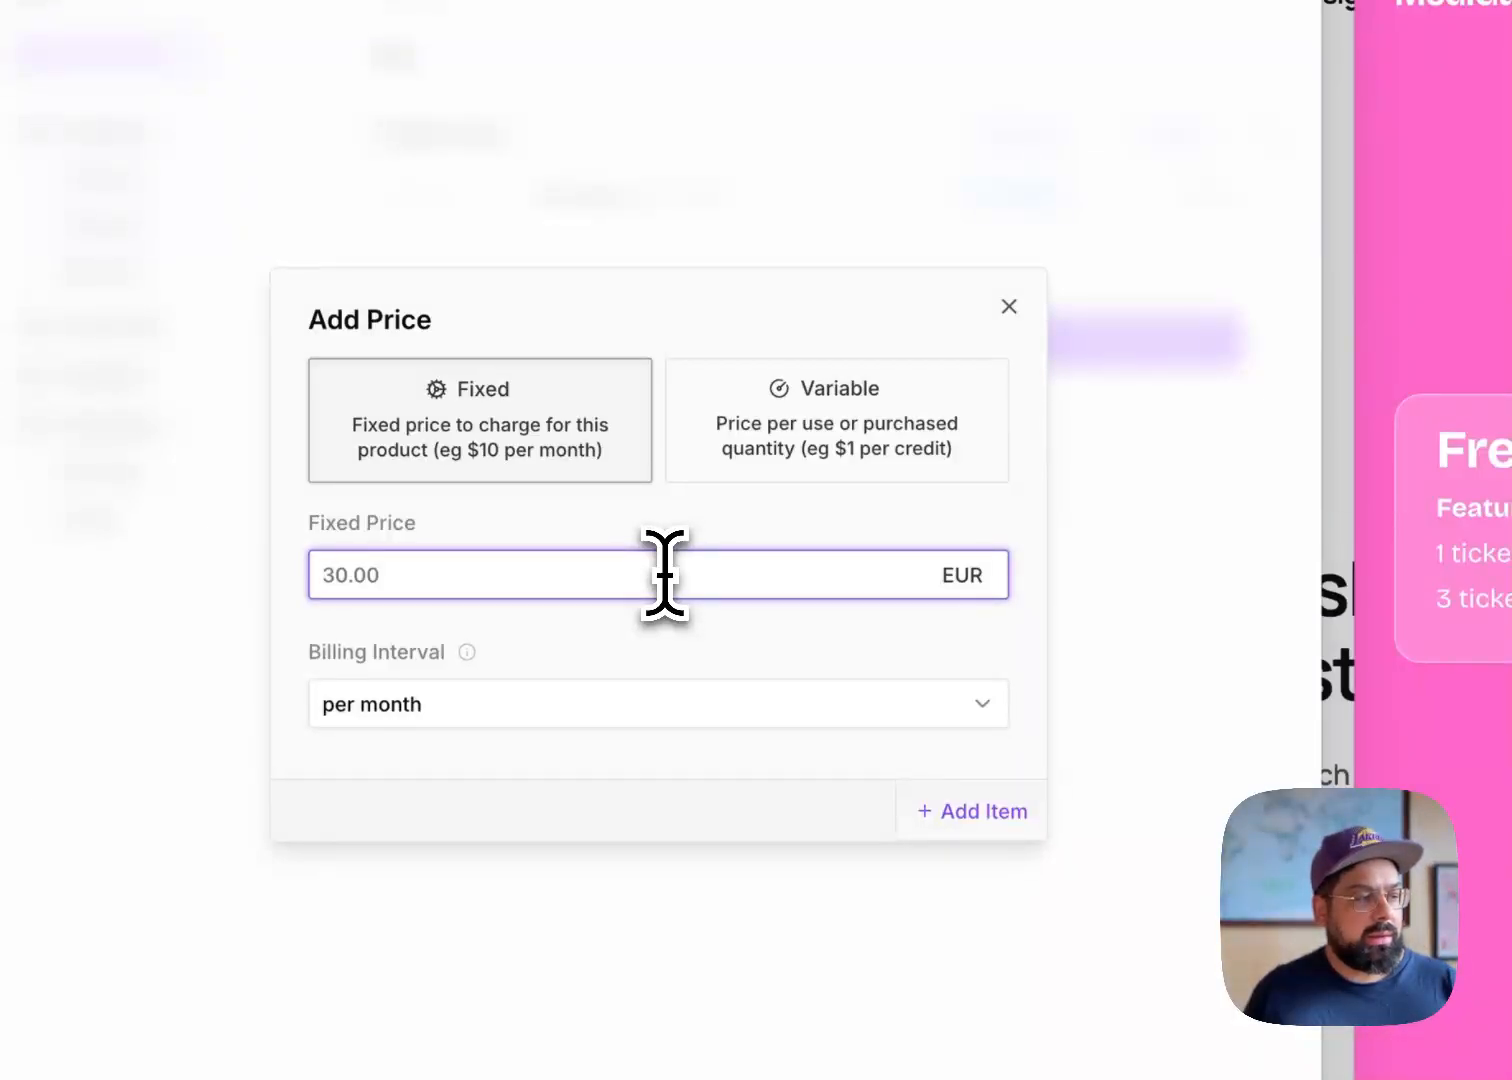
{"action": "key", "text": "Tab"}
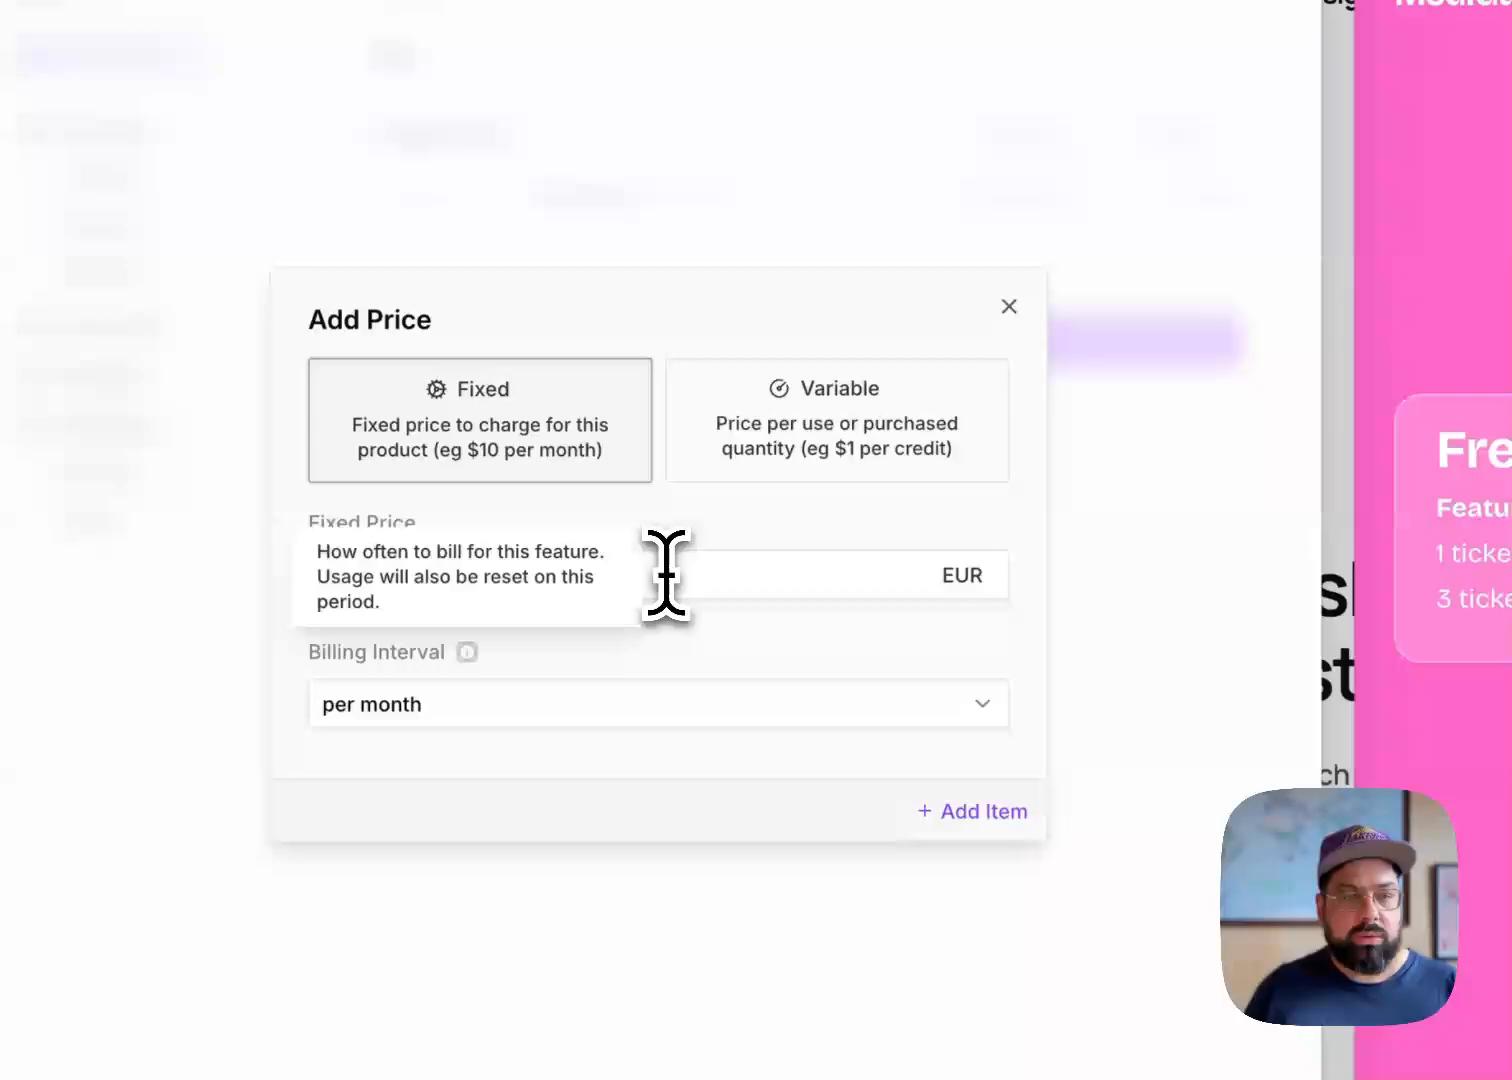
{"action": "left_click", "coordinate": [655, 772]}
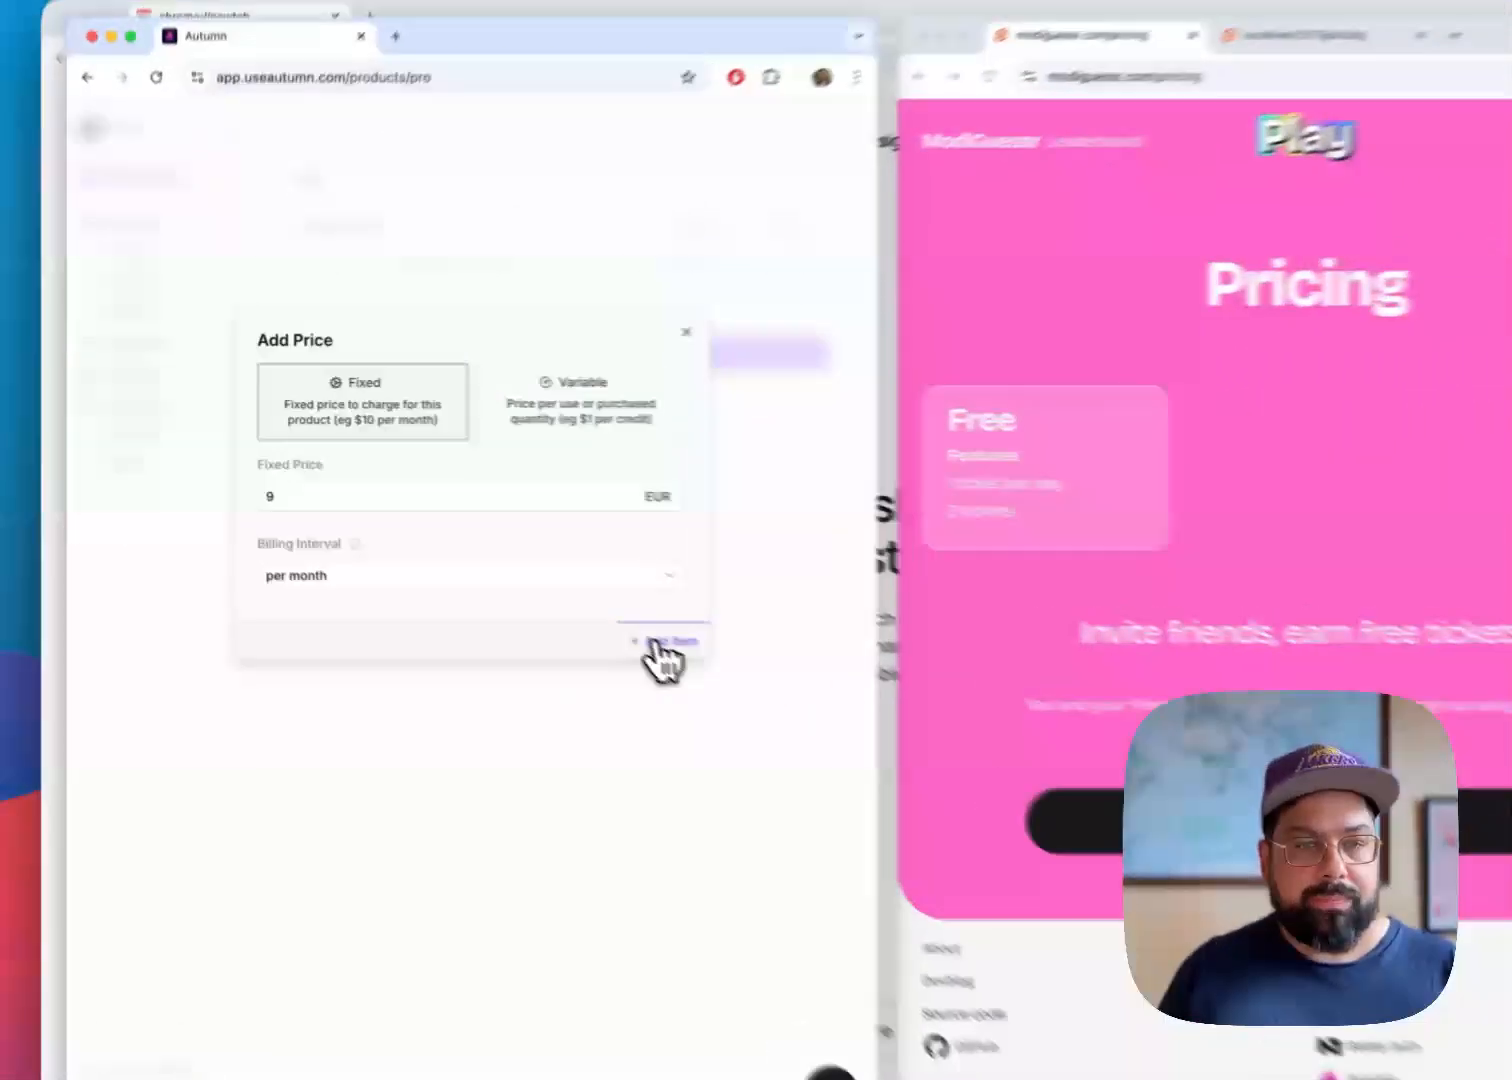
{"action": "left_click", "coordinate": [960, 811]}
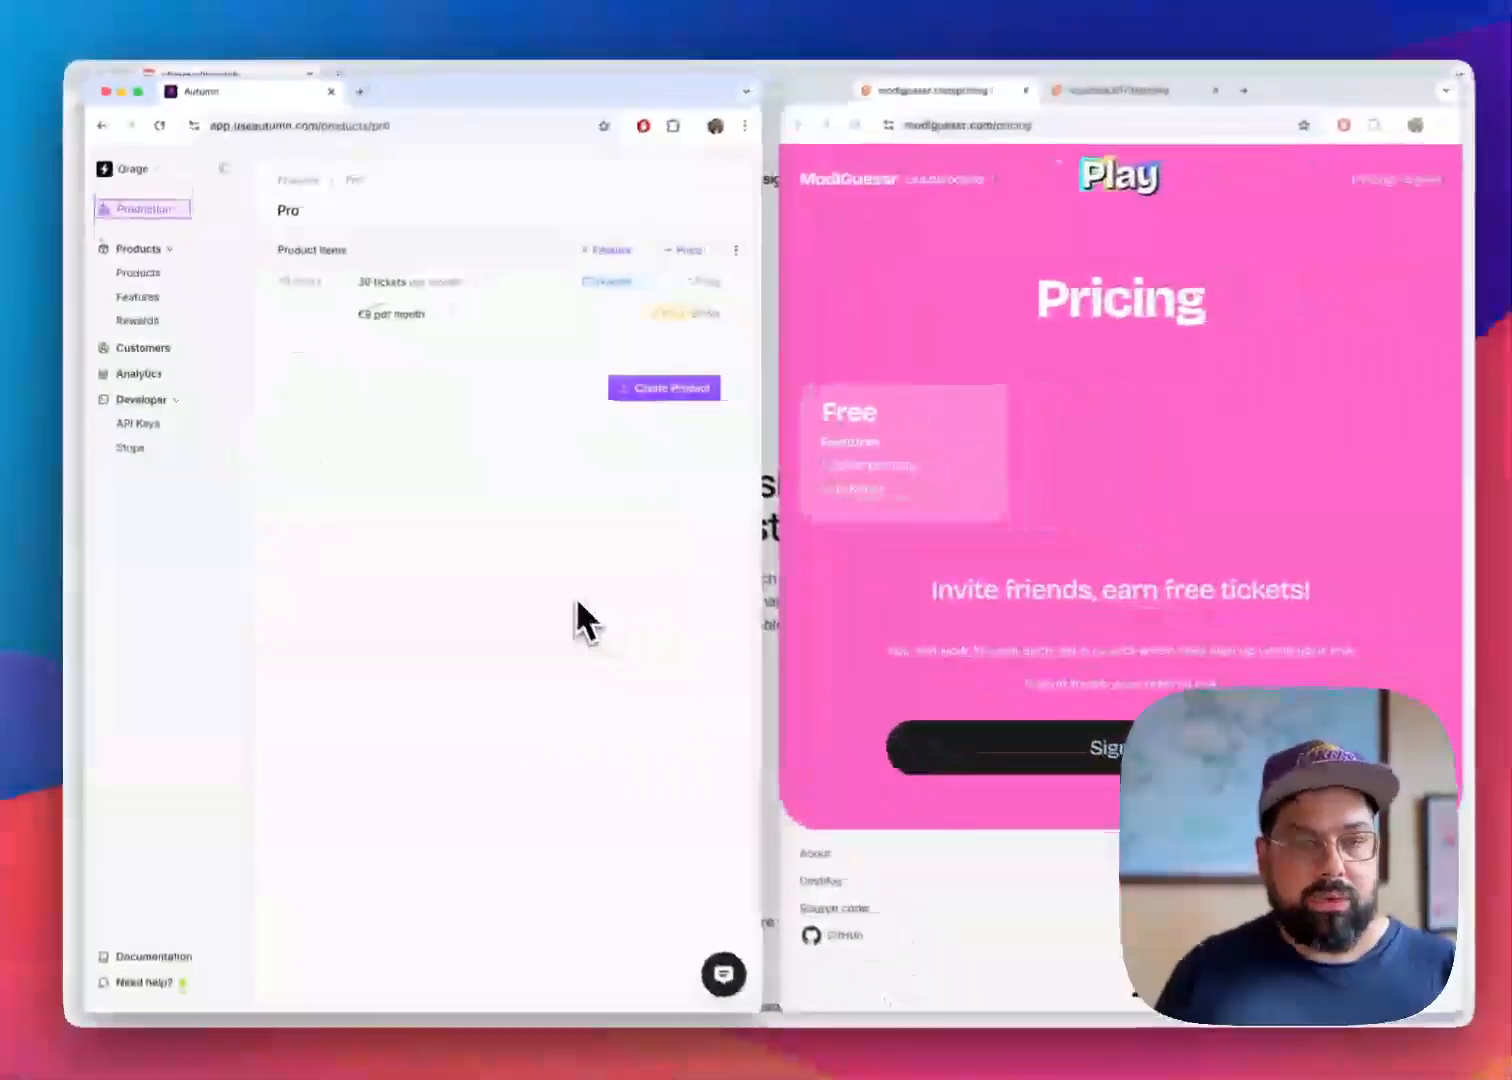
Save the Pro product with its ticket and price items and reload the live ModlGuessr pricing page to check the plan
{"action": "left_click", "coordinate": [654, 393]}
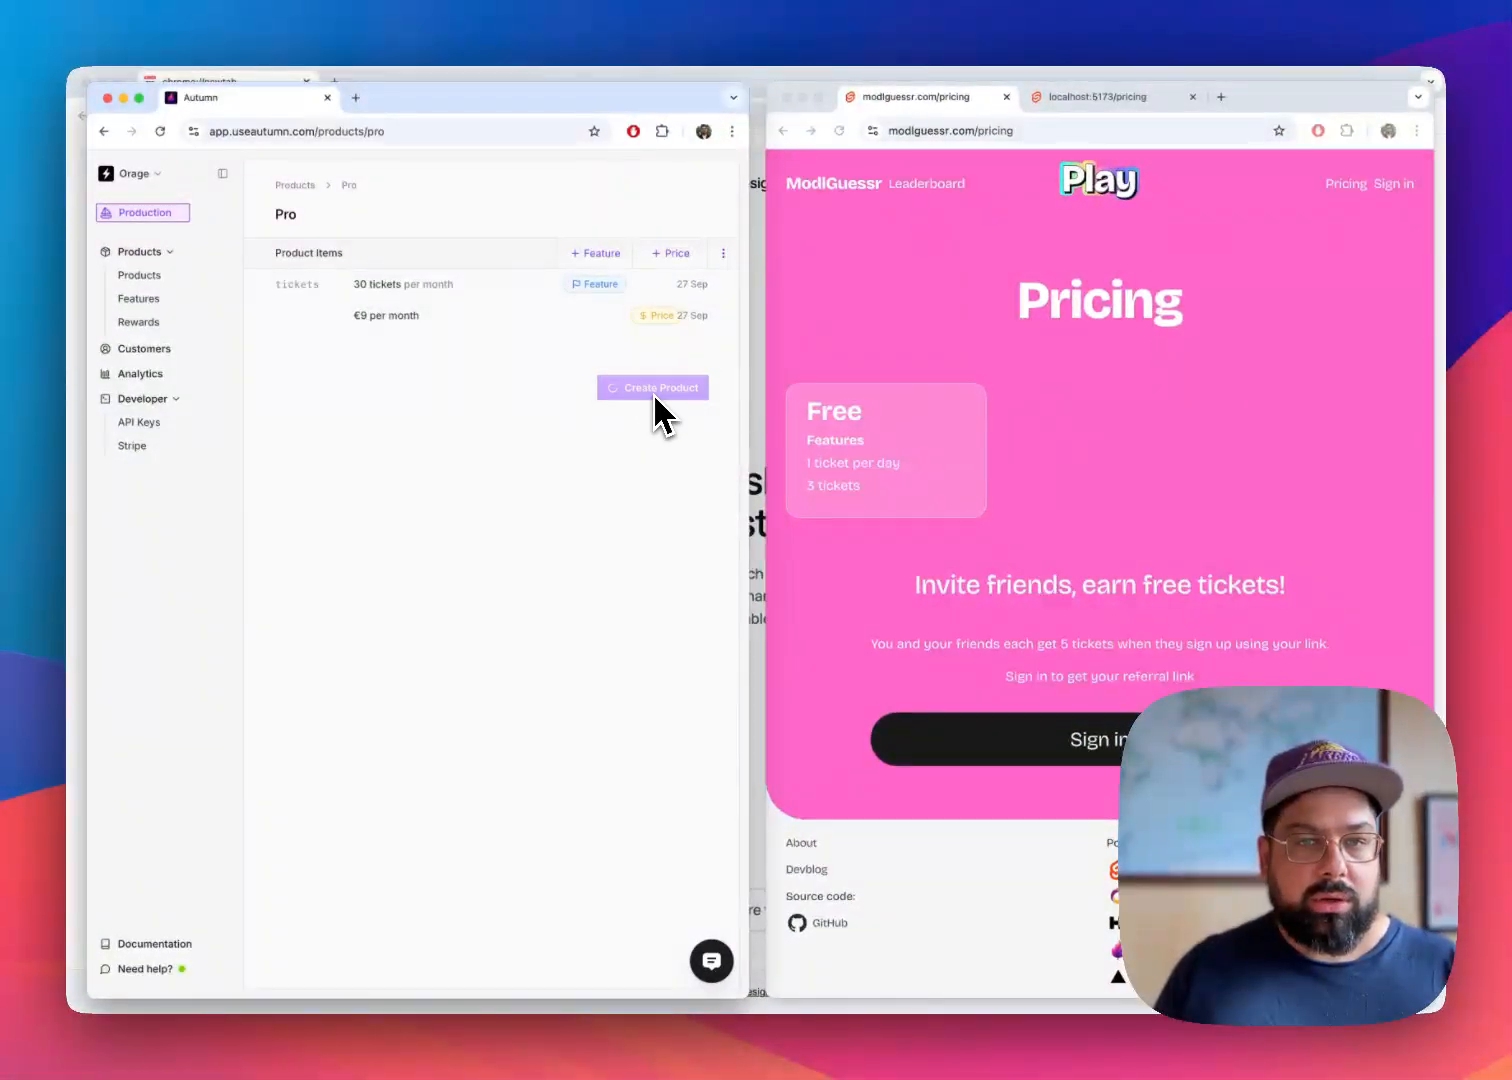
{"action": "left_click", "coordinate": [822, 376]}
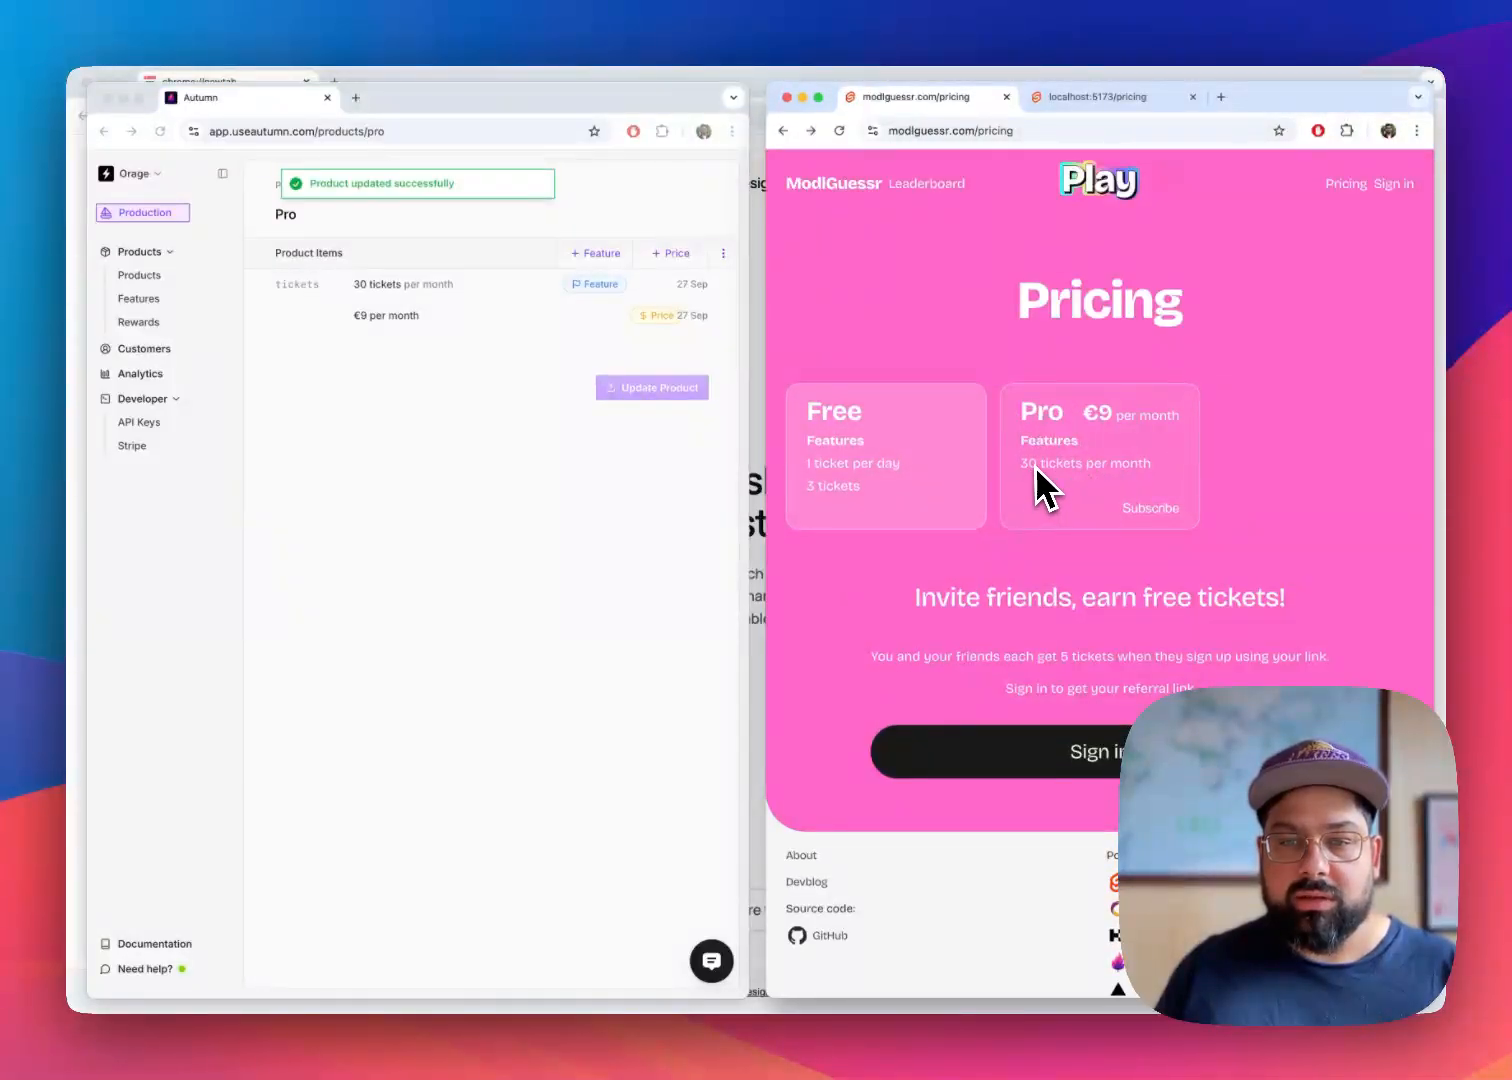
{"action": "left_click", "coordinate": [308, 563]}
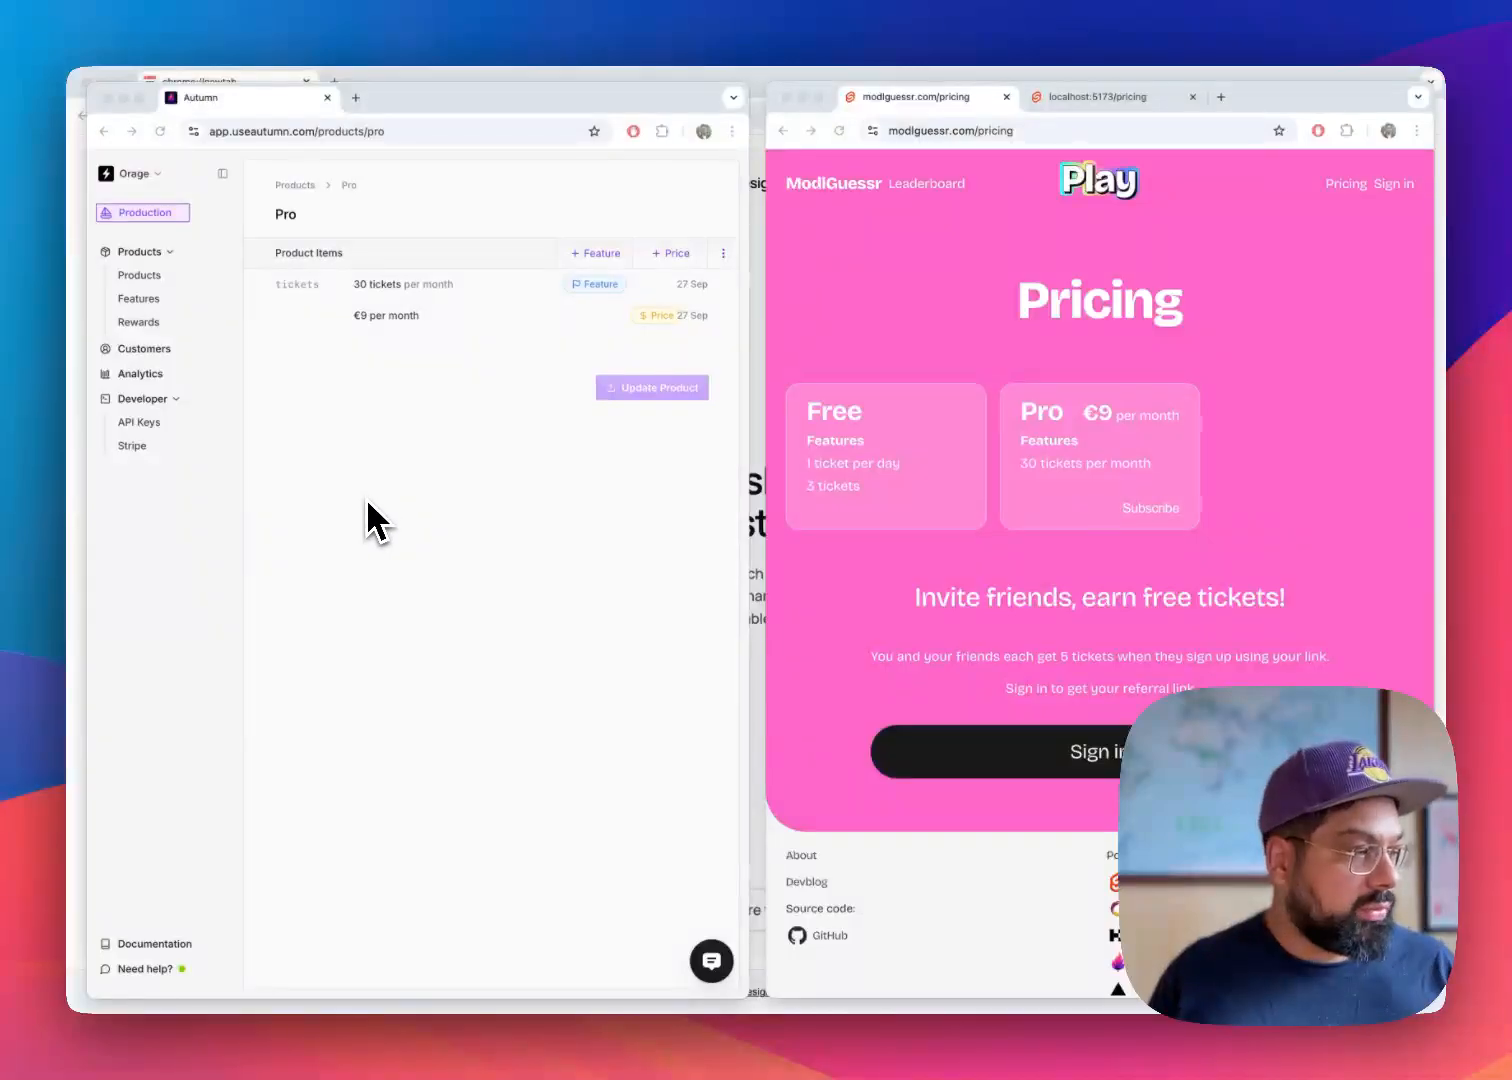
Create an add-on product named Top-up with the ID top-up from the product list
{"action": "left_click", "coordinate": [418, 538]}
{"action": "left_click", "coordinate": [152, 276]}
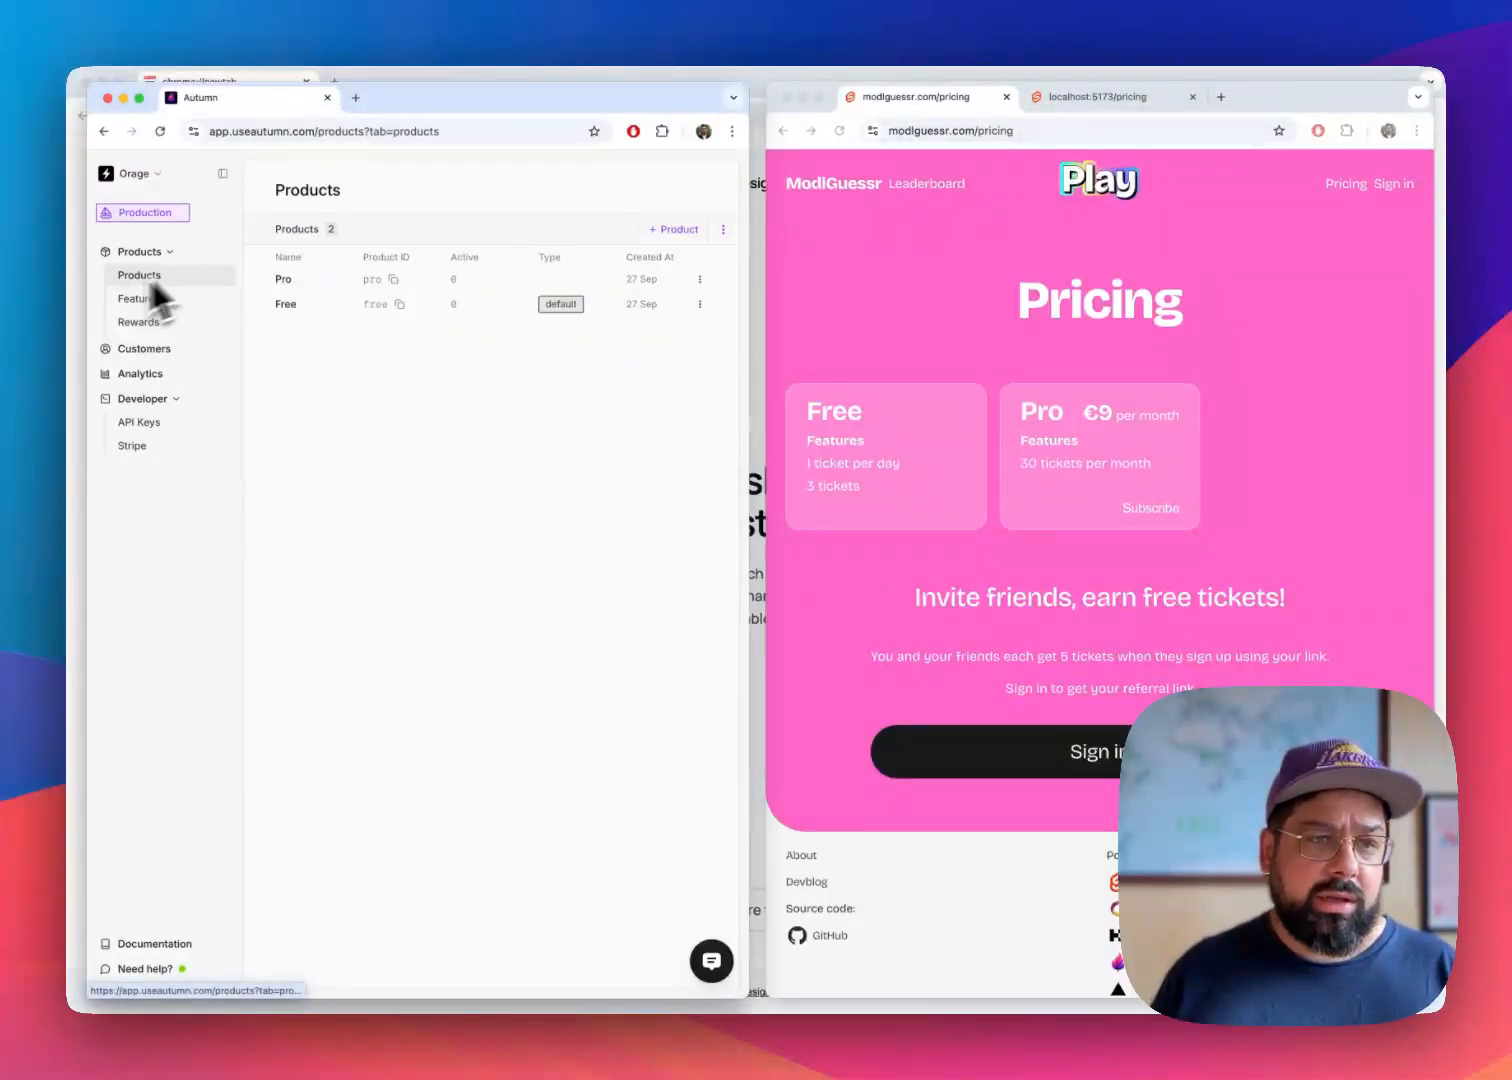
{"action": "left_click", "coordinate": [690, 232]}
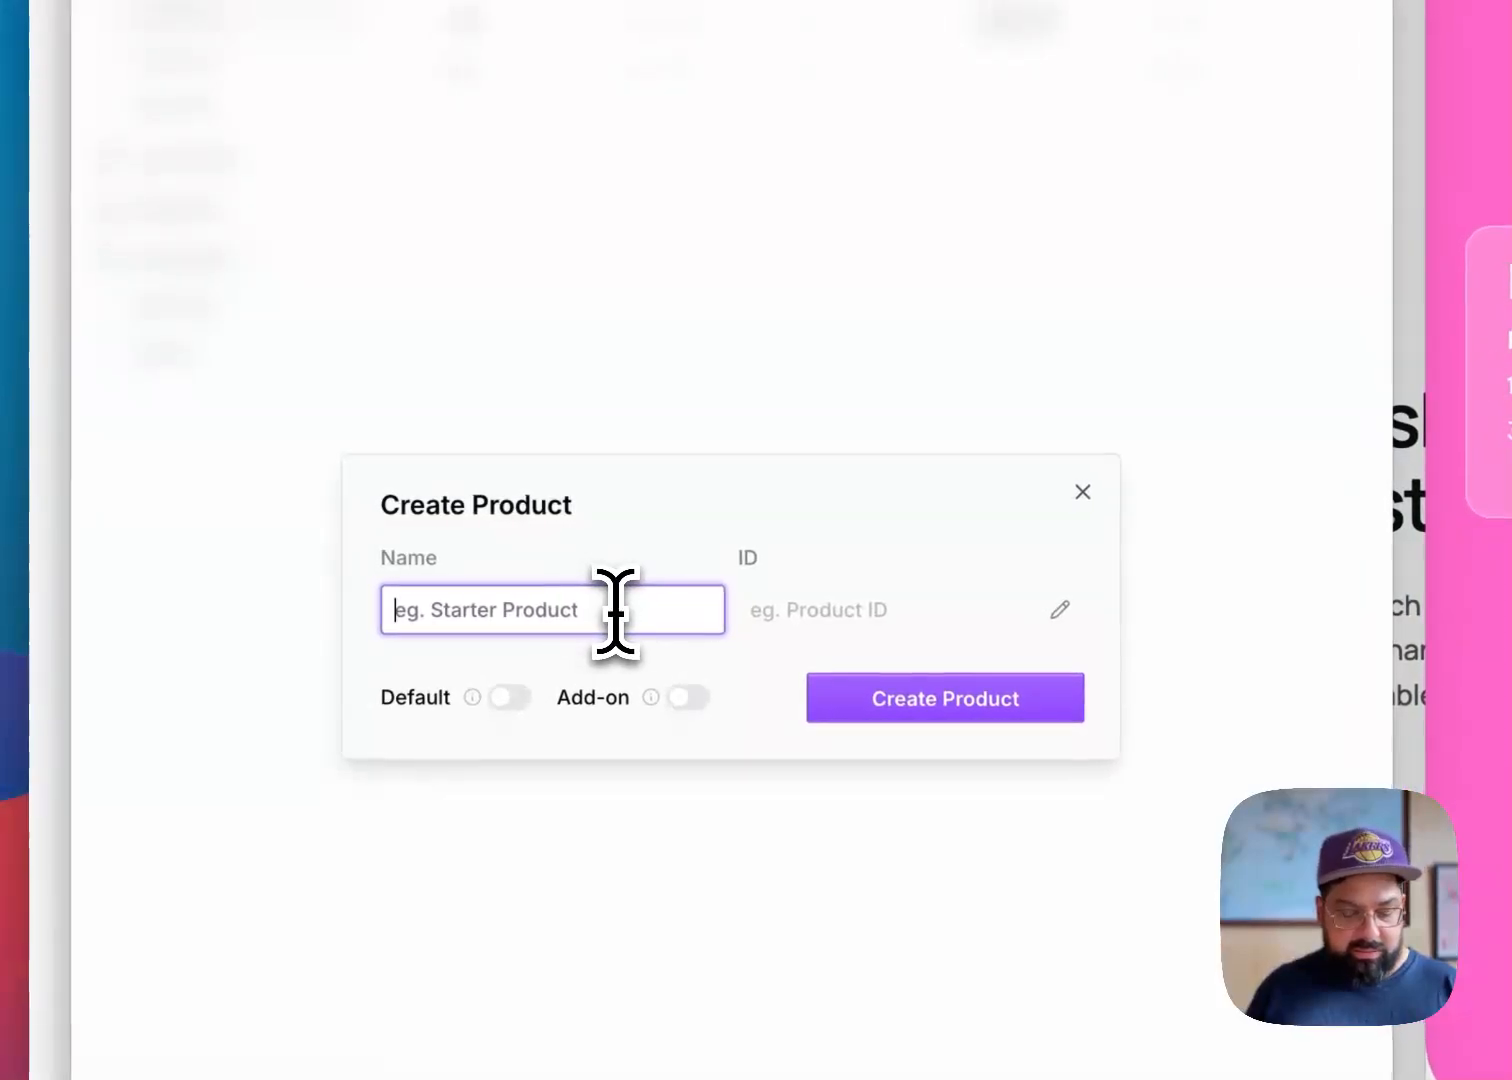
{"action": "type", "text": "Top-up"}
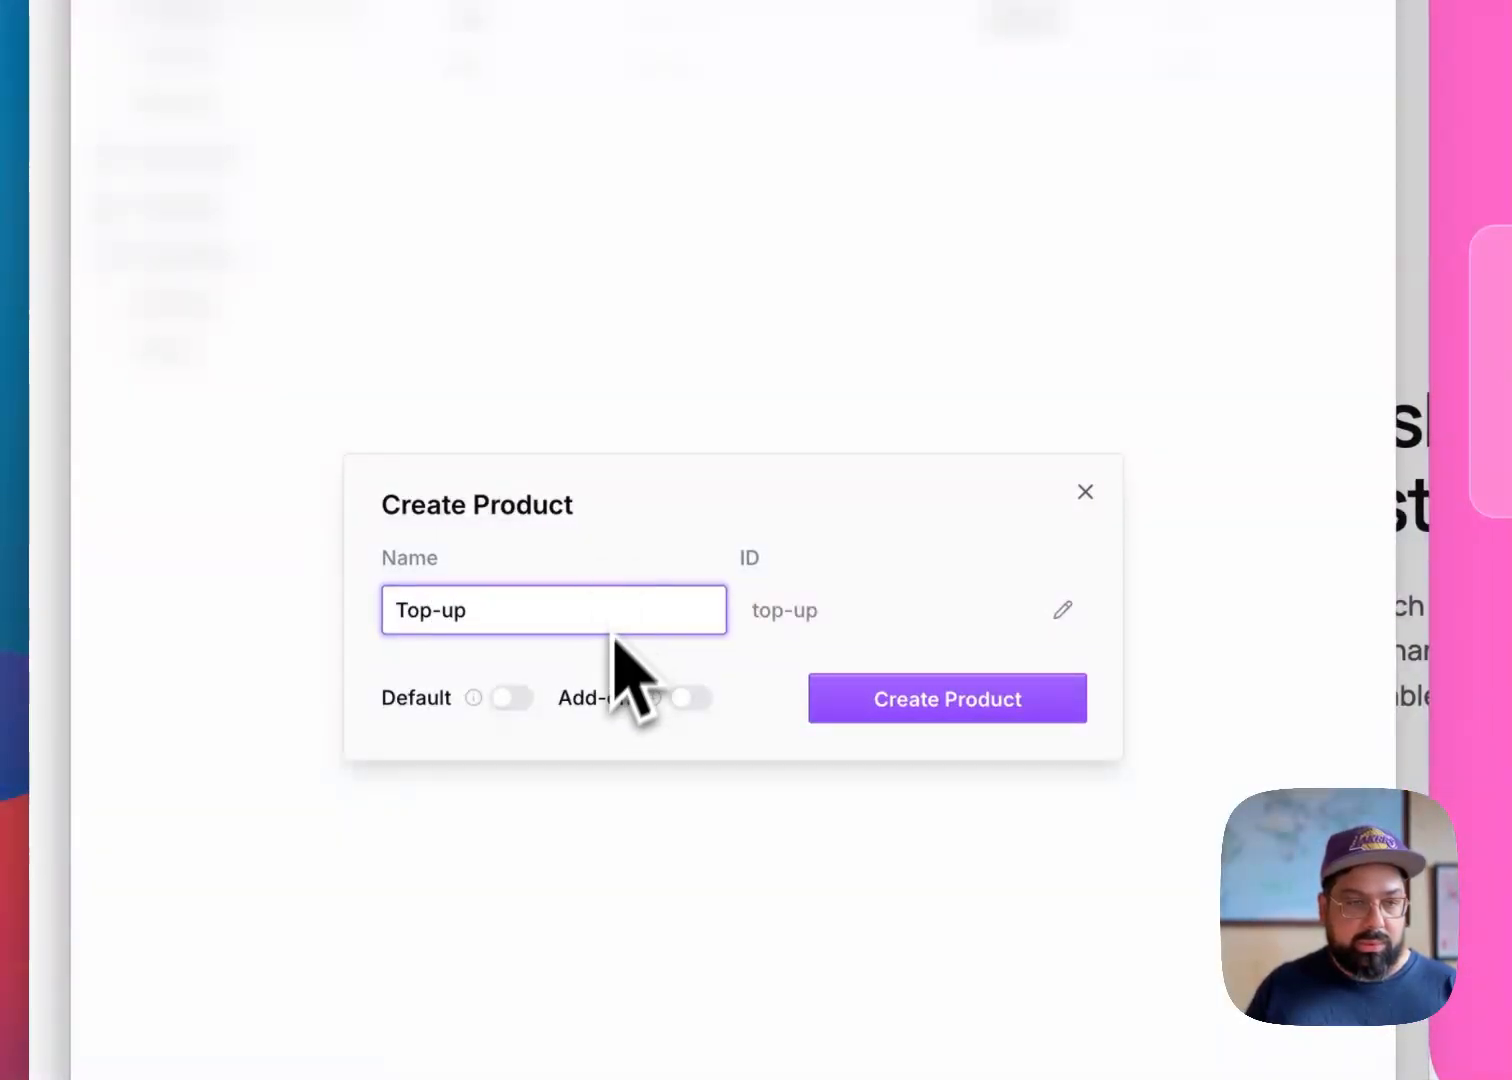
{"action": "left_click", "coordinate": [700, 698]}
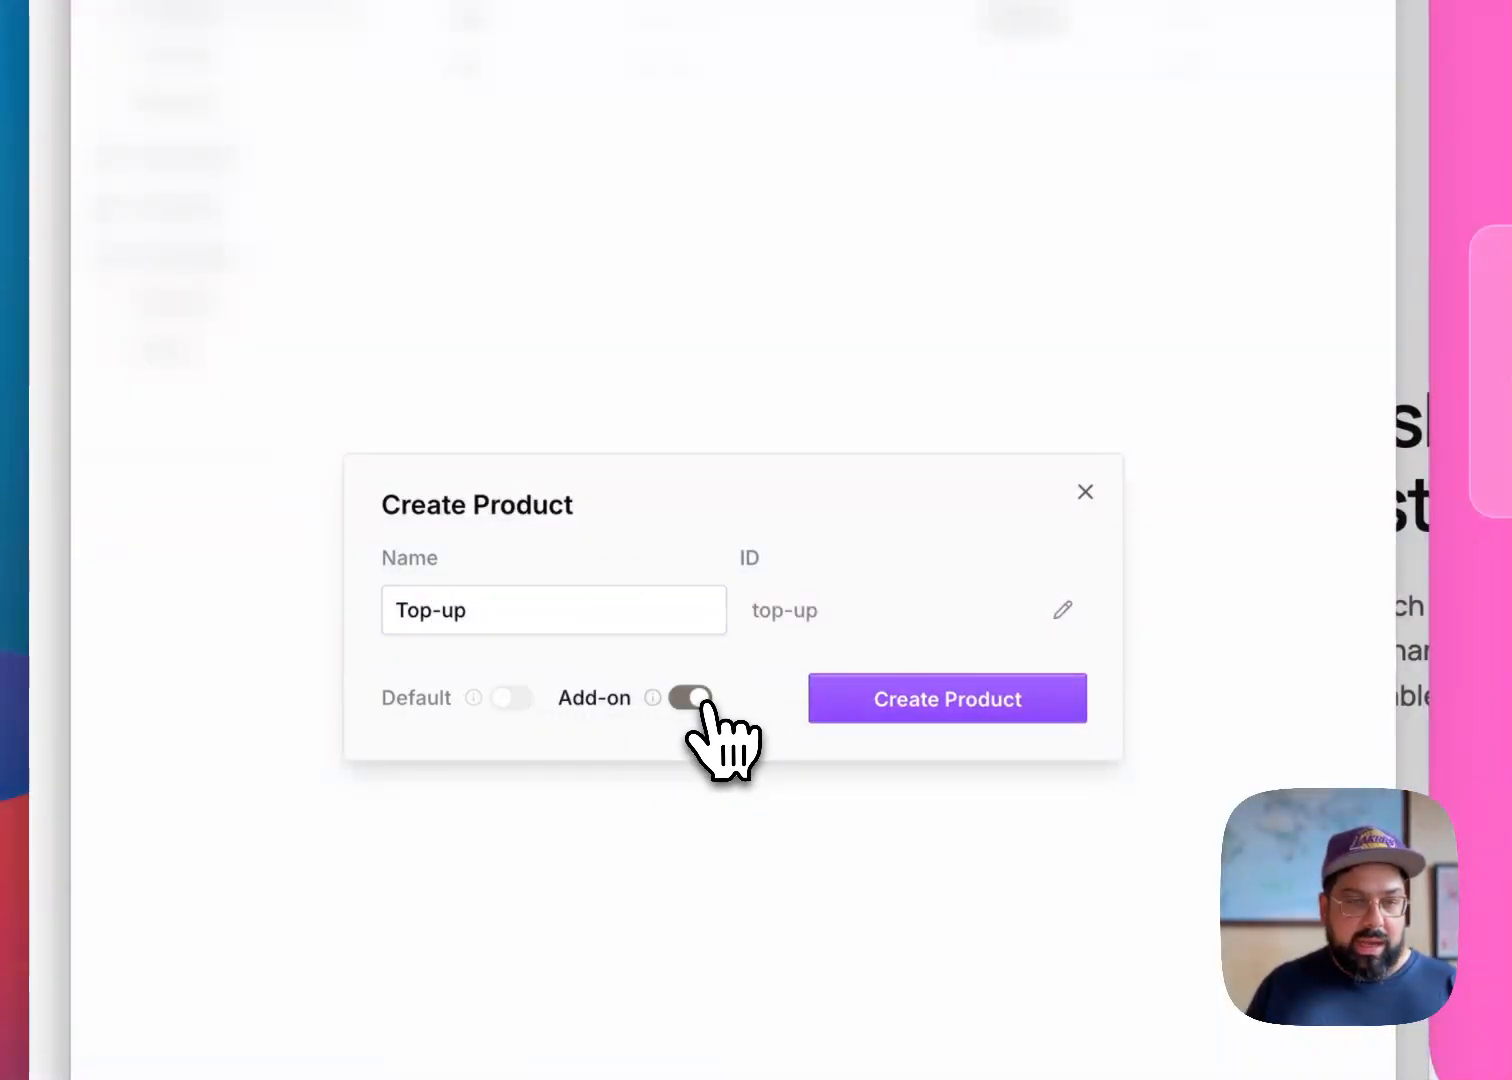
{"action": "left_click", "coordinate": [968, 707]}
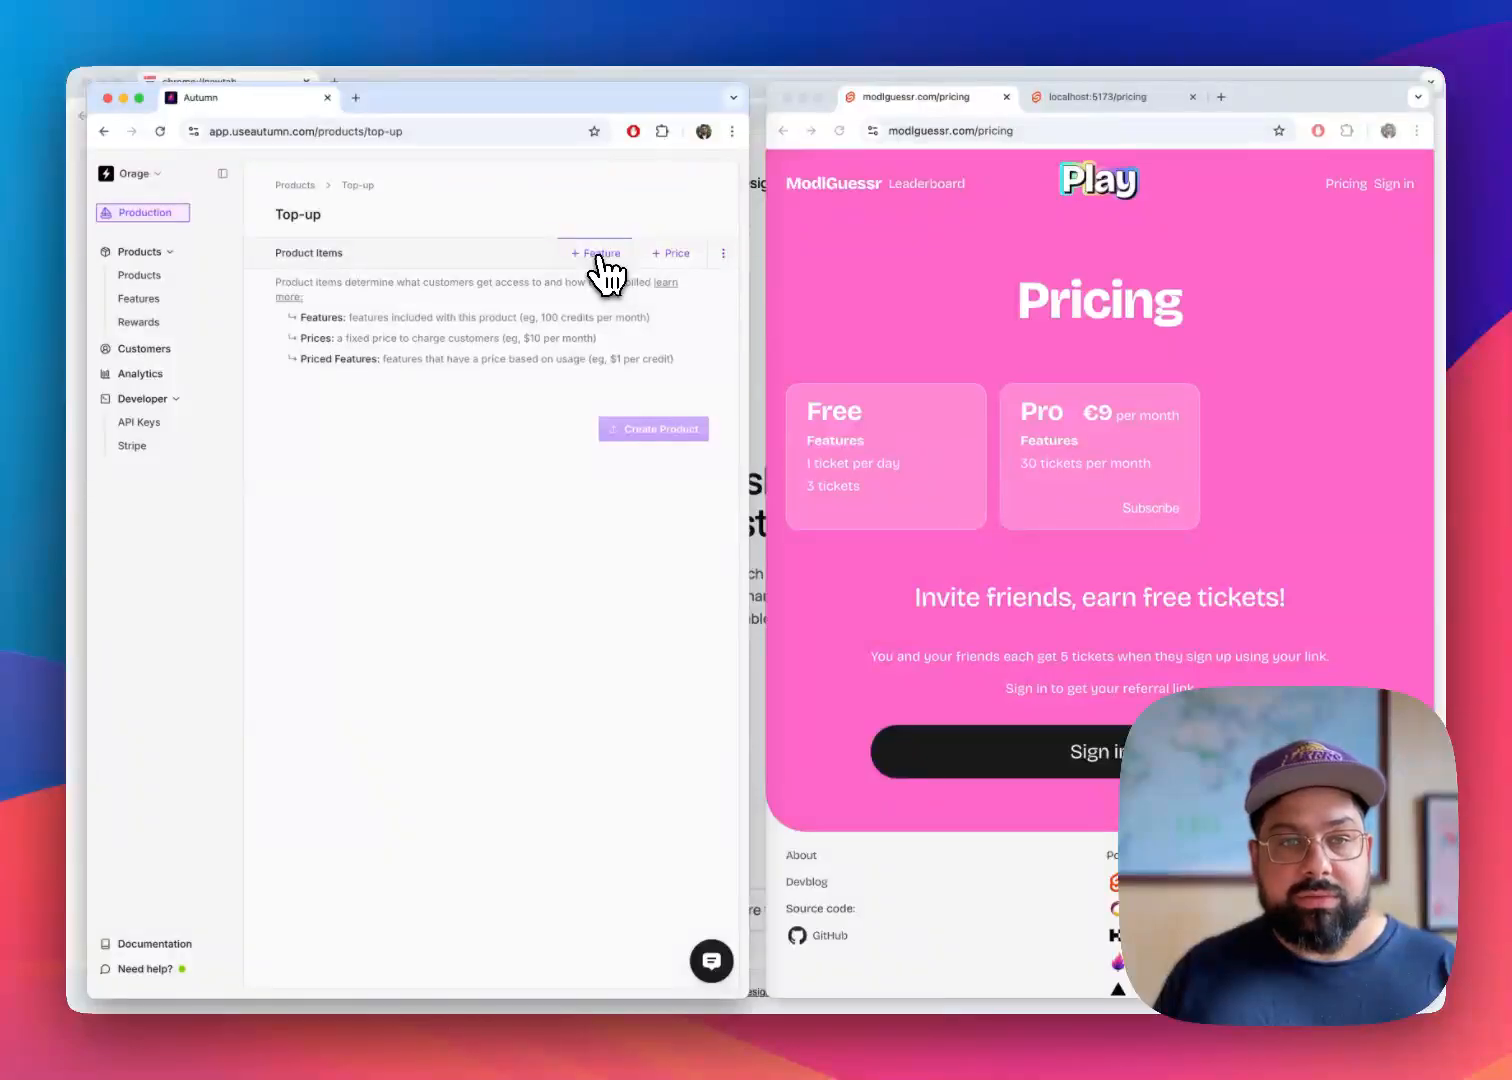
Add the Tickets feature to the Top-up product with an included usage of 40 and no reset
{"action": "left_click", "coordinate": [600, 256]}
{"action": "left_click", "coordinate": [362, 400]}
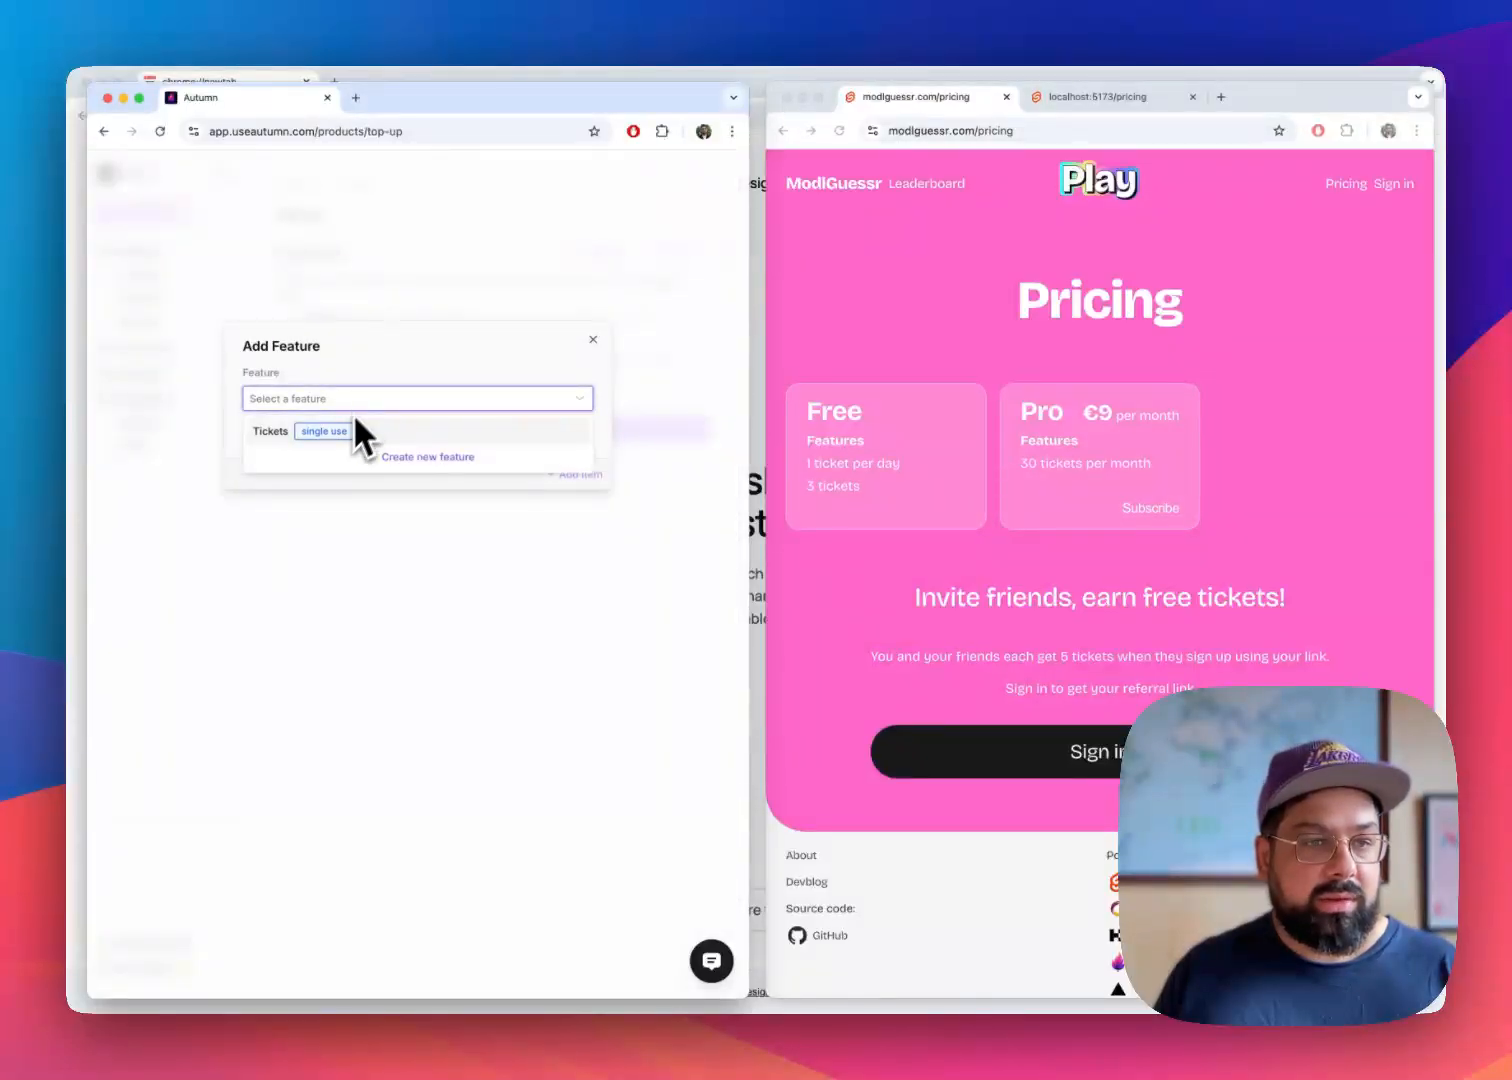
{"action": "left_click", "coordinate": [356, 428]}
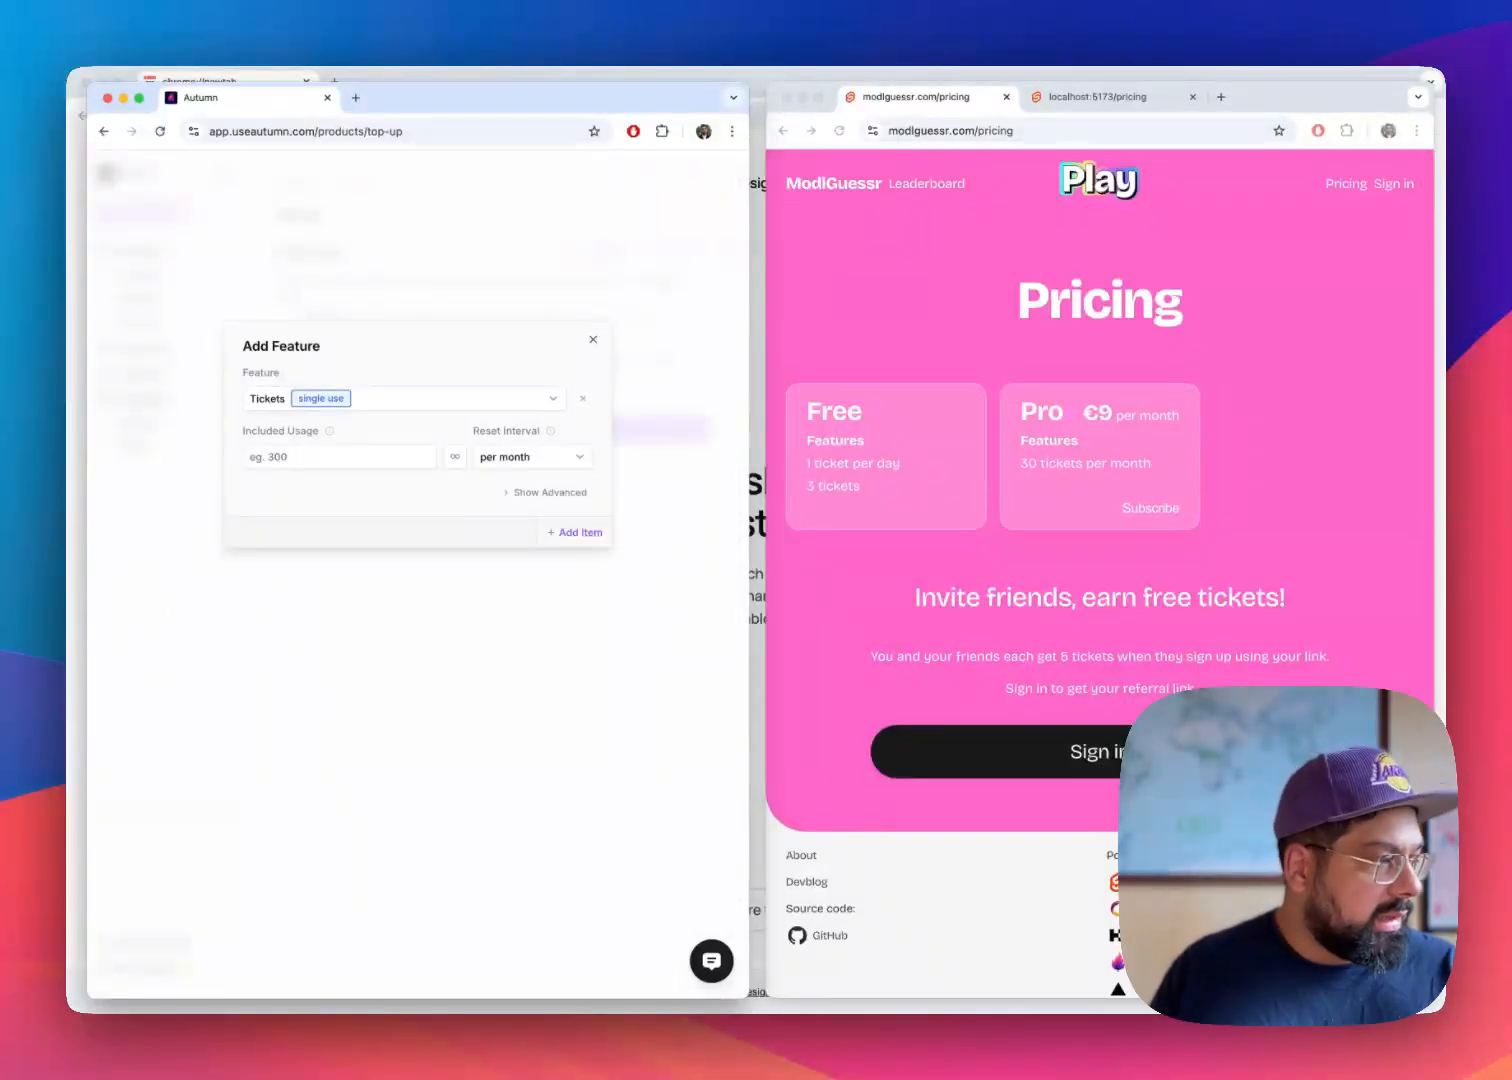
{"action": "key", "text": "super+Tab"}
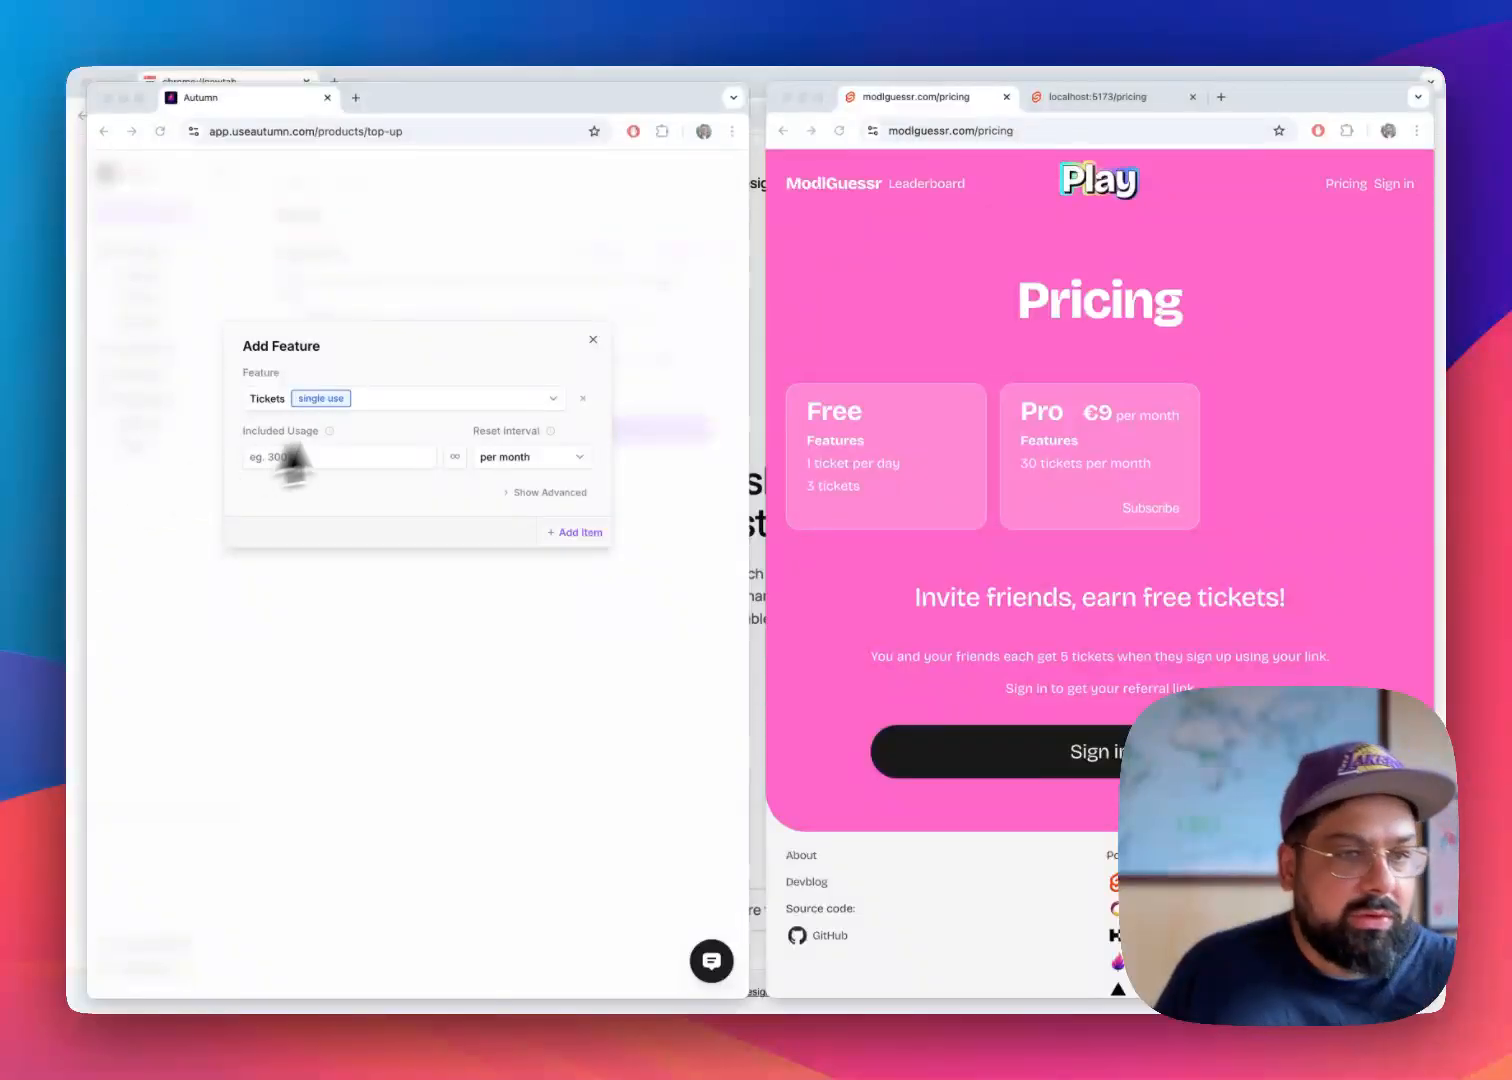
{"action": "left_click", "coordinate": [350, 456]}
{"action": "type", "text": "30"}
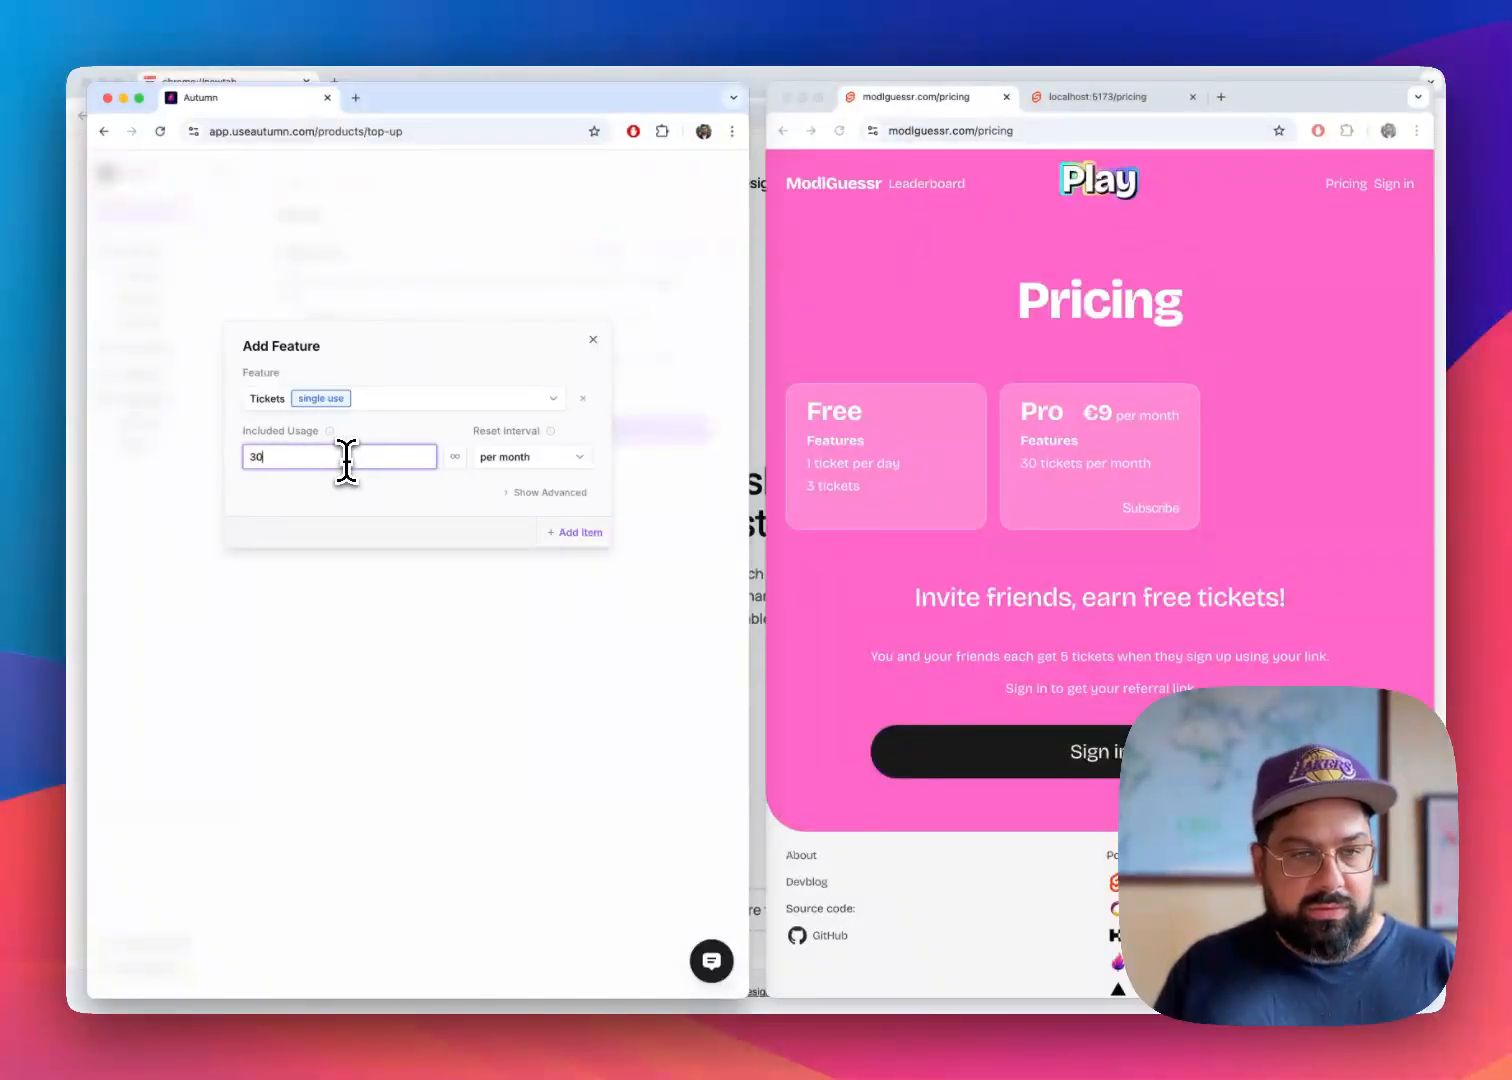
{"action": "key", "text": "BackSpace"}
{"action": "key", "text": "BackSpace"}
{"action": "type", "text": "40"}
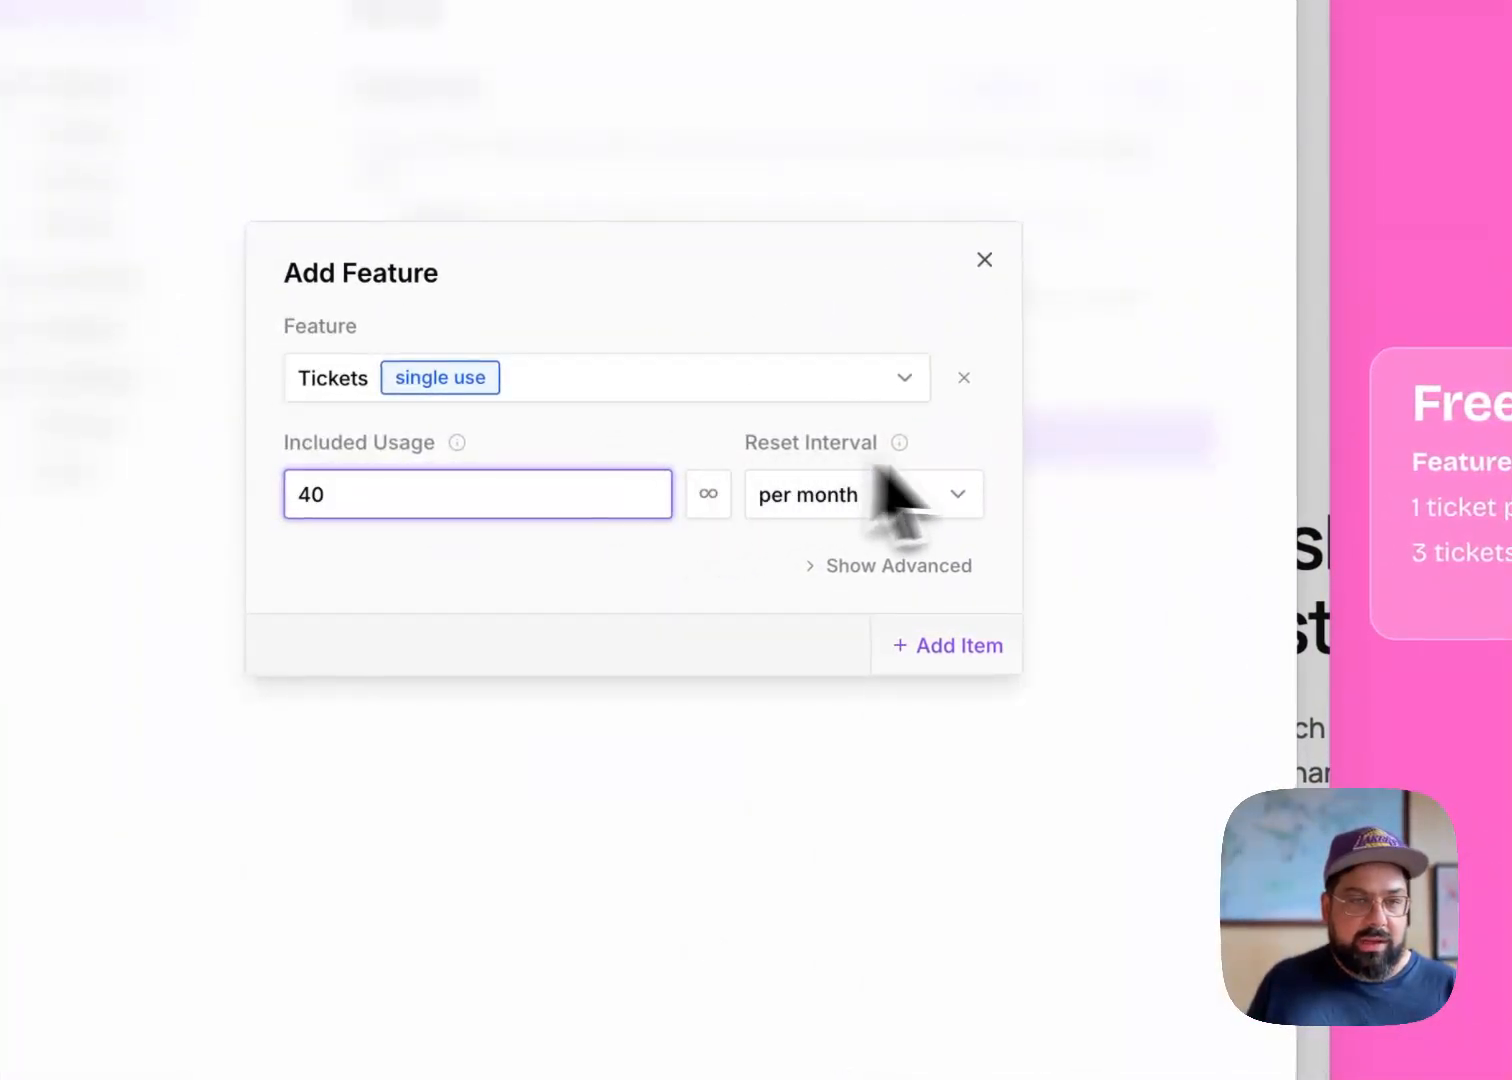
{"action": "left_click", "coordinate": [935, 505]}
{"action": "left_click", "coordinate": [915, 553]}
{"action": "left_click", "coordinate": [915, 645]}
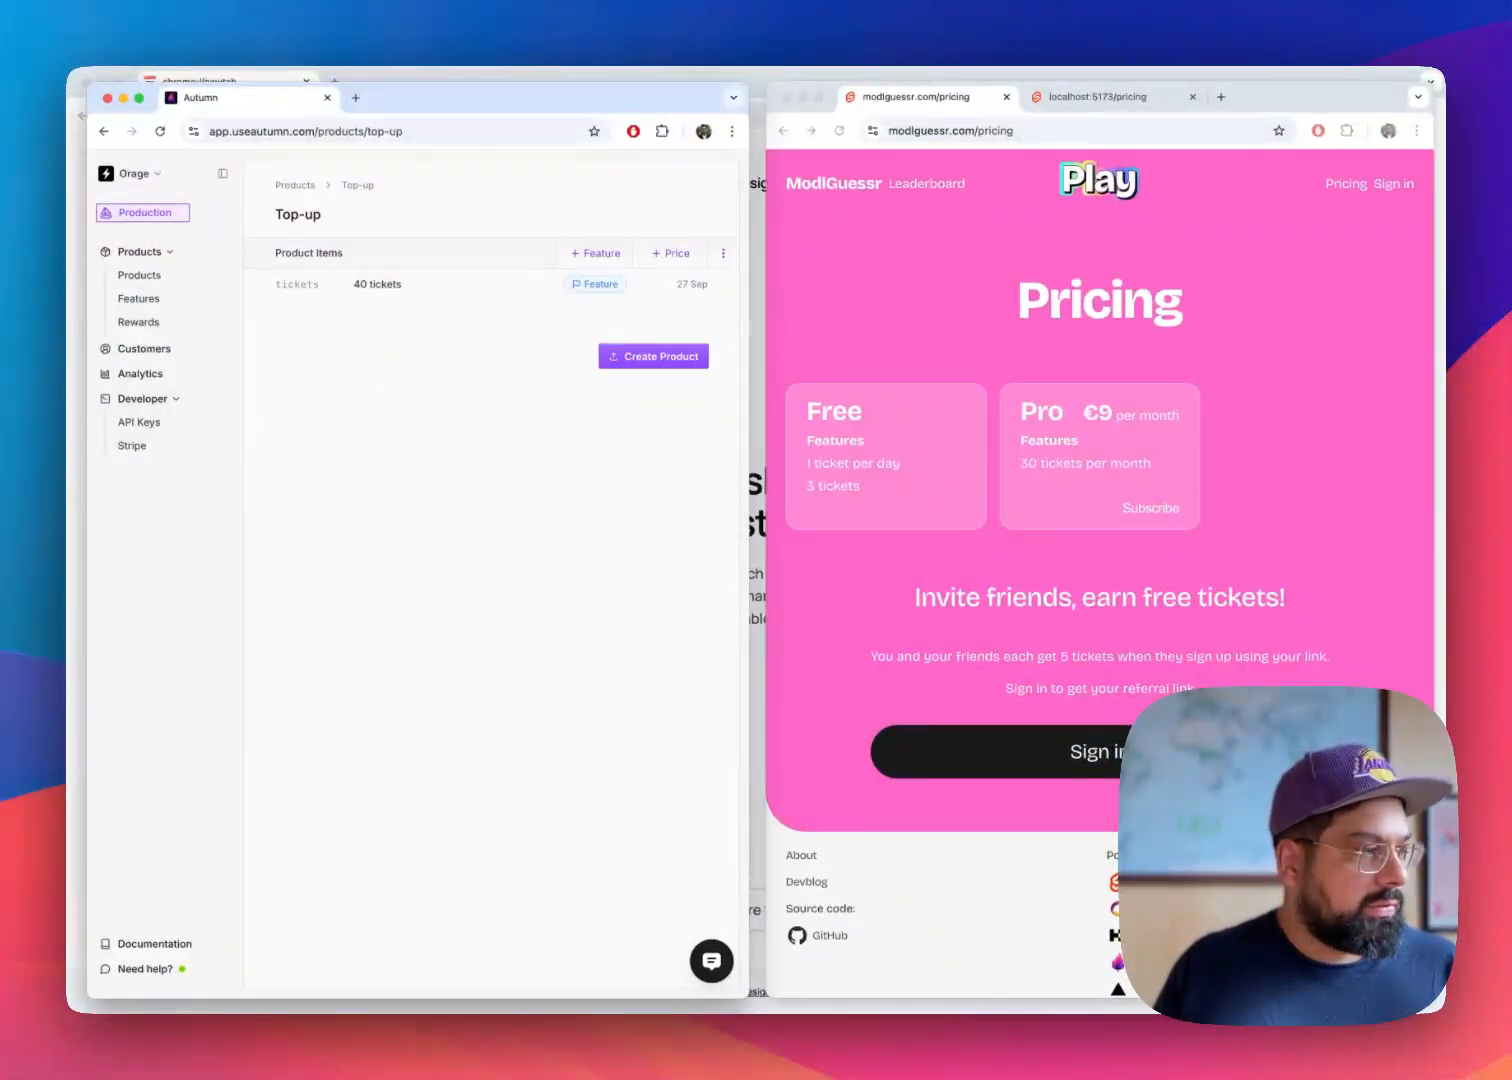
Add a fixed one-off price of 19 EUR to the Top-up product
{"action": "left_click", "coordinate": [672, 256]}
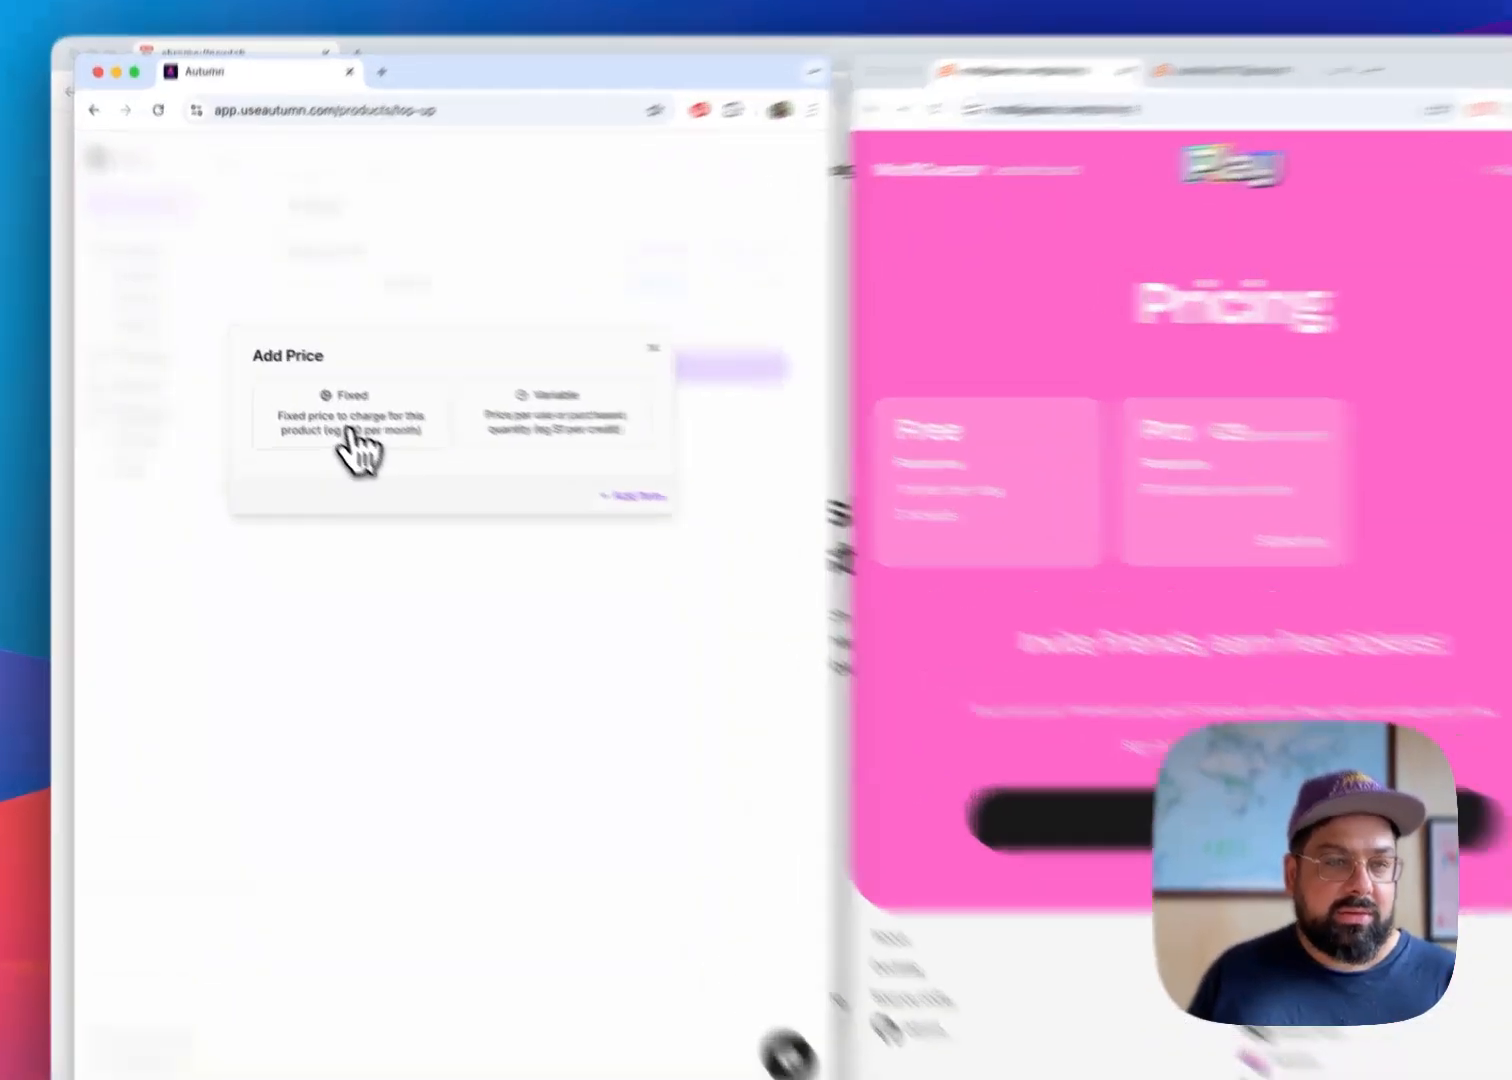
{"action": "left_click", "coordinate": [335, 428]}
{"action": "left_click", "coordinate": [464, 474]}
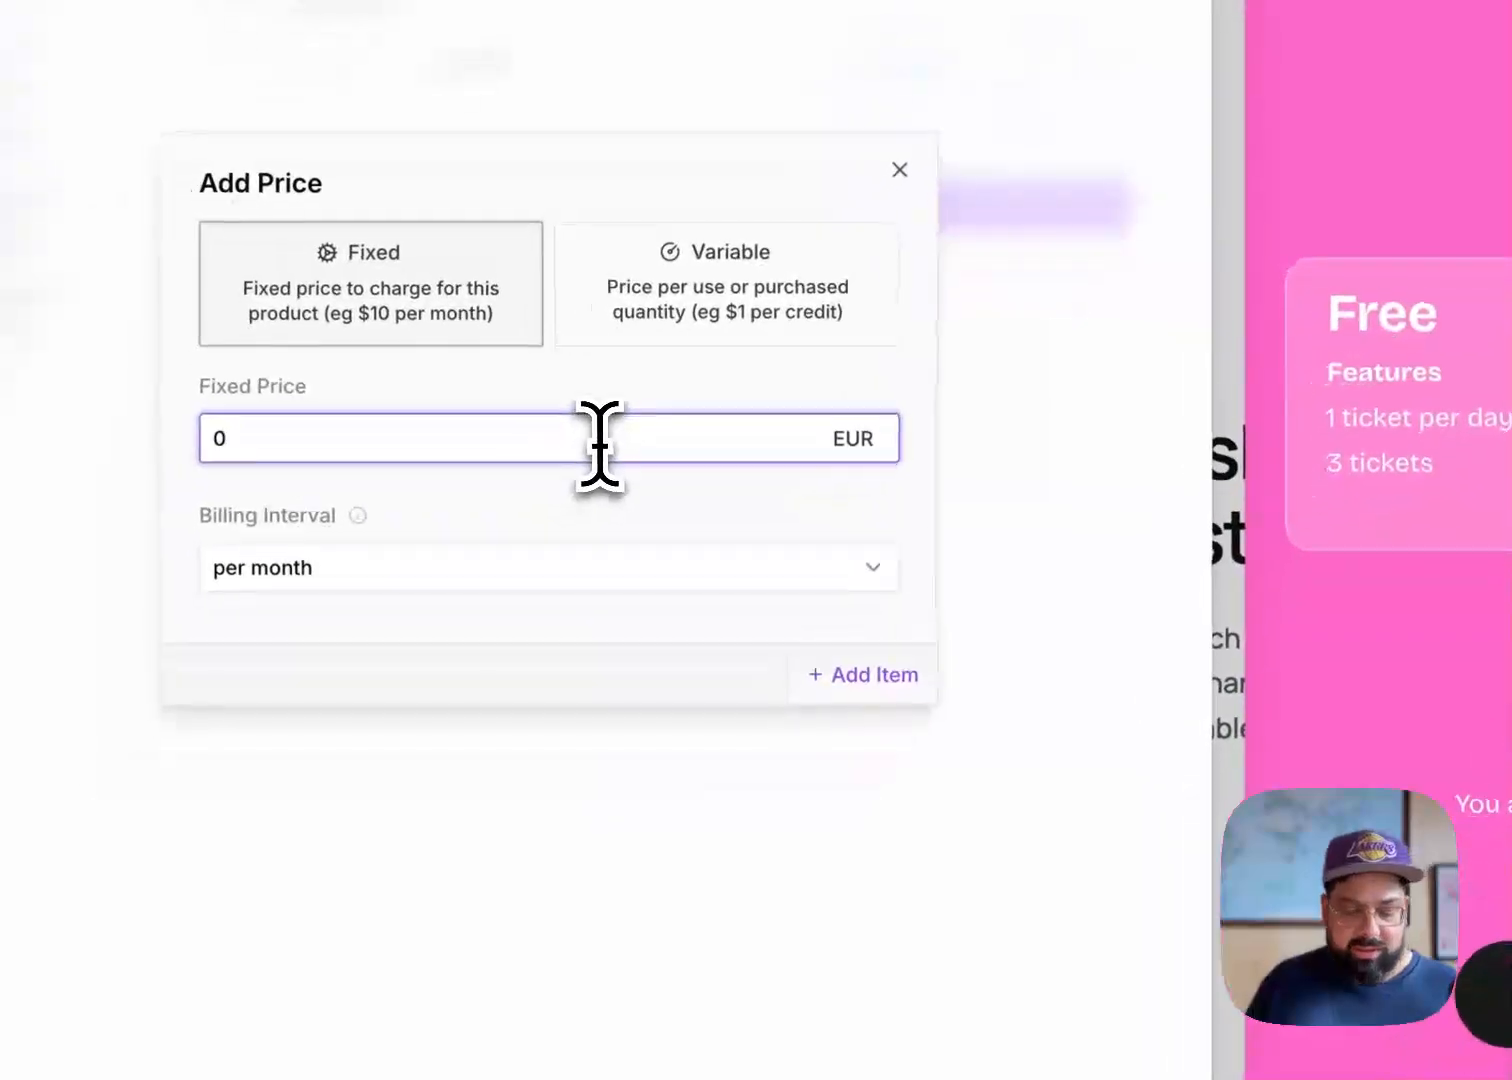
{"action": "type", "text": "19"}
{"action": "left_click", "coordinate": [604, 558]}
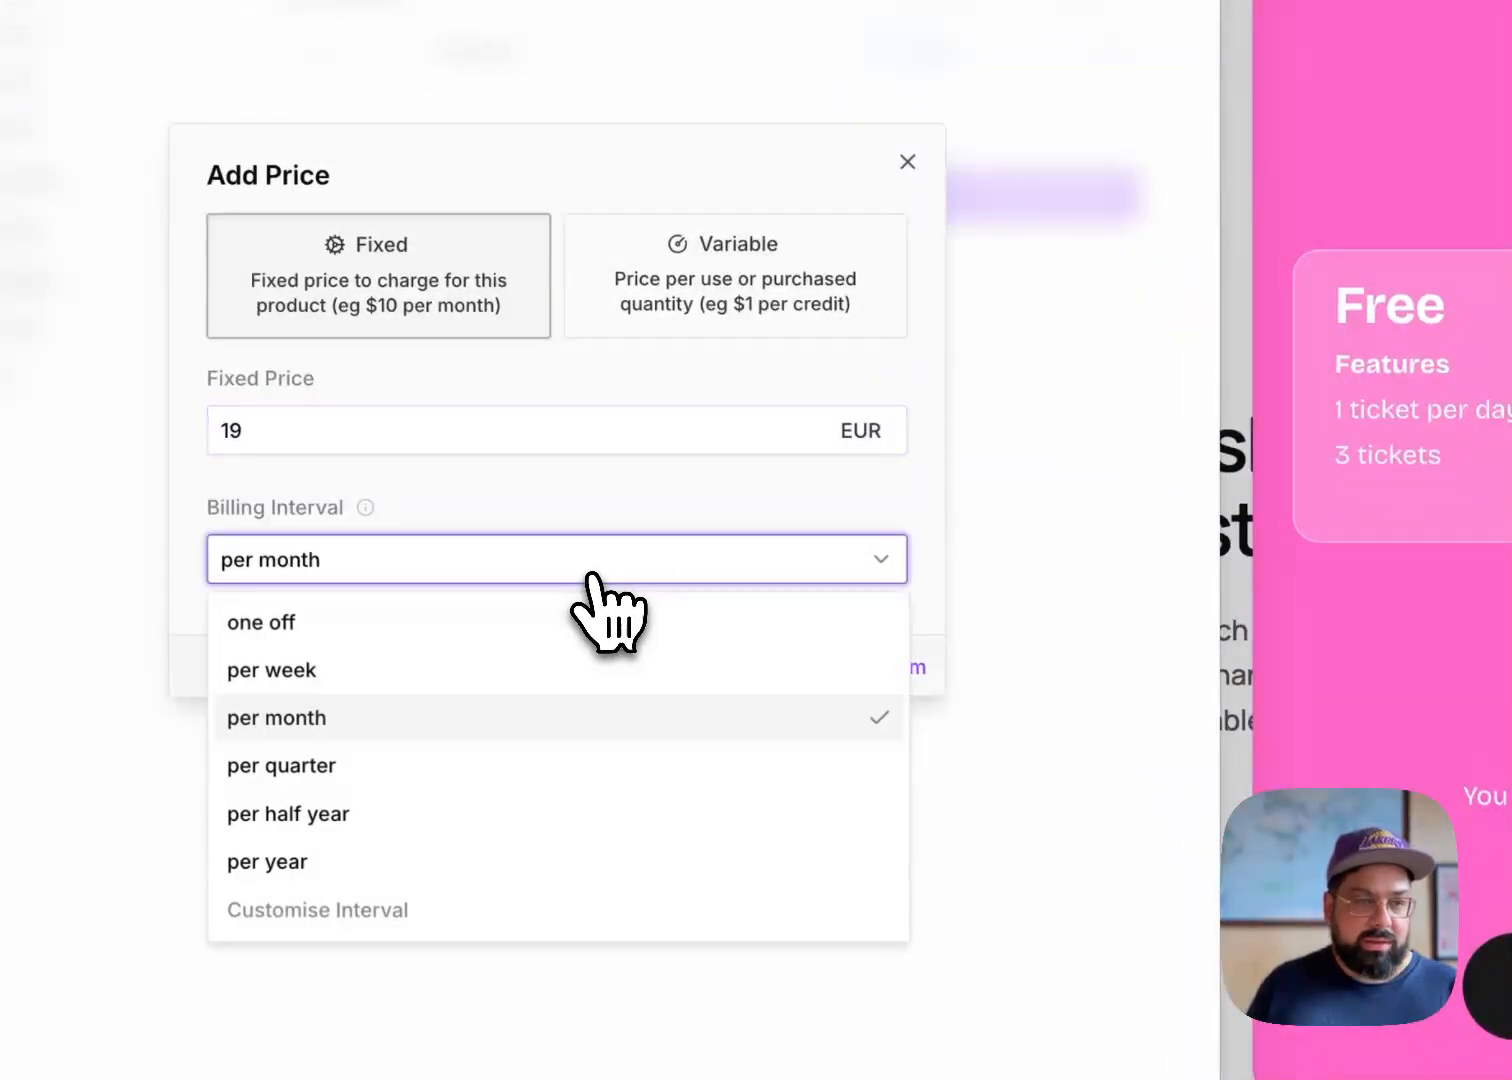
{"action": "left_click", "coordinate": [489, 625]}
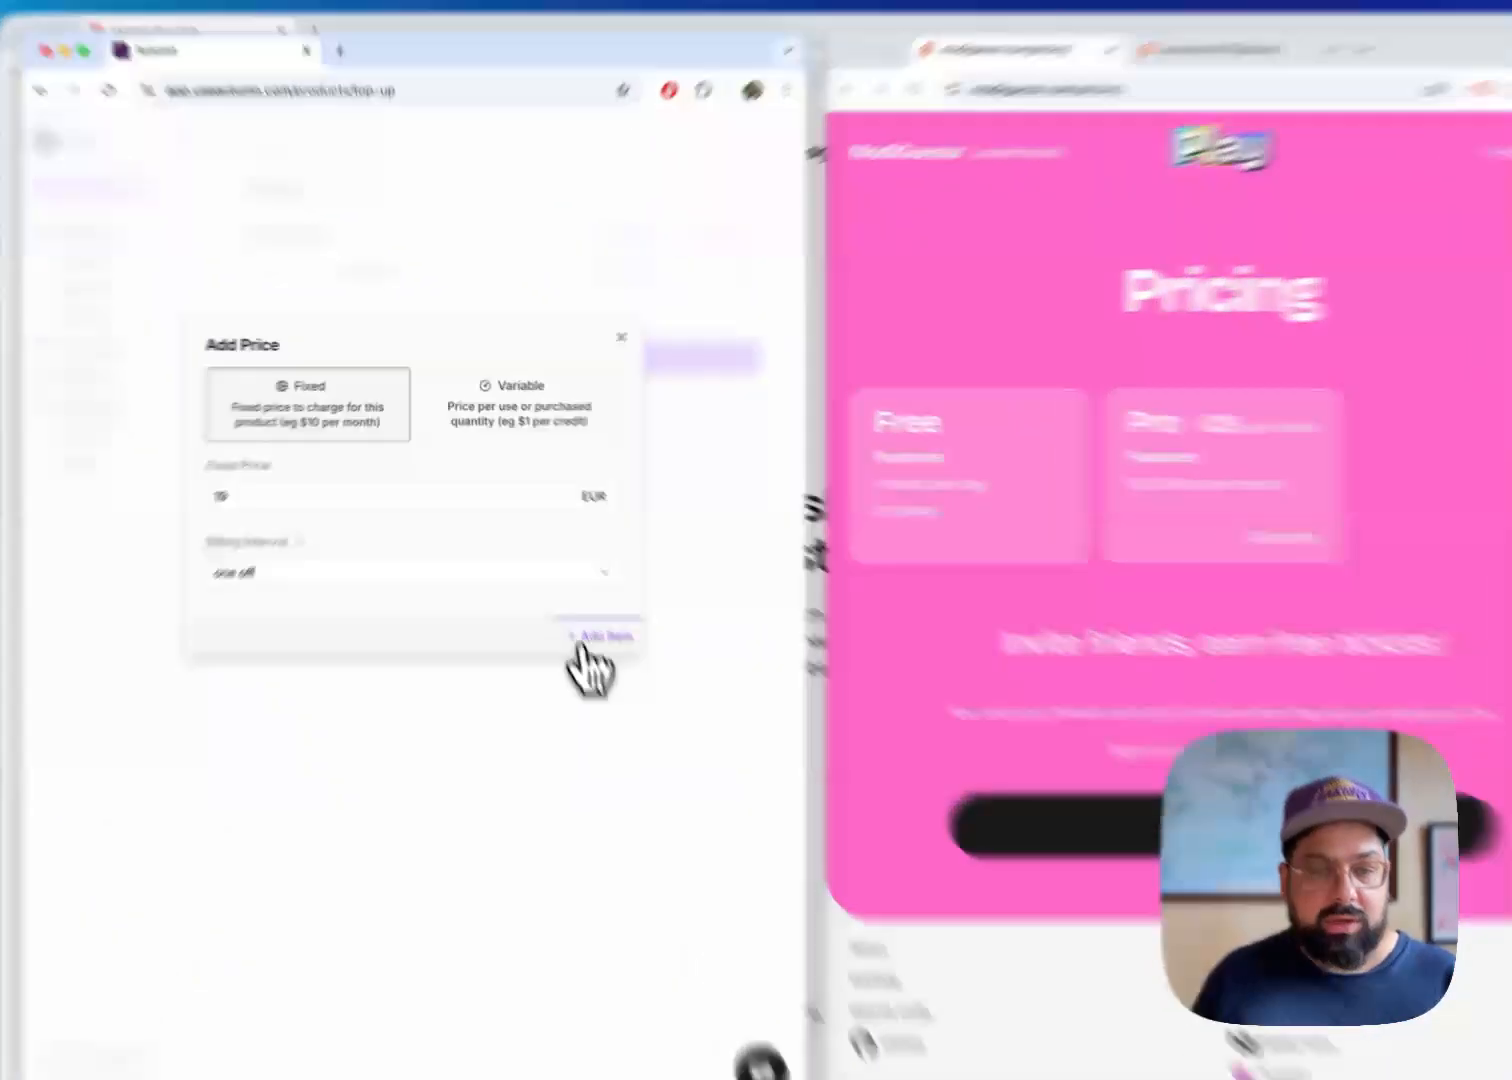
{"action": "left_click", "coordinate": [577, 591]}
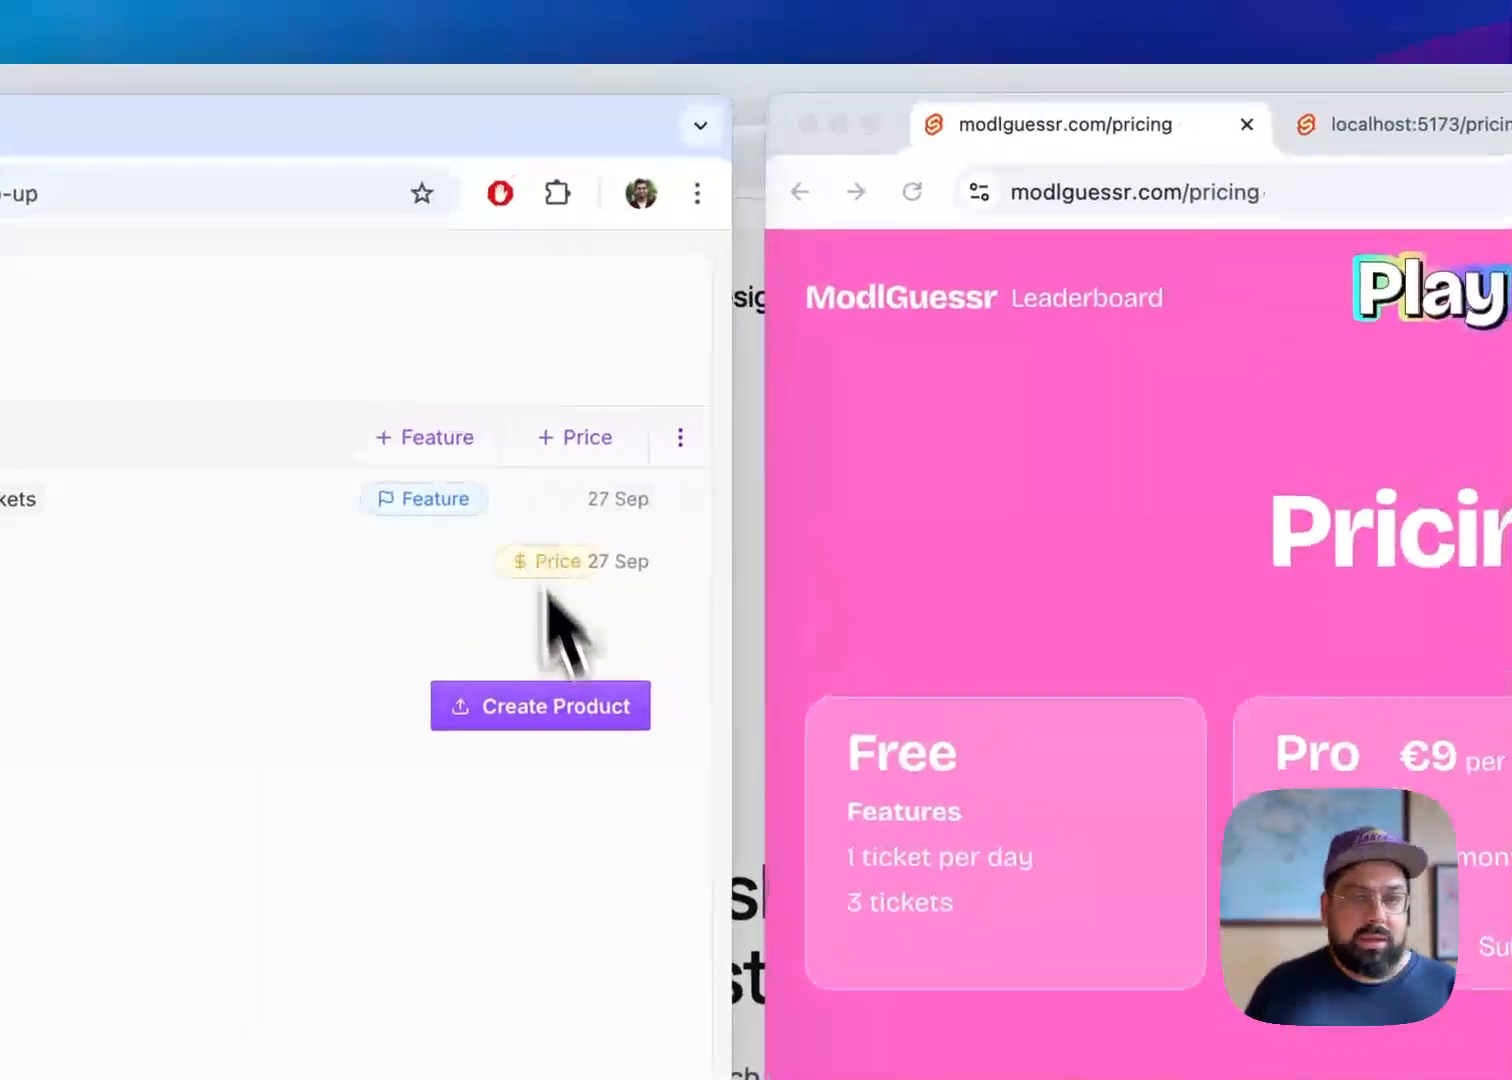
Save the Top-up product with its ticket and price items and reload the live ModlGuessr pricing page to check it
{"action": "left_click", "coordinate": [587, 719]}
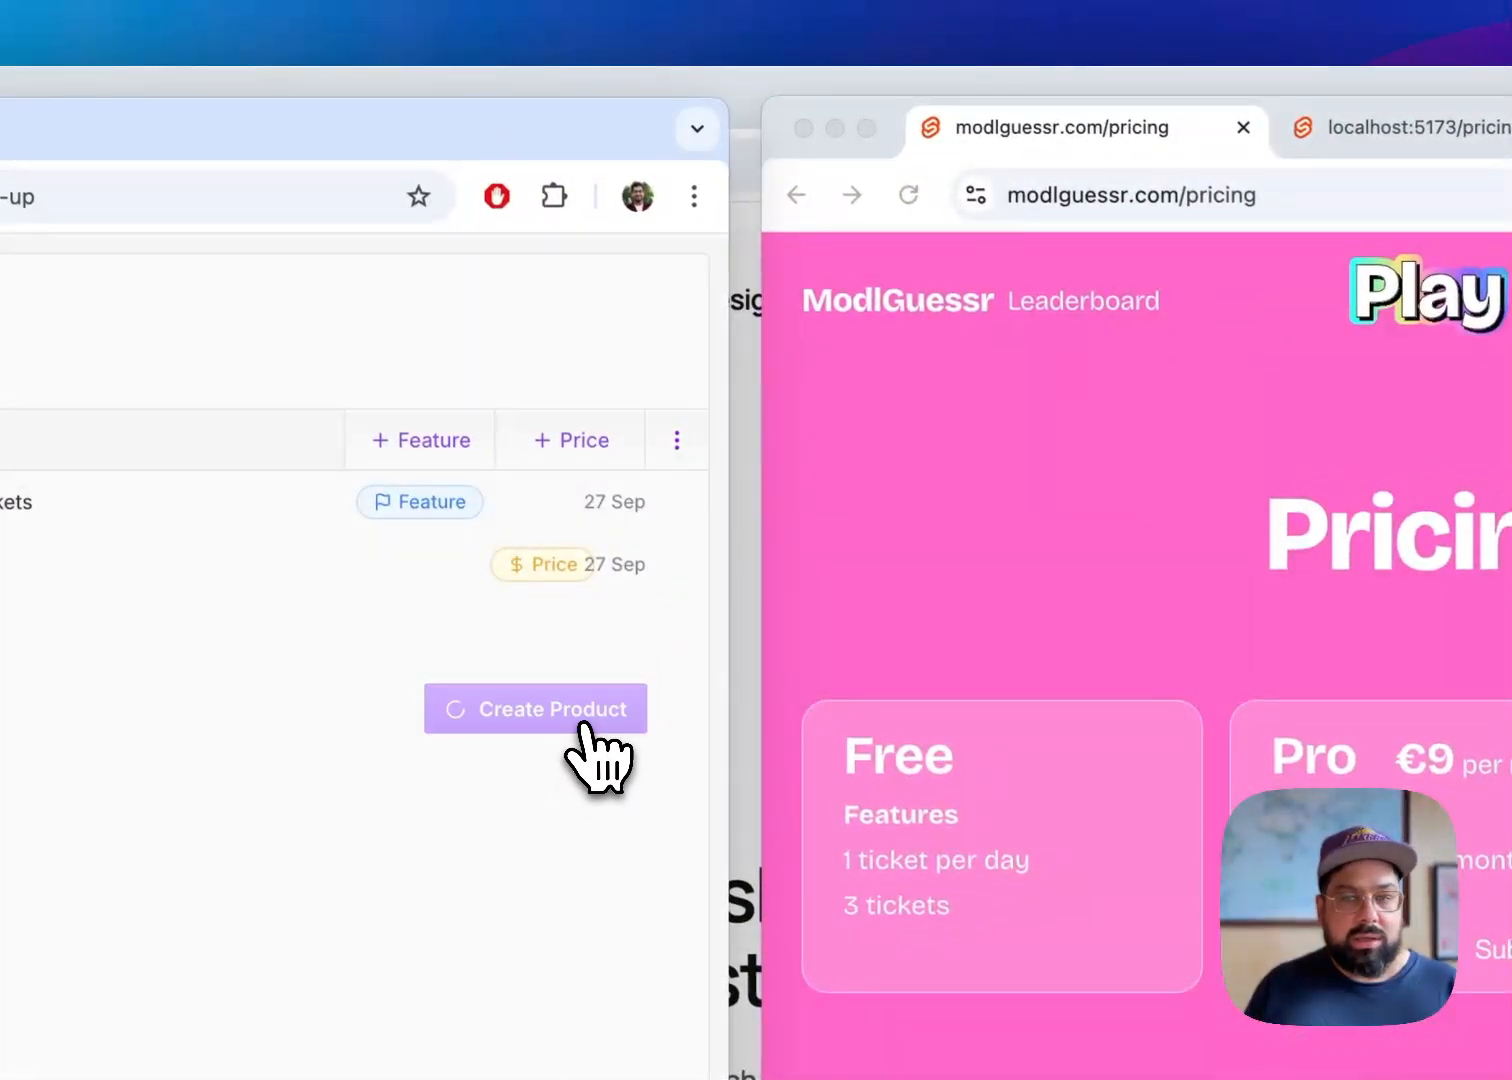
{"action": "left_click", "coordinate": [1001, 498]}
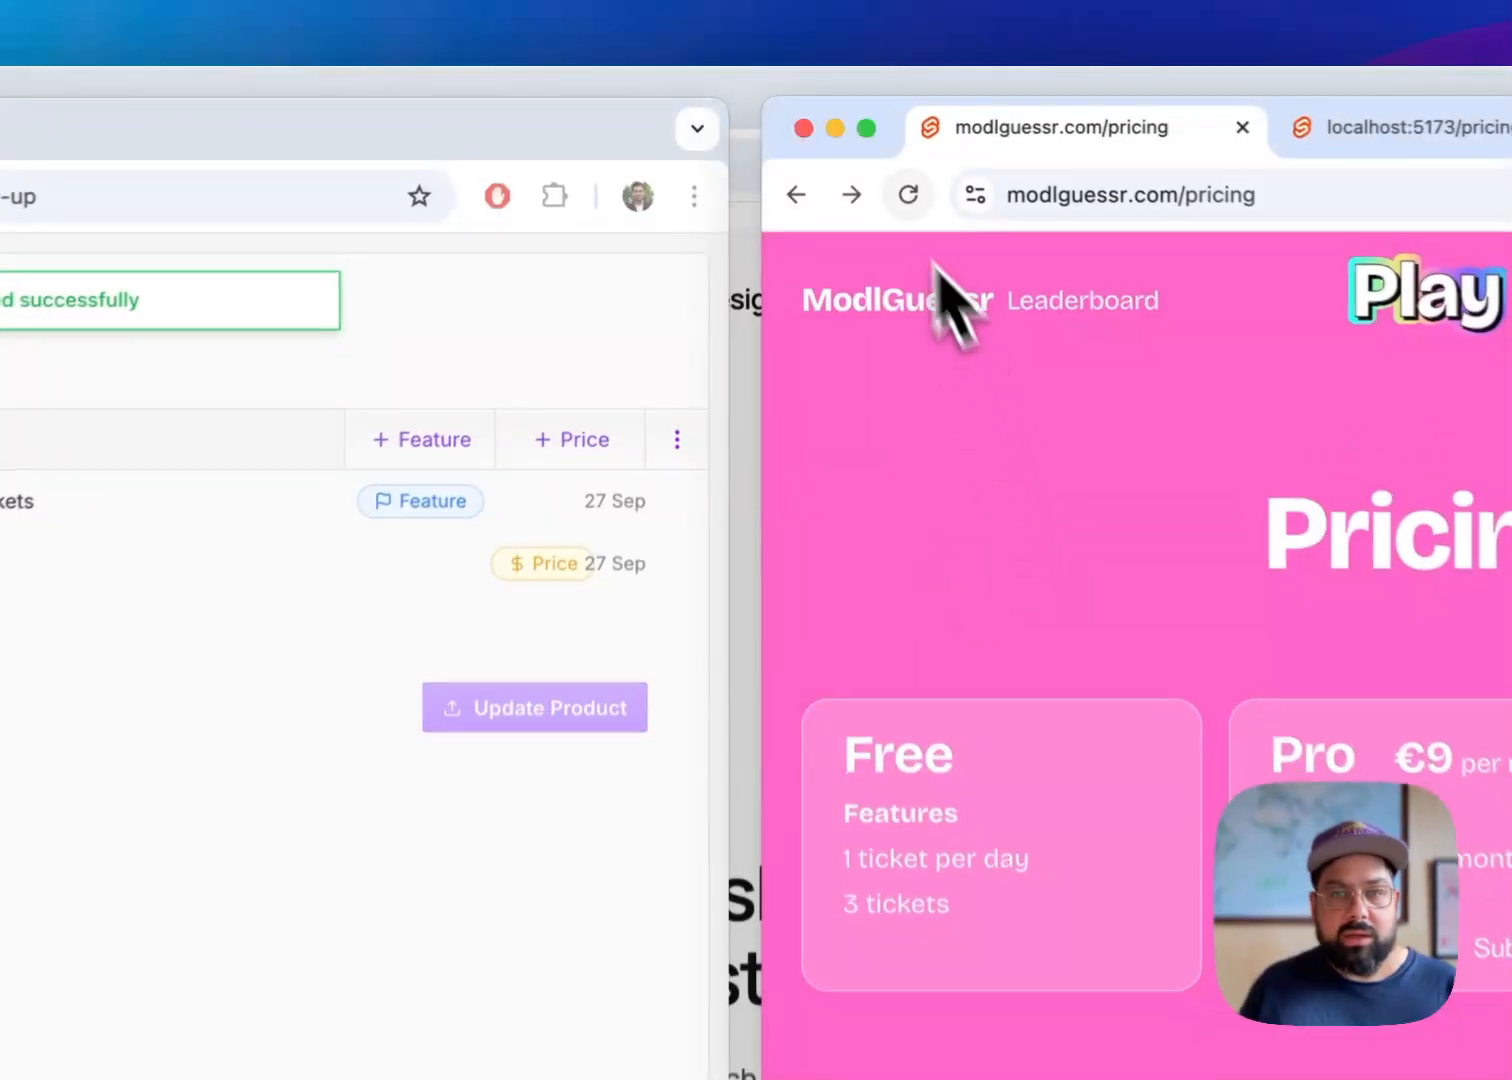
{"action": "left_click", "coordinate": [908, 196]}
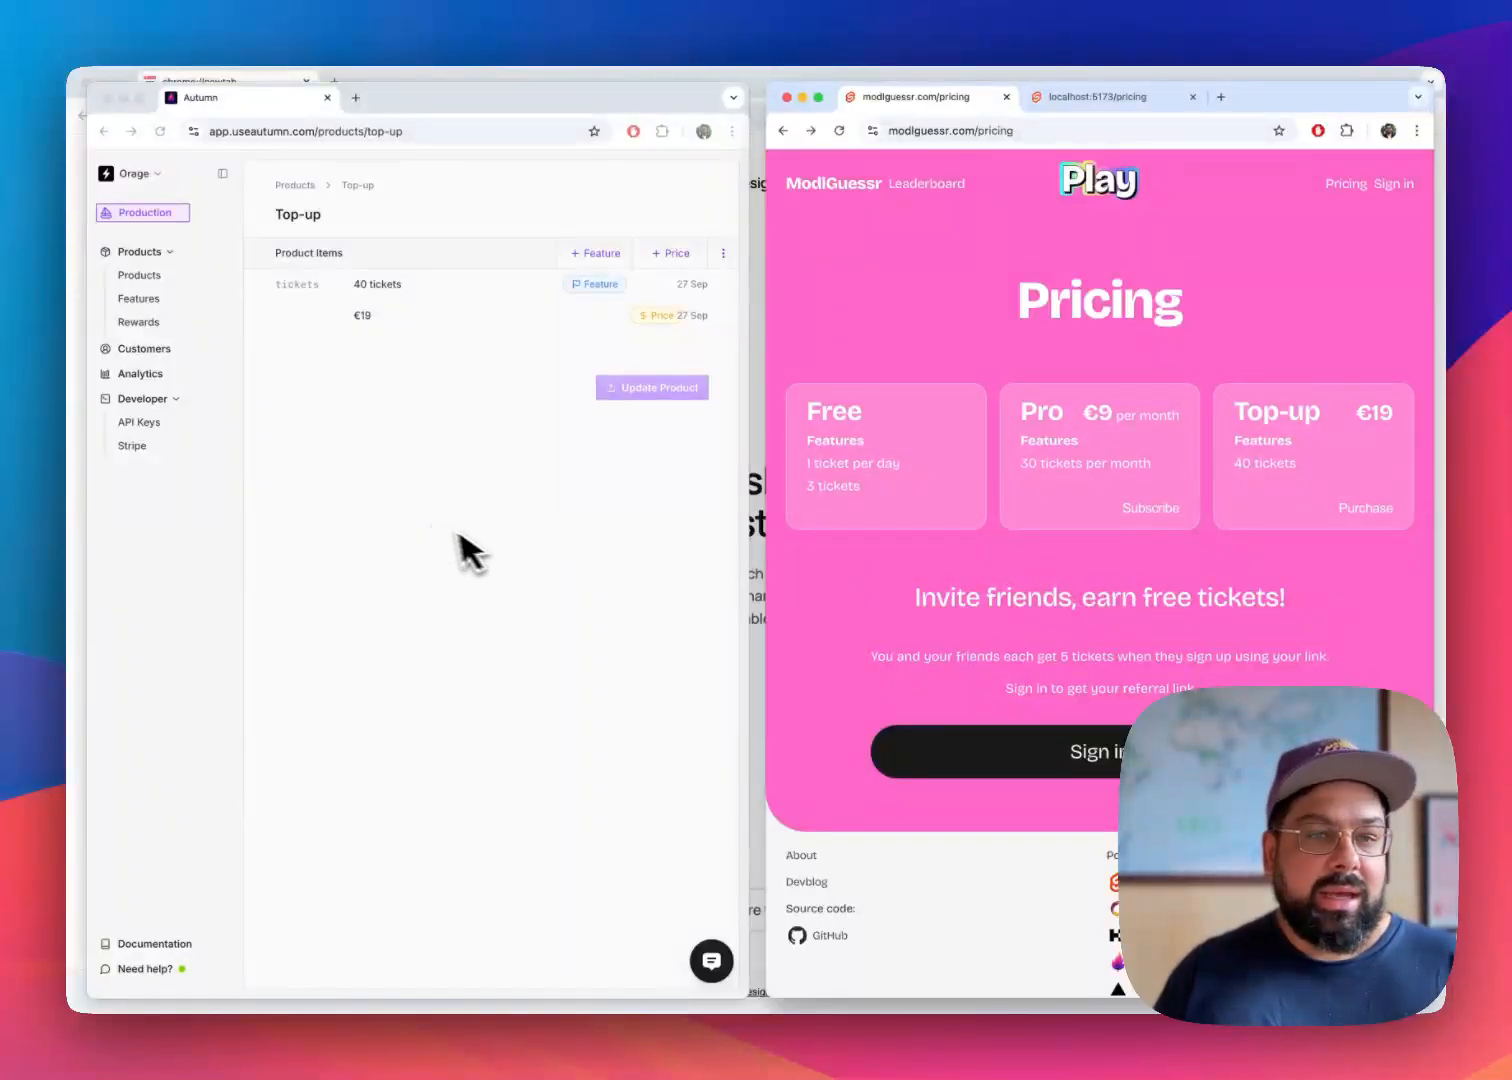
Start a new product from the product list in Autumn and name it Pay as you go
{"action": "left_click", "coordinate": [497, 545]}
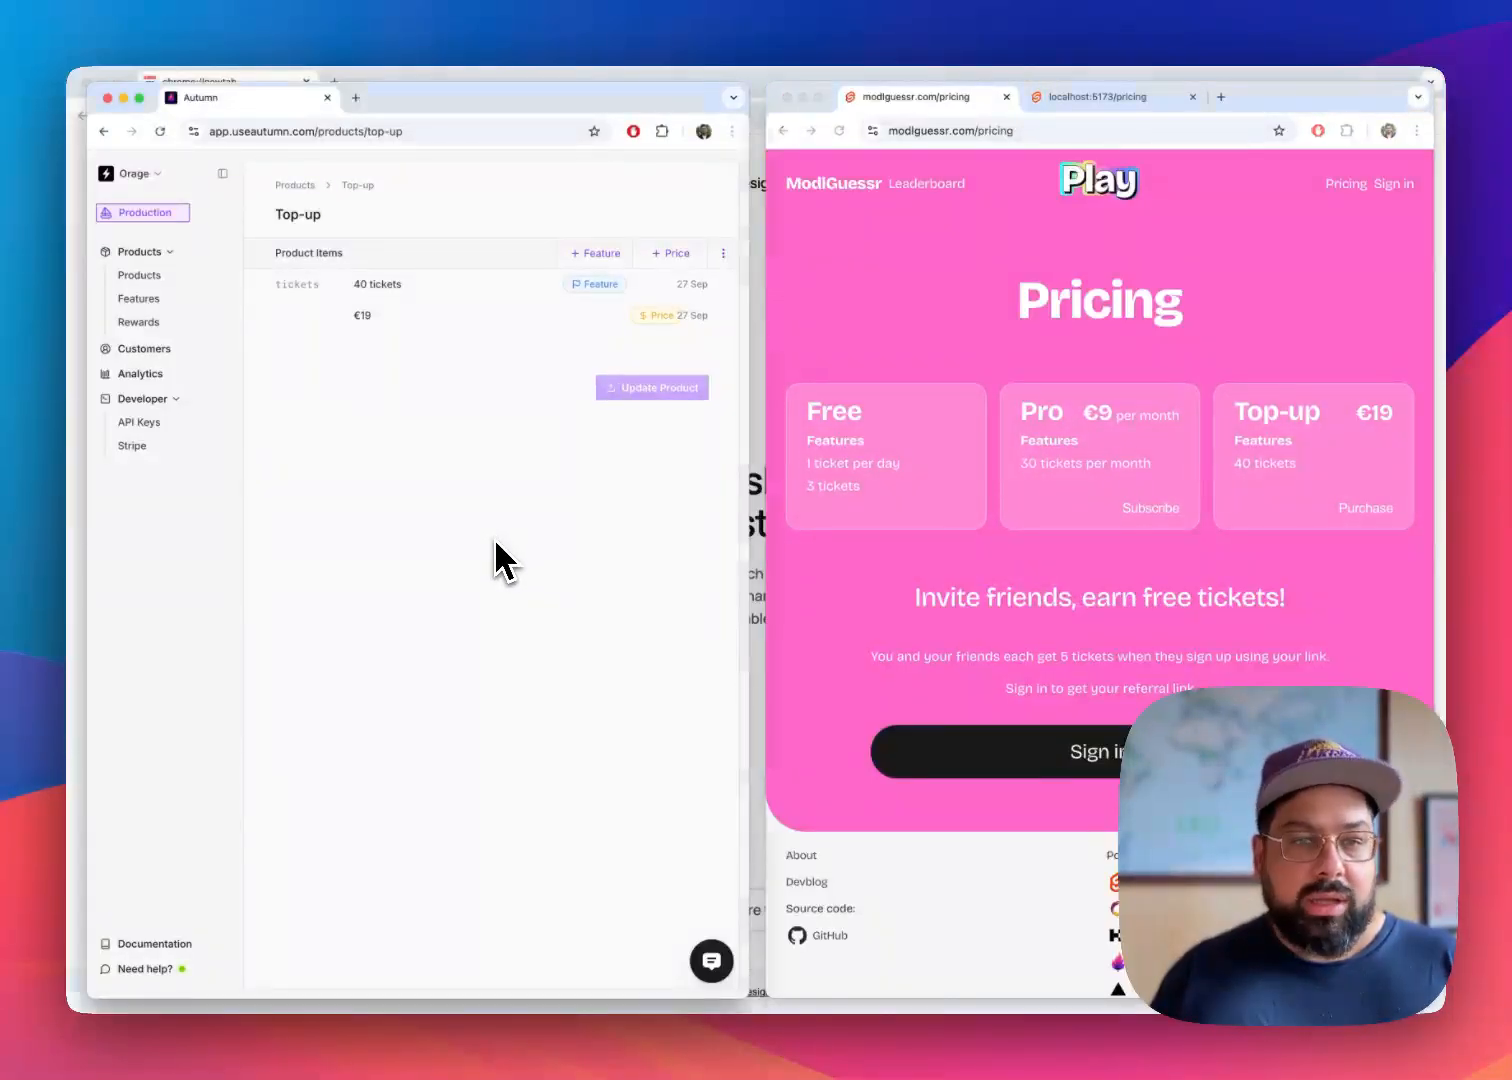
{"action": "left_click", "coordinate": [160, 279]}
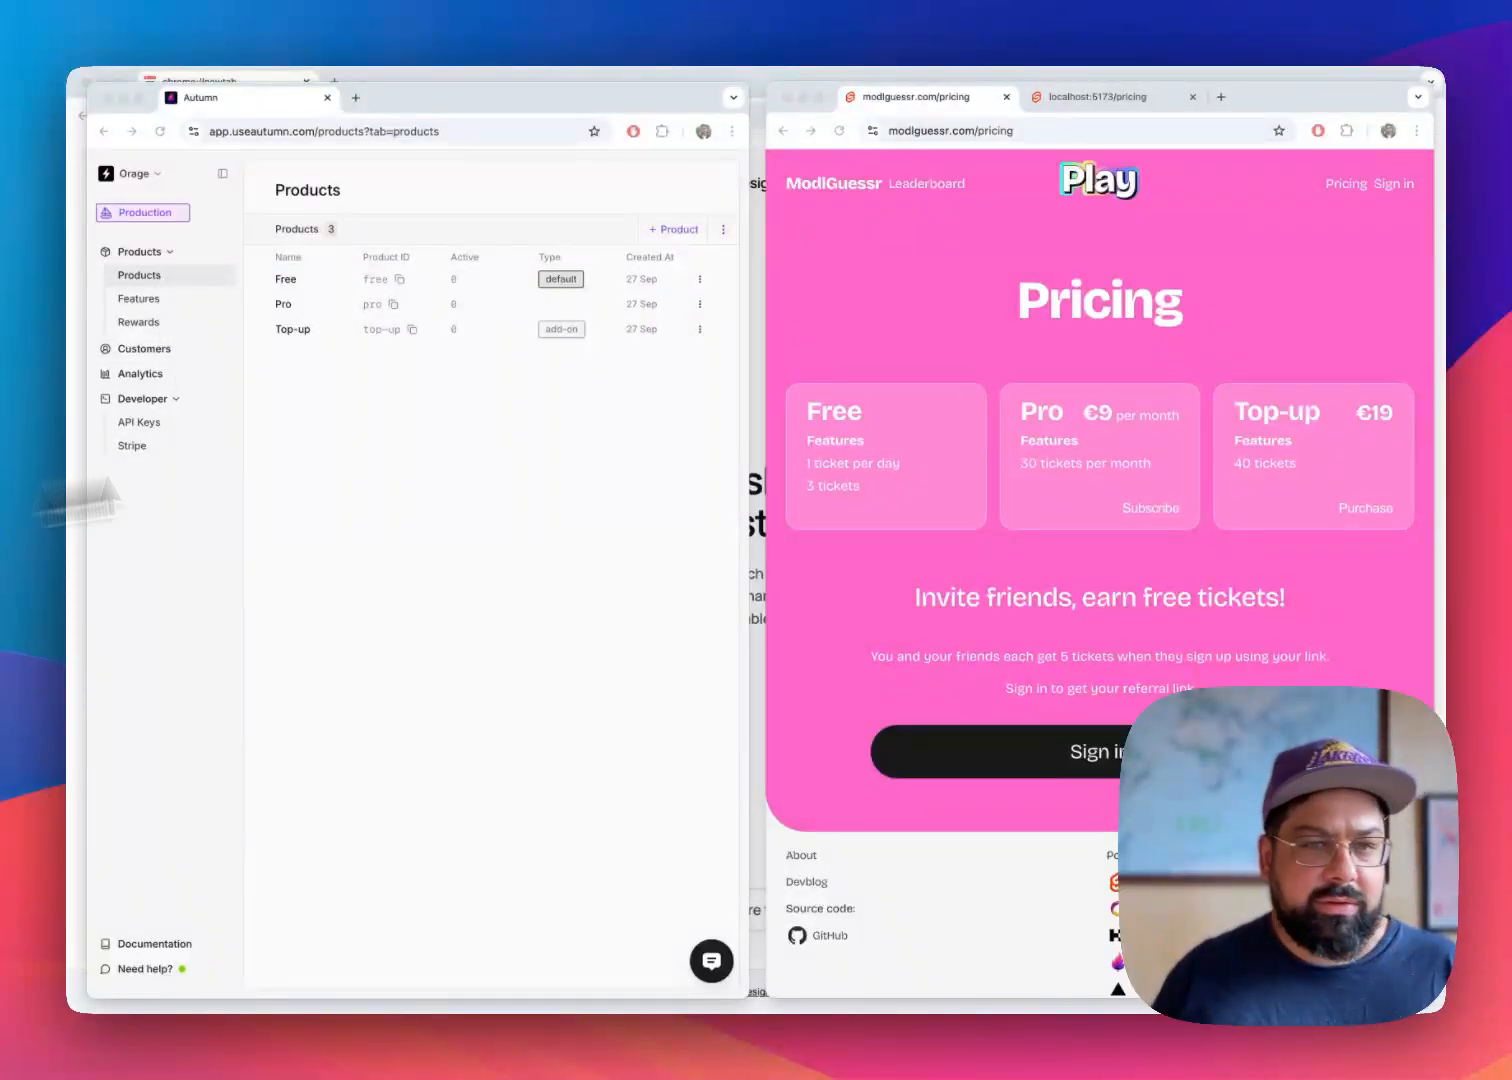
{"action": "left_click", "coordinate": [686, 230]}
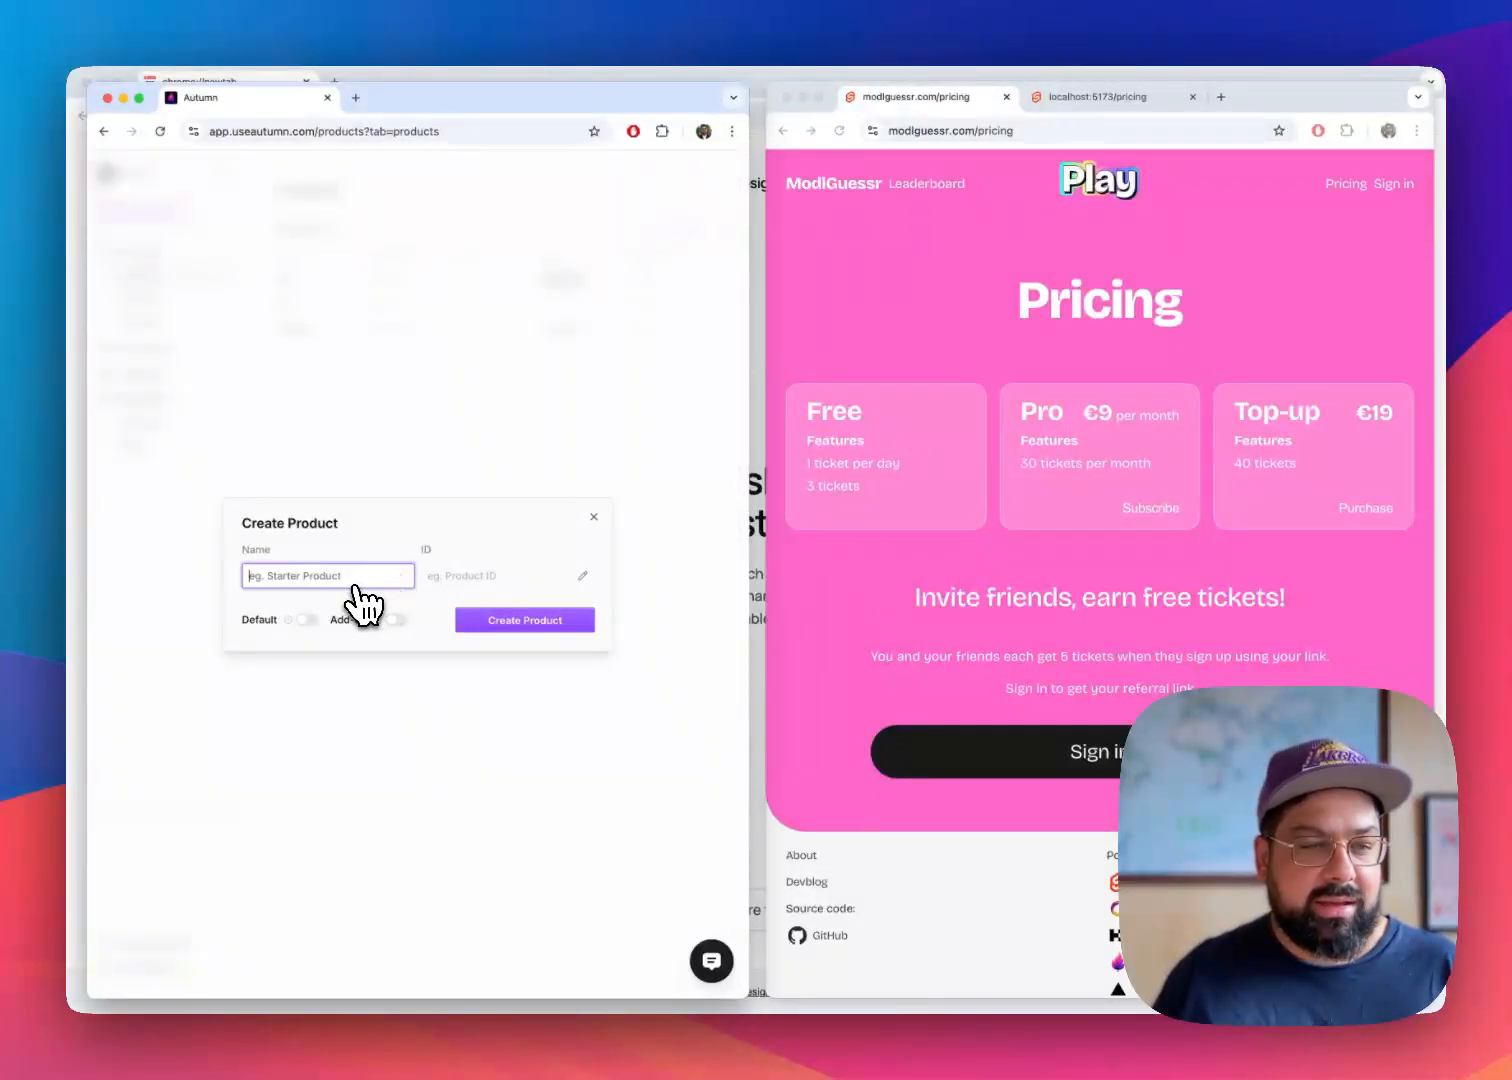
{"action": "key", "text": "super+Tab"}
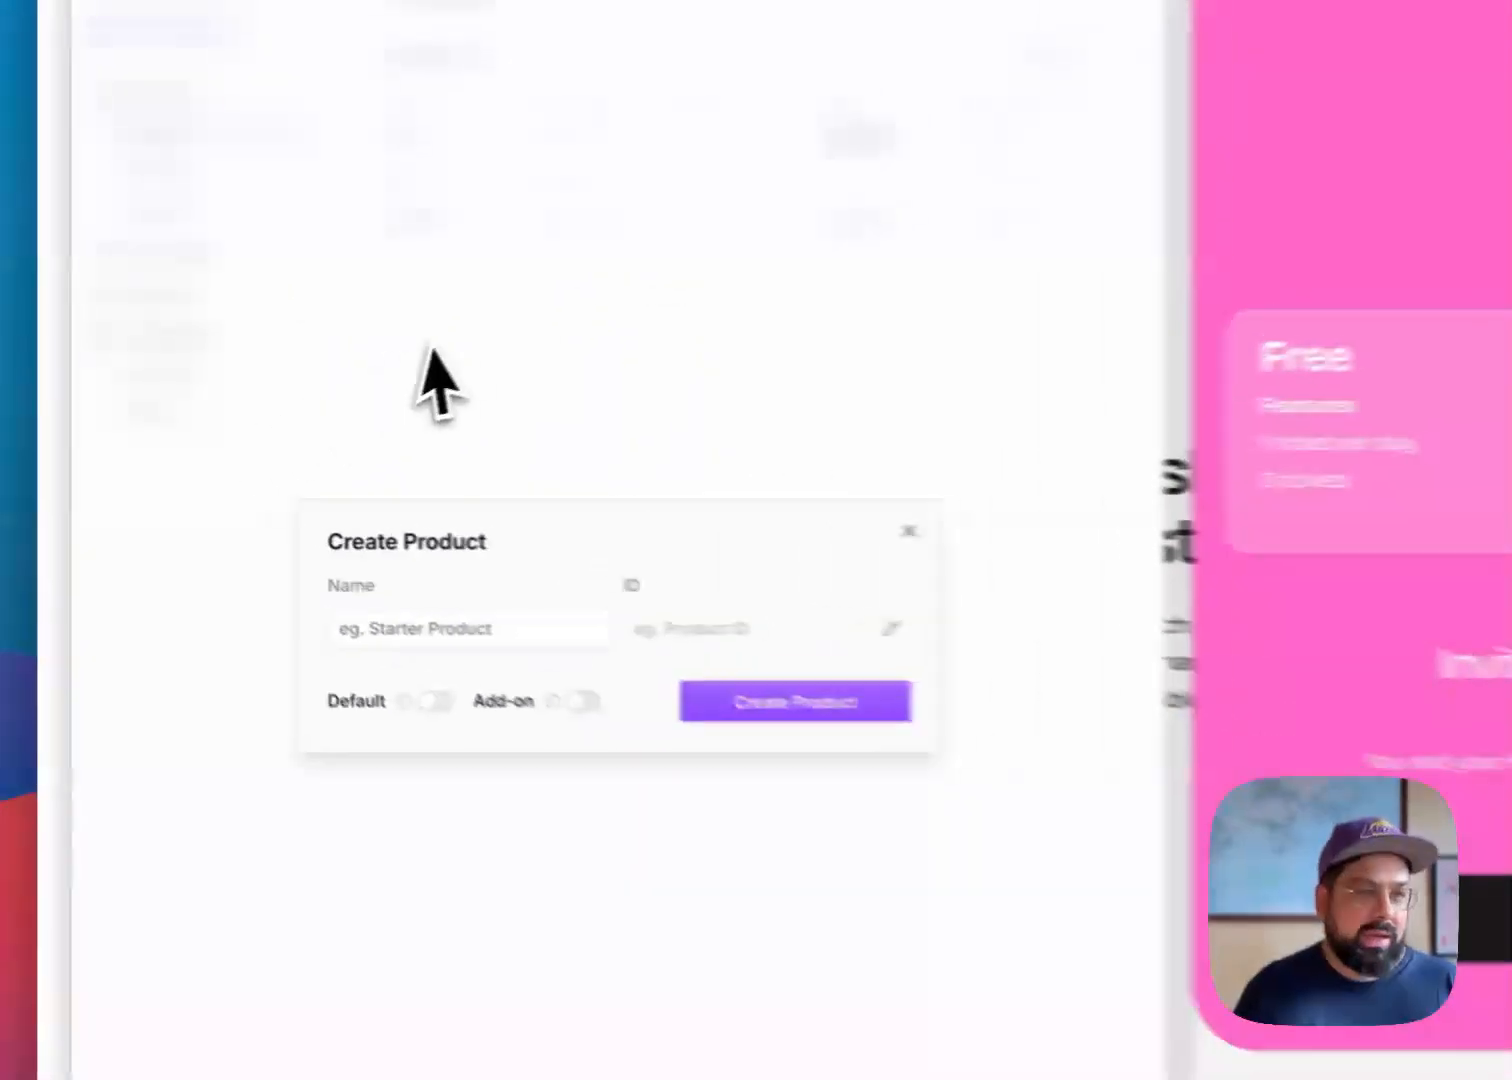
{"action": "left_click", "coordinate": [295, 576]}
{"action": "type", "text": "Pay-as-you"}
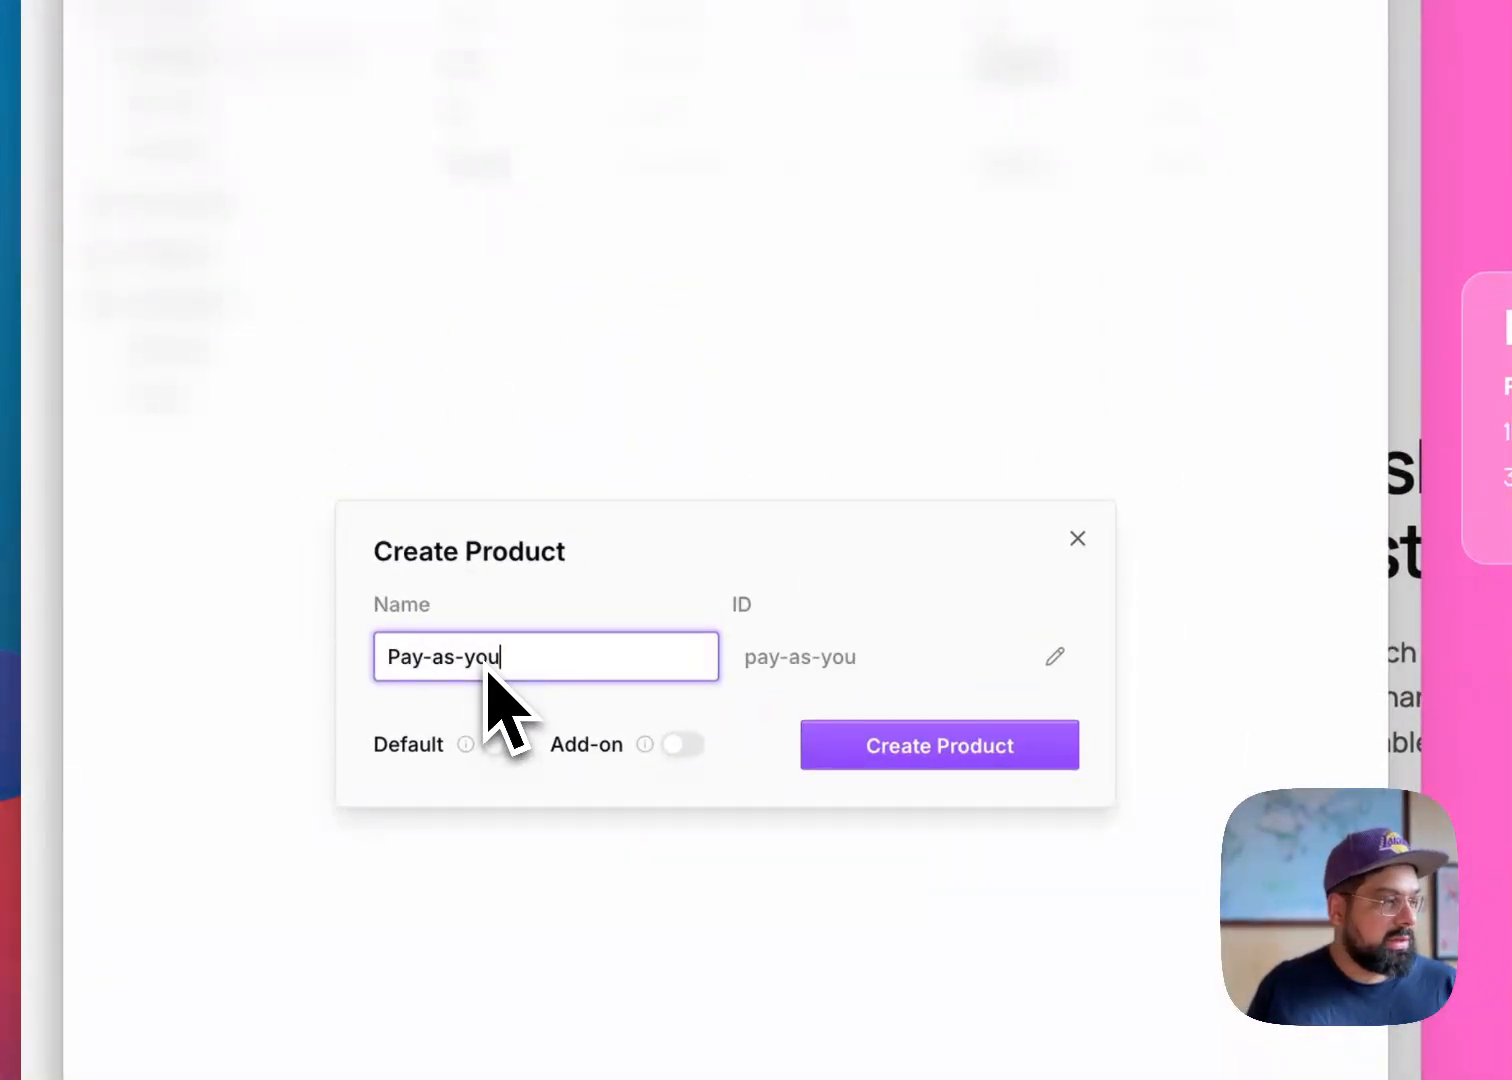
{"action": "key", "text": "BackSpace"}
{"action": "key", "text": "BackSpace"}
{"action": "key", "text": "BackSpace"}
{"action": "key", "text": "BackSpace"}
{"action": "key", "text": "BackSpace"}
{"action": "key", "text": "BackSpace"}
{"action": "type", "text": "as y"}
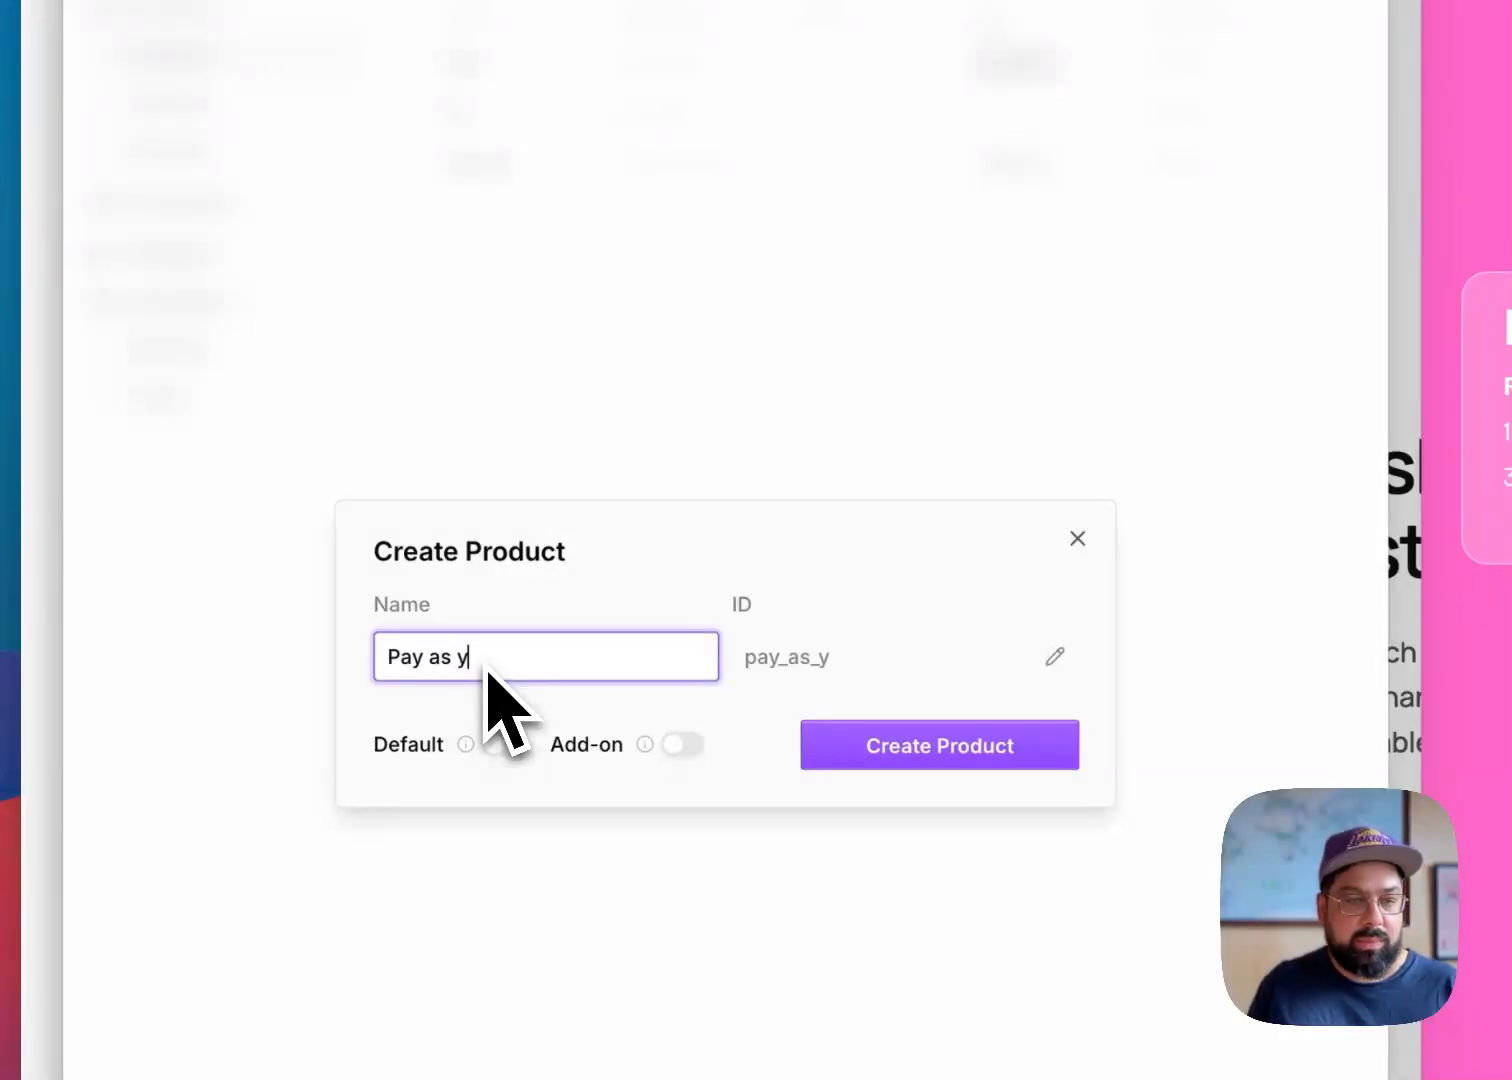
{"action": "type", "text": "ou go"}
{"action": "key", "text": "Tab"}
Set the new product's ID to pay_as_you_go and create it as neither a default nor an add-on product
{"action": "left_click", "coordinate": [1055, 660]}
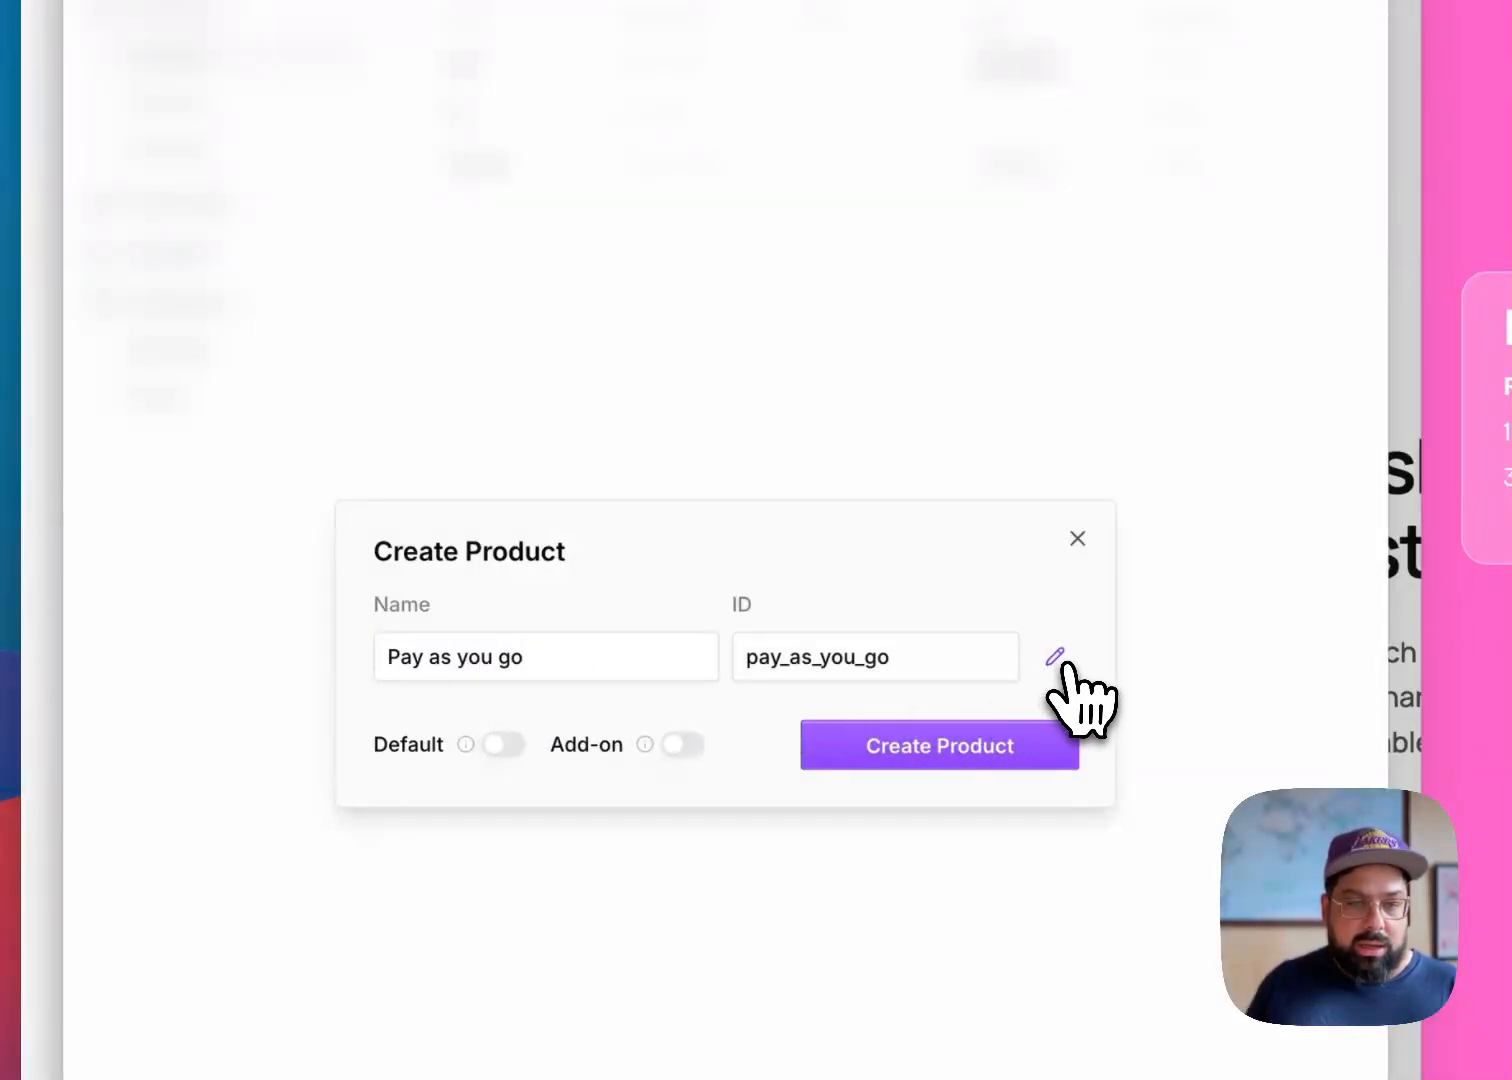
{"action": "left_click", "coordinate": [911, 676]}
{"action": "double_click", "coordinate": [911, 676]}
{"action": "type", "text": "p"}
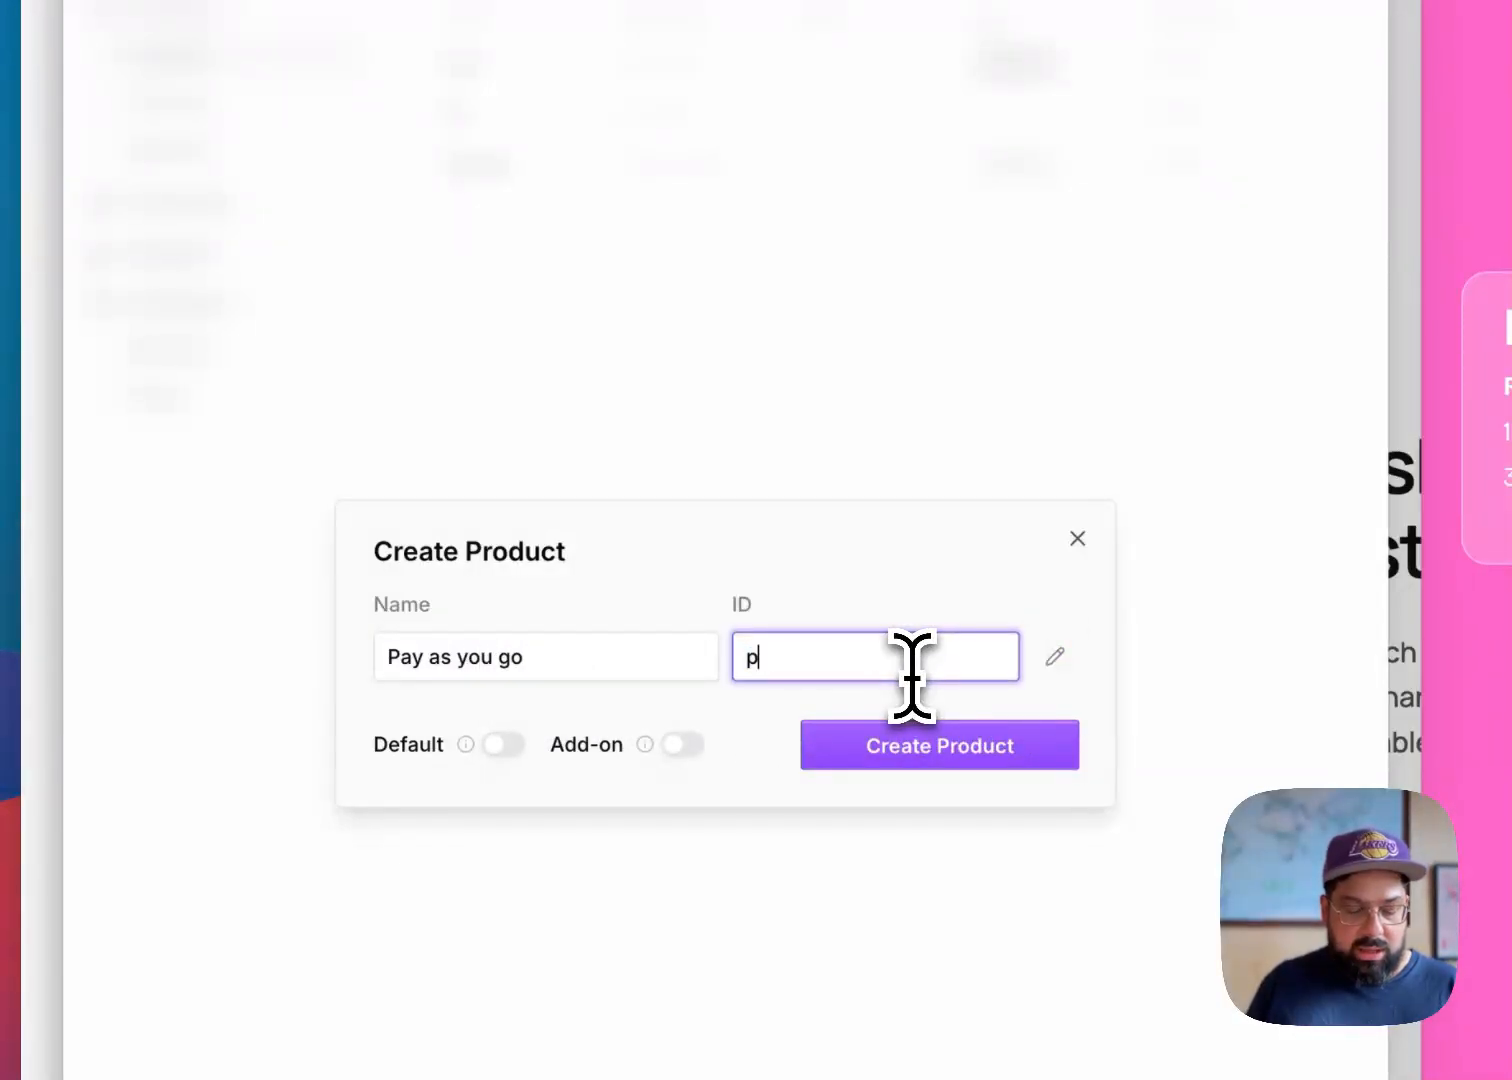
{"action": "type", "text": "ayg"}
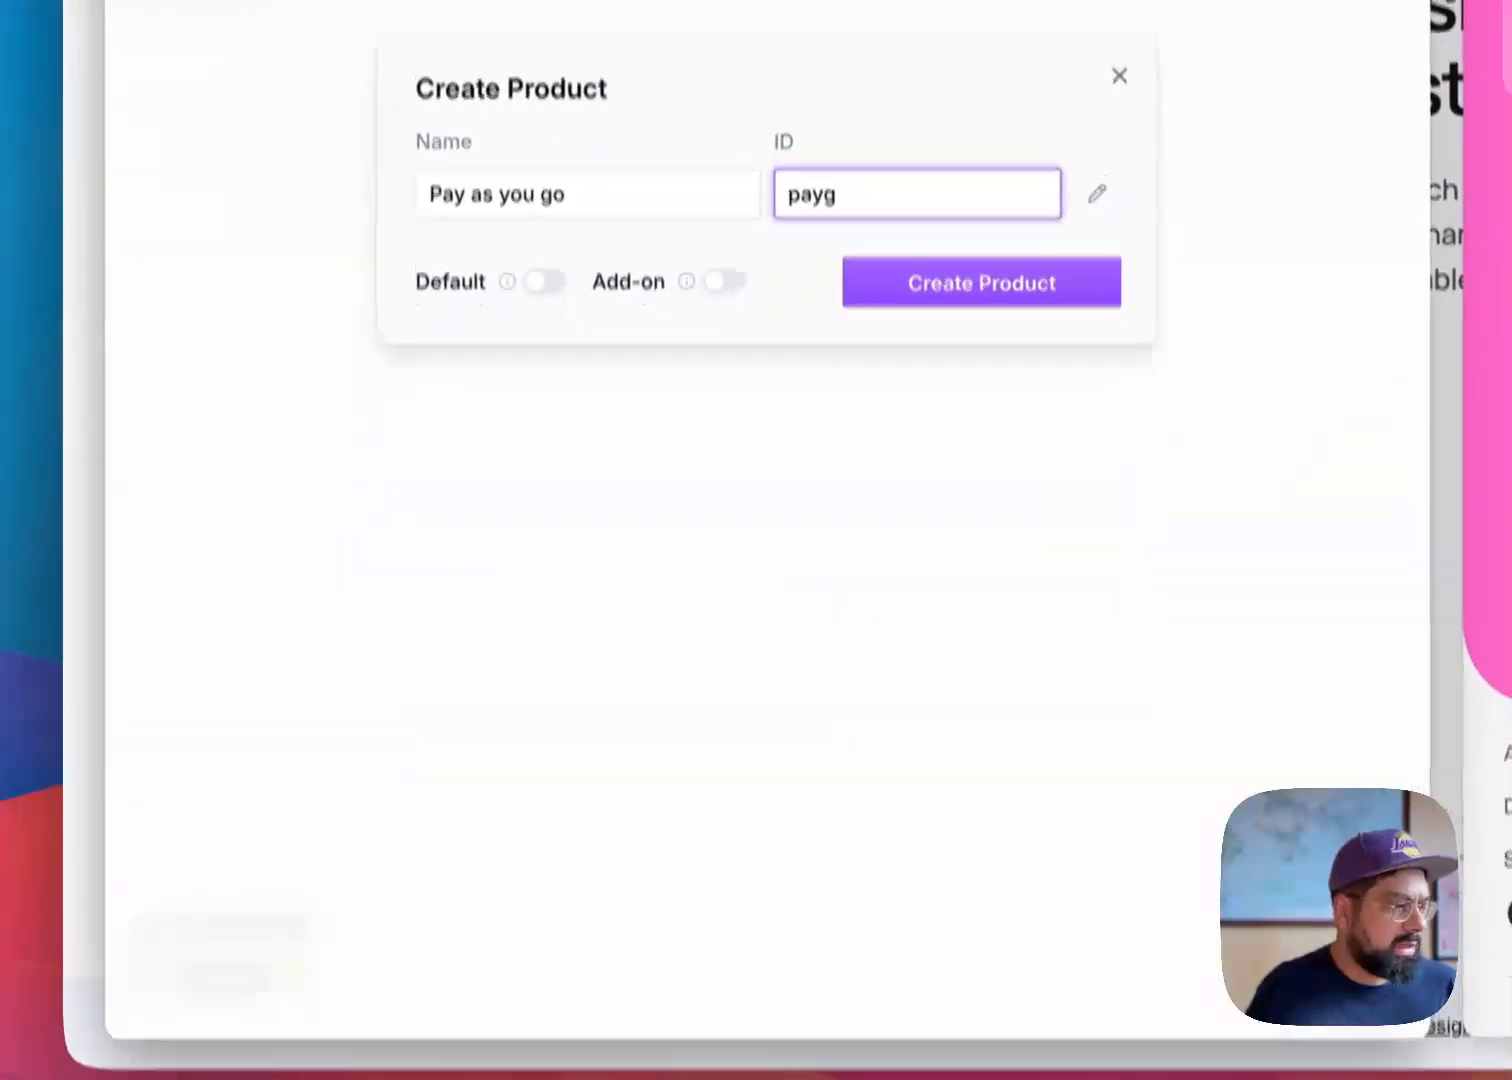
{"action": "key", "text": "super+a"}
{"action": "type", "text": "pa"}
{"action": "type", "text": "y"}
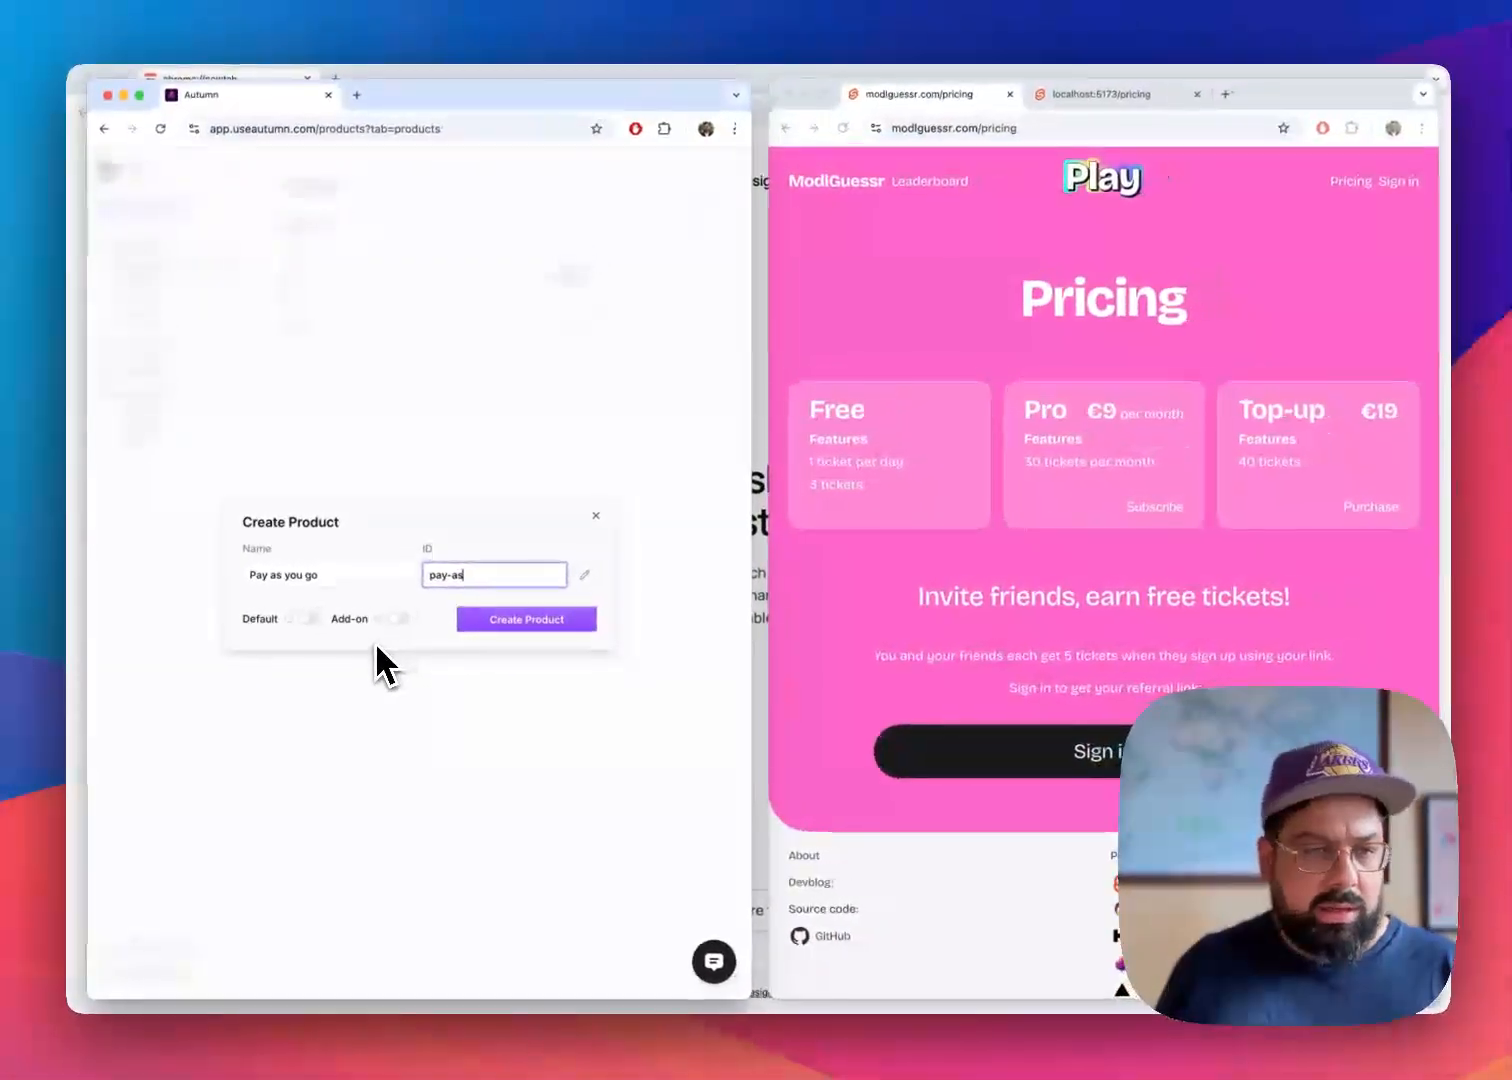
{"action": "type", "text": "_as"}
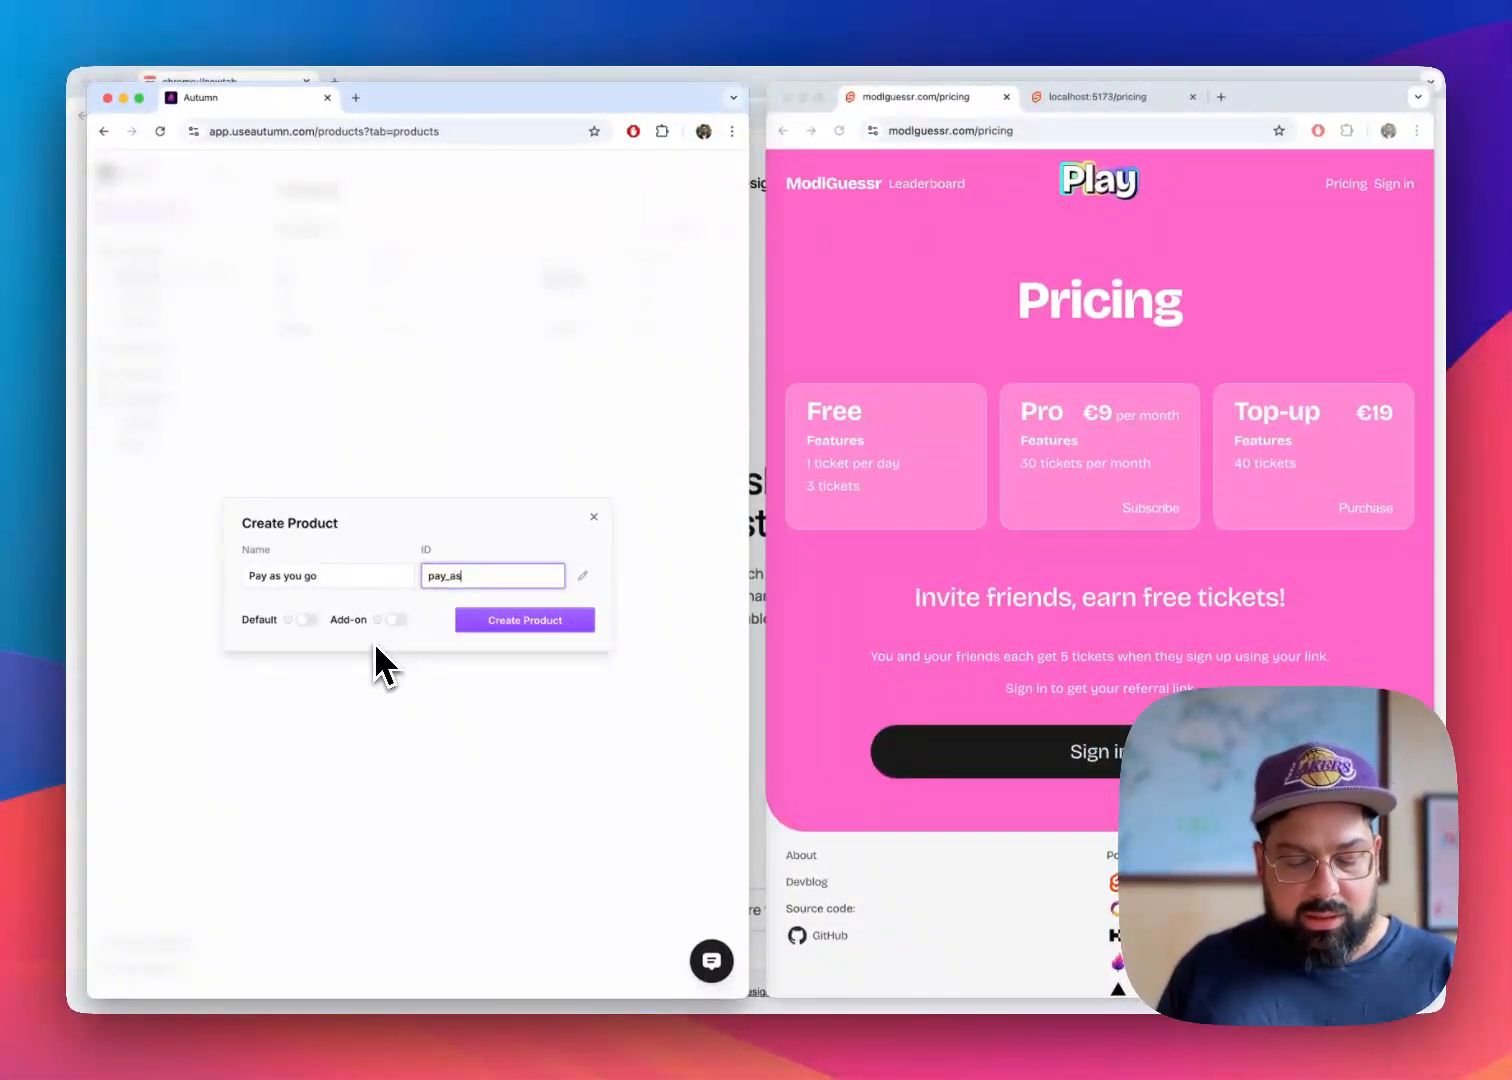
{"action": "type", "text": "_you_go"}
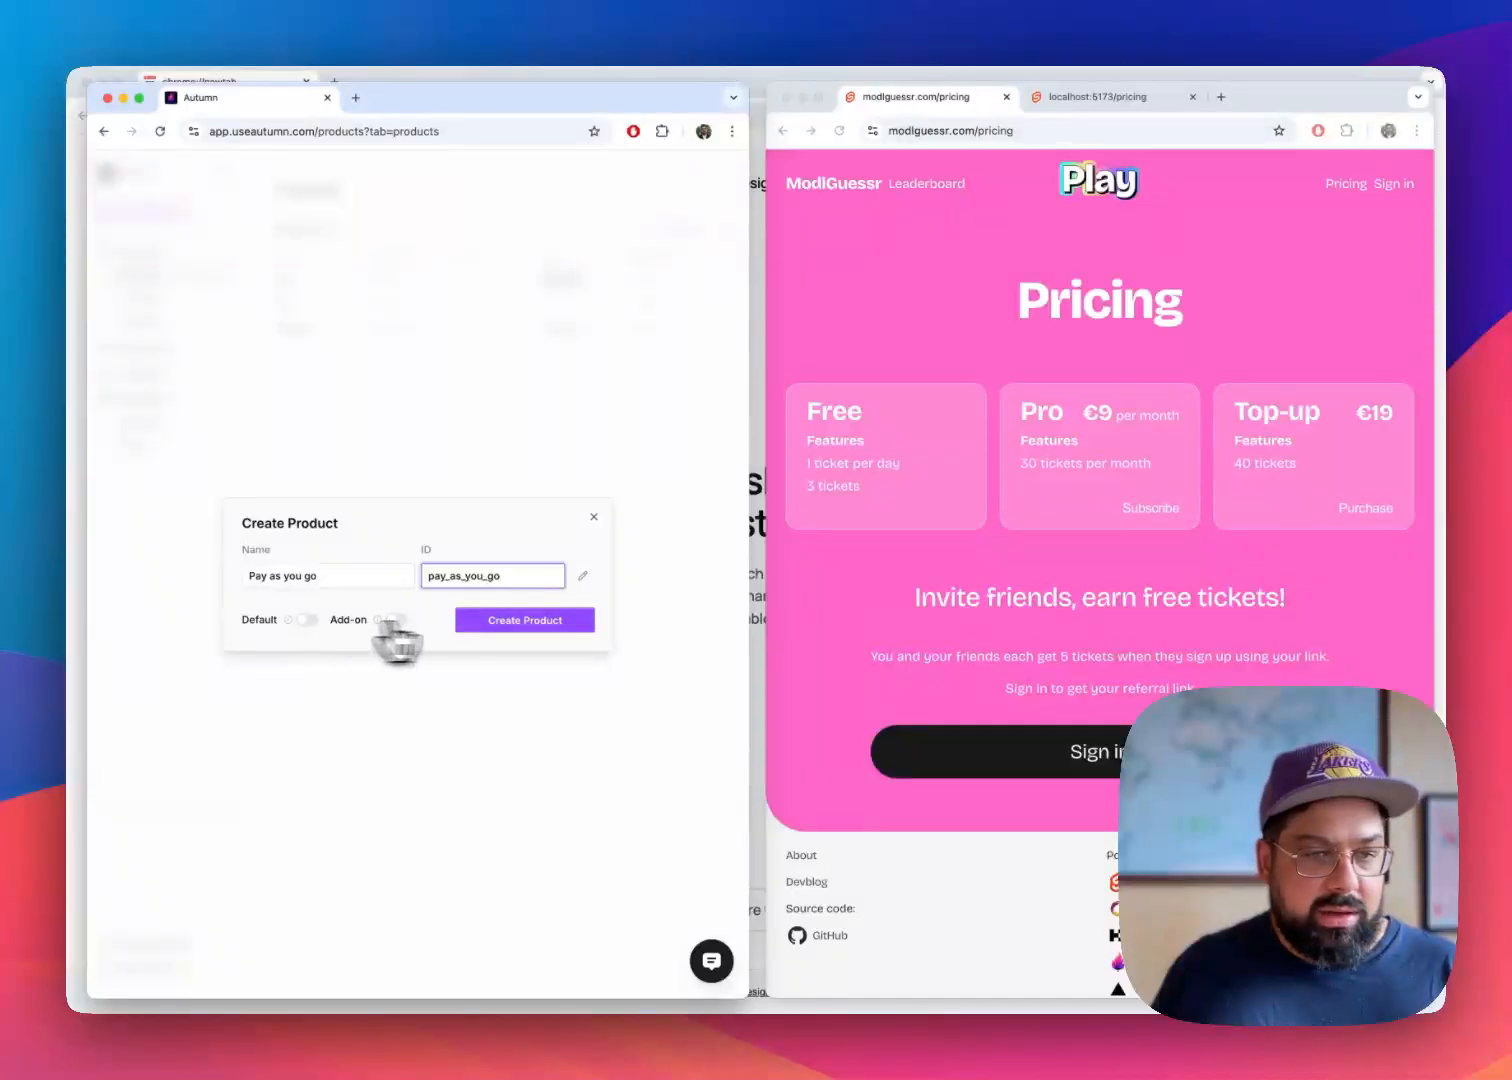
{"action": "left_click", "coordinate": [510, 621]}
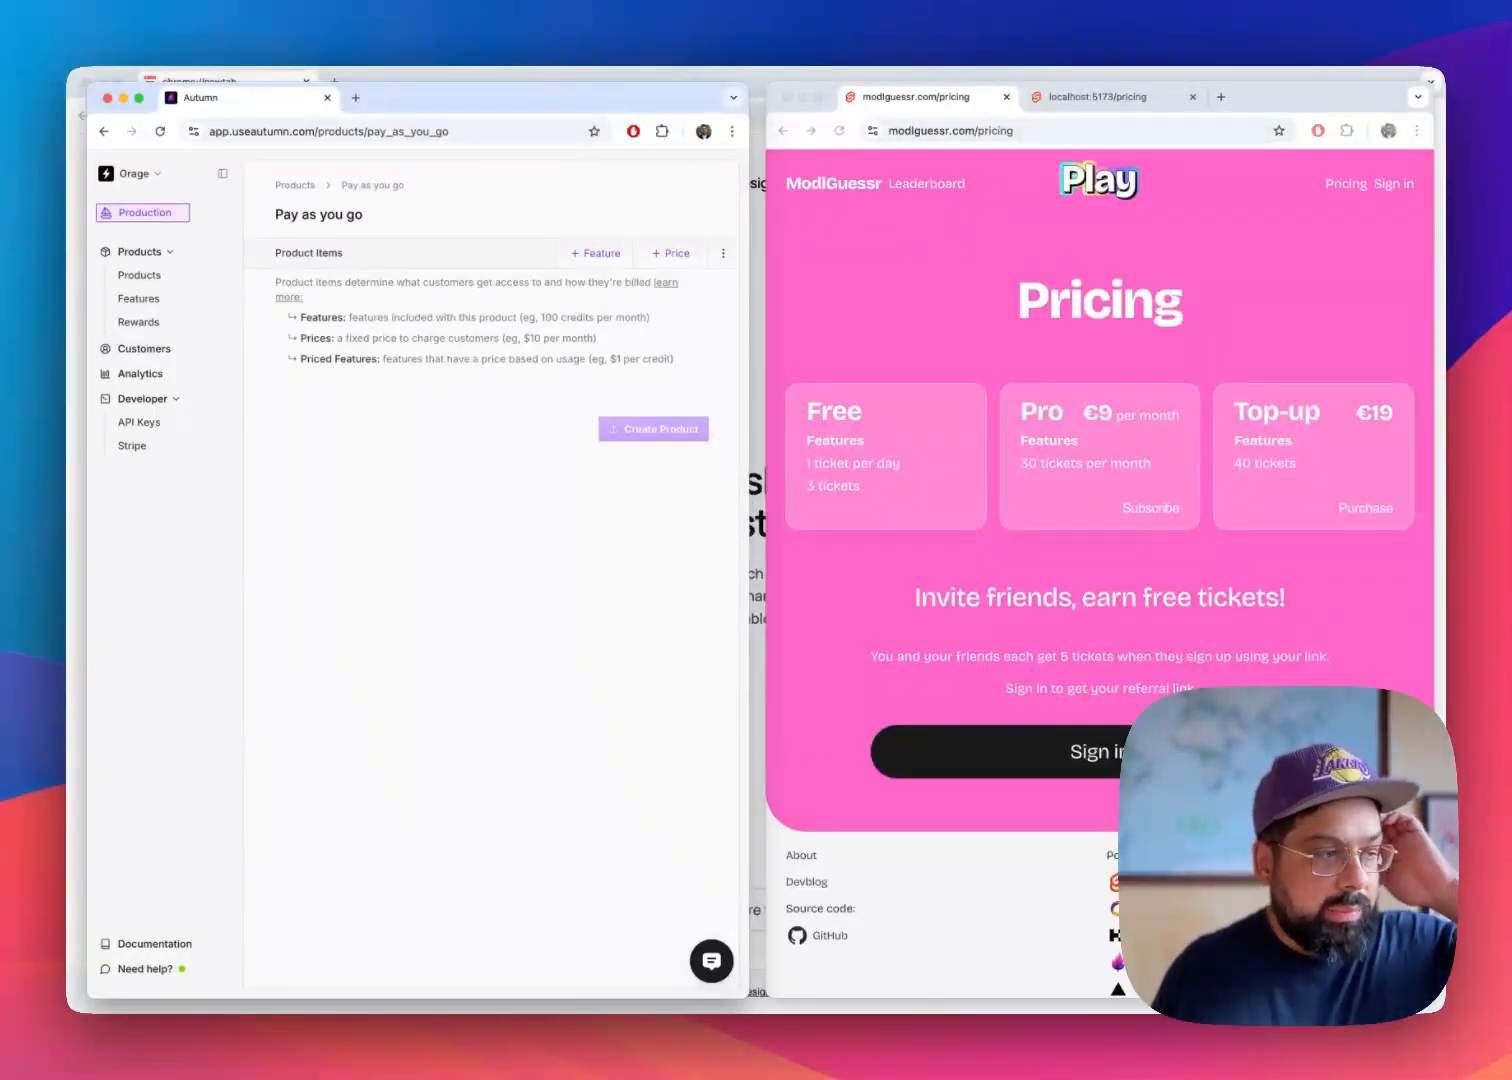
{"action": "key", "text": "super+Tab"}
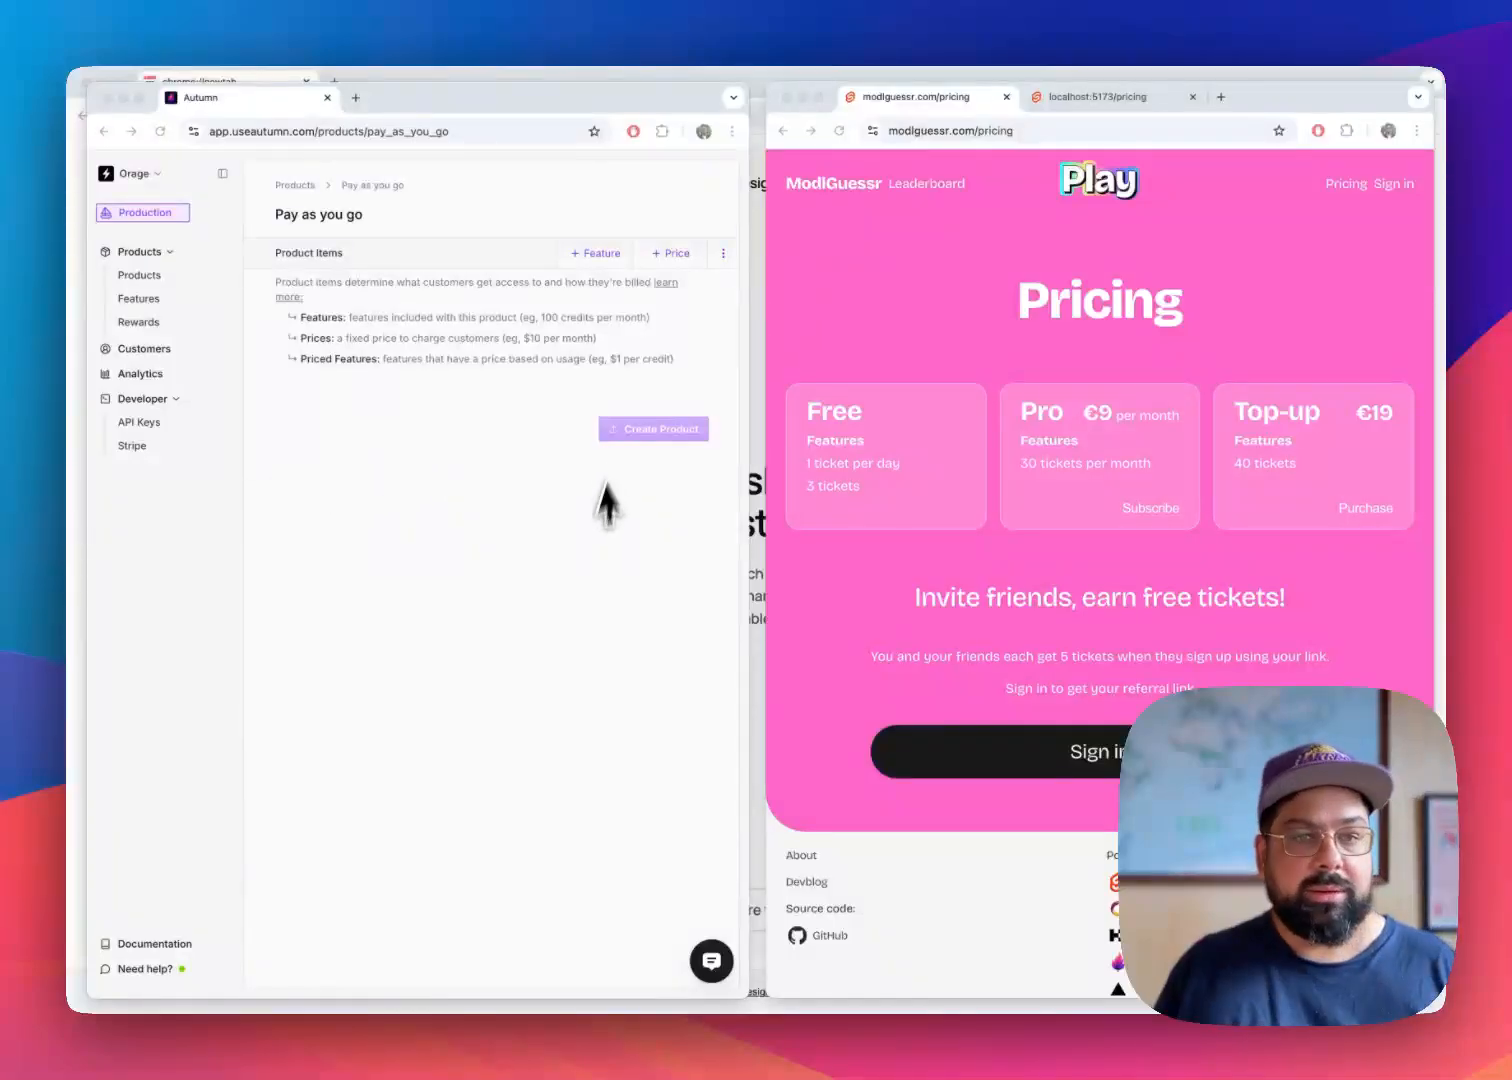
{"action": "left_click", "coordinate": [607, 500]}
{"action": "left_click", "coordinate": [598, 253]}
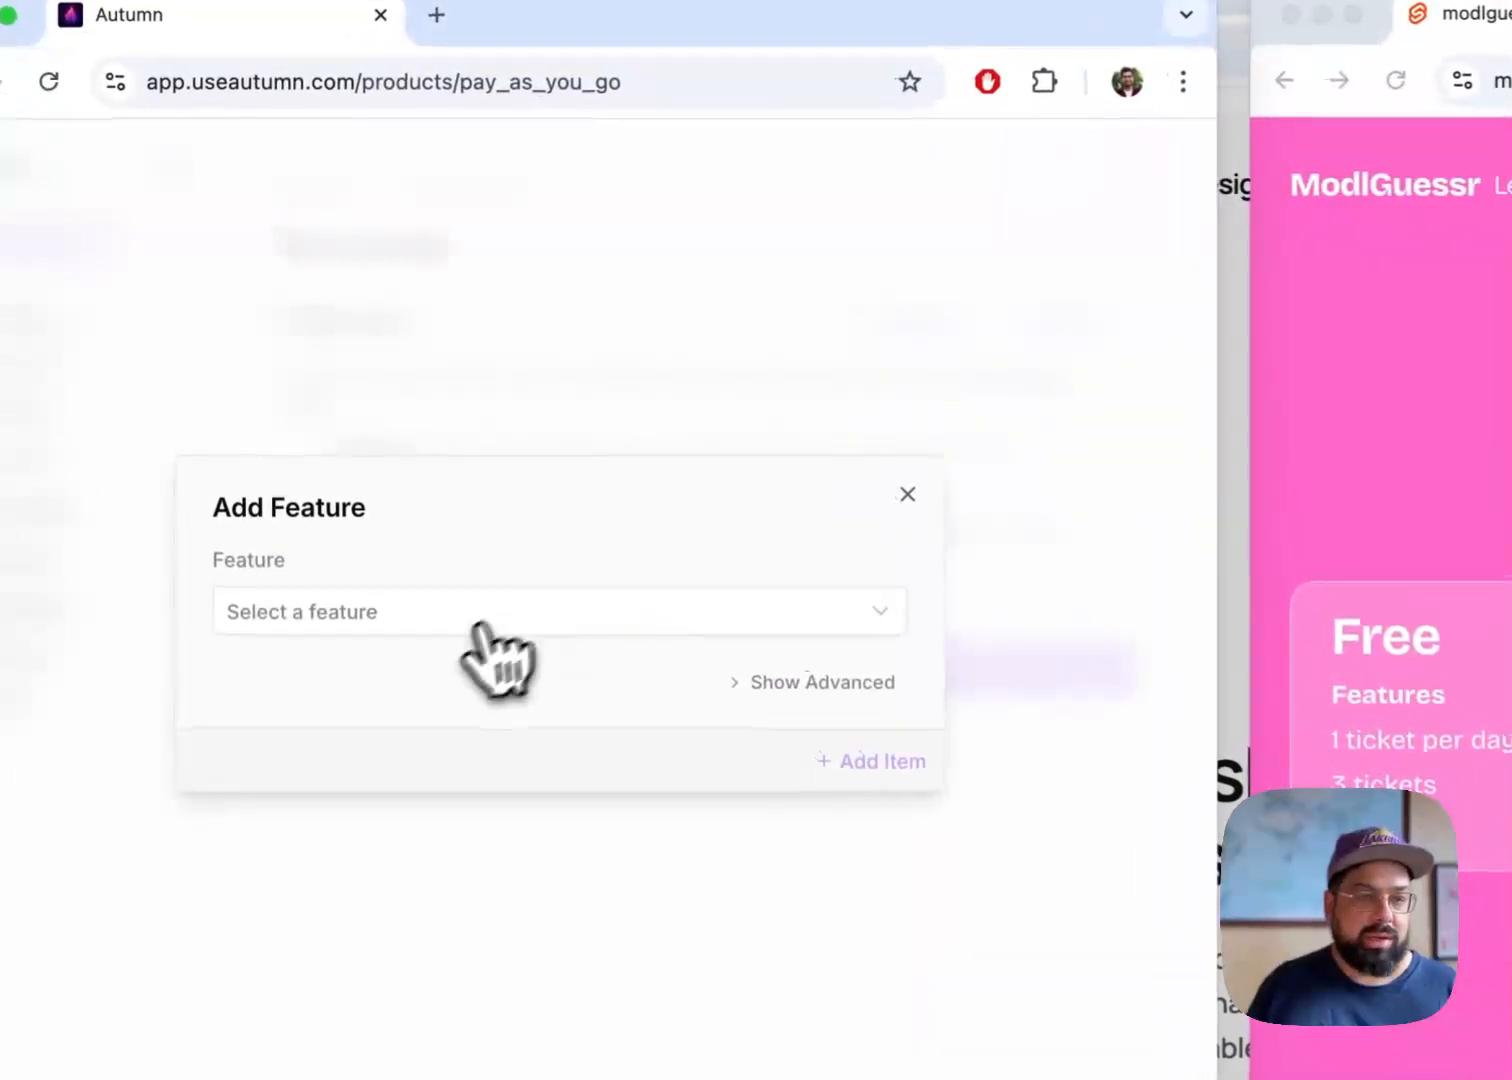
{"action": "left_click", "coordinate": [433, 582]}
{"action": "left_click", "coordinate": [535, 683]}
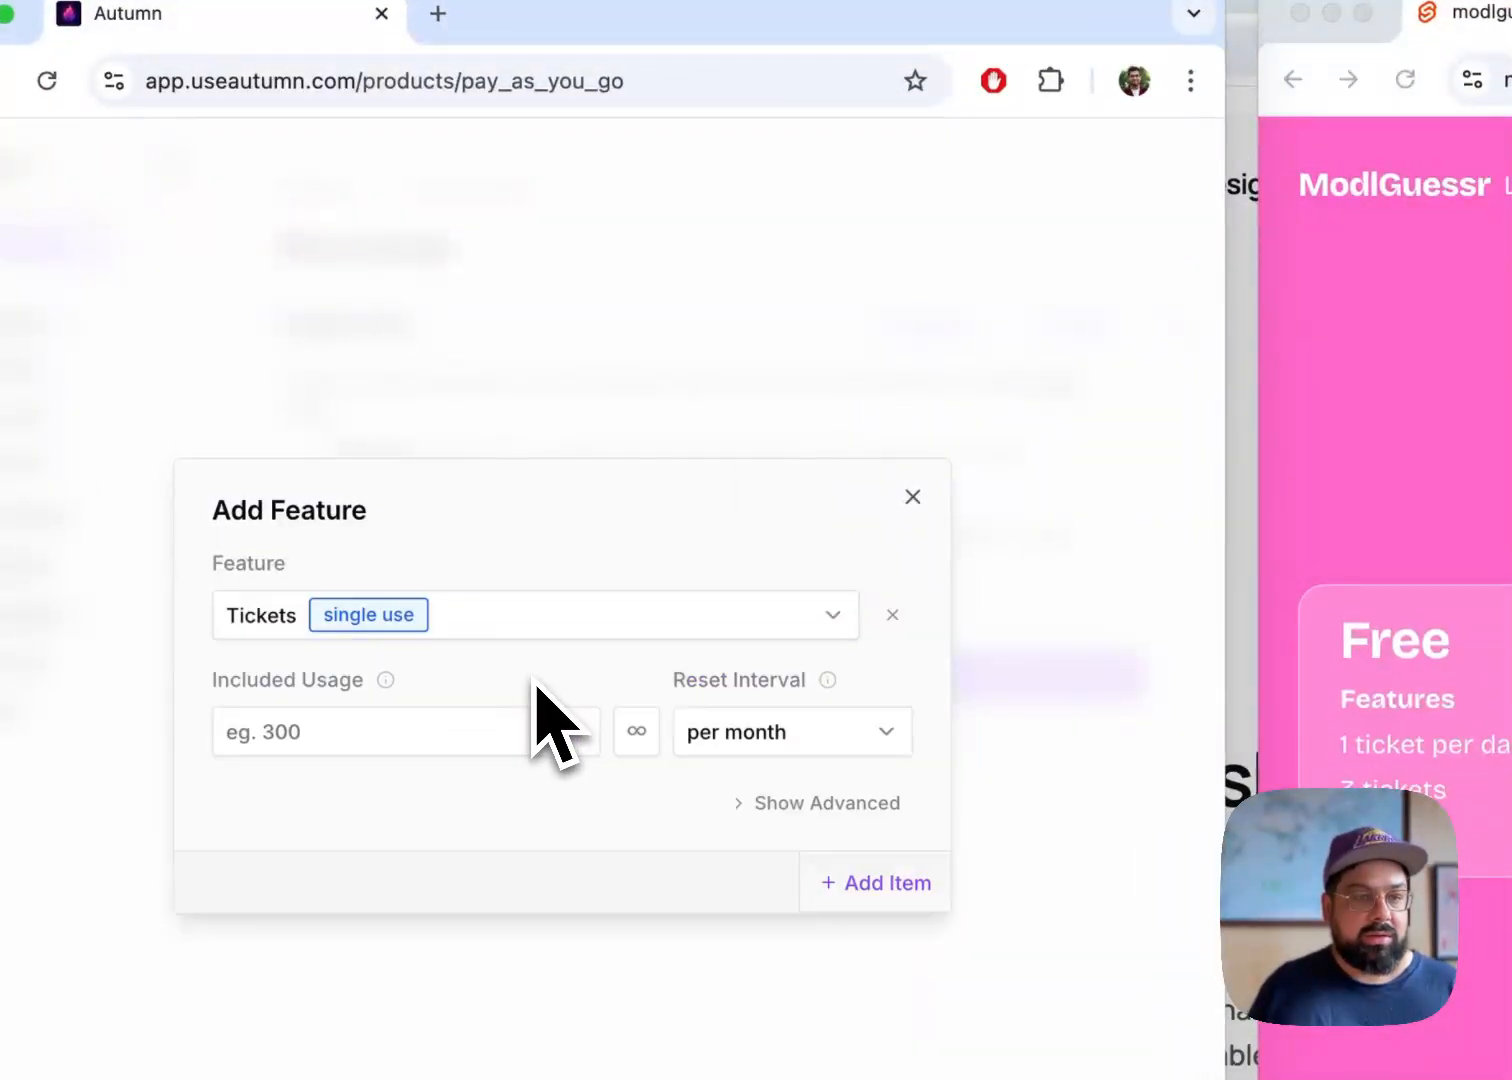
{"action": "left_click", "coordinate": [485, 738]}
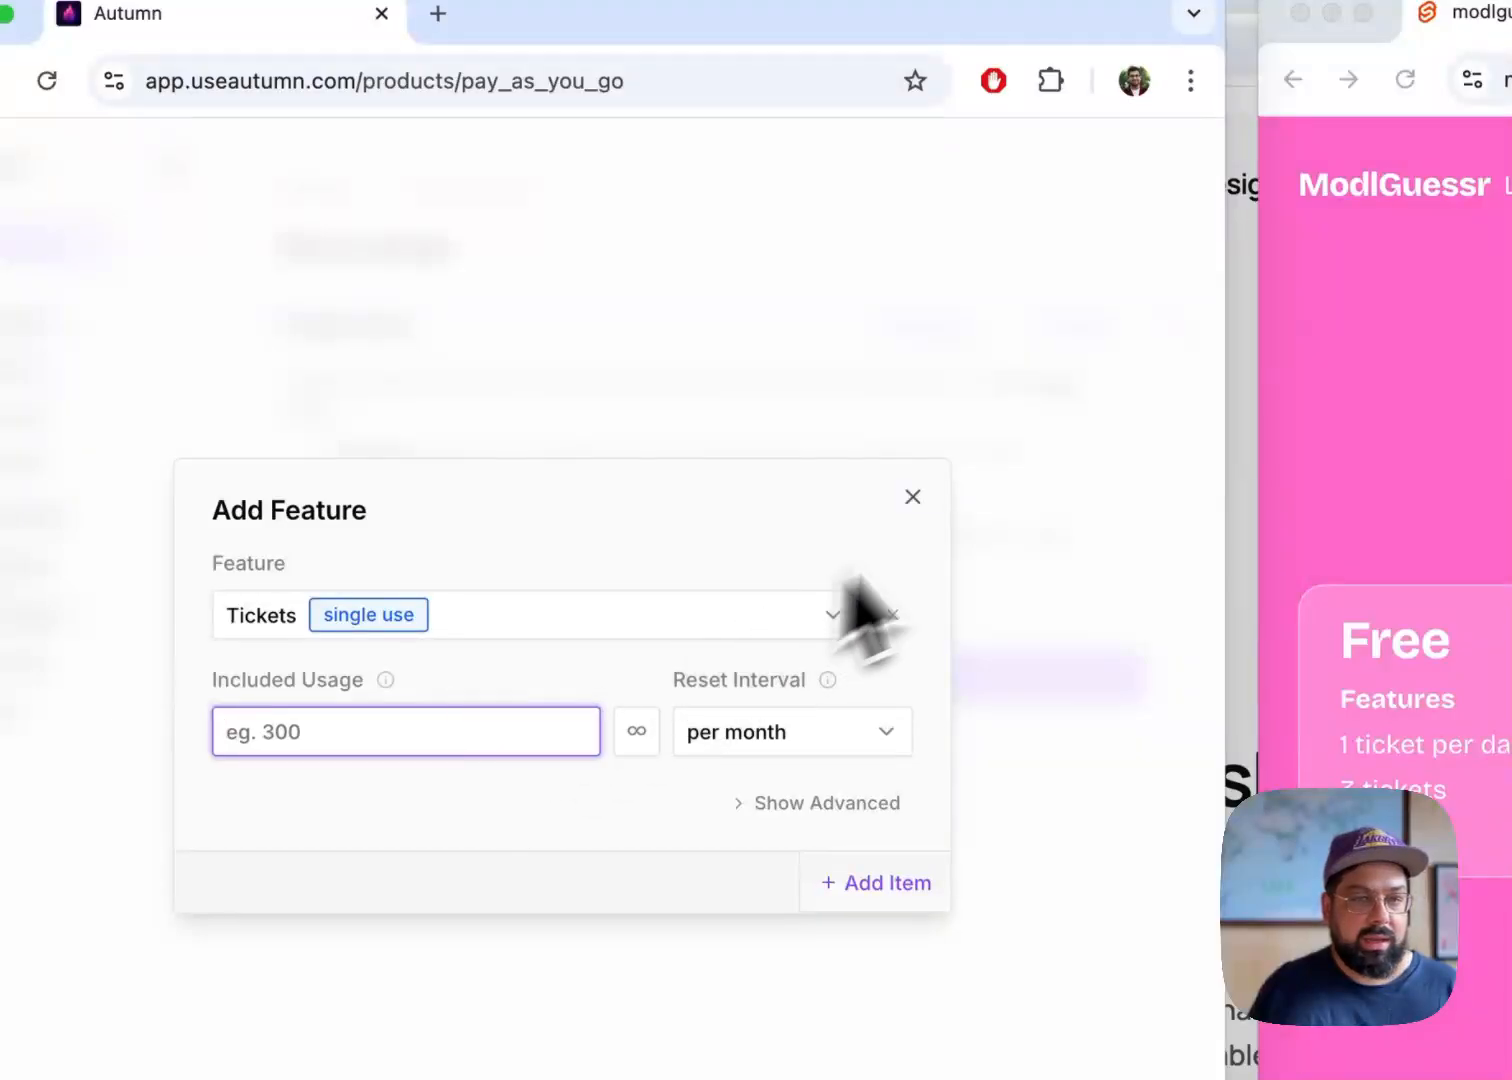
{"action": "left_click", "coordinate": [912, 497]}
Add a variable price of 0.3 EUR per ticket per month for the Tickets feature, using the Pay Per Use model
{"action": "left_click", "coordinate": [1066, 229]}
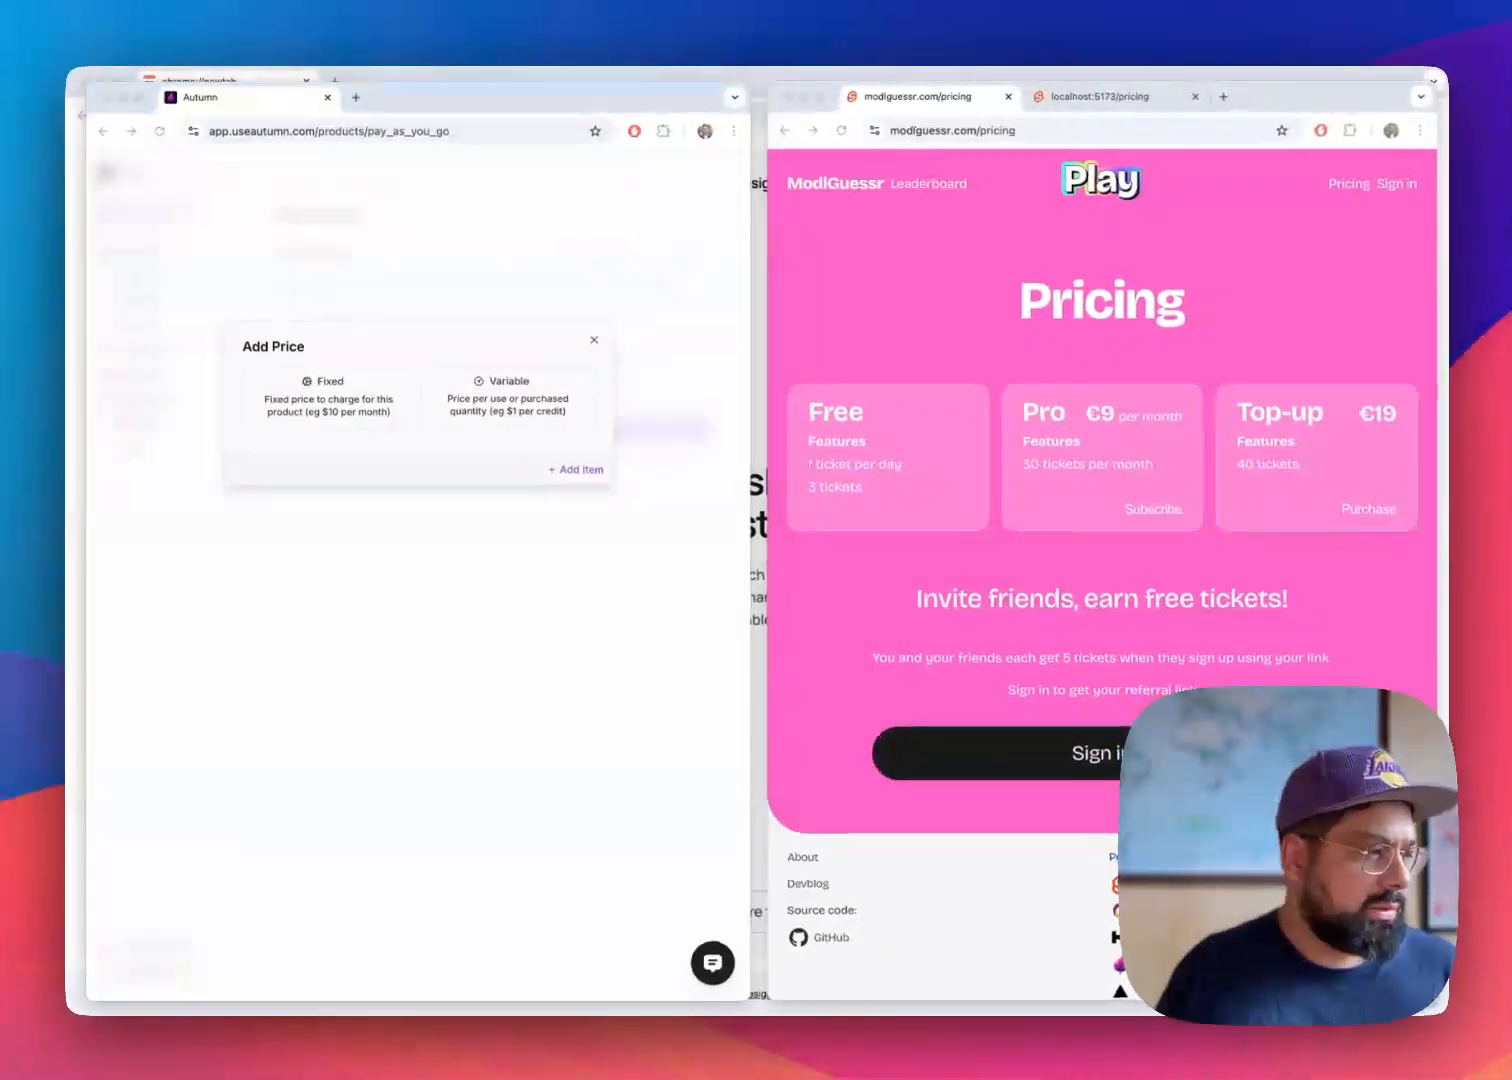
{"action": "left_click", "coordinate": [505, 412]}
{"action": "left_click", "coordinate": [580, 455]}
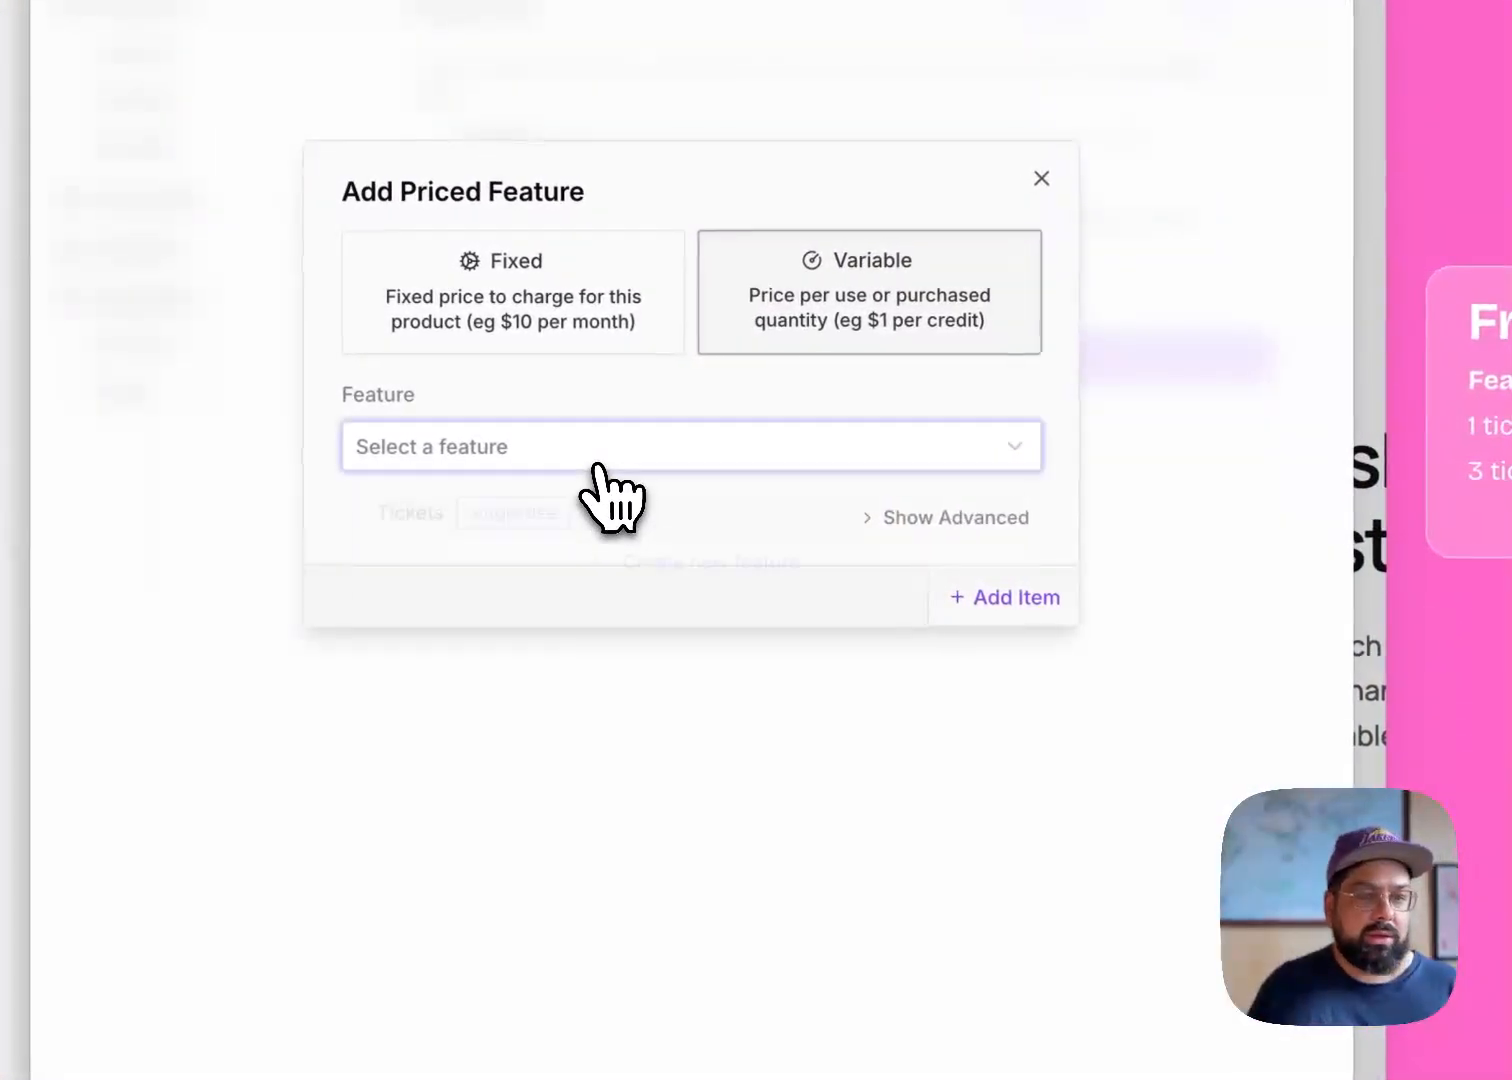
{"action": "left_click", "coordinate": [465, 505]}
{"action": "left_click", "coordinate": [493, 562]}
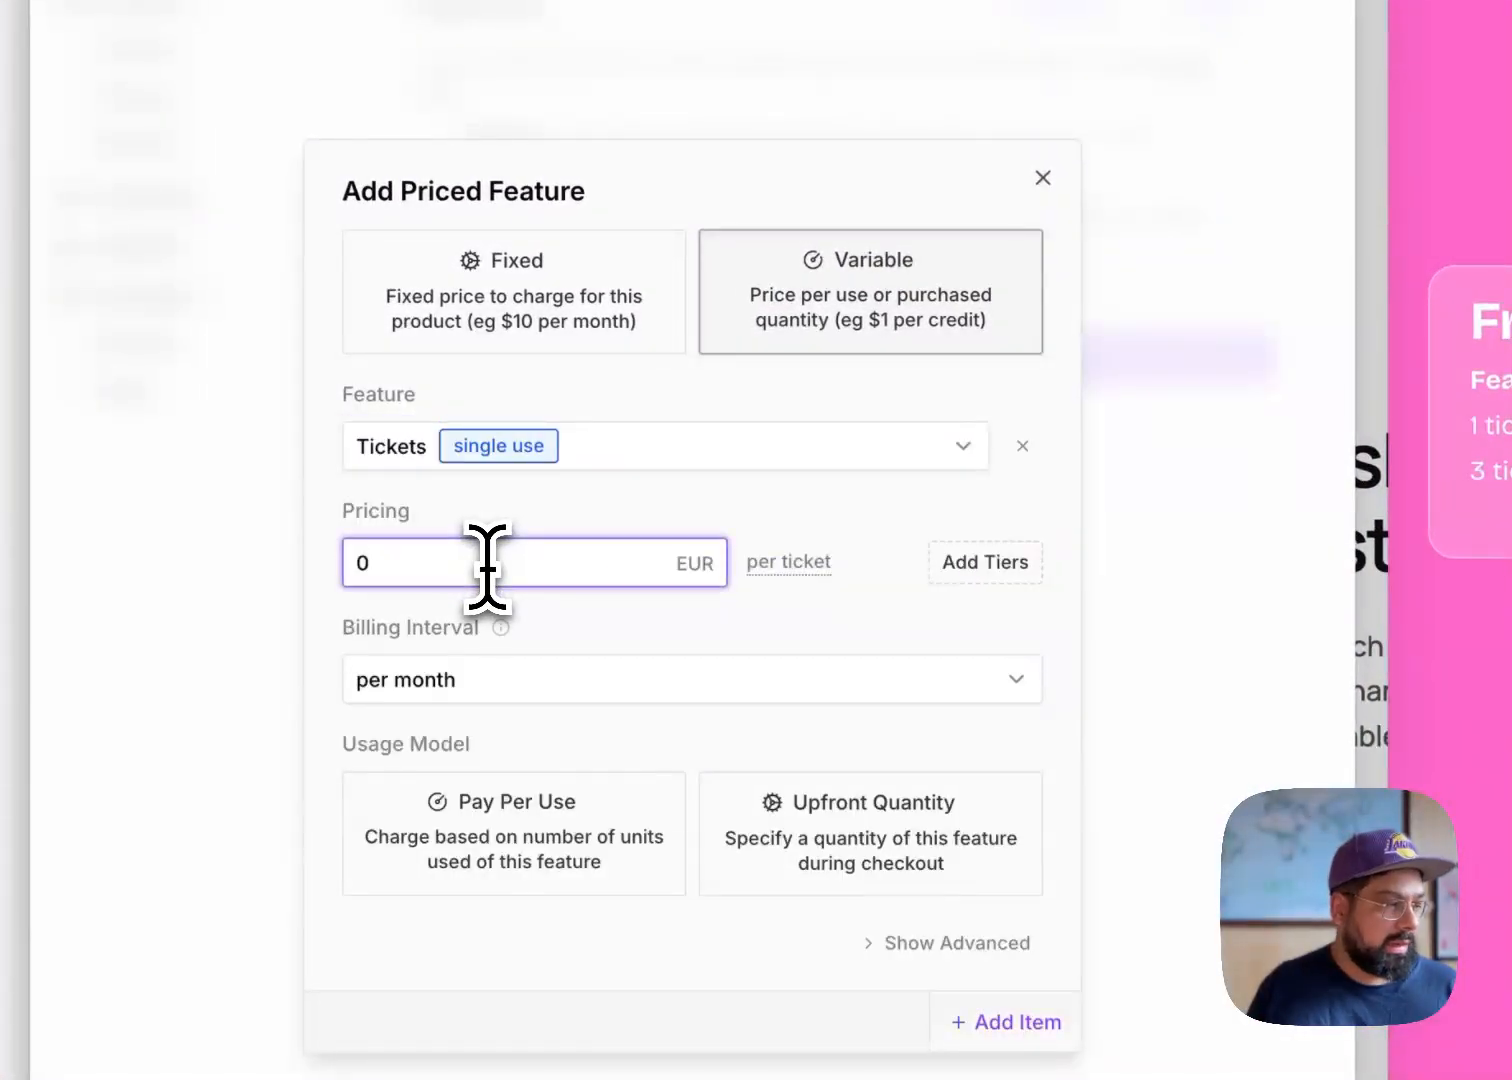
{"action": "type", "text": "0.3"}
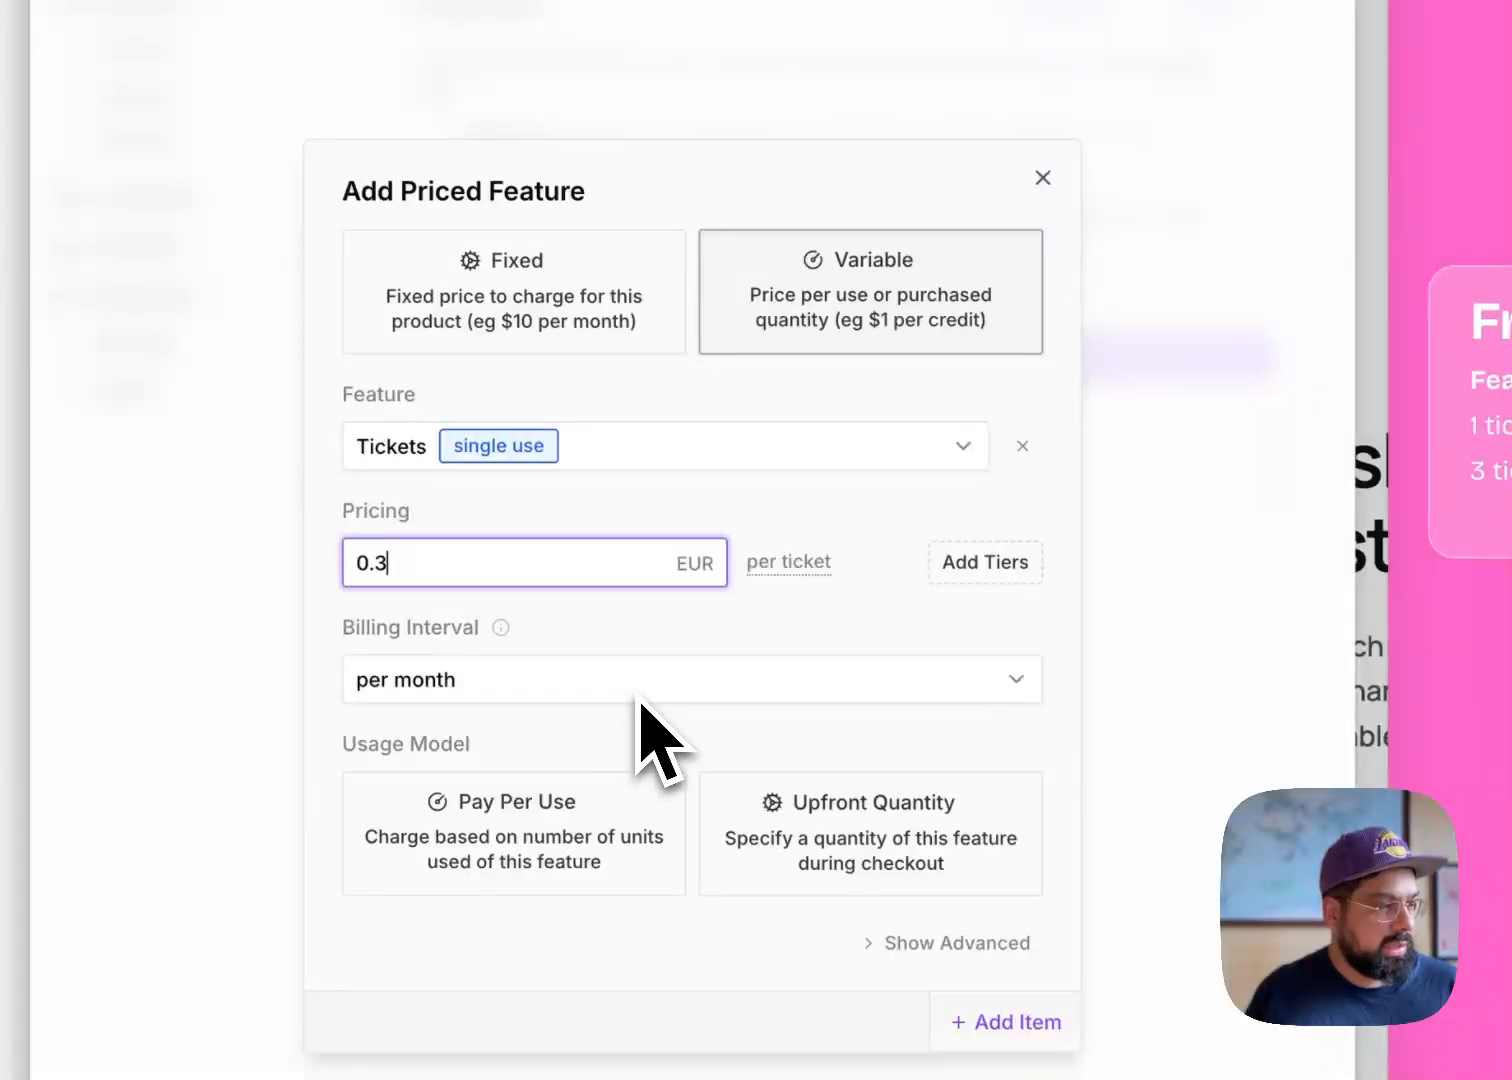
{"action": "left_click", "coordinate": [583, 835]}
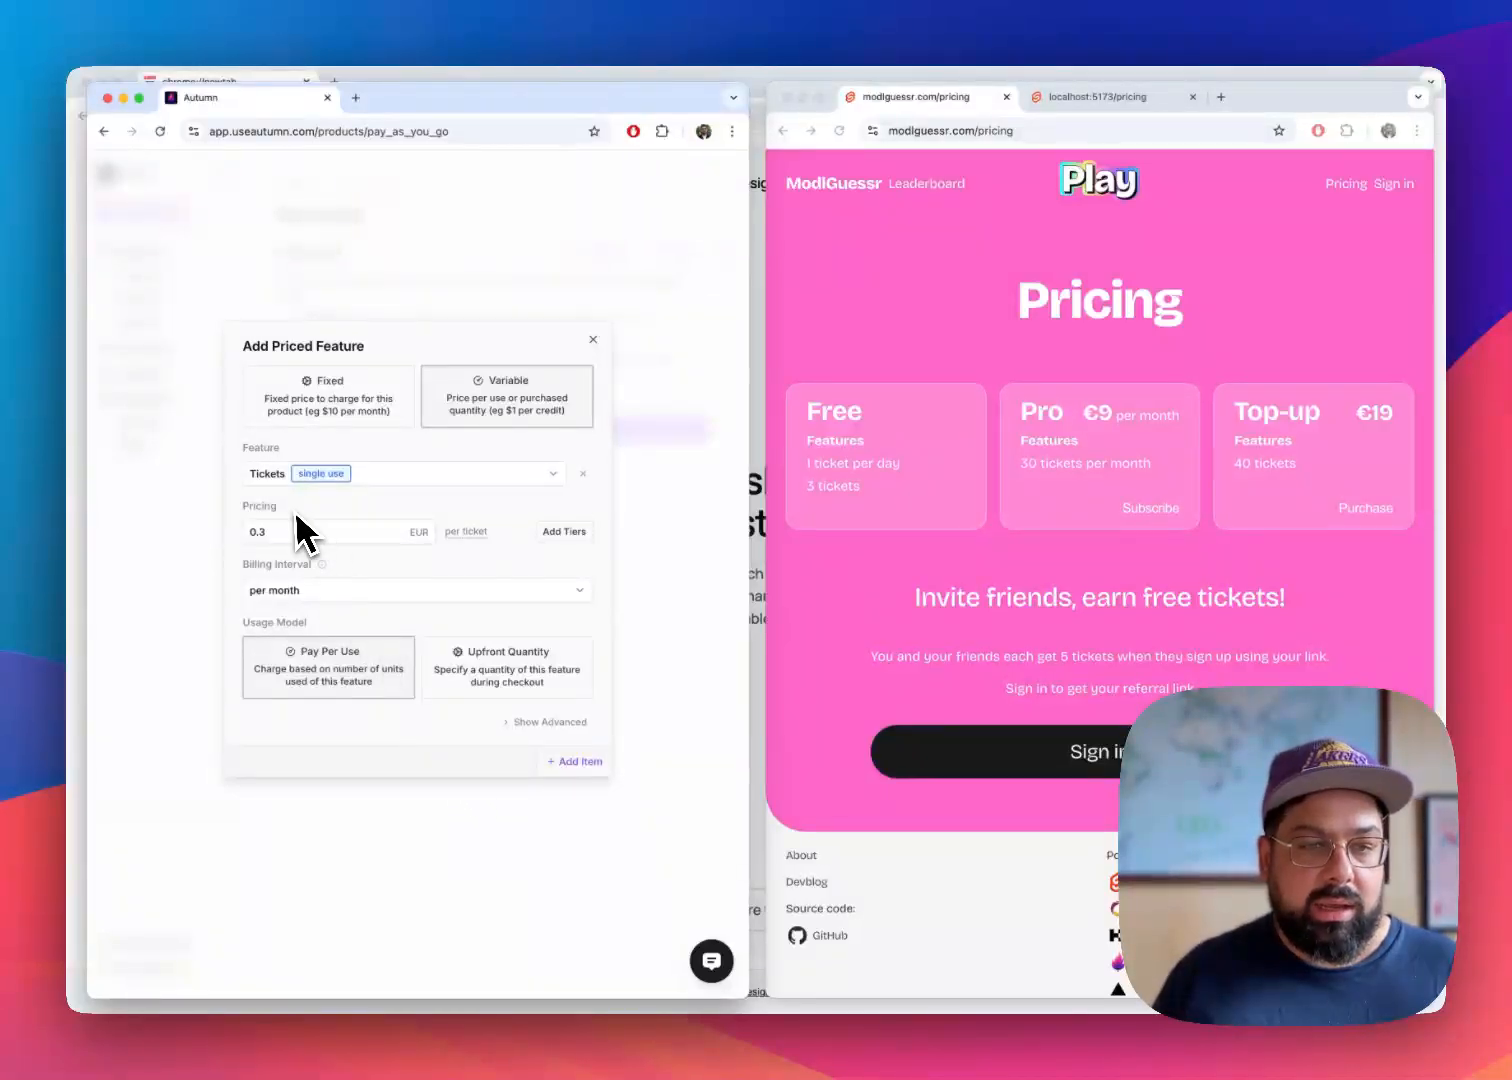
{"action": "double_click", "coordinate": [270, 530]}
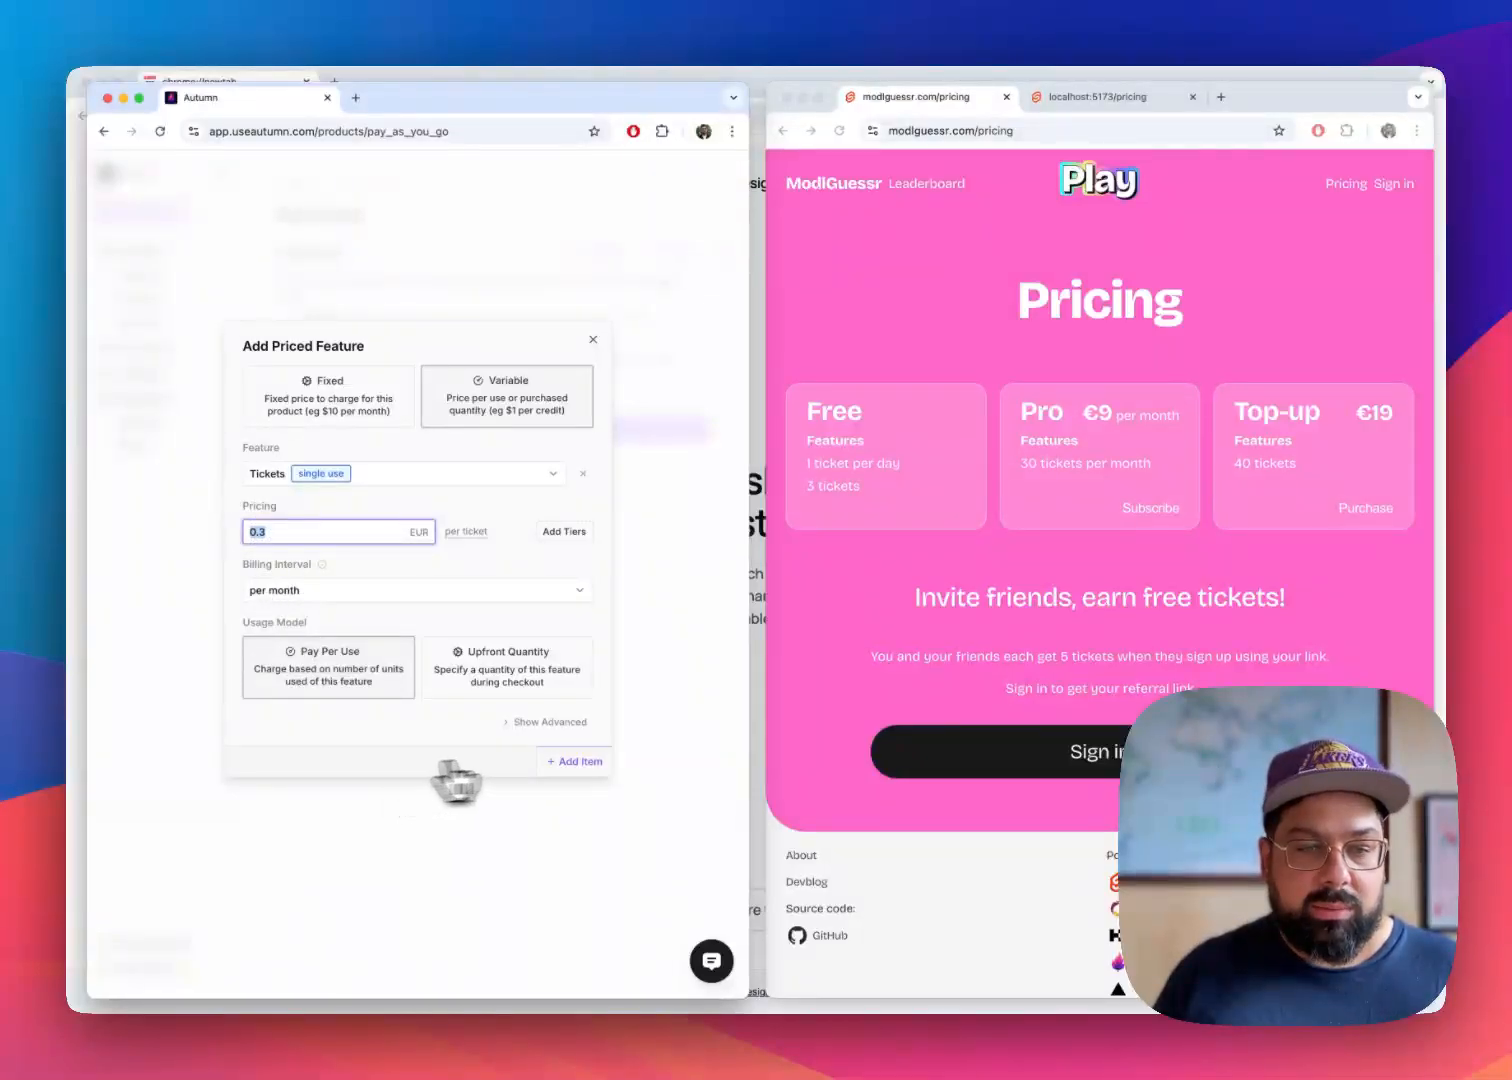
{"action": "left_click", "coordinate": [578, 762]}
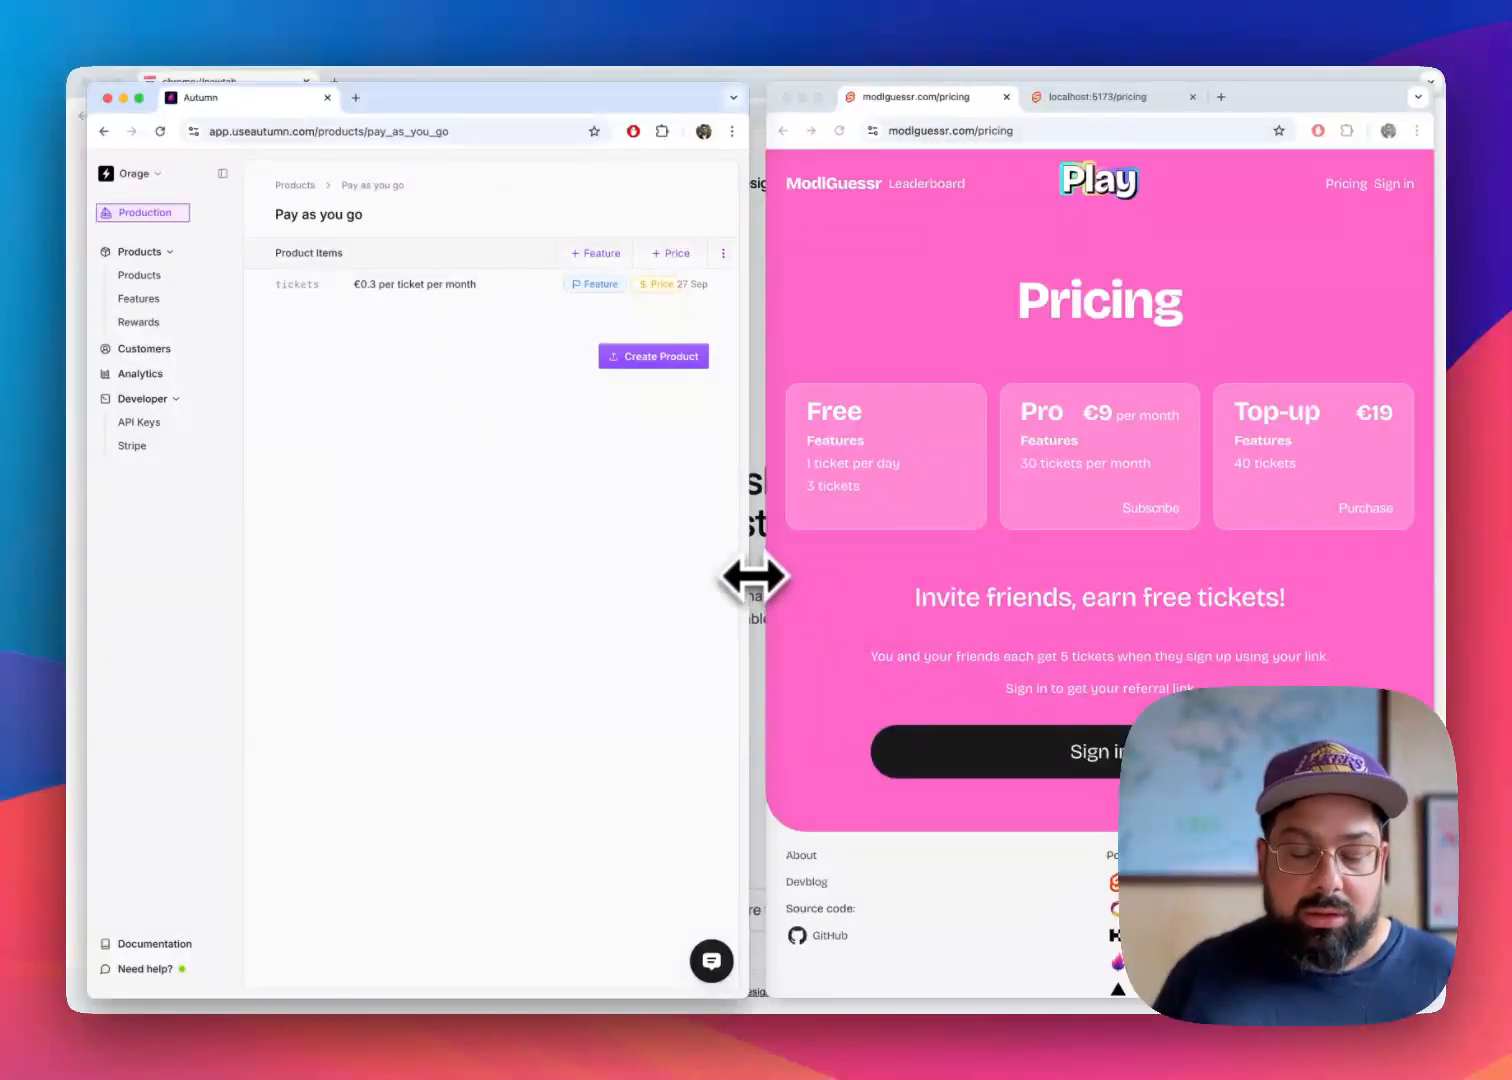
Save the Pay as you go product and reload the live ModlGuessr pricing page to check the plan
{"action": "left_click", "coordinate": [666, 361]}
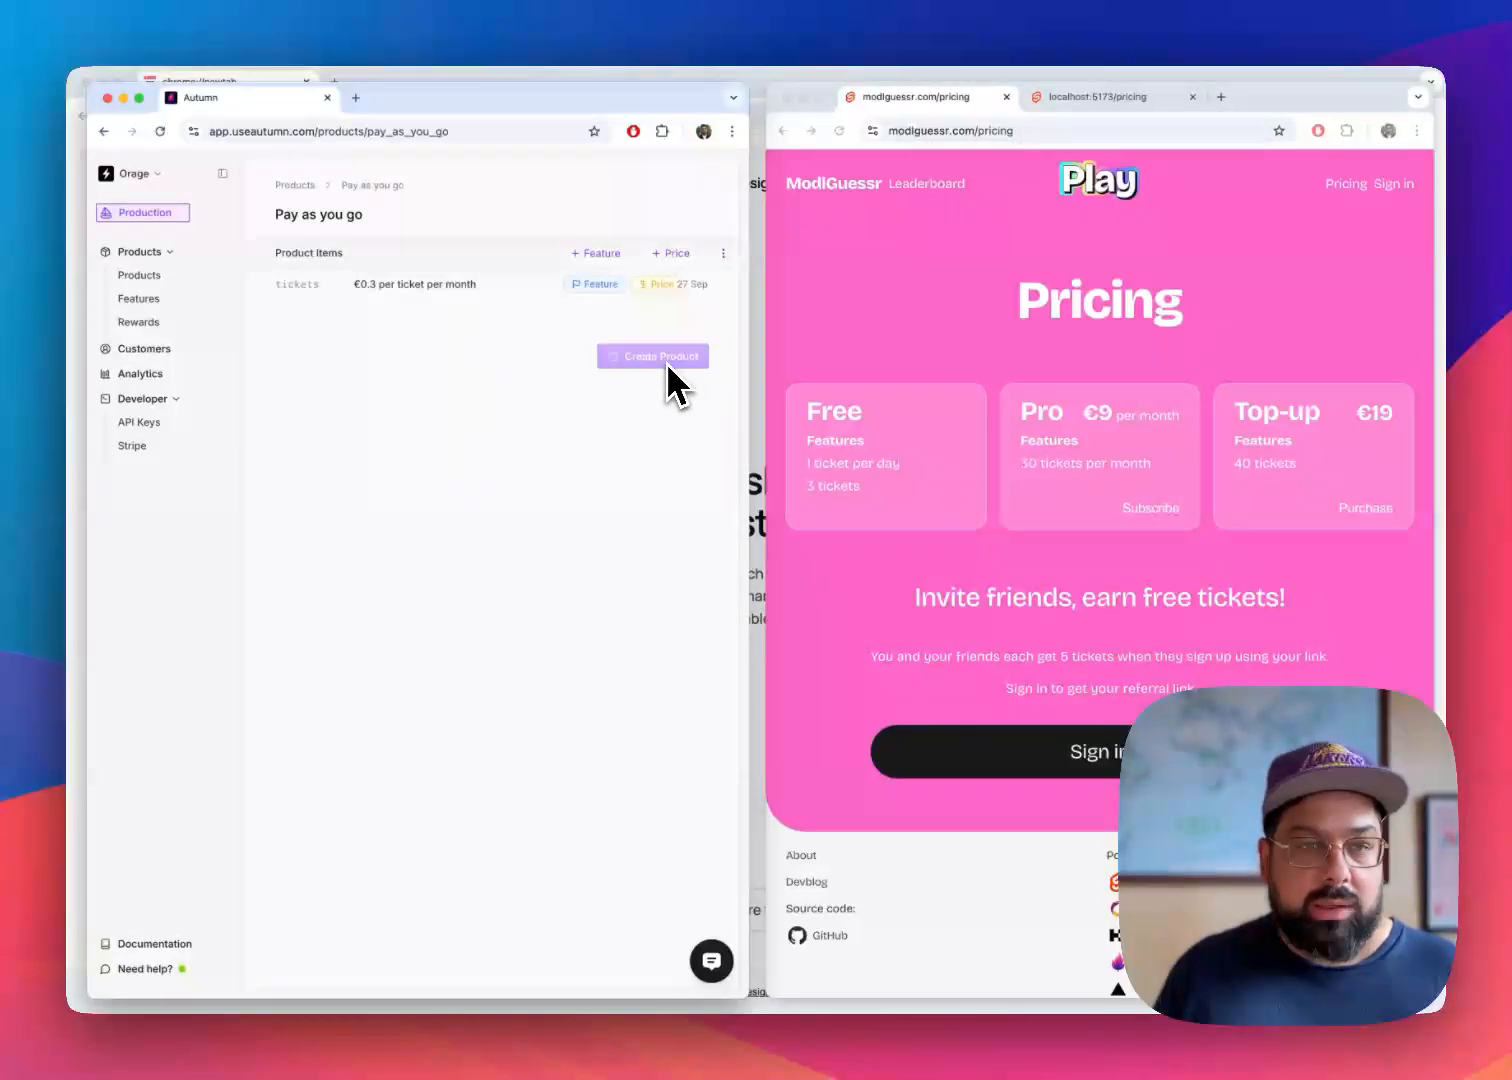
{"action": "left_click", "coordinate": [873, 280]}
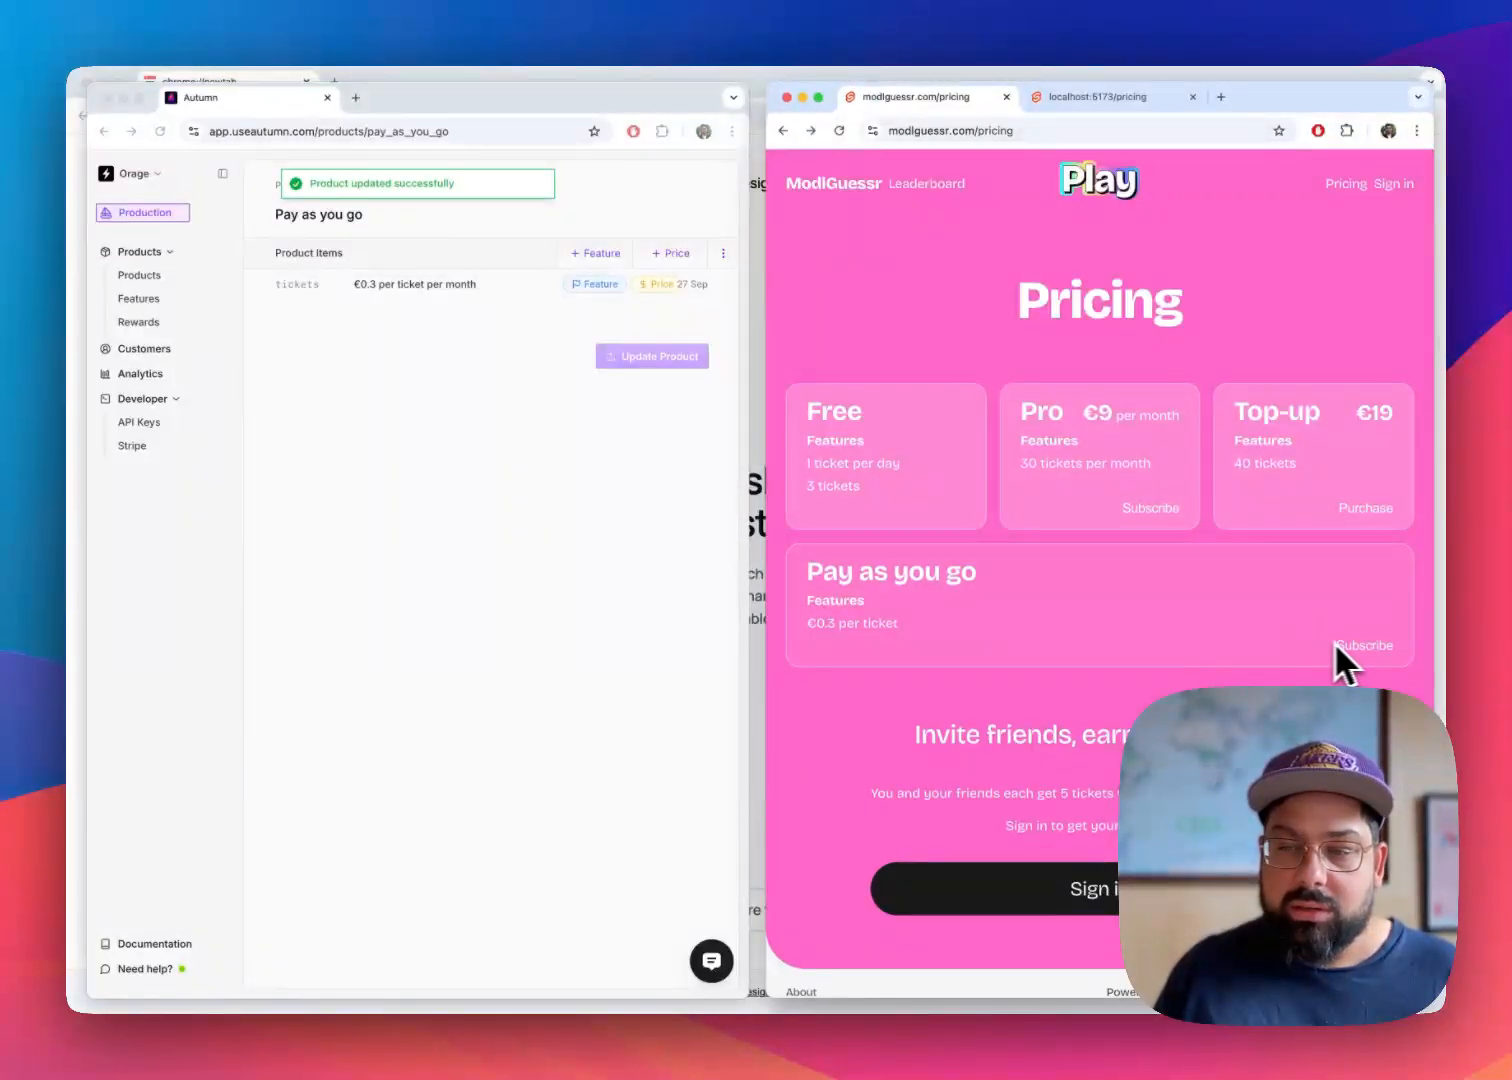
Widen the Autumn window to expose the product properties, and assign the Free product to a group named Subscription and save it
{"action": "left_click", "coordinate": [426, 500]}
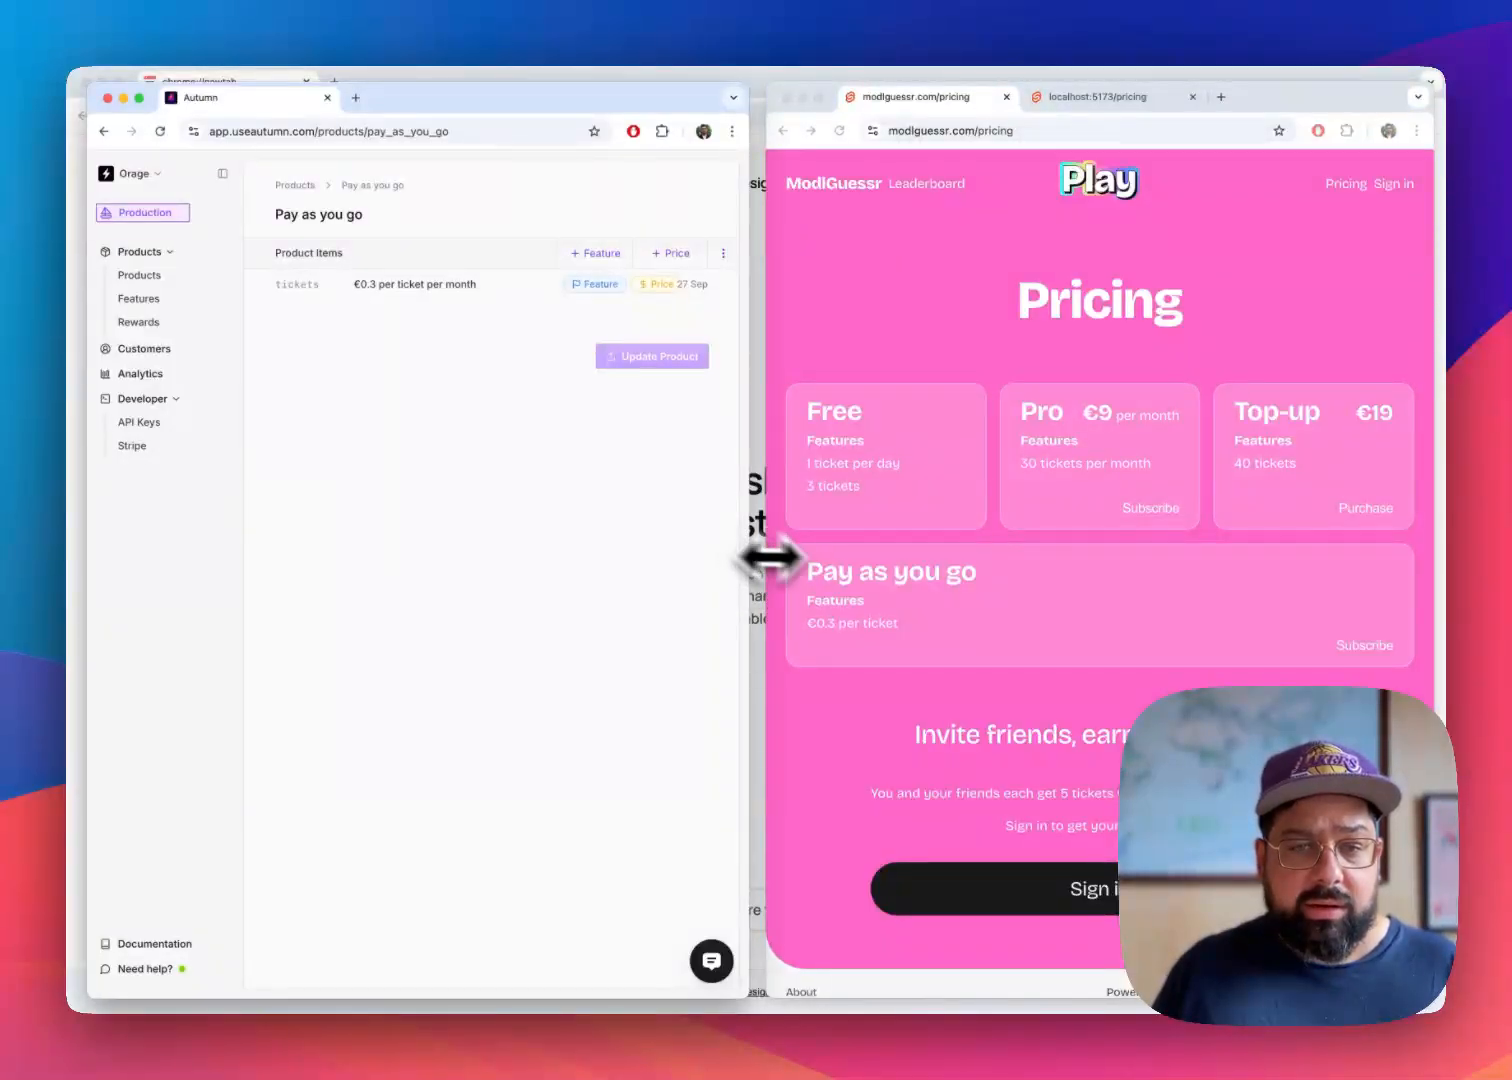
{"action": "left_click_drag", "start_coordinate": [768, 561], "coordinate": [1100, 567]}
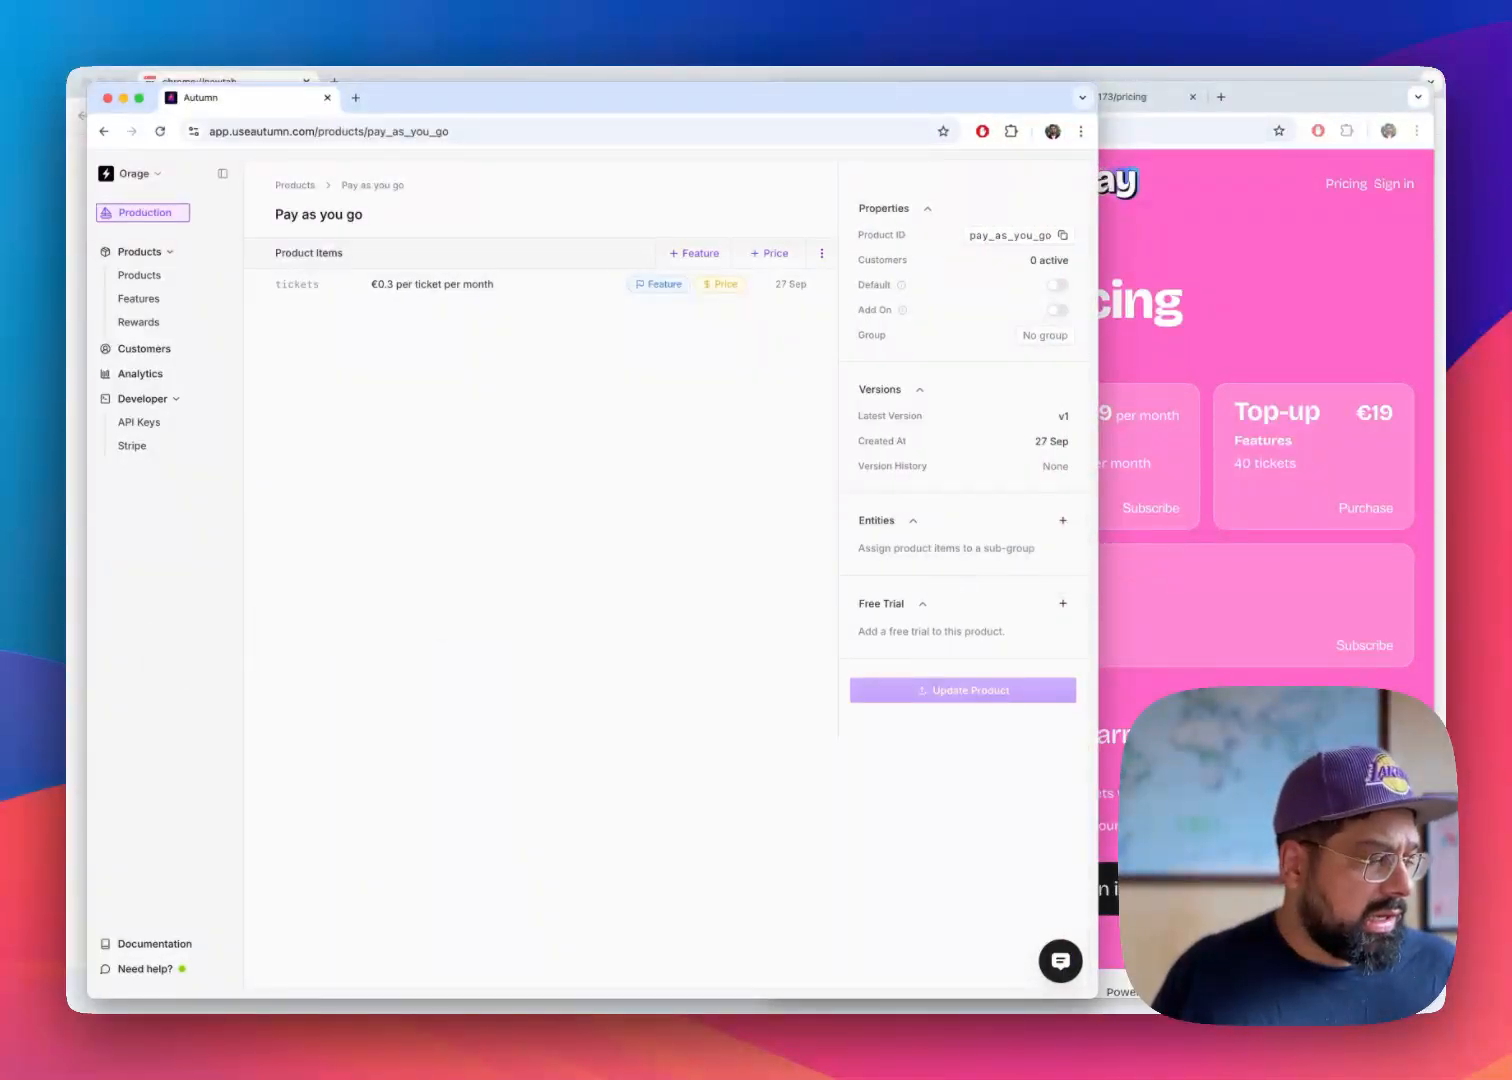
{"action": "key", "text": "super+Tab"}
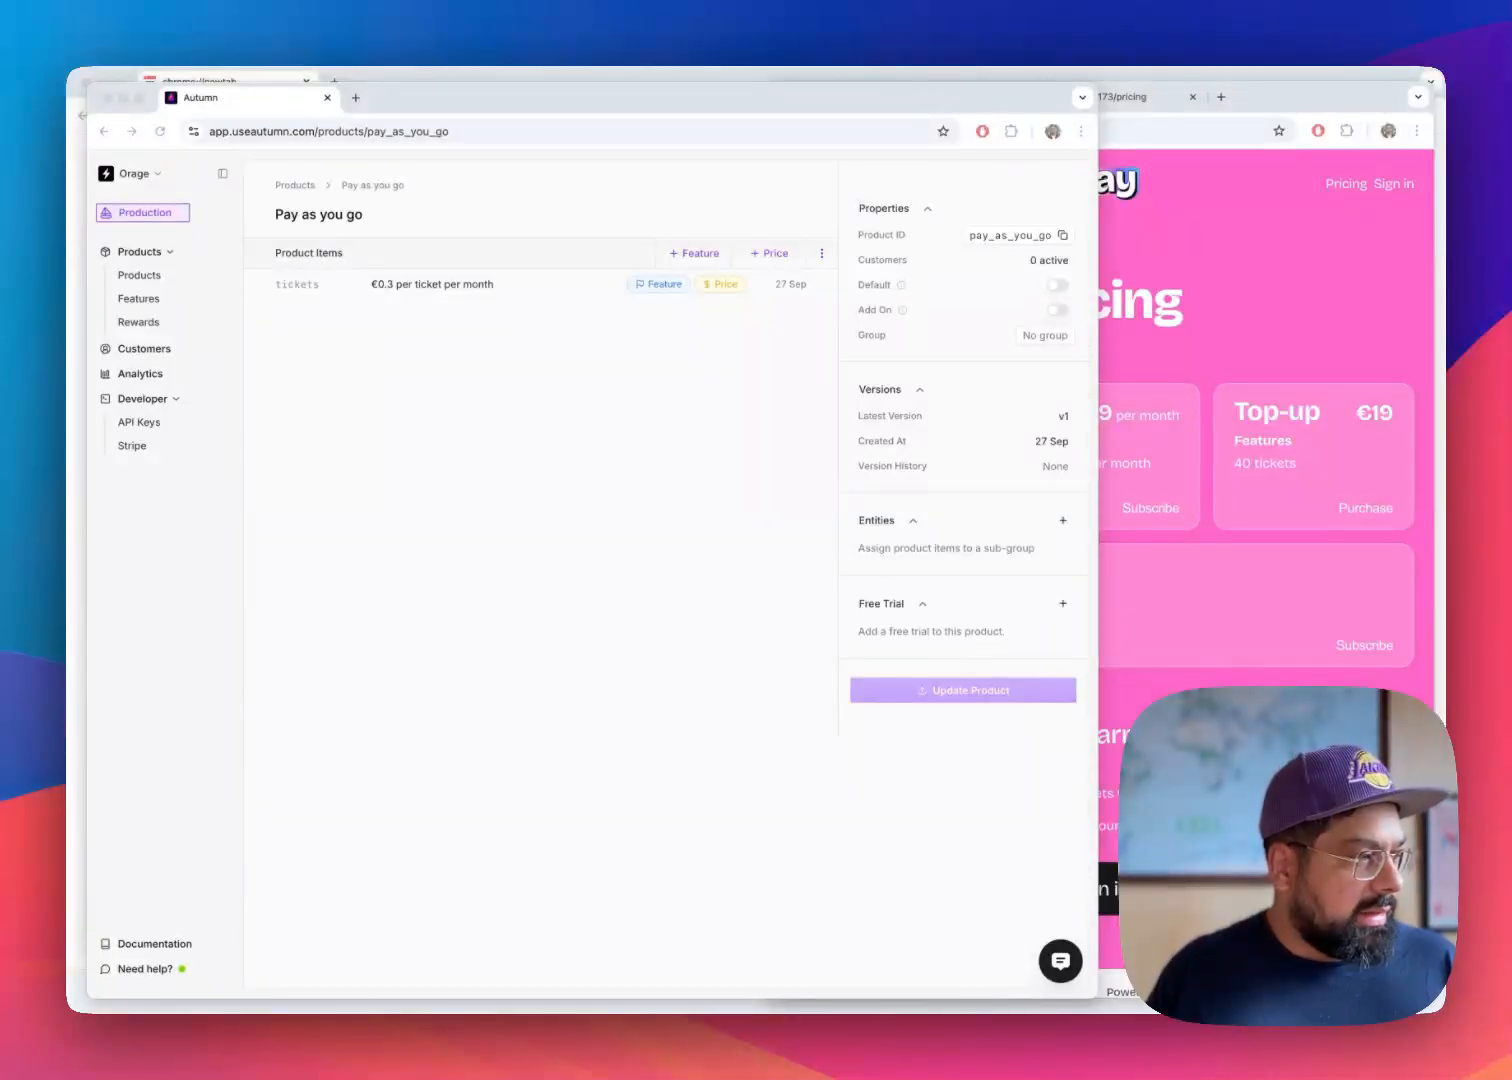
{"action": "left_click", "coordinate": [472, 489]}
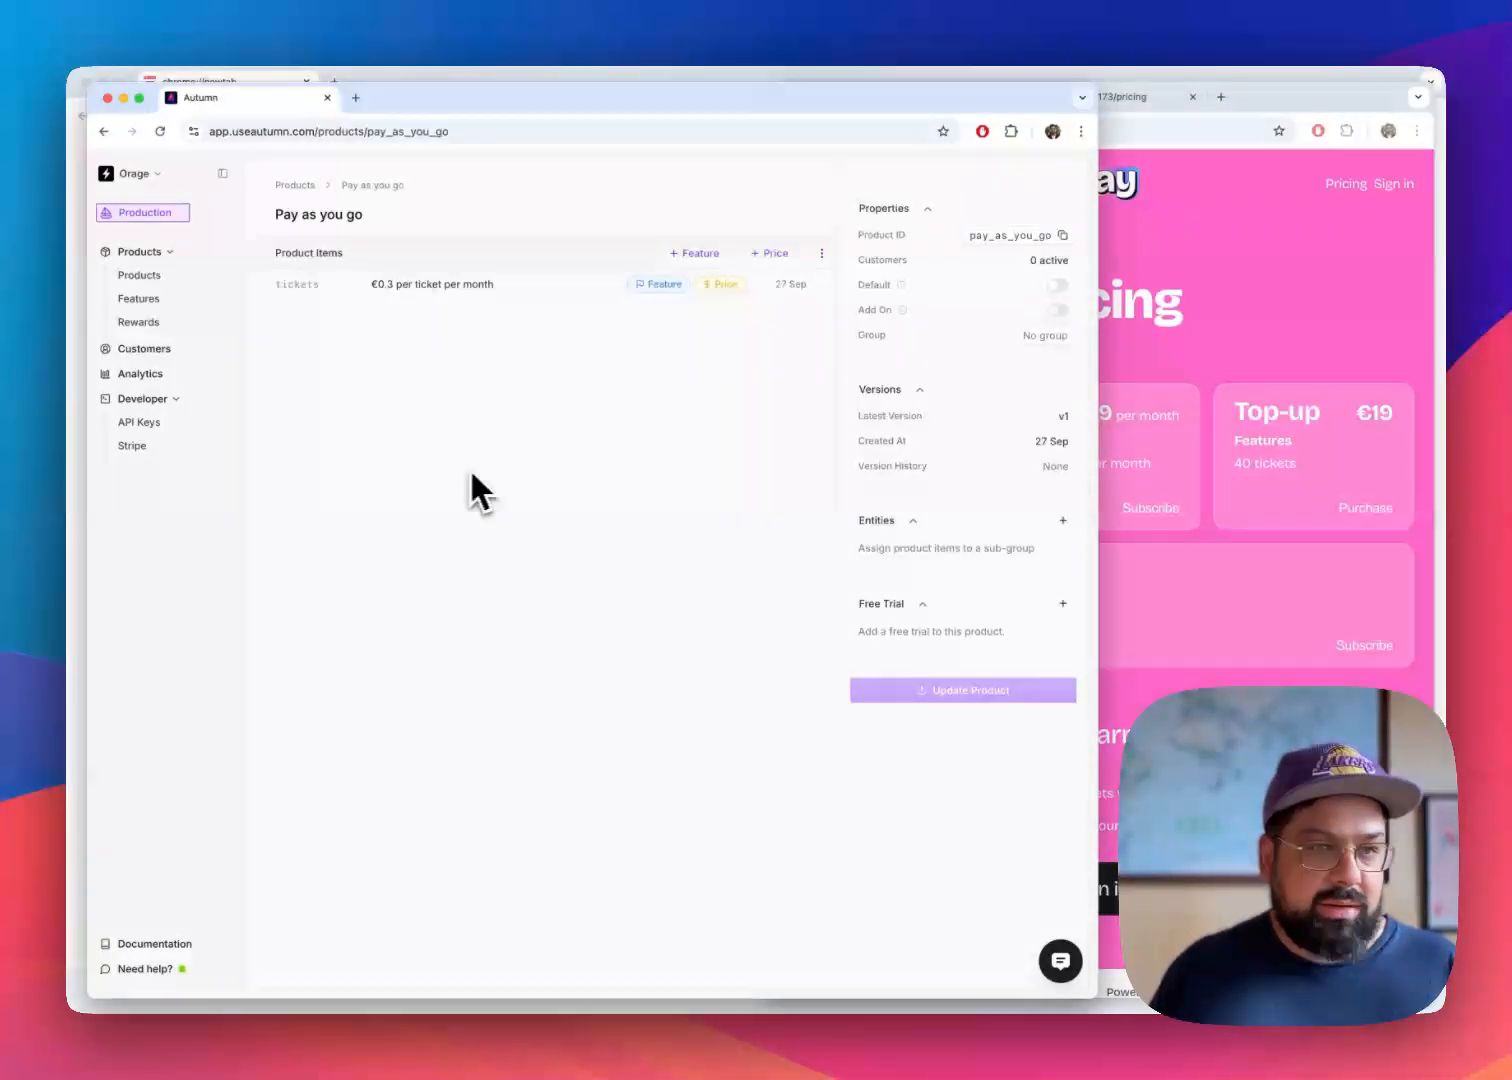
{"action": "left_click", "coordinate": [151, 274]}
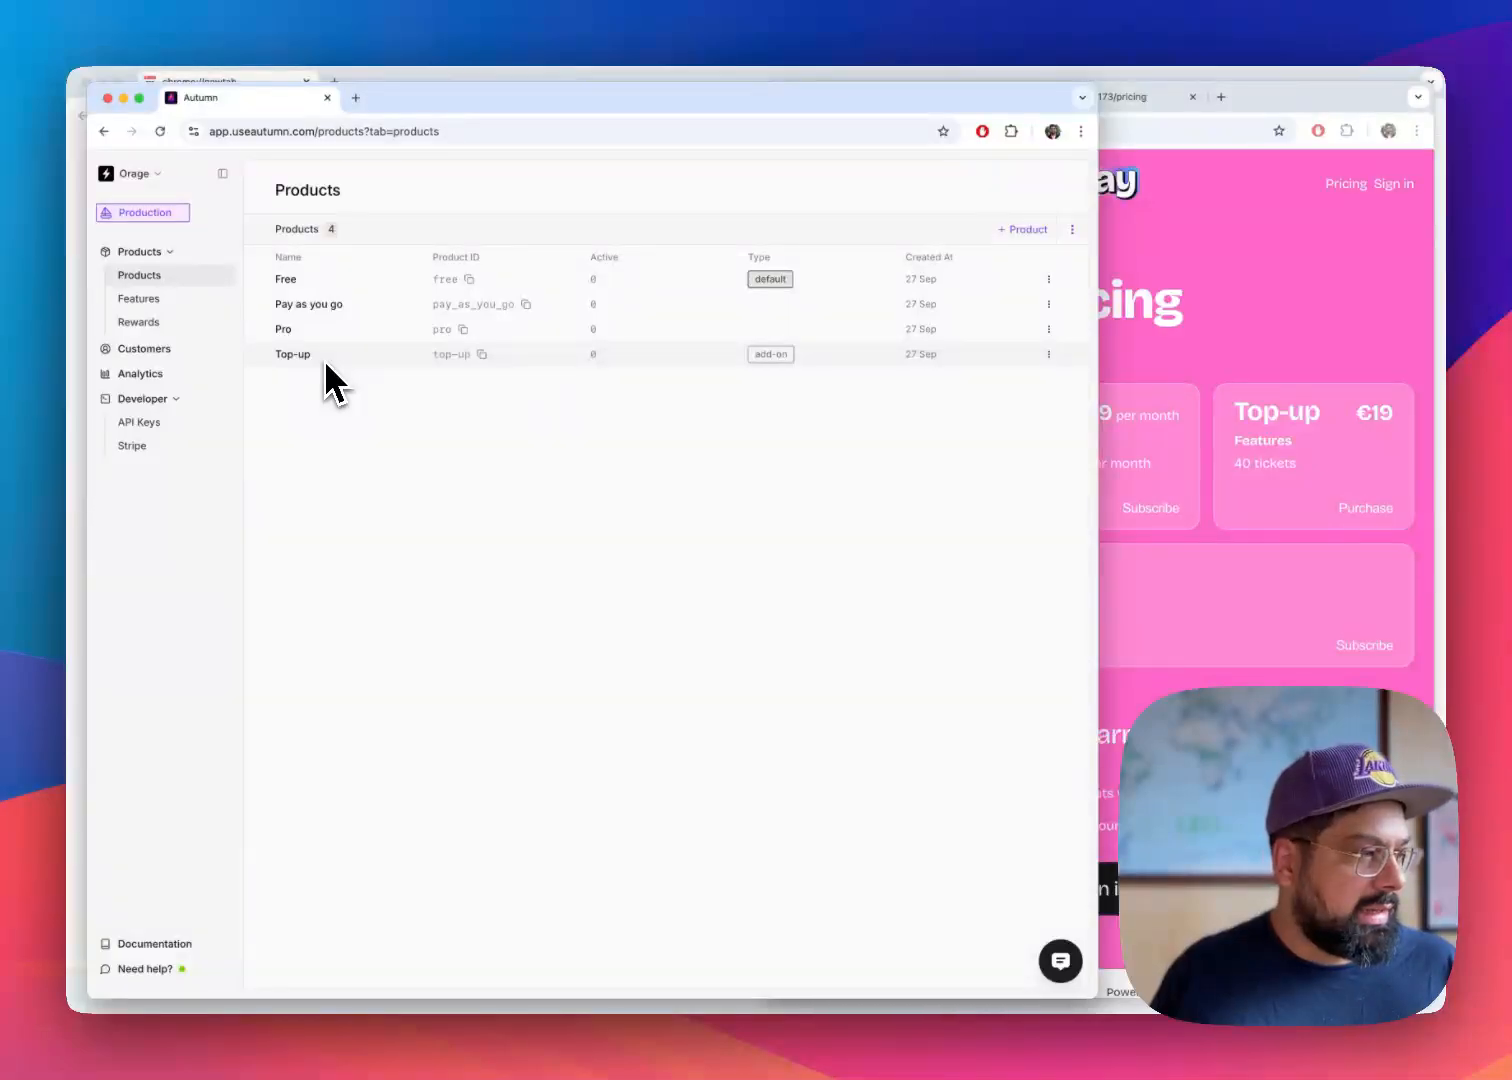
{"action": "left_click", "coordinate": [328, 284]}
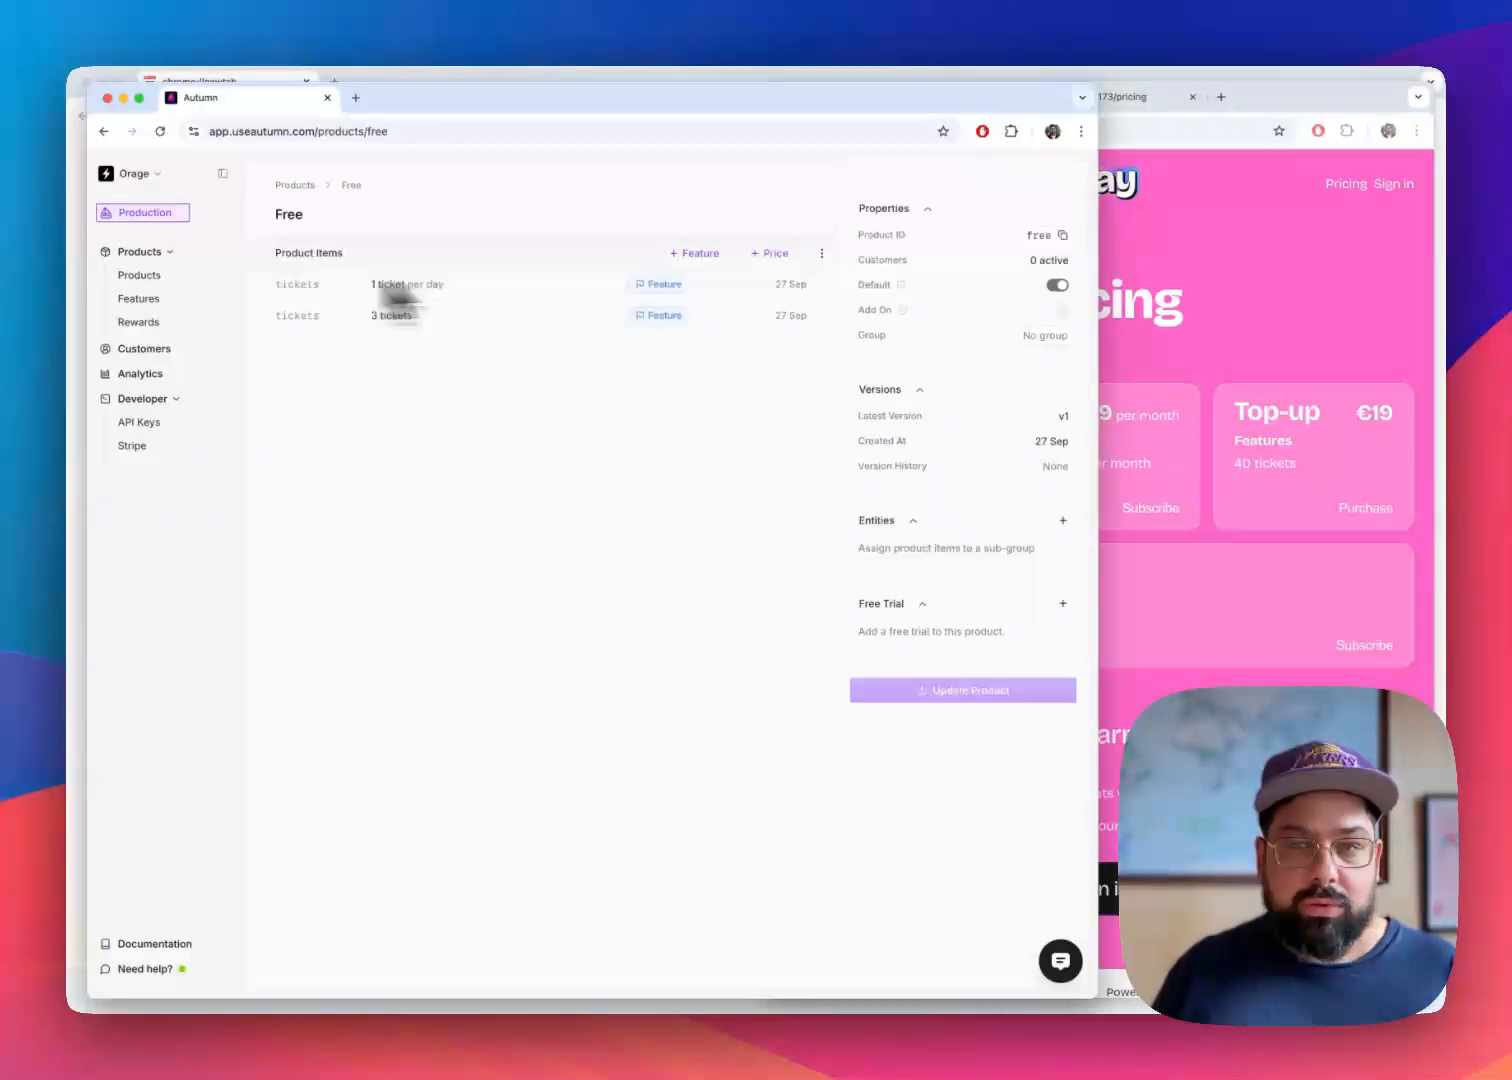
{"action": "left_click", "coordinate": [1063, 343]}
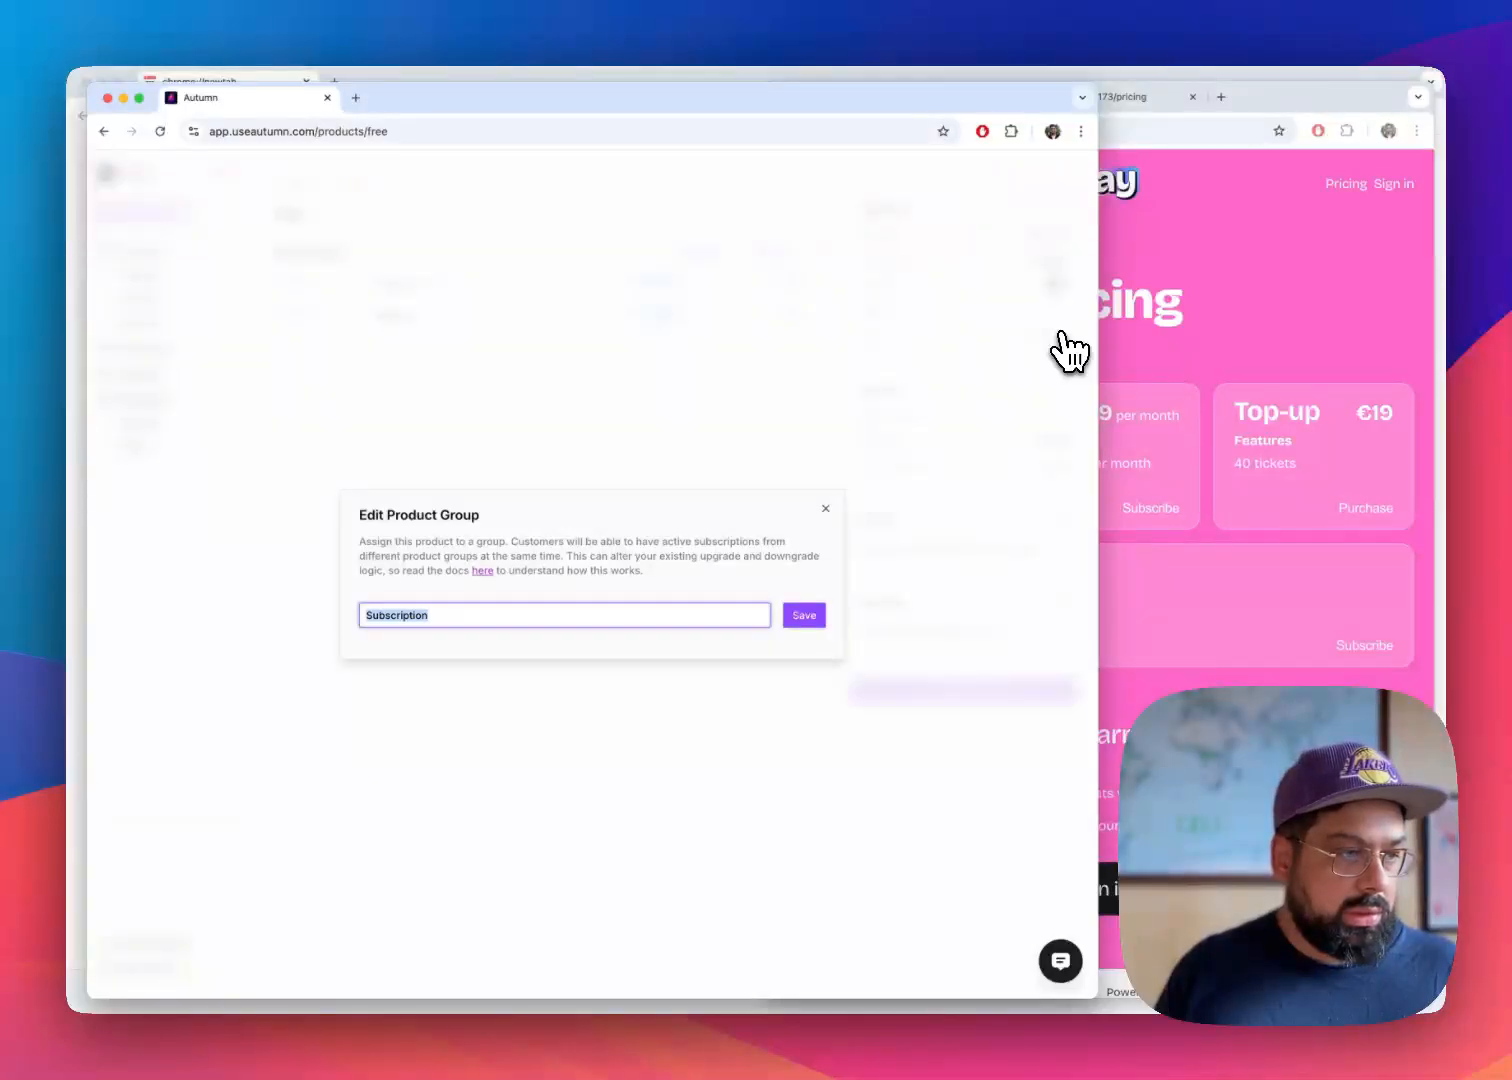
{"action": "left_click", "coordinate": [808, 615]}
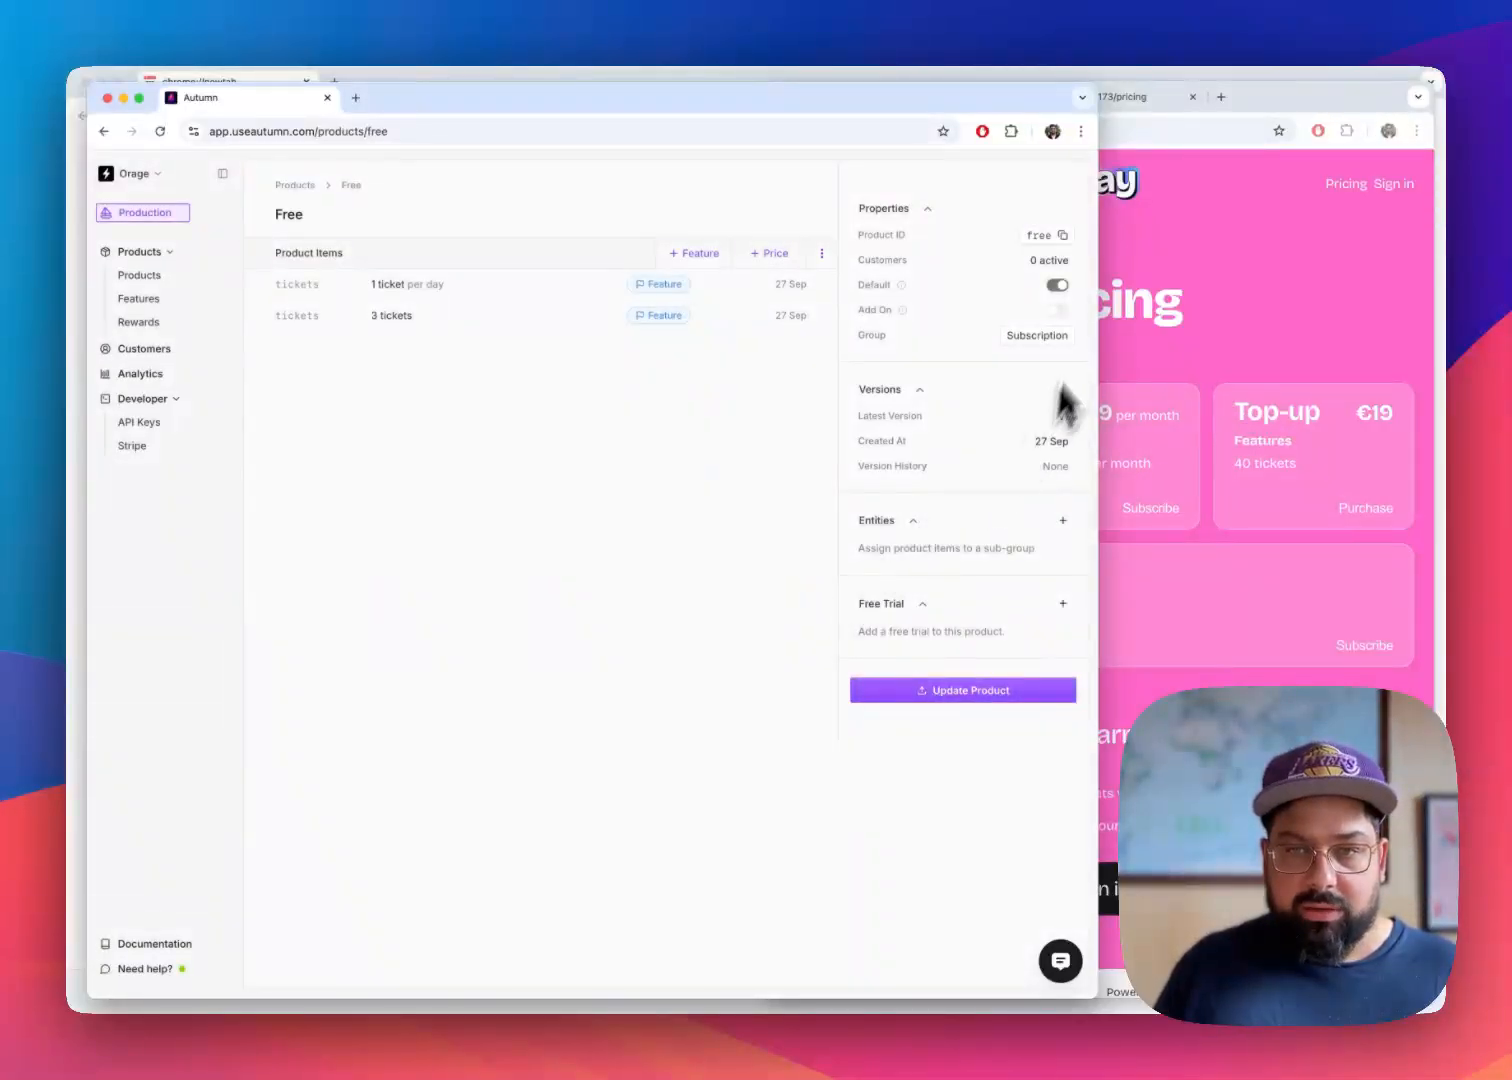
{"action": "left_click", "coordinate": [962, 692]}
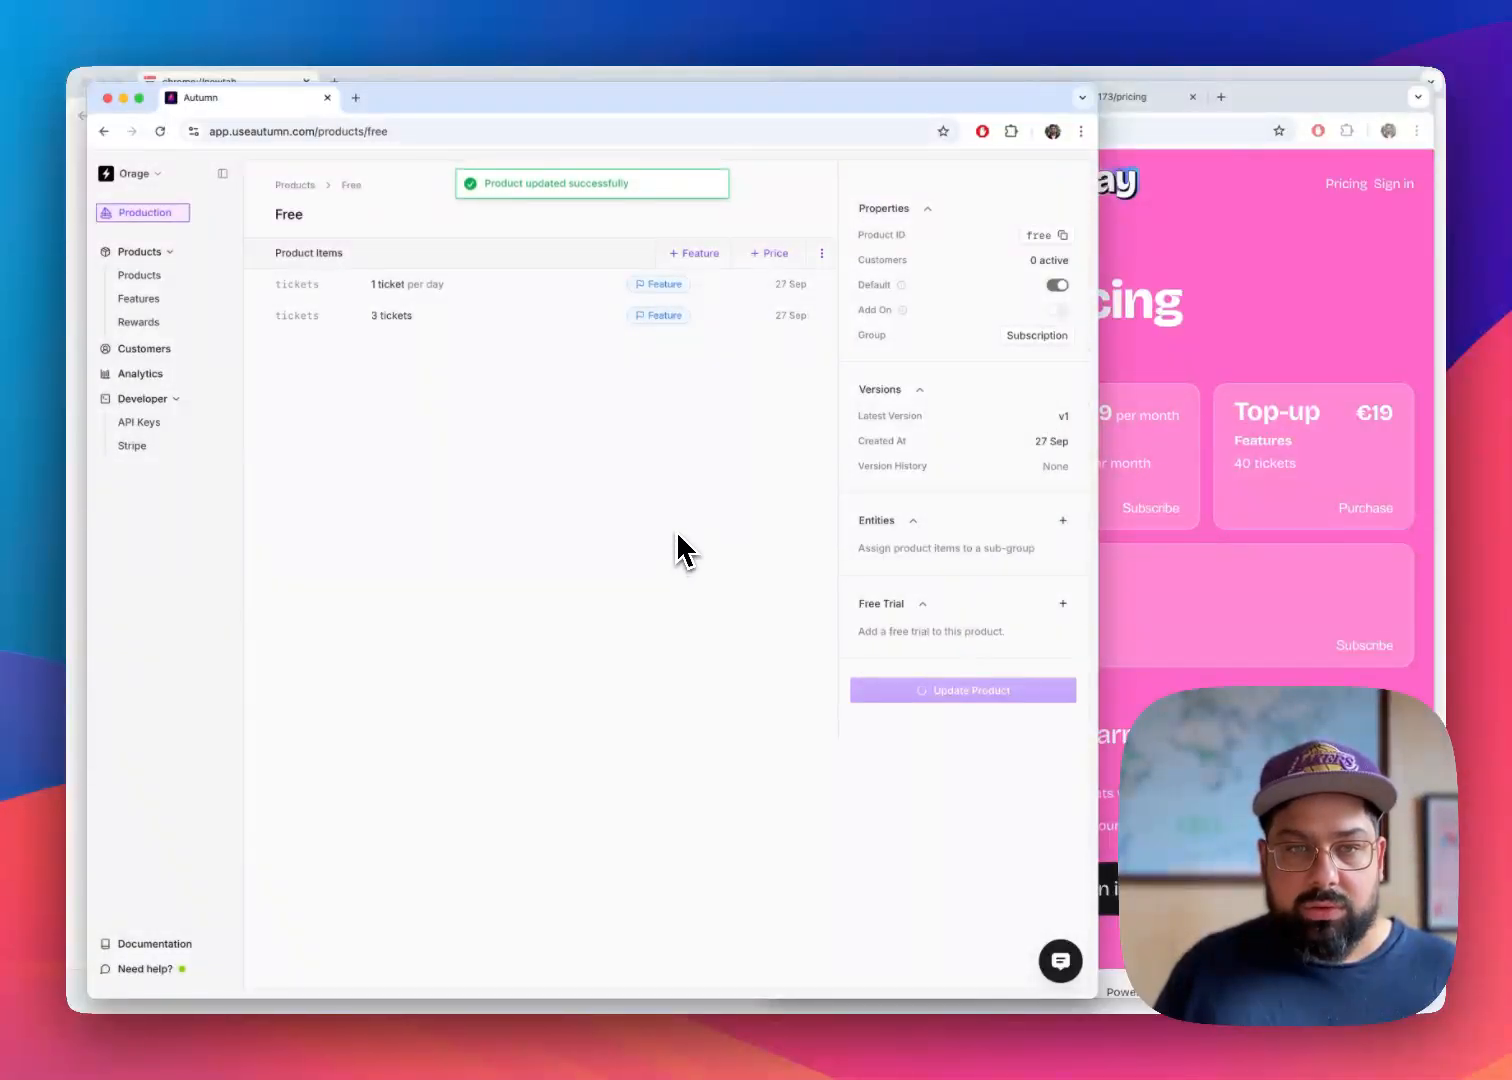
Open the Pro product, assign it to the Subscription group and save the update
{"action": "left_click", "coordinate": [196, 275]}
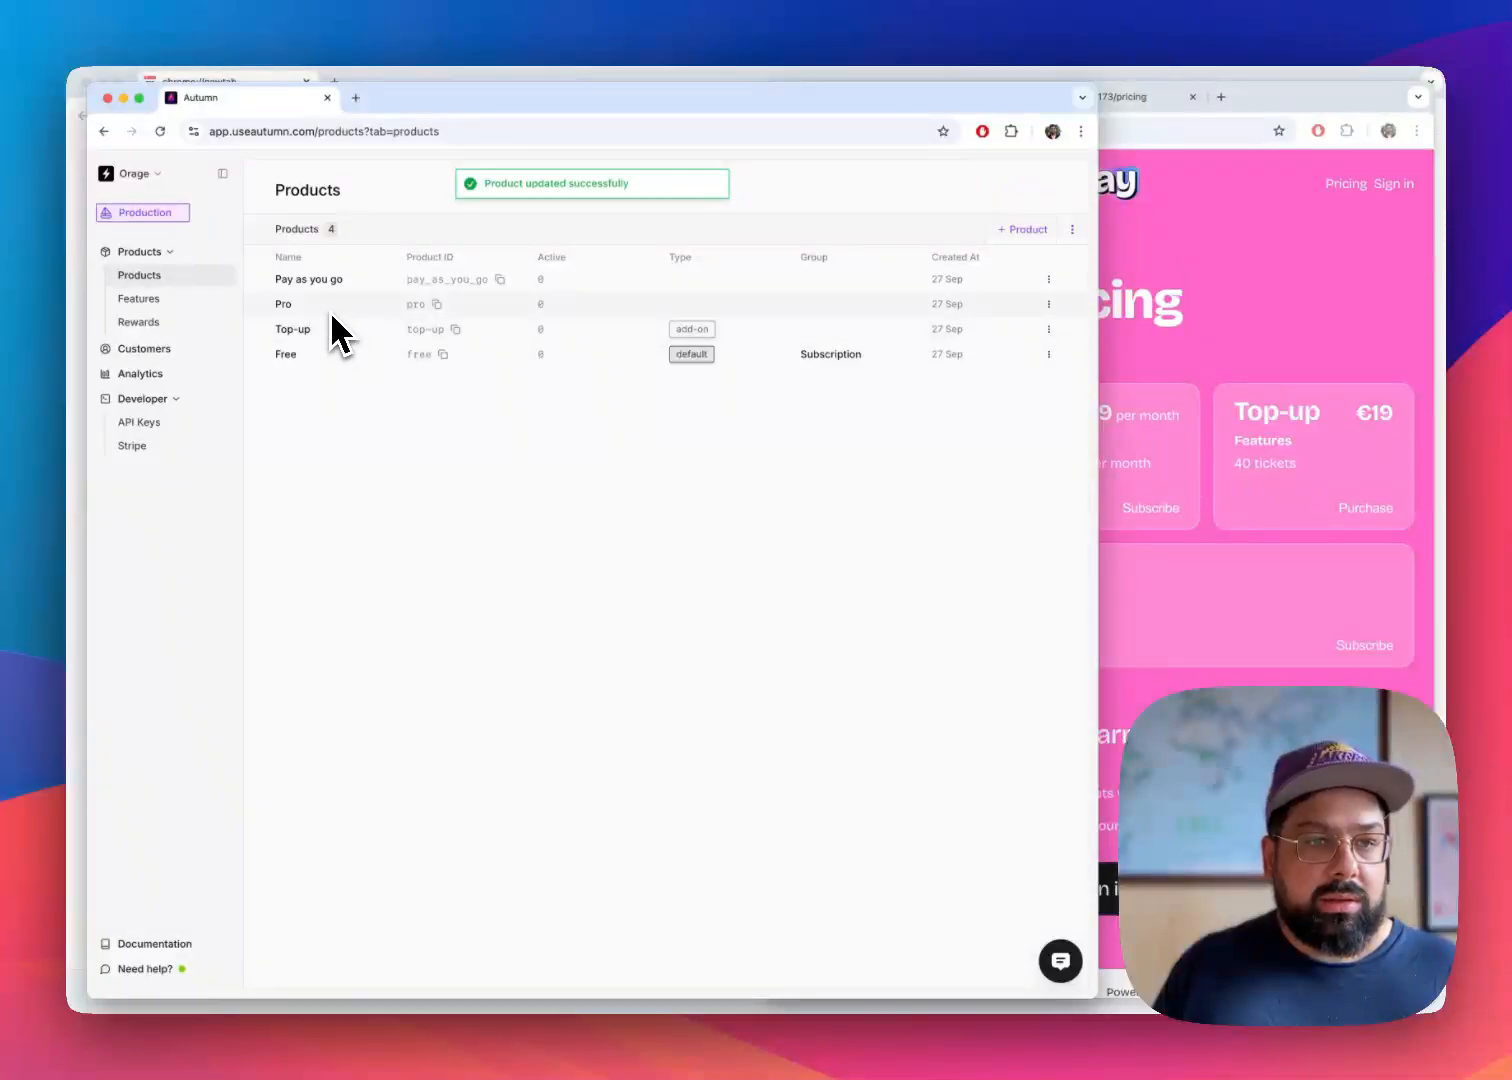
{"action": "left_click", "coordinate": [331, 309]}
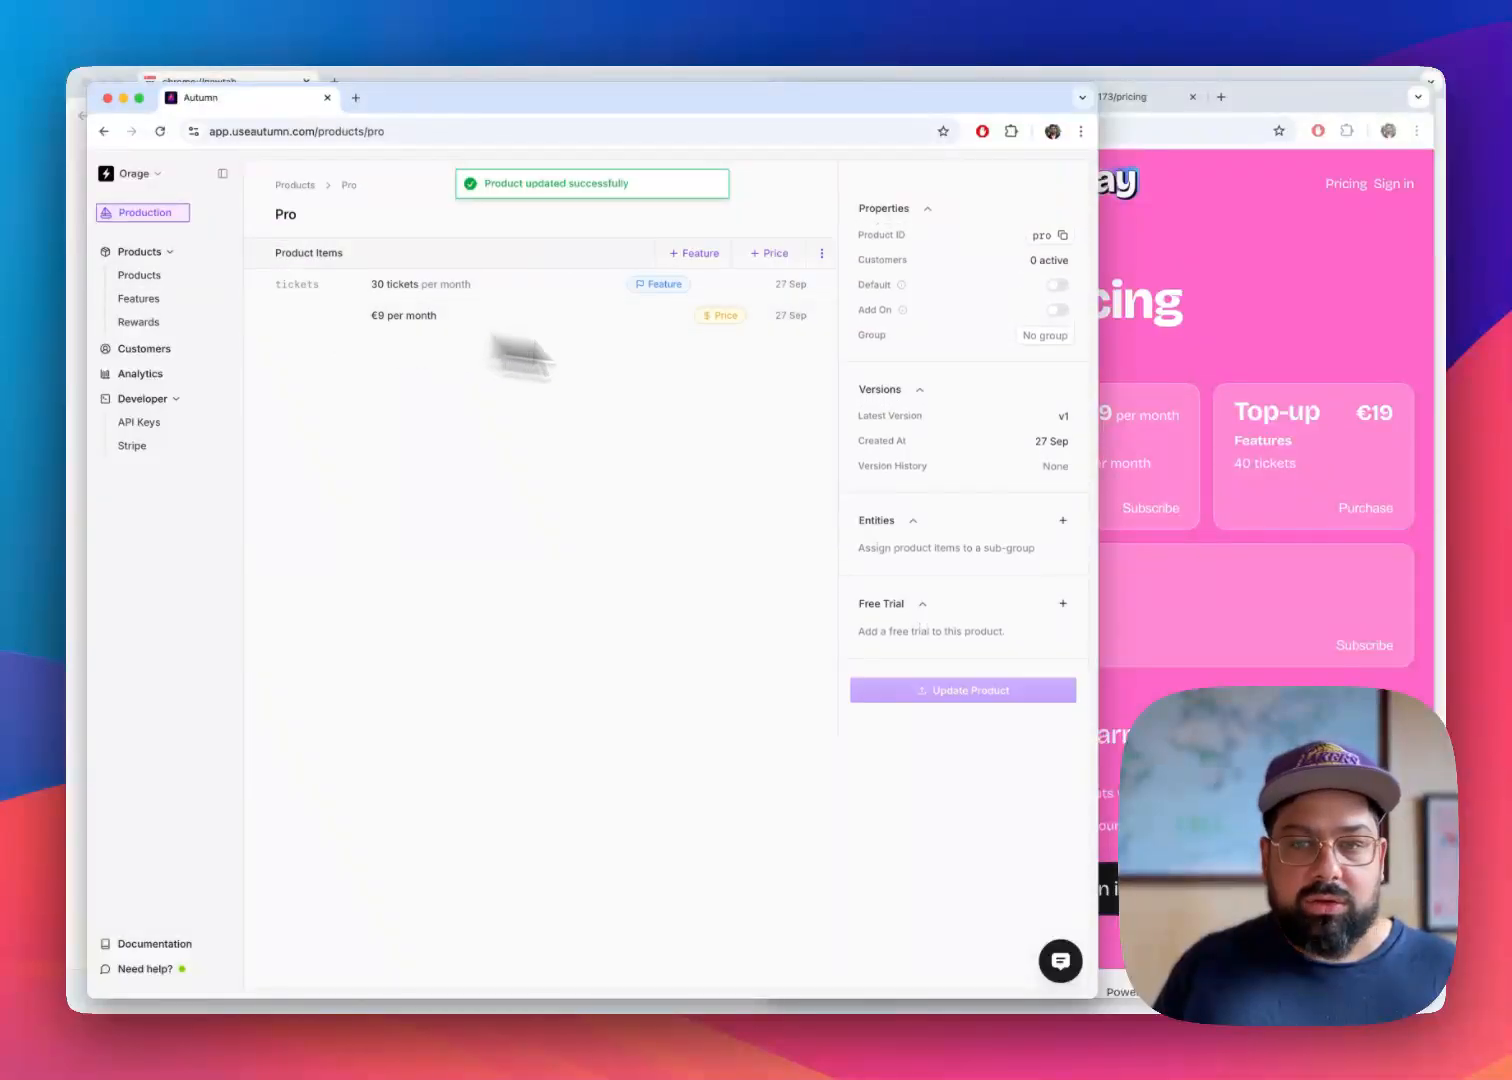
{"action": "left_click", "coordinate": [1055, 345]}
{"action": "type", "text": "Subscription"}
{"action": "left_click", "coordinate": [804, 615]}
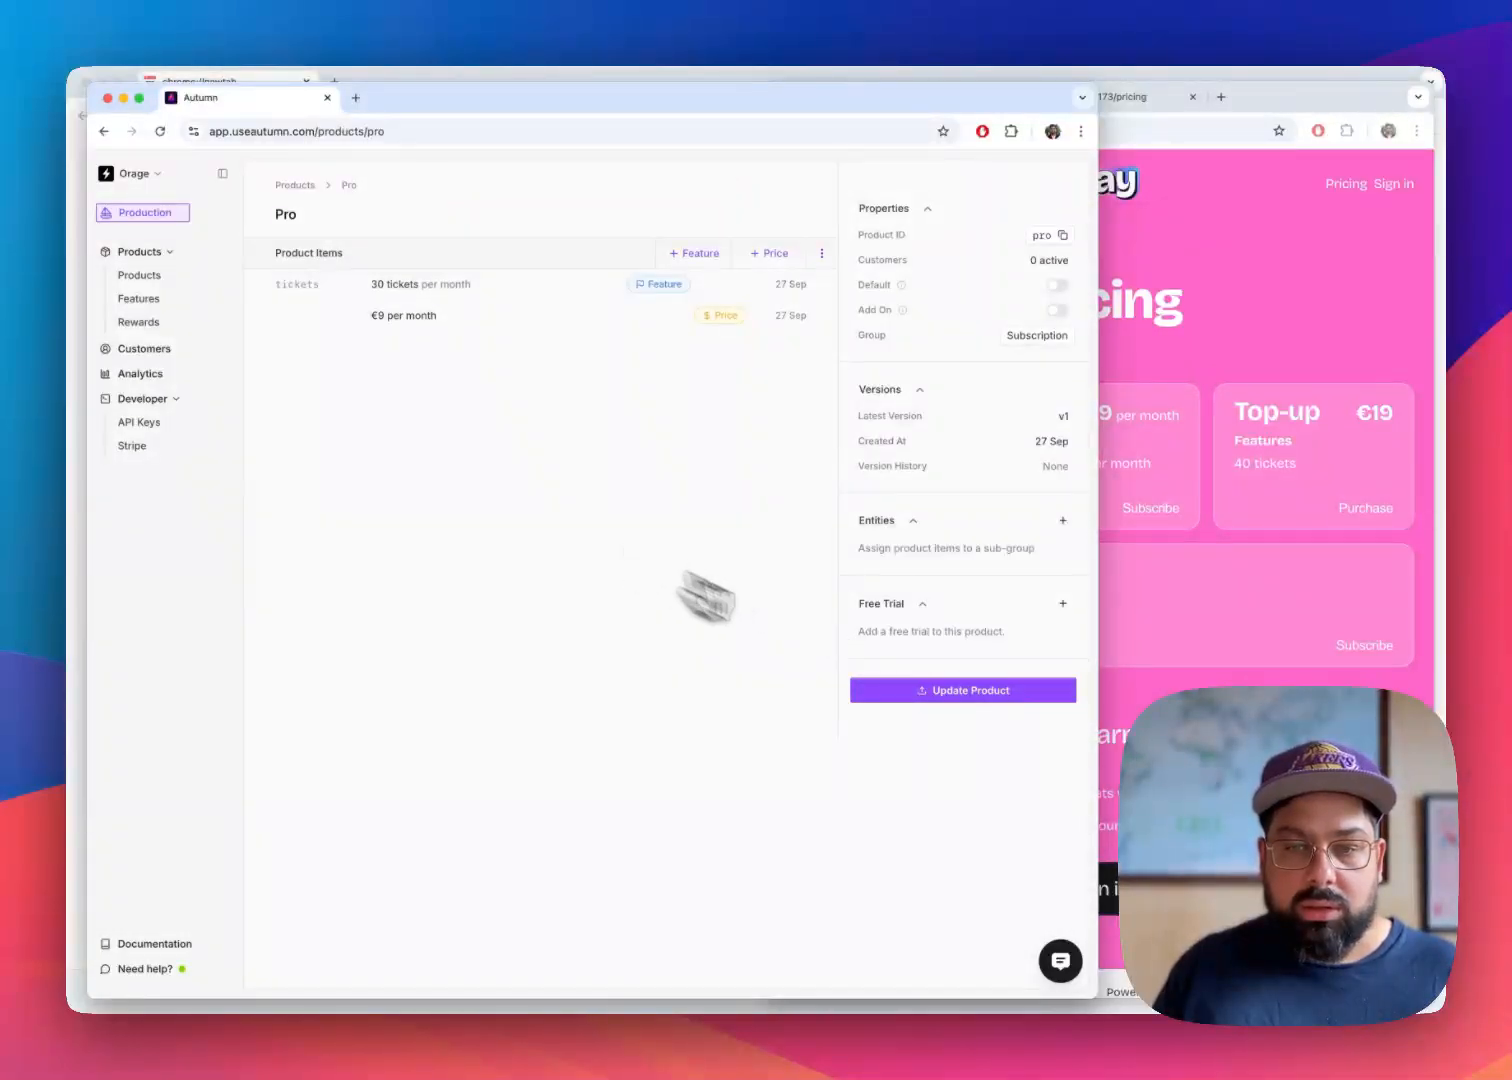
{"action": "left_click", "coordinate": [956, 692]}
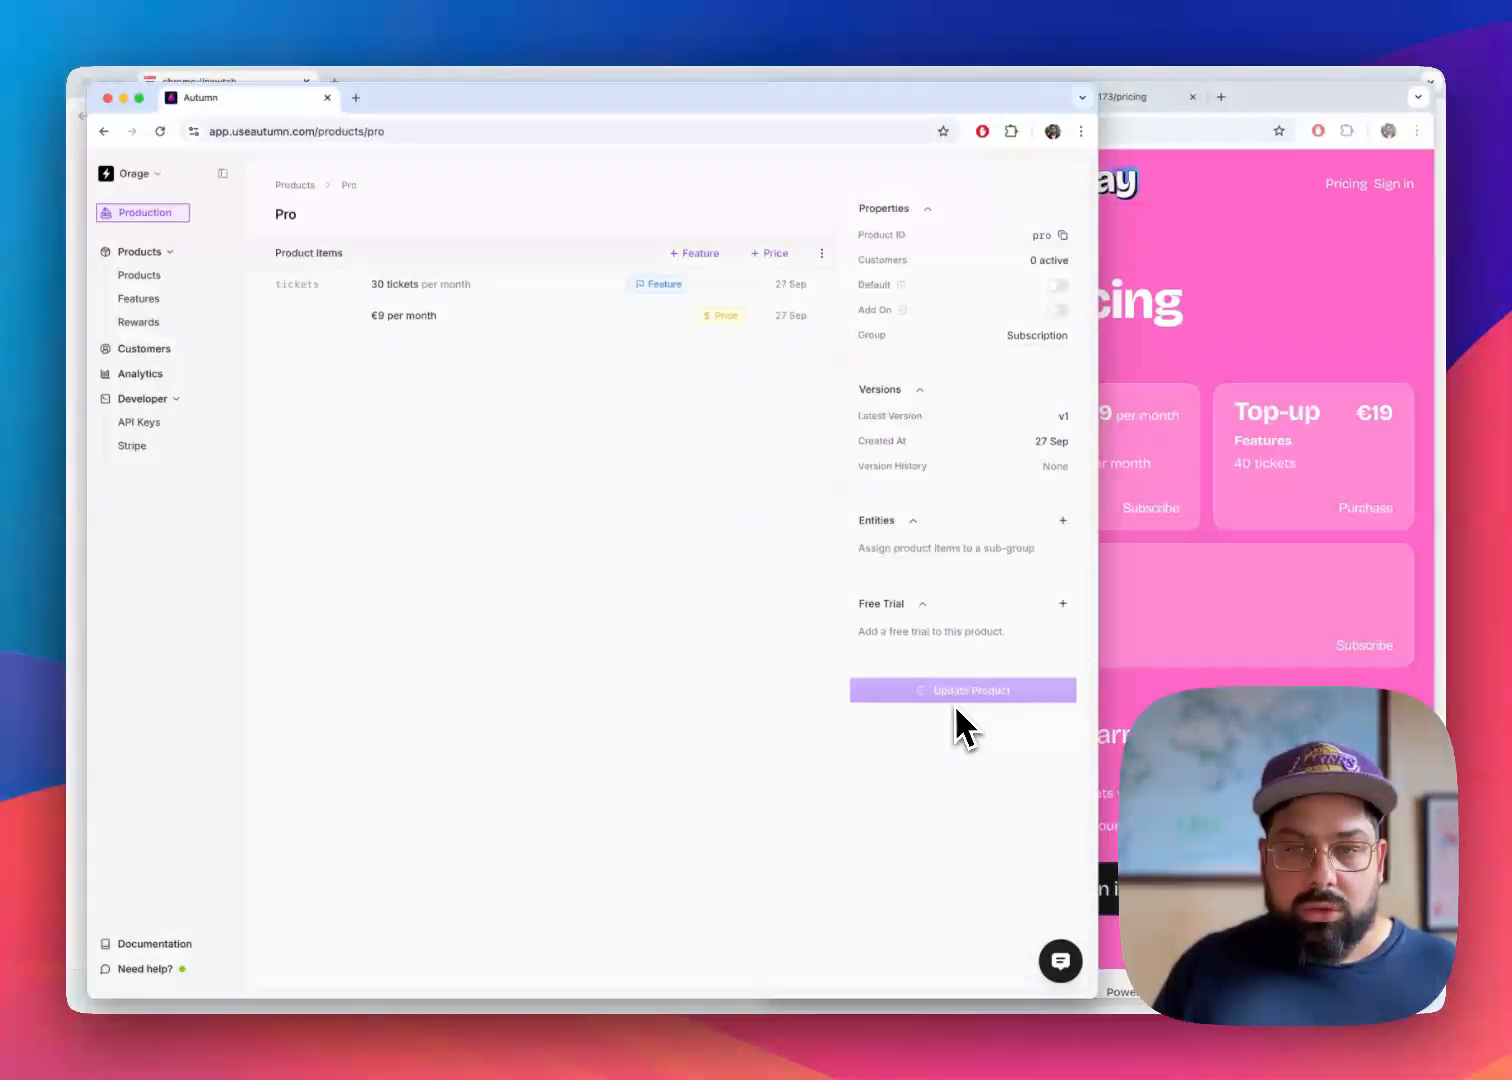
Open the Pay as you go product, set its group to Subscription and save the update
{"action": "left_click", "coordinate": [146, 275]}
{"action": "left_click", "coordinate": [337, 282]}
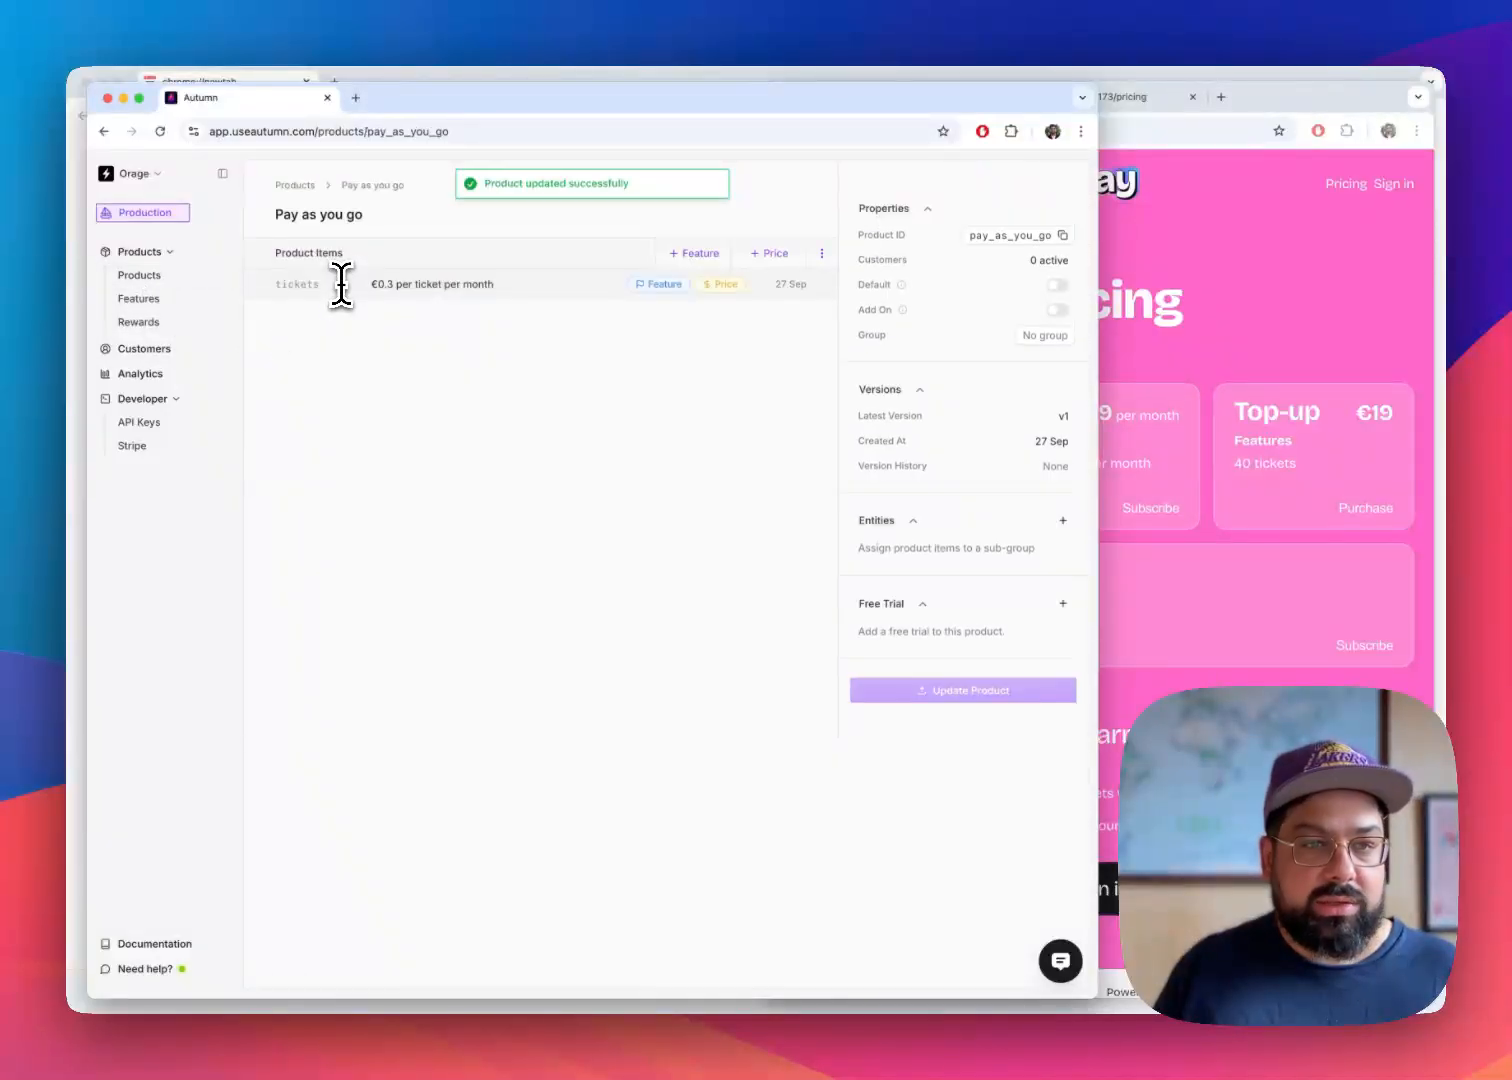
{"action": "left_click", "coordinate": [1040, 336]}
{"action": "left_click", "coordinate": [591, 614]}
{"action": "type", "text": "Subscription"}
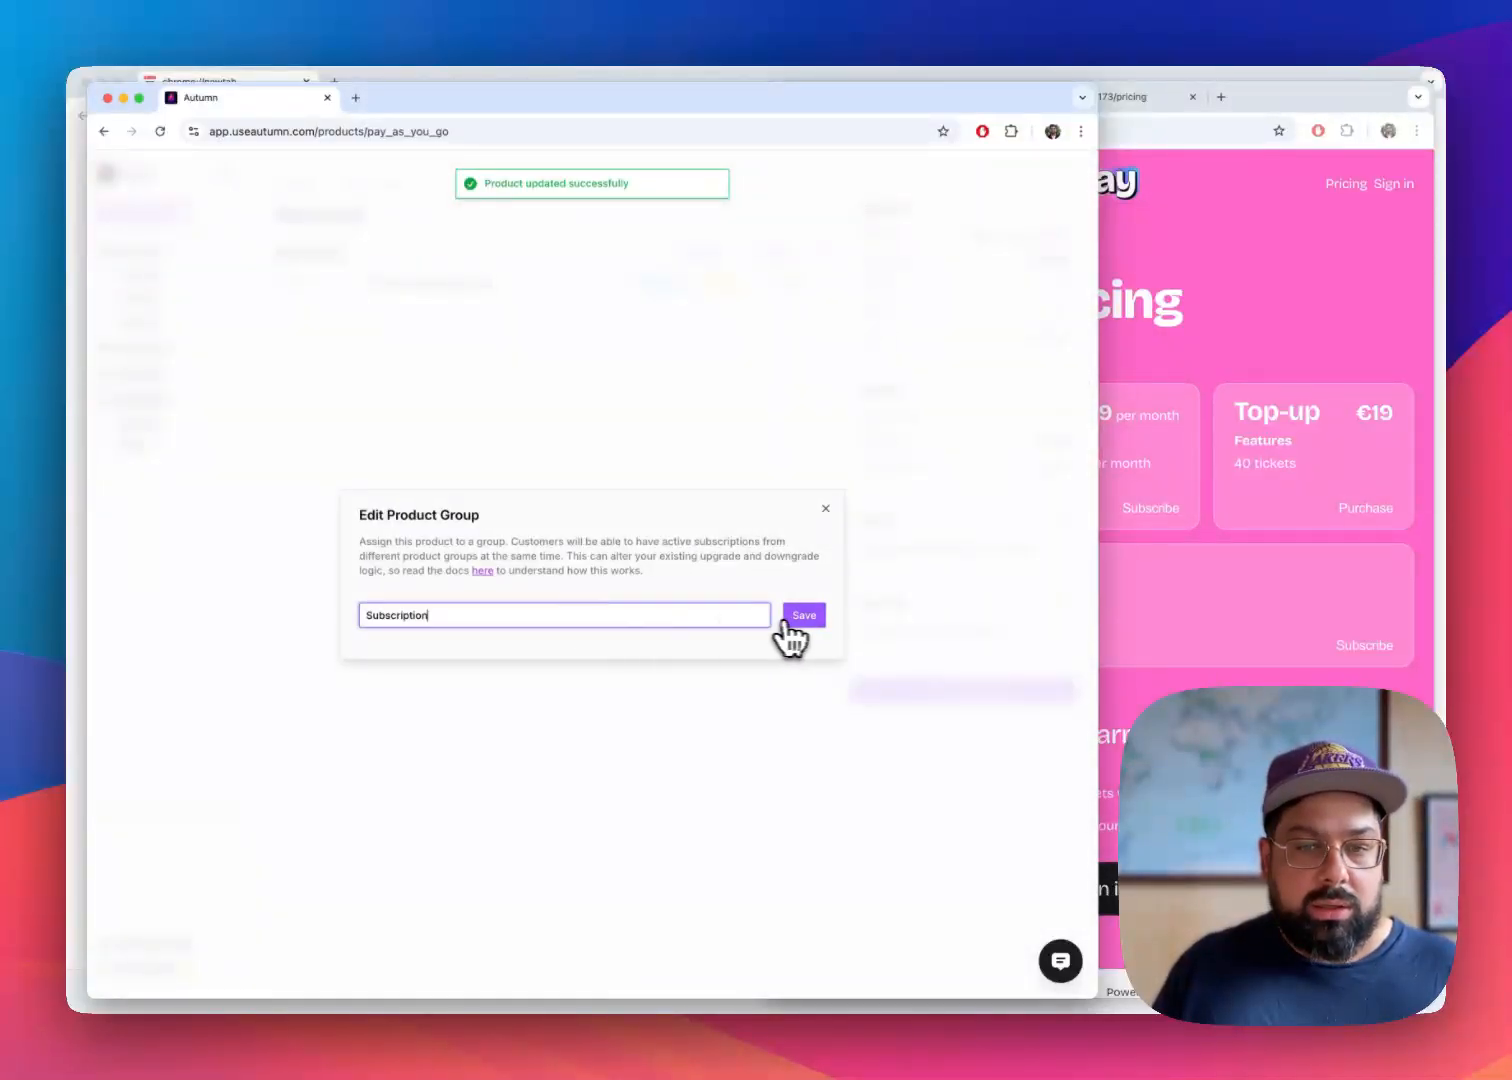
{"action": "left_click", "coordinate": [803, 614]}
{"action": "left_click", "coordinate": [958, 692]}
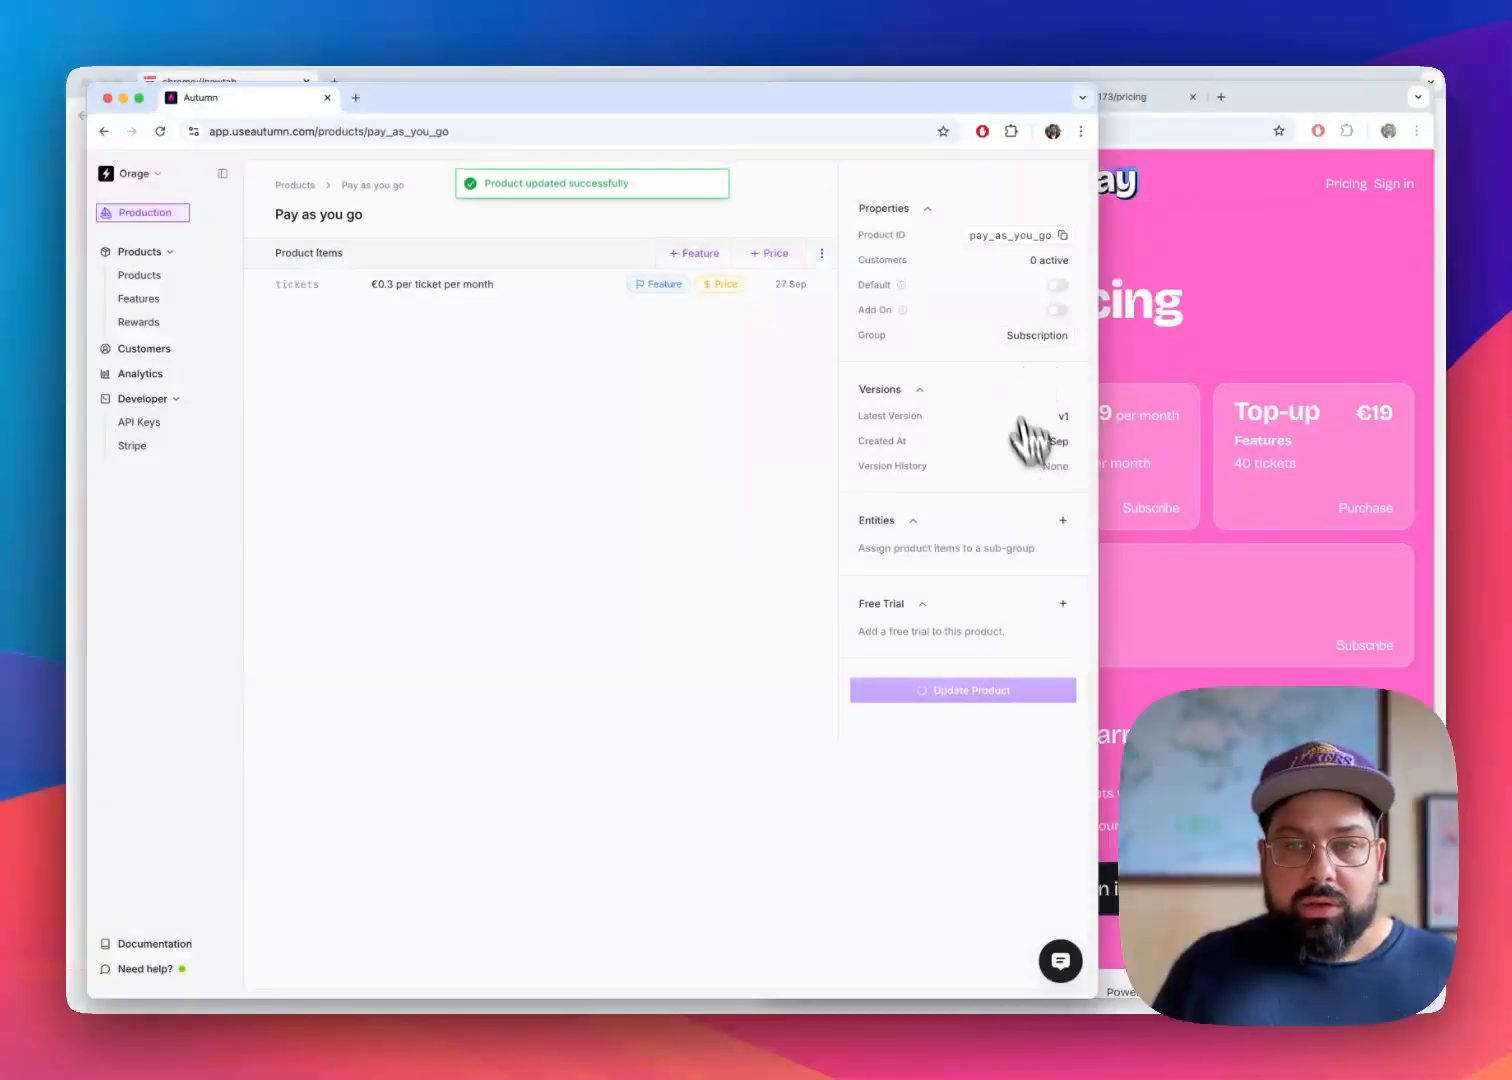
Return to the product list and narrow the Autumn window to sit beside the live pricing page
{"action": "left_click", "coordinate": [145, 277]}
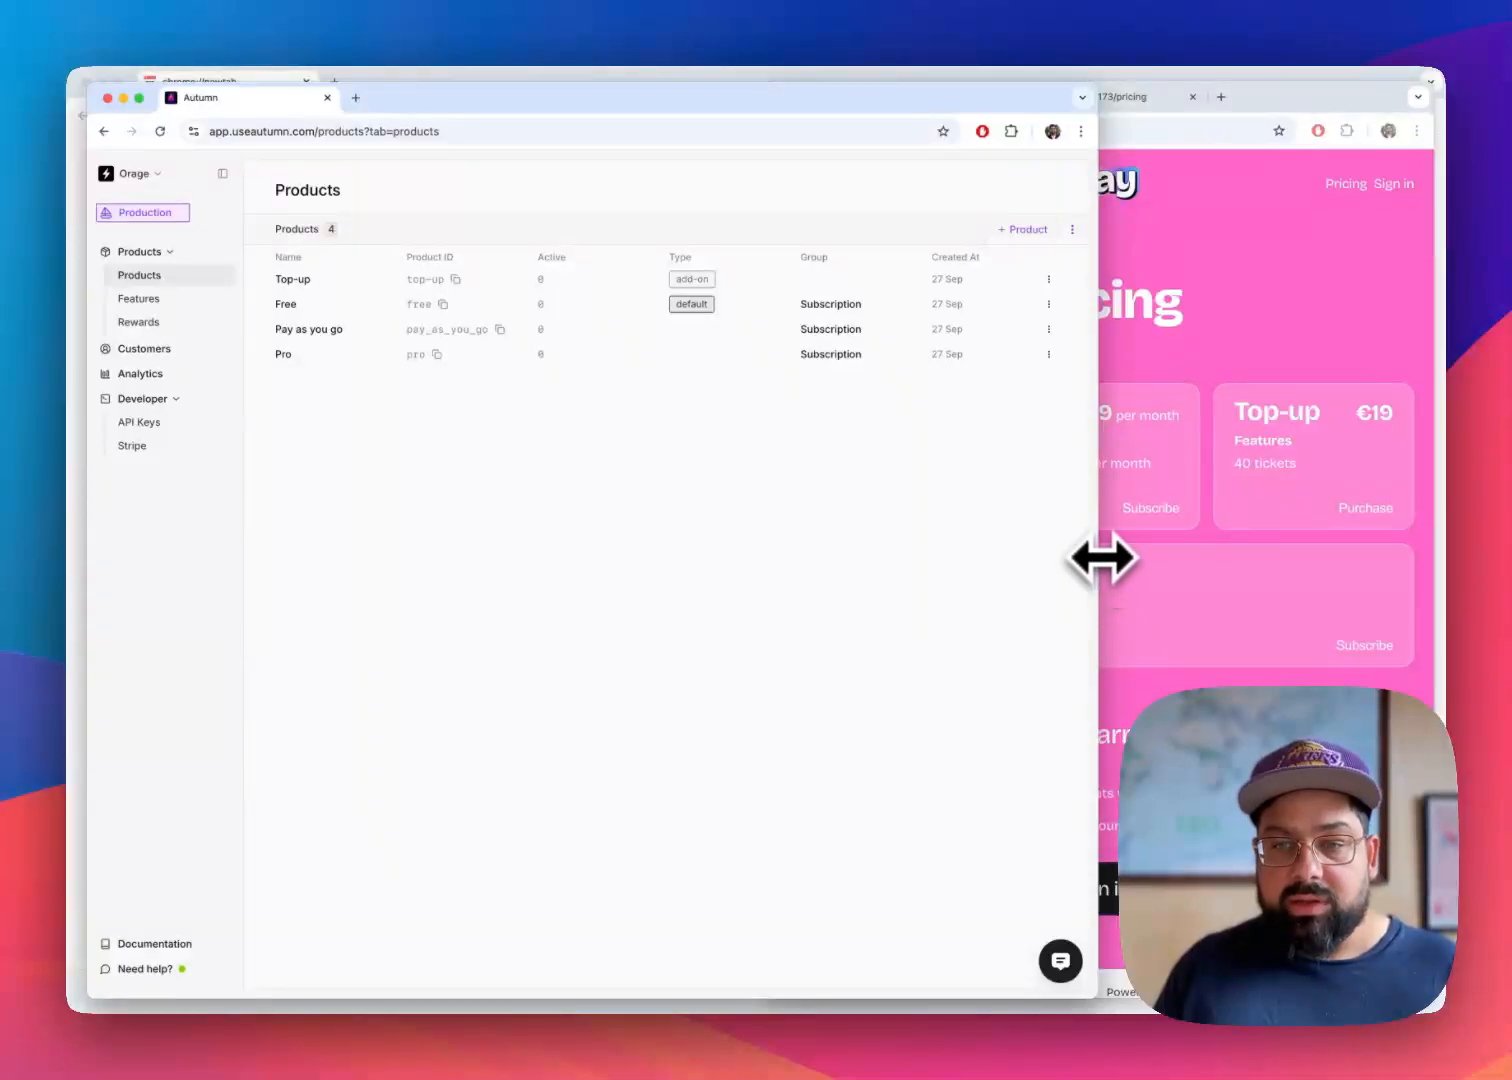
{"action": "left_click_drag", "start_coordinate": [1101, 558], "coordinate": [757, 540]}
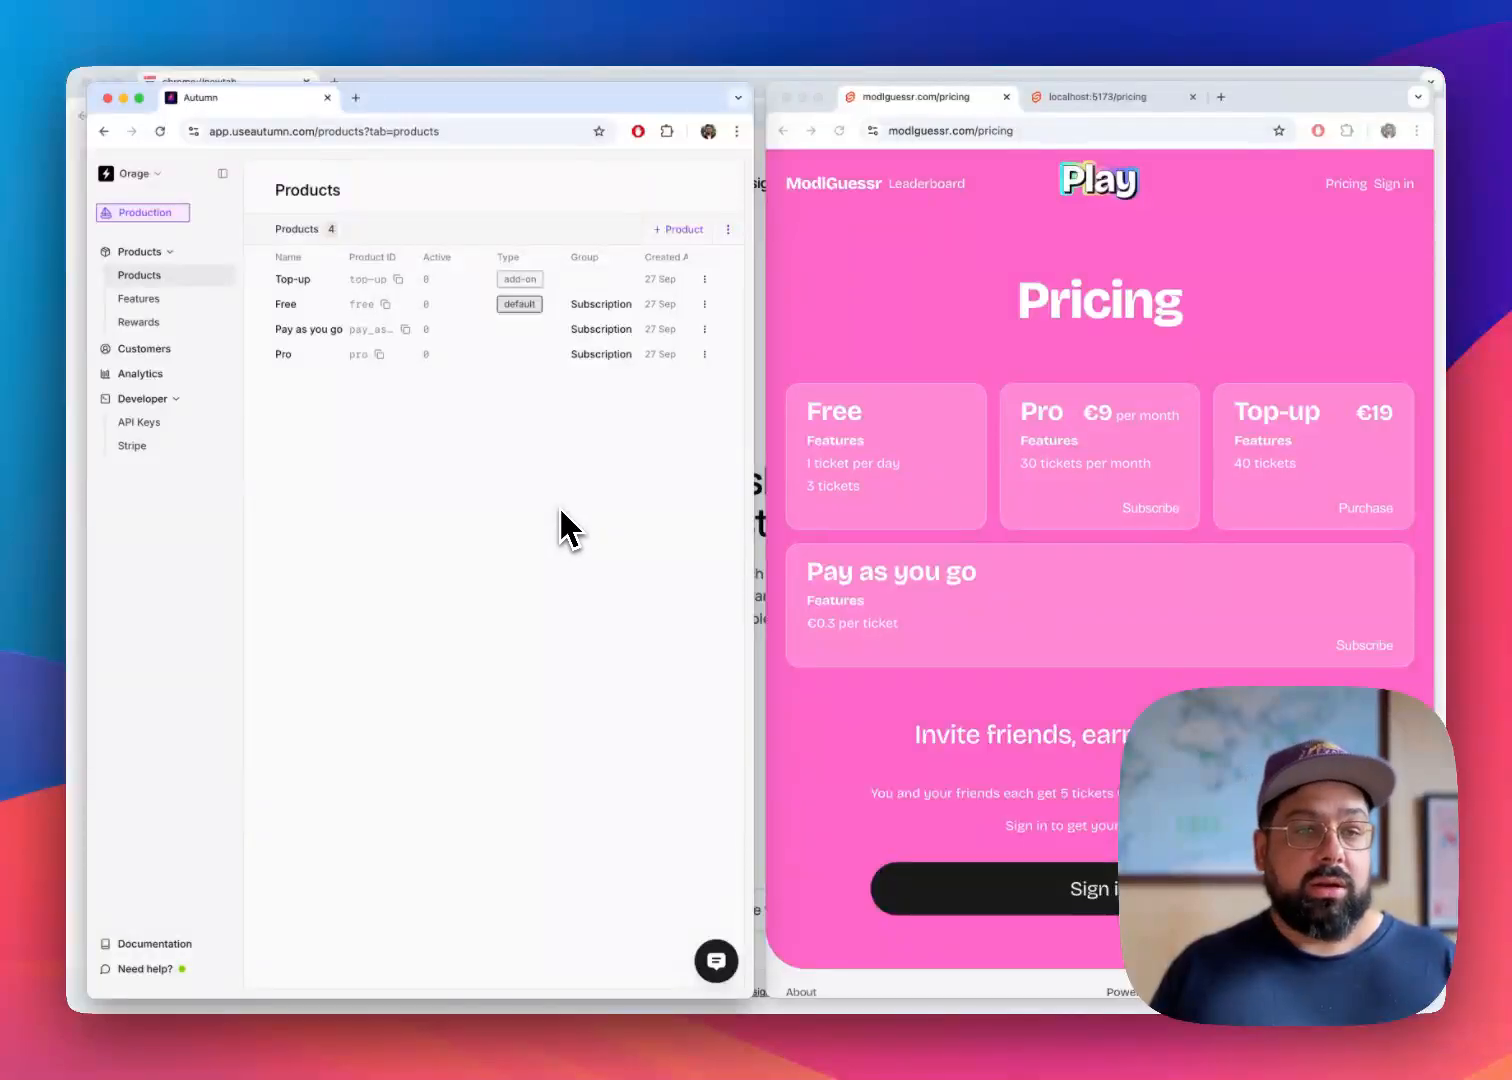
{"action": "key", "text": "super+Tab"}
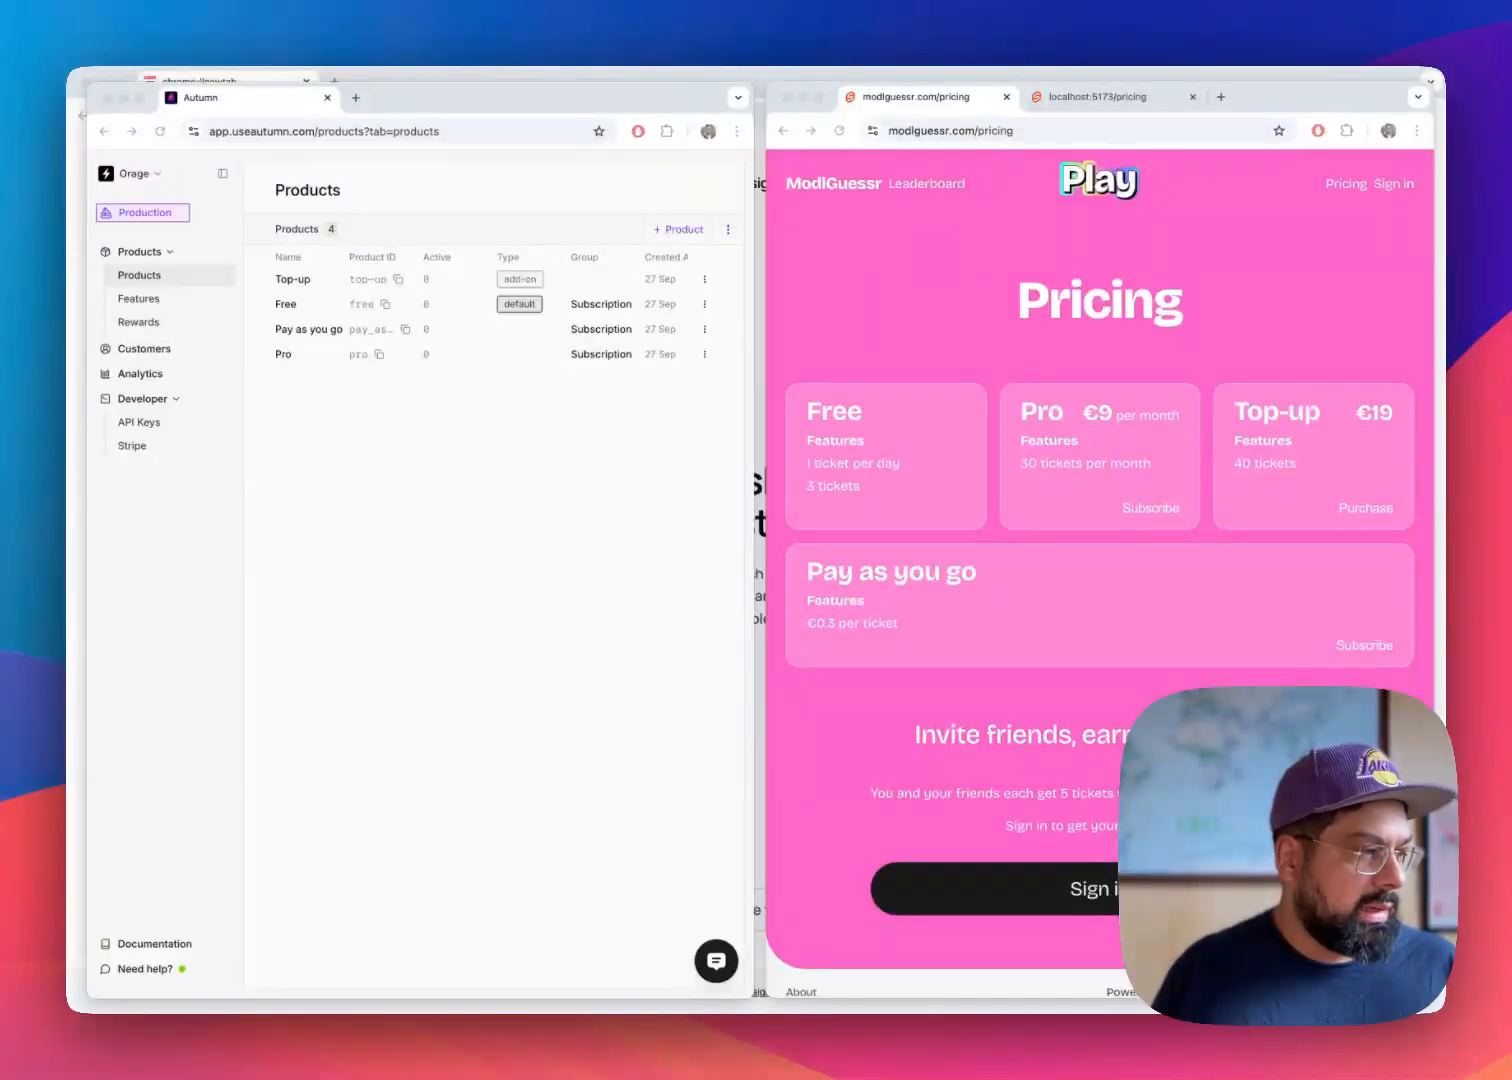
{"action": "left_click", "coordinate": [324, 597]}
Try to create a reward named Referral bonus with the ID referral_bonus and the type Free Product
{"action": "left_click", "coordinate": [183, 328]}
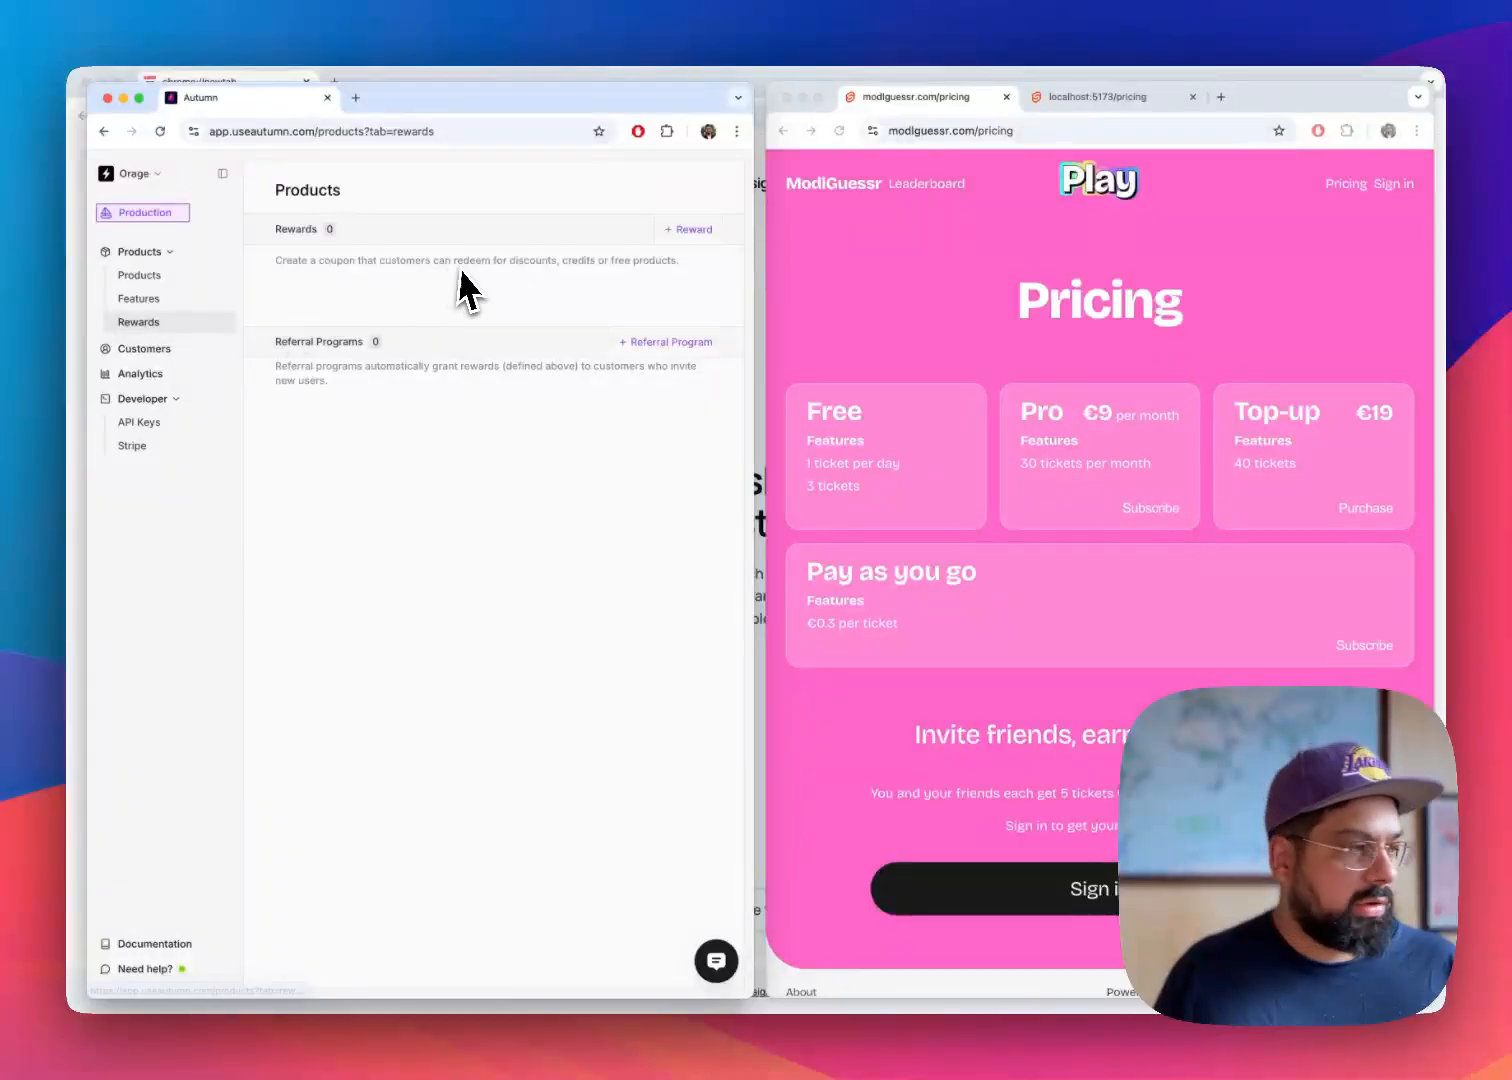
{"action": "left_click", "coordinate": [704, 230]}
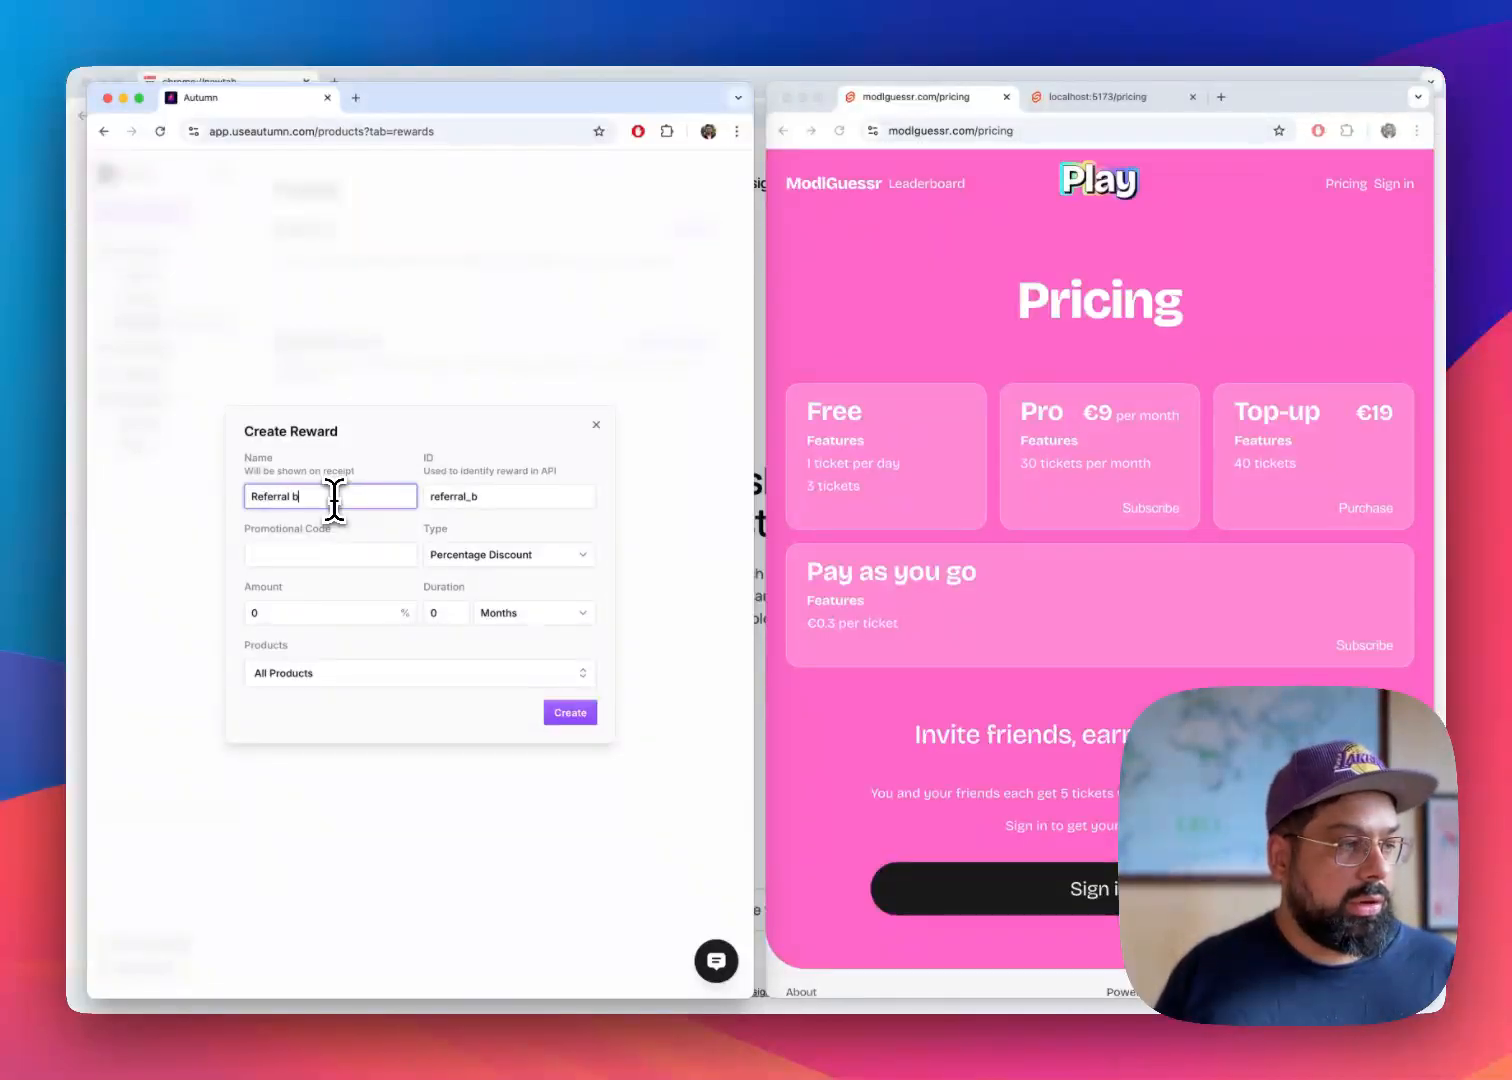
{"action": "left_click", "coordinate": [300, 558]}
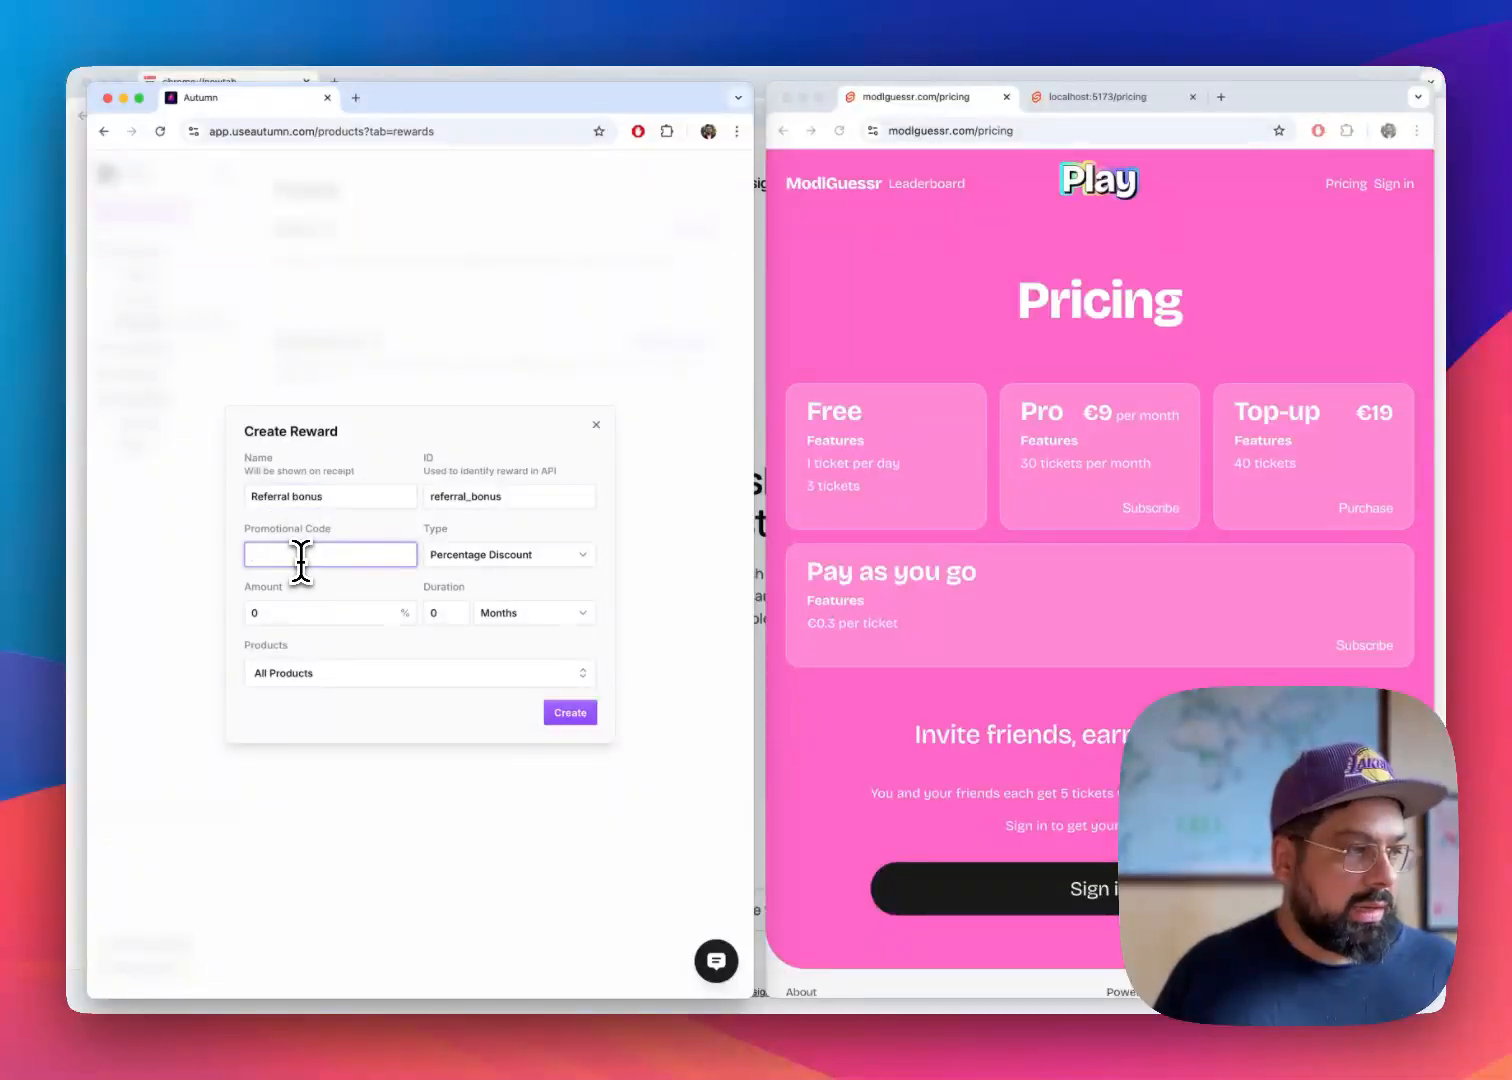
{"action": "left_click", "coordinate": [530, 558]}
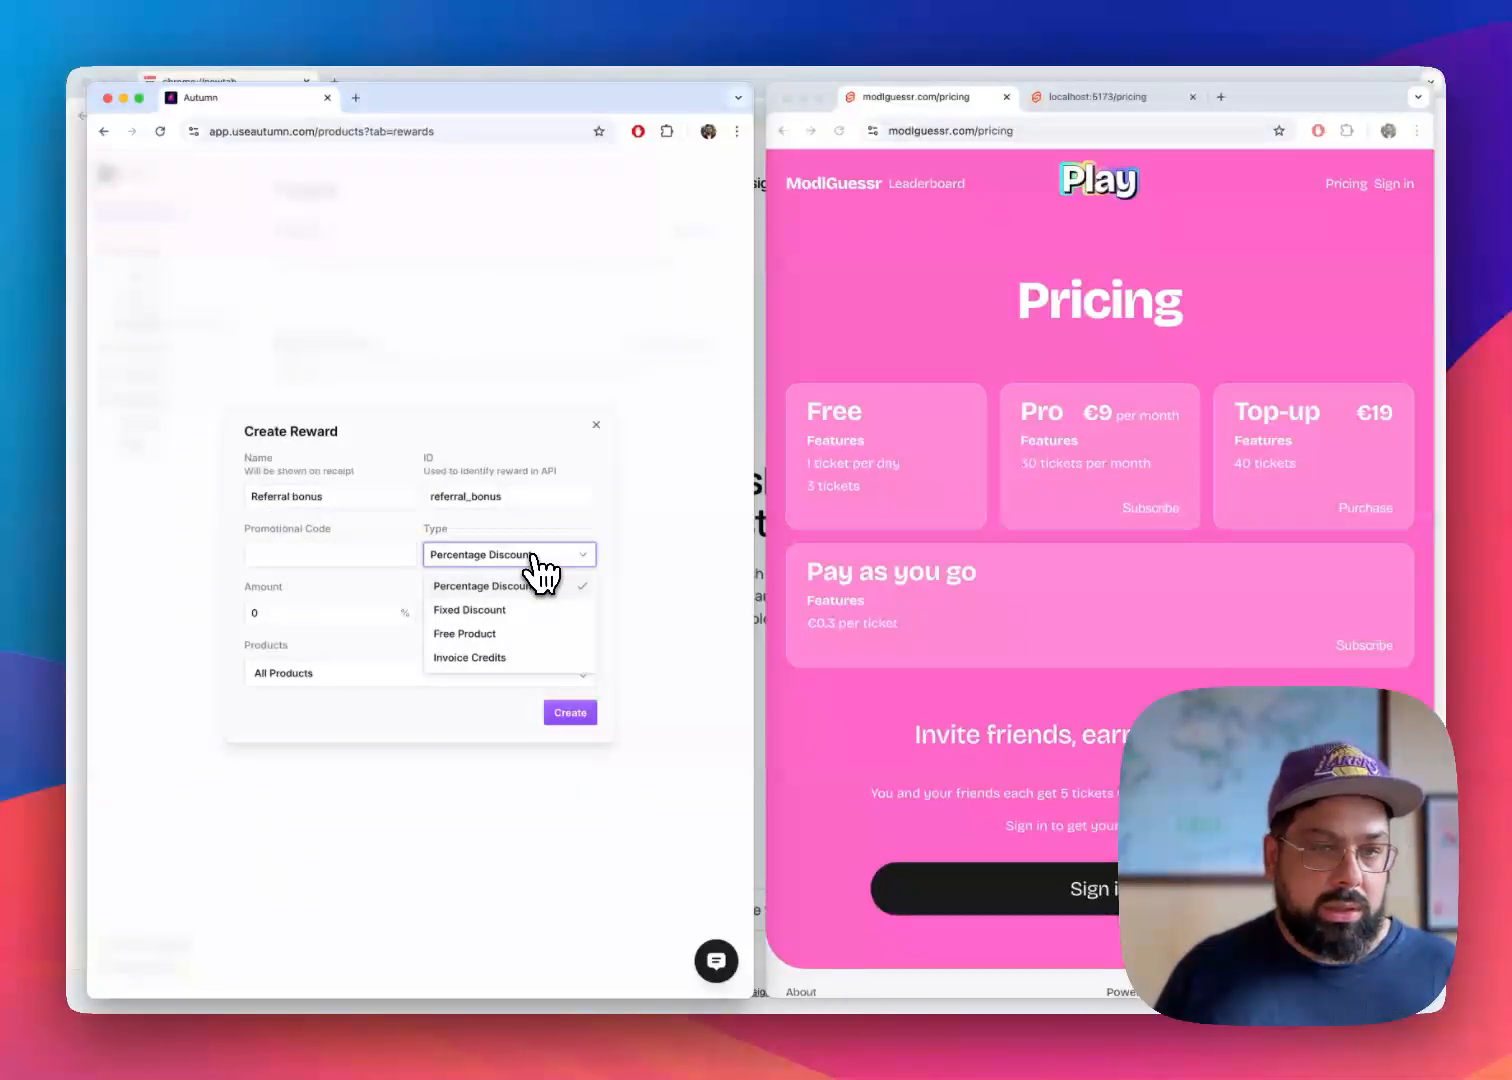
{"action": "left_click", "coordinate": [494, 633]}
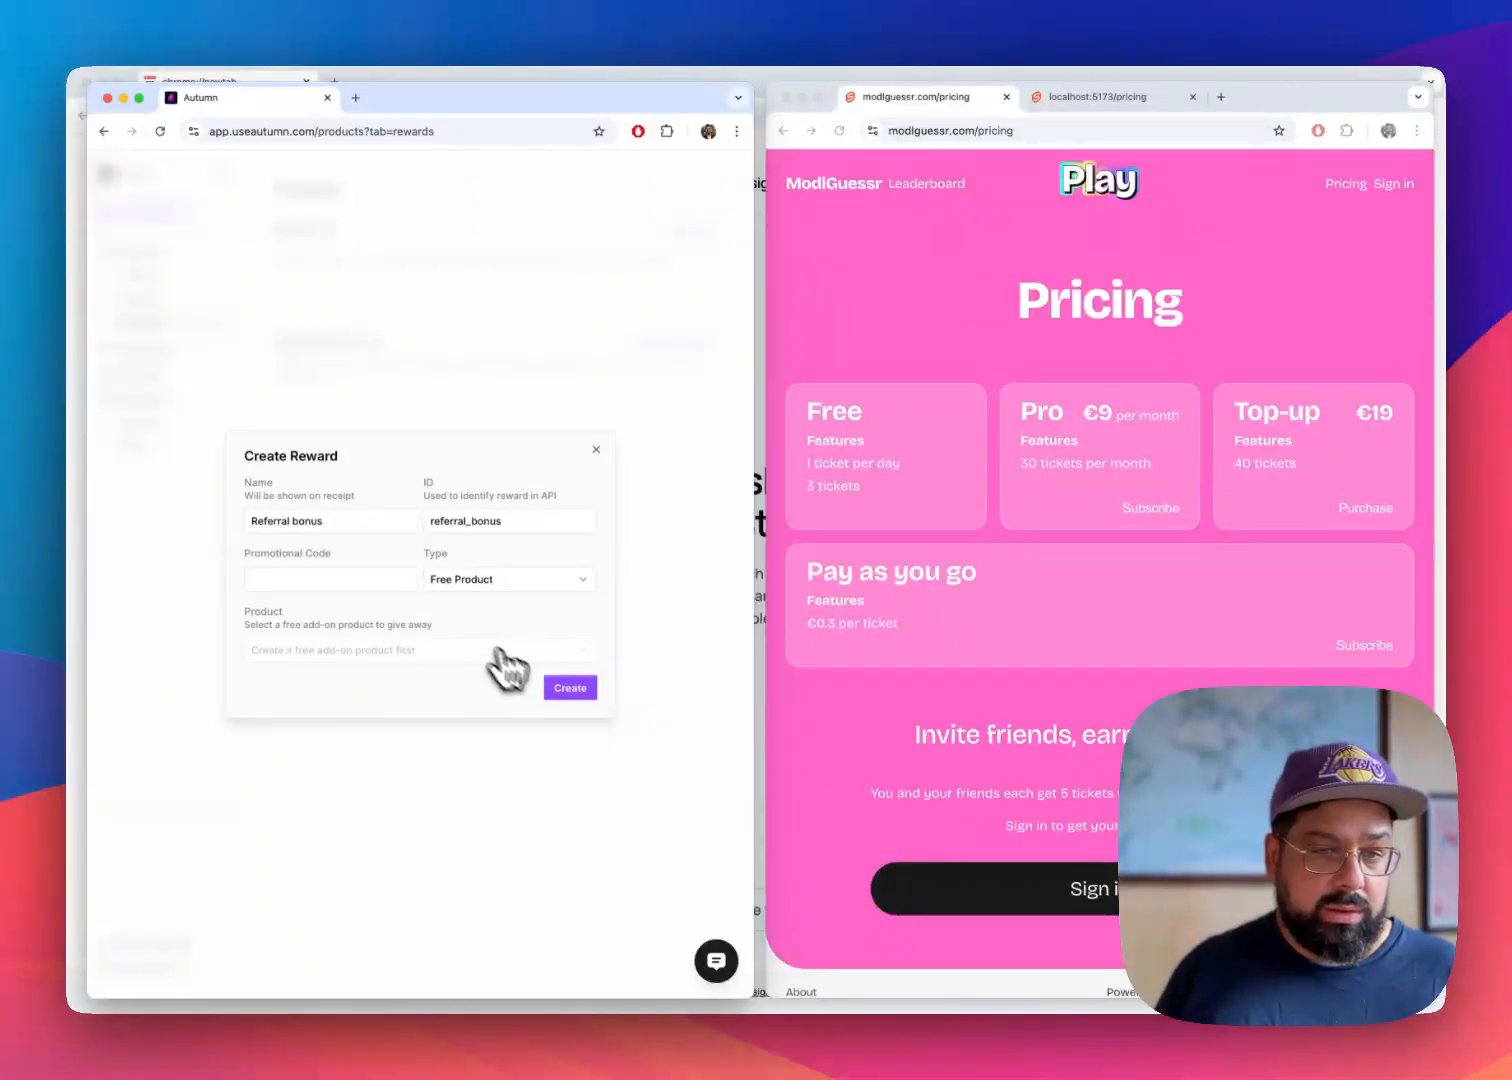
{"action": "left_click", "coordinate": [567, 690]}
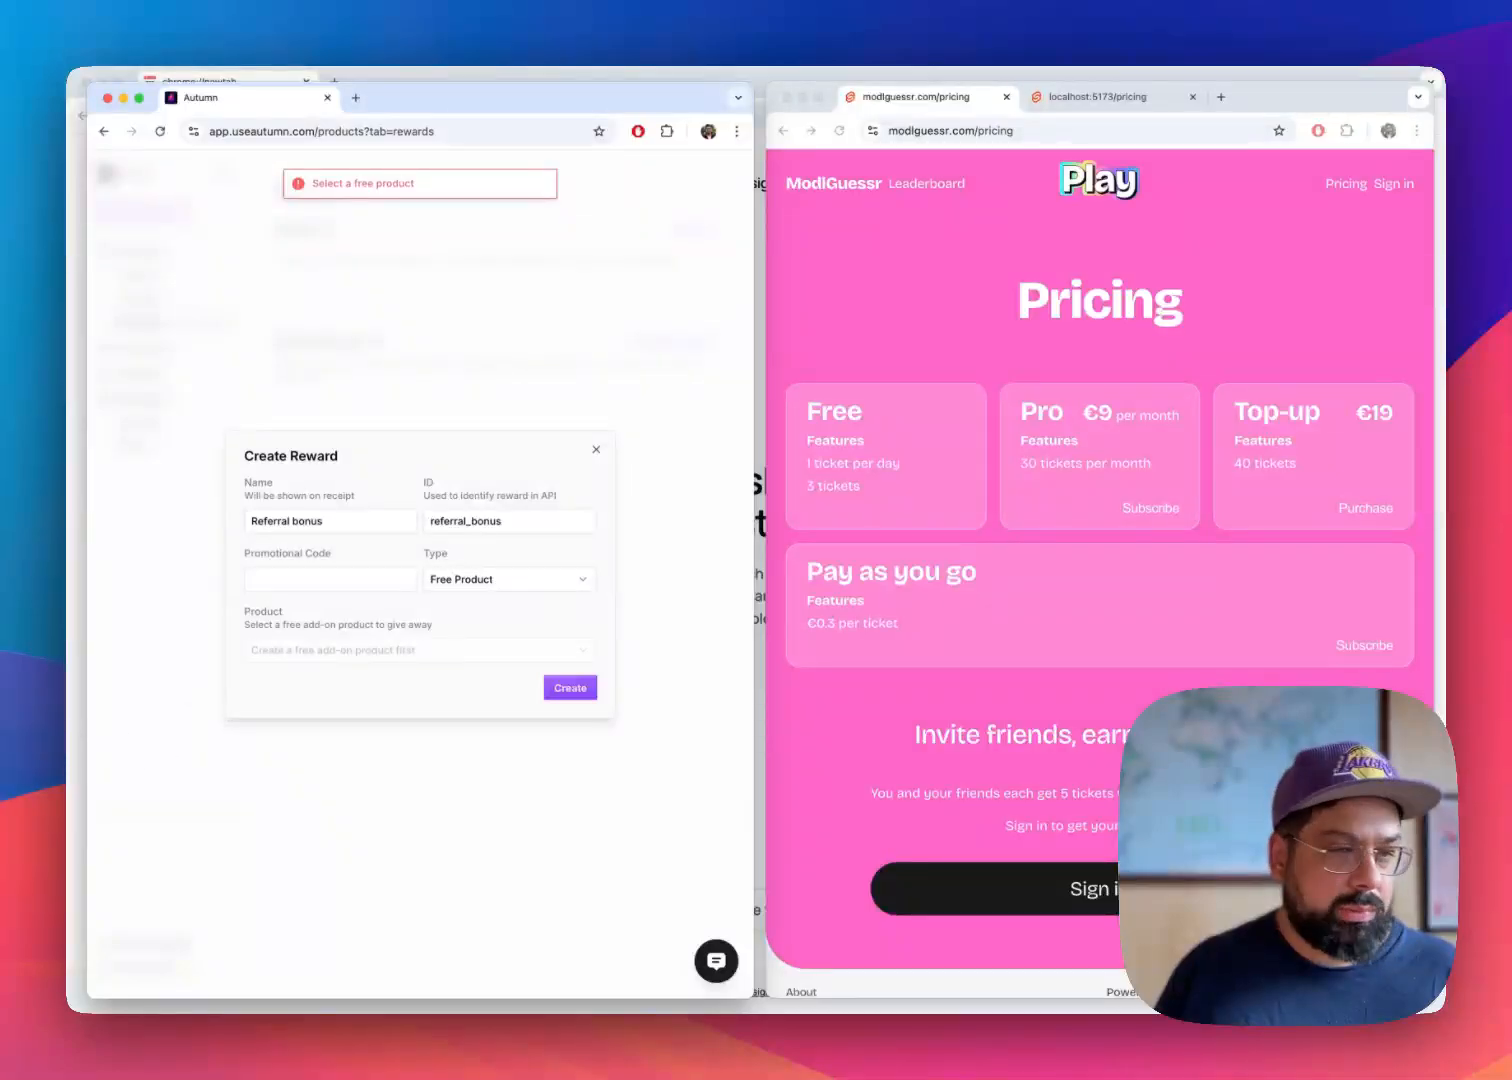
{"action": "left_click", "coordinate": [596, 451]}
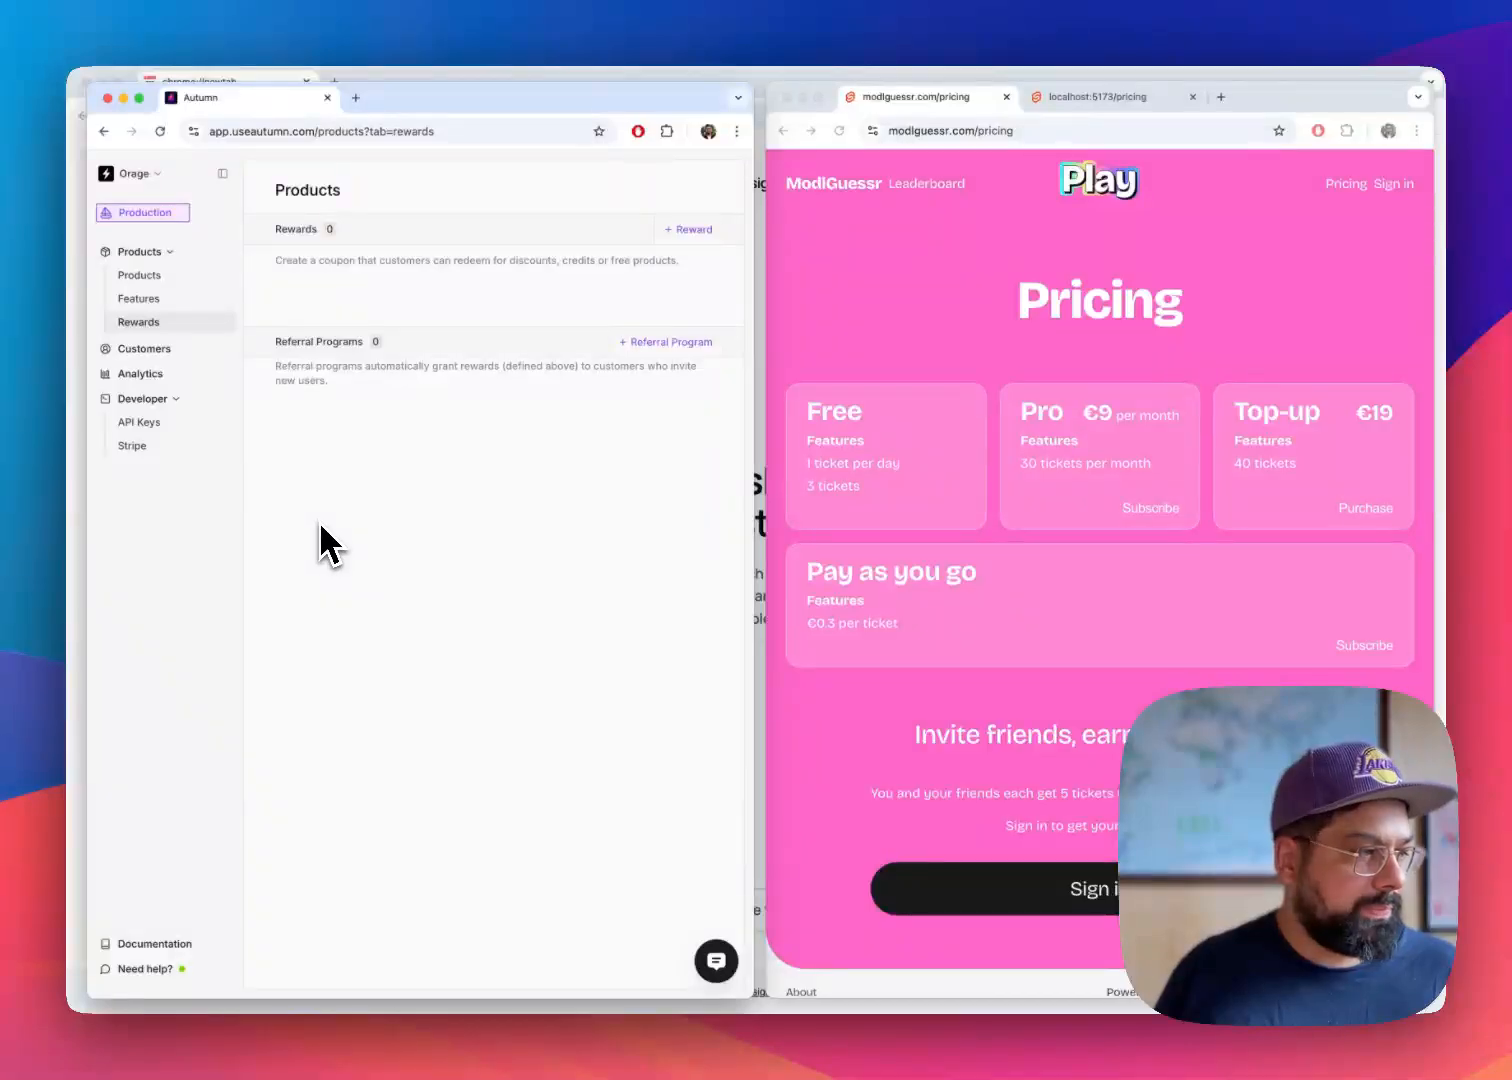
{"action": "left_click", "coordinate": [681, 229]}
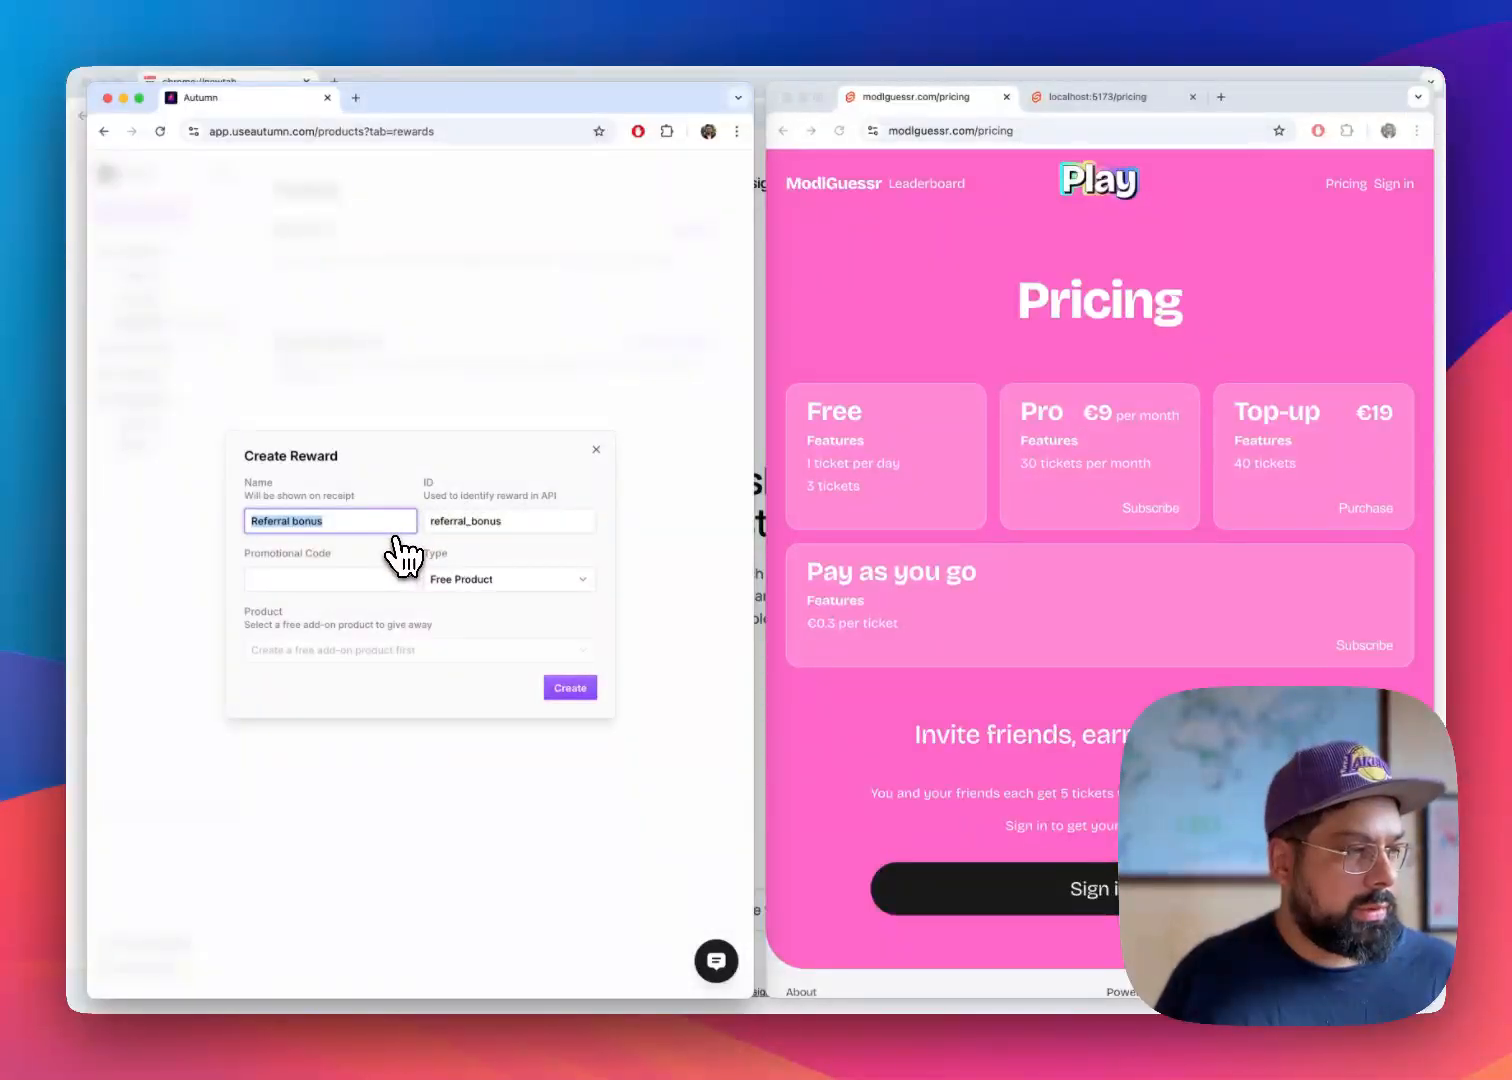
{"action": "key", "text": "super+Tab"}
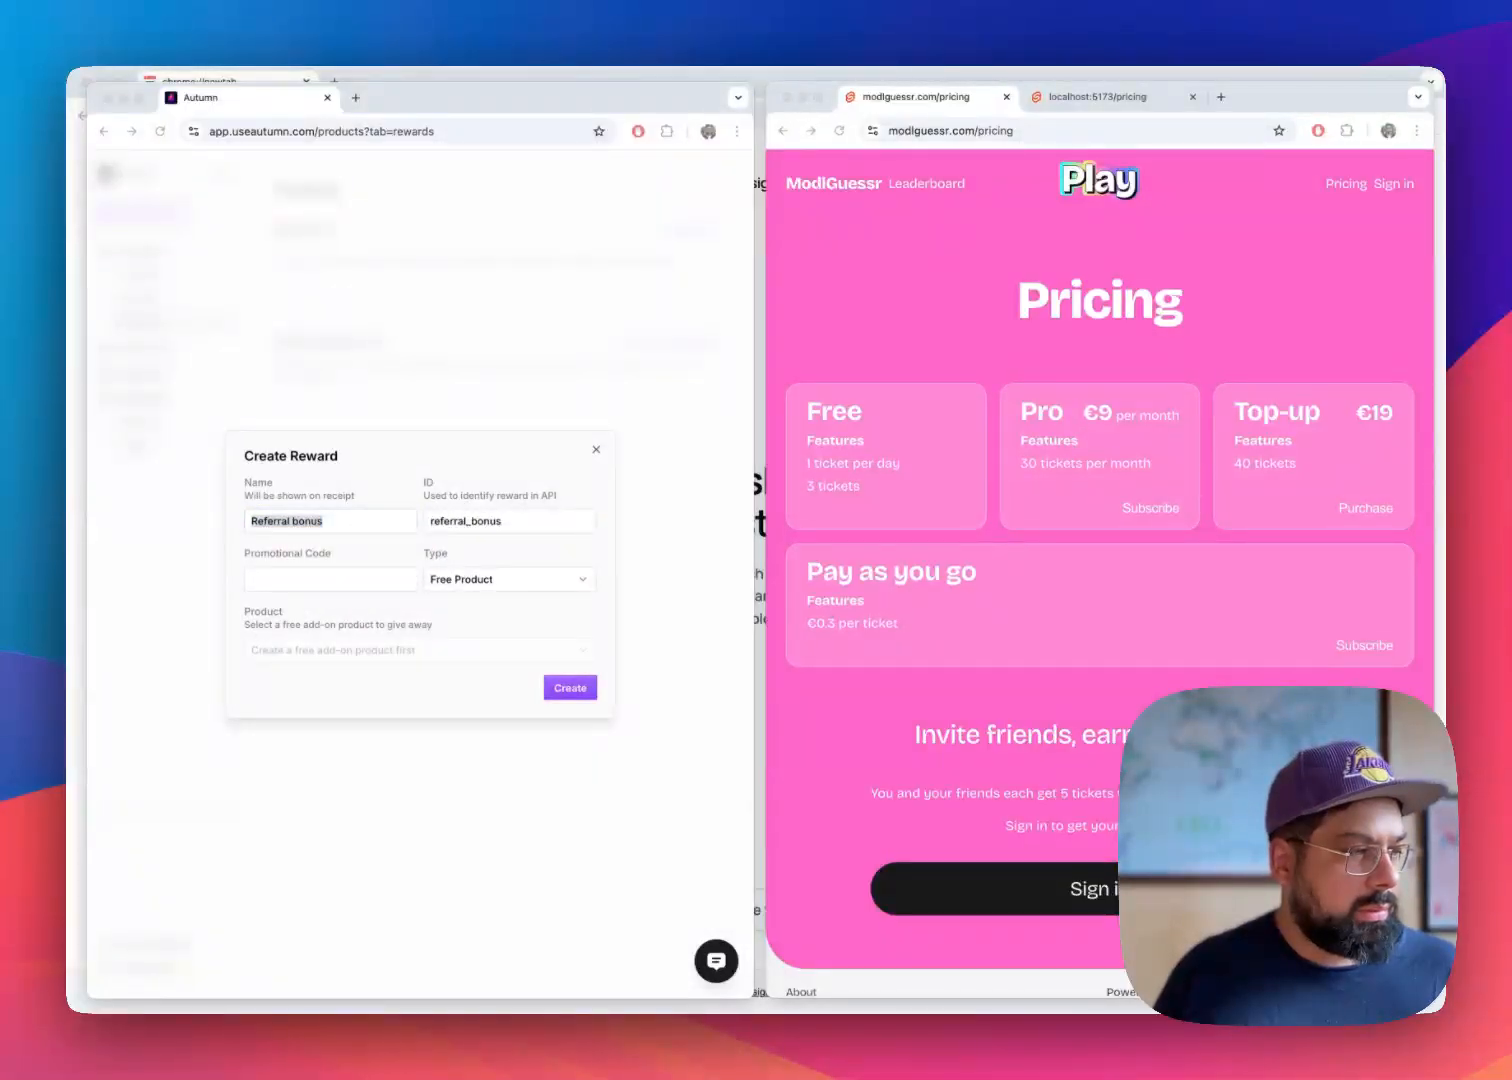
{"action": "left_click", "coordinate": [607, 495]}
{"action": "left_click", "coordinate": [596, 449]}
Return to the product list and start an add-on product named Referral bonus with the ID referral_bonus
{"action": "left_click", "coordinate": [150, 278]}
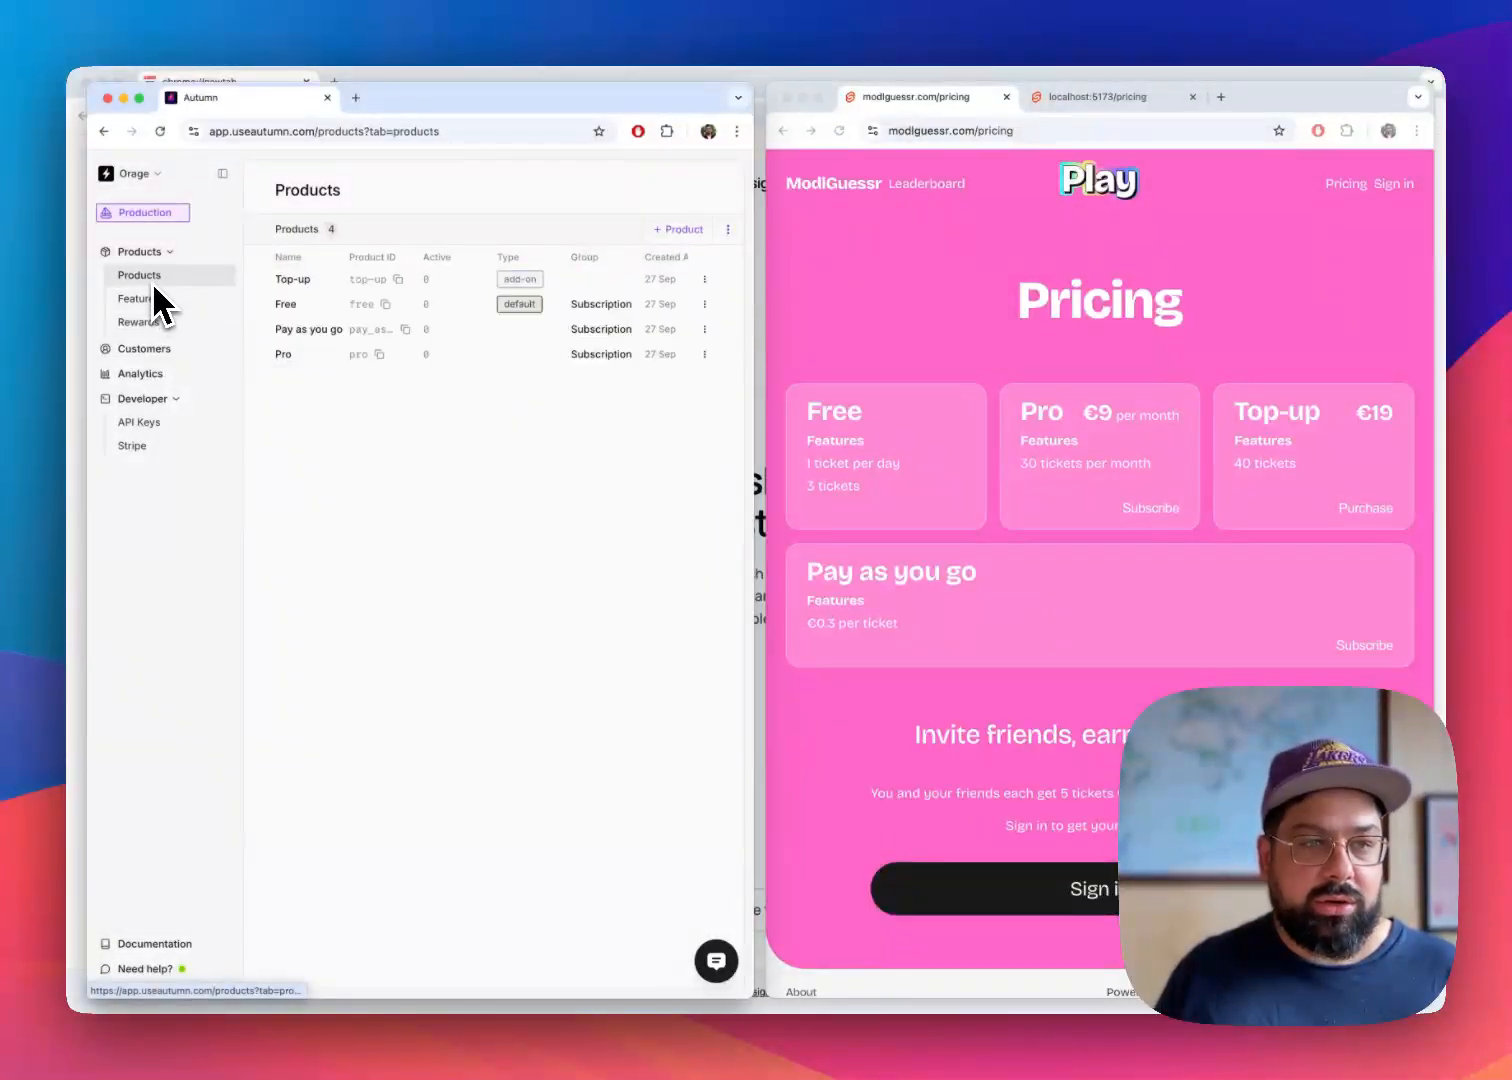
{"action": "key", "text": "super+Tab"}
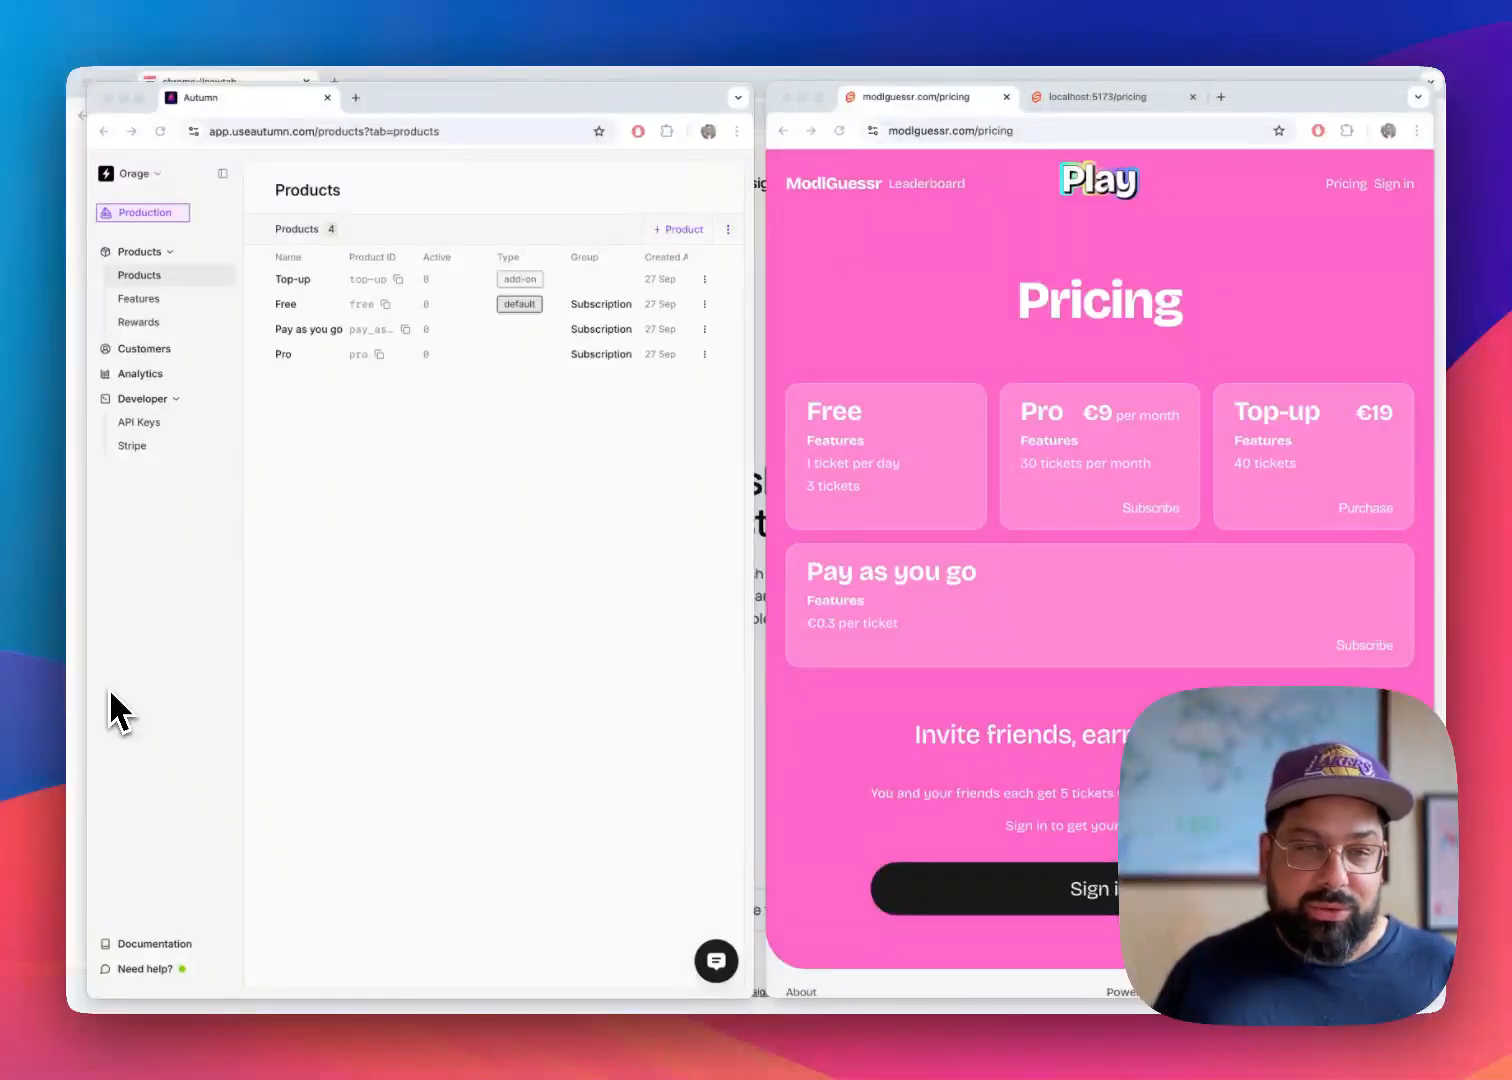
{"action": "left_click", "coordinate": [368, 589]}
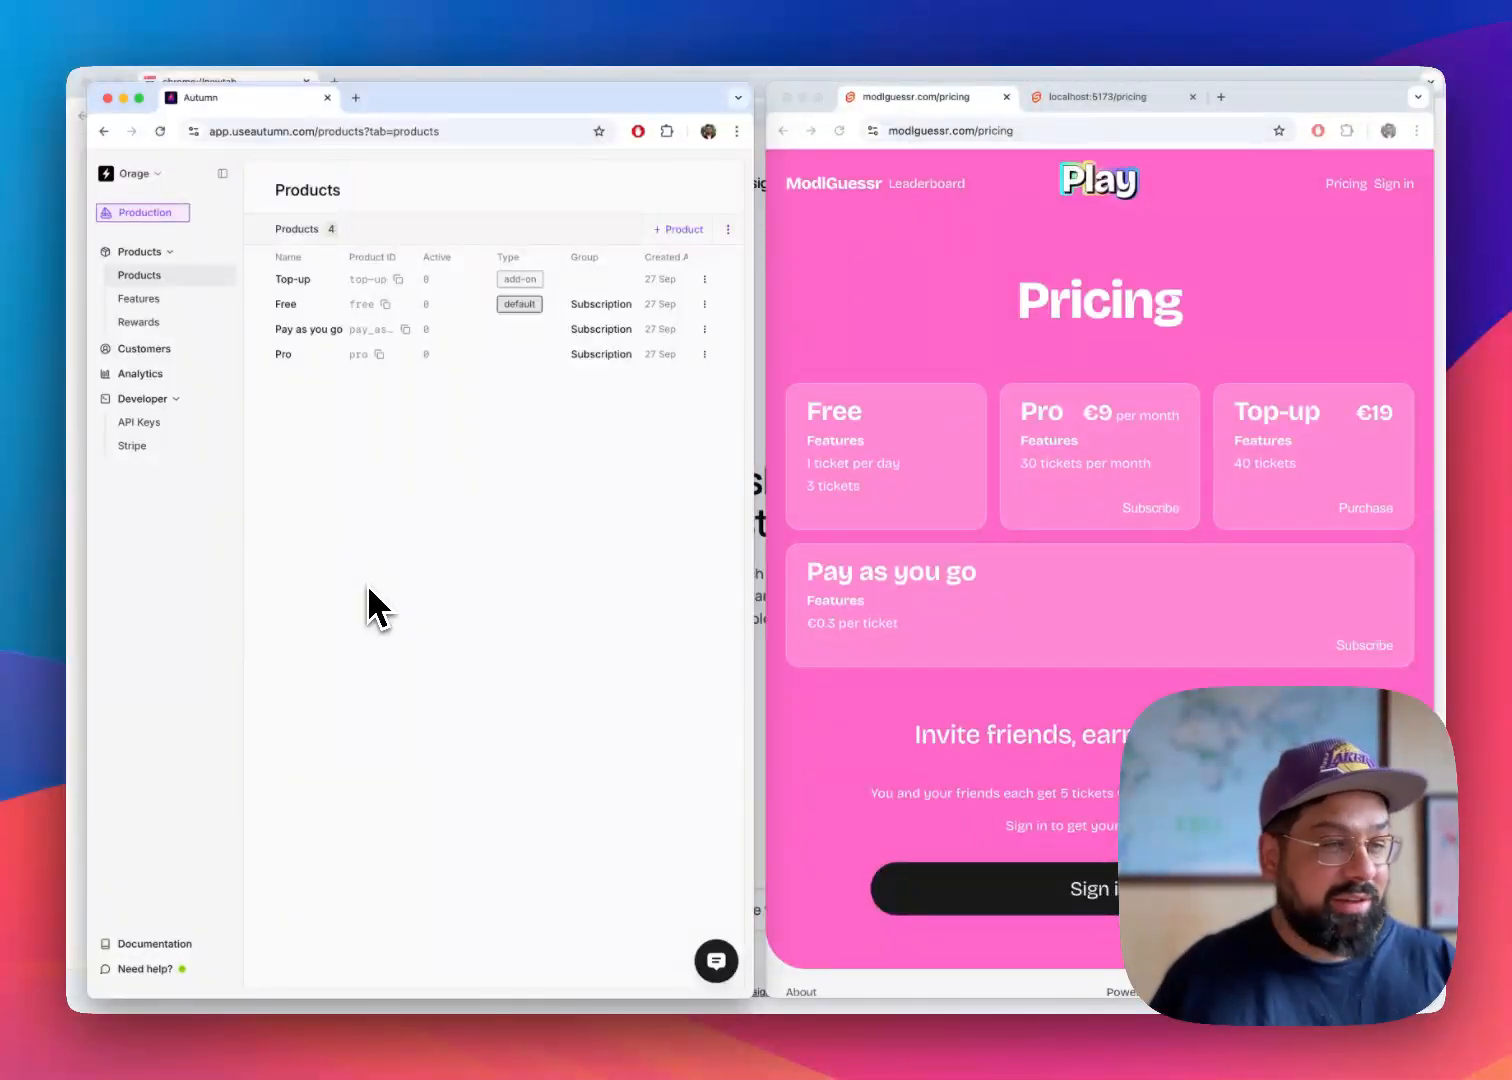
{"action": "key", "text": "super+Tab"}
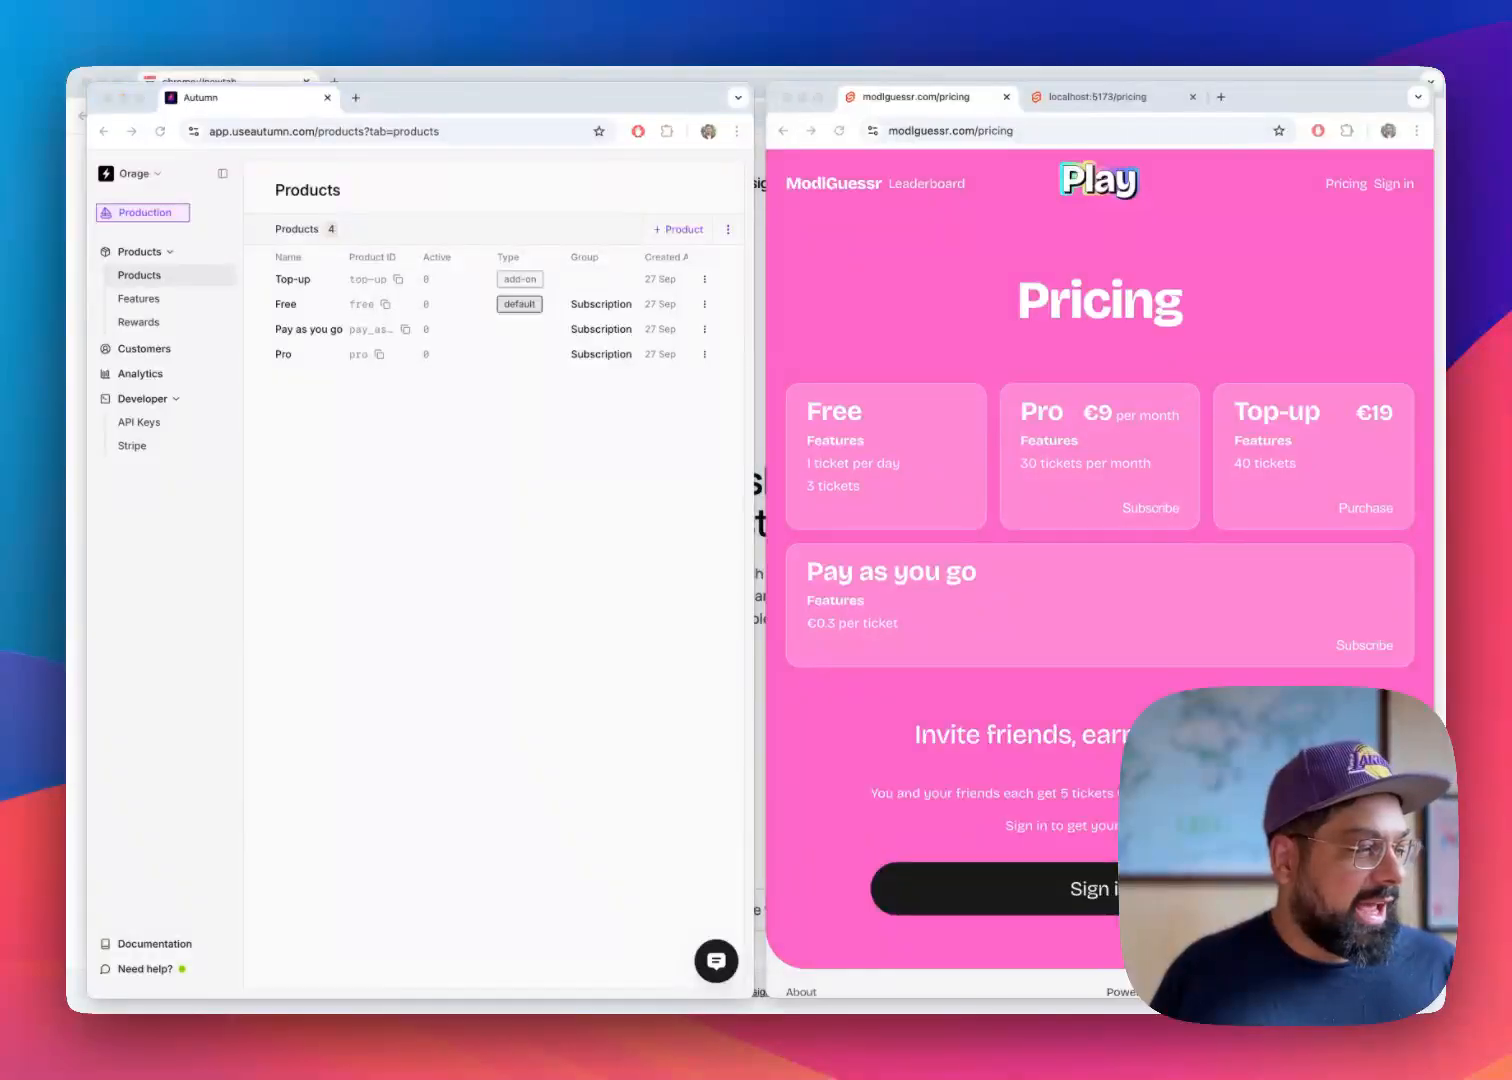
{"action": "left_click", "coordinate": [432, 523]}
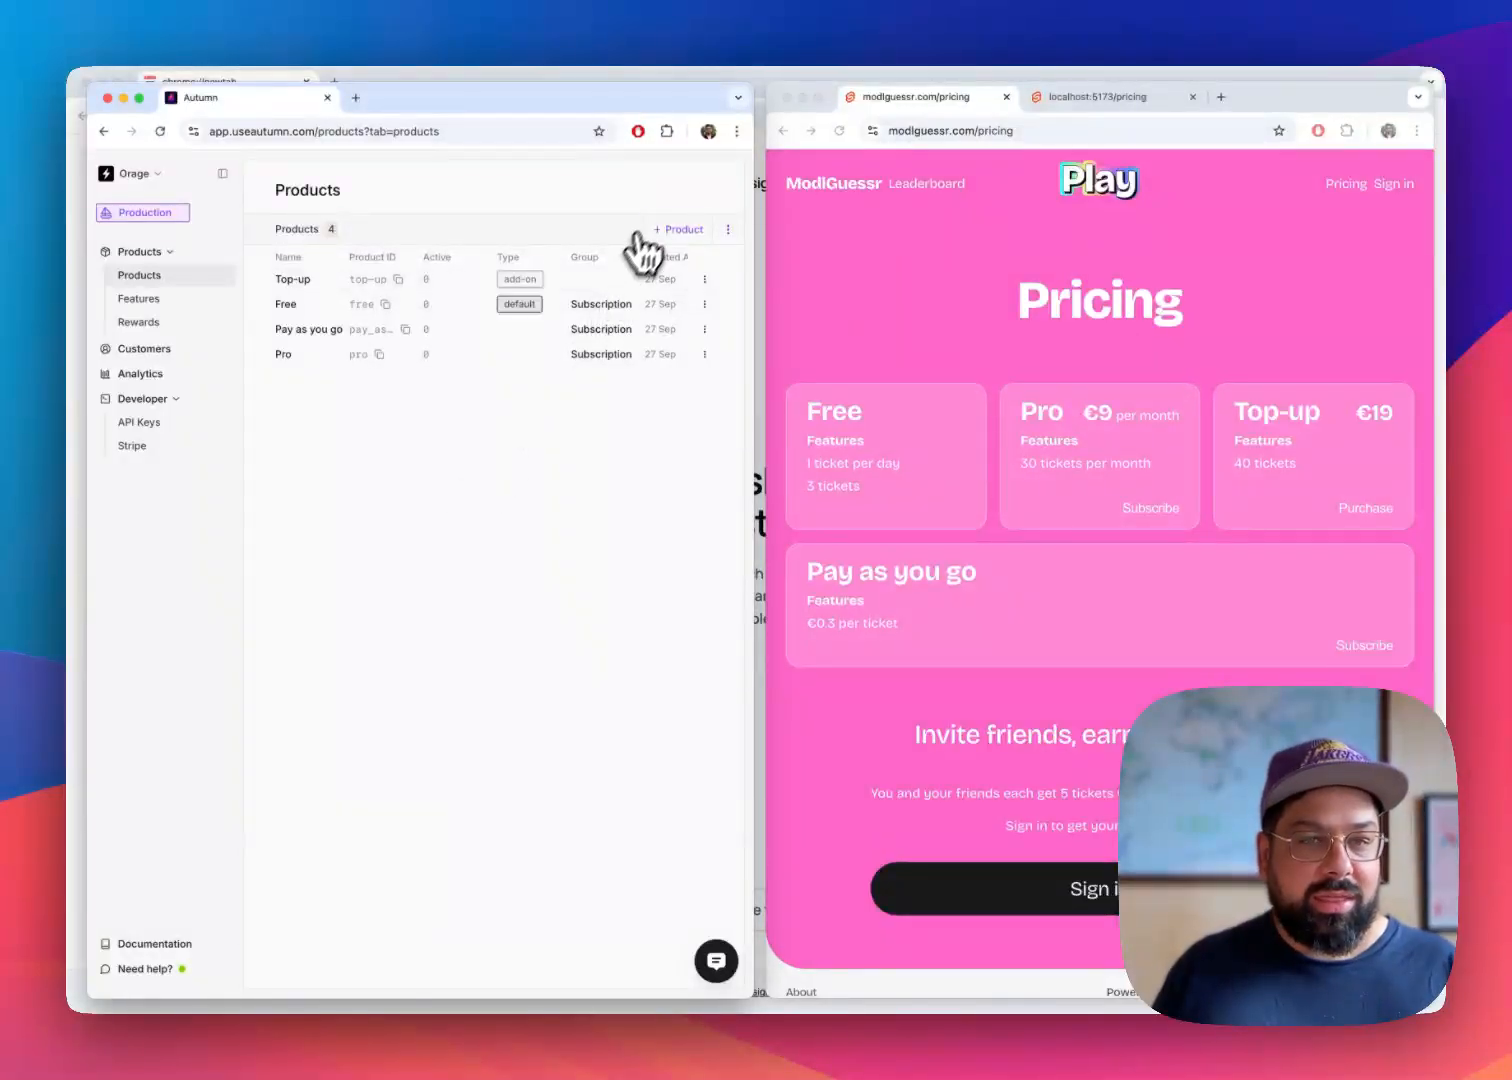
{"action": "left_click", "coordinate": [678, 231]}
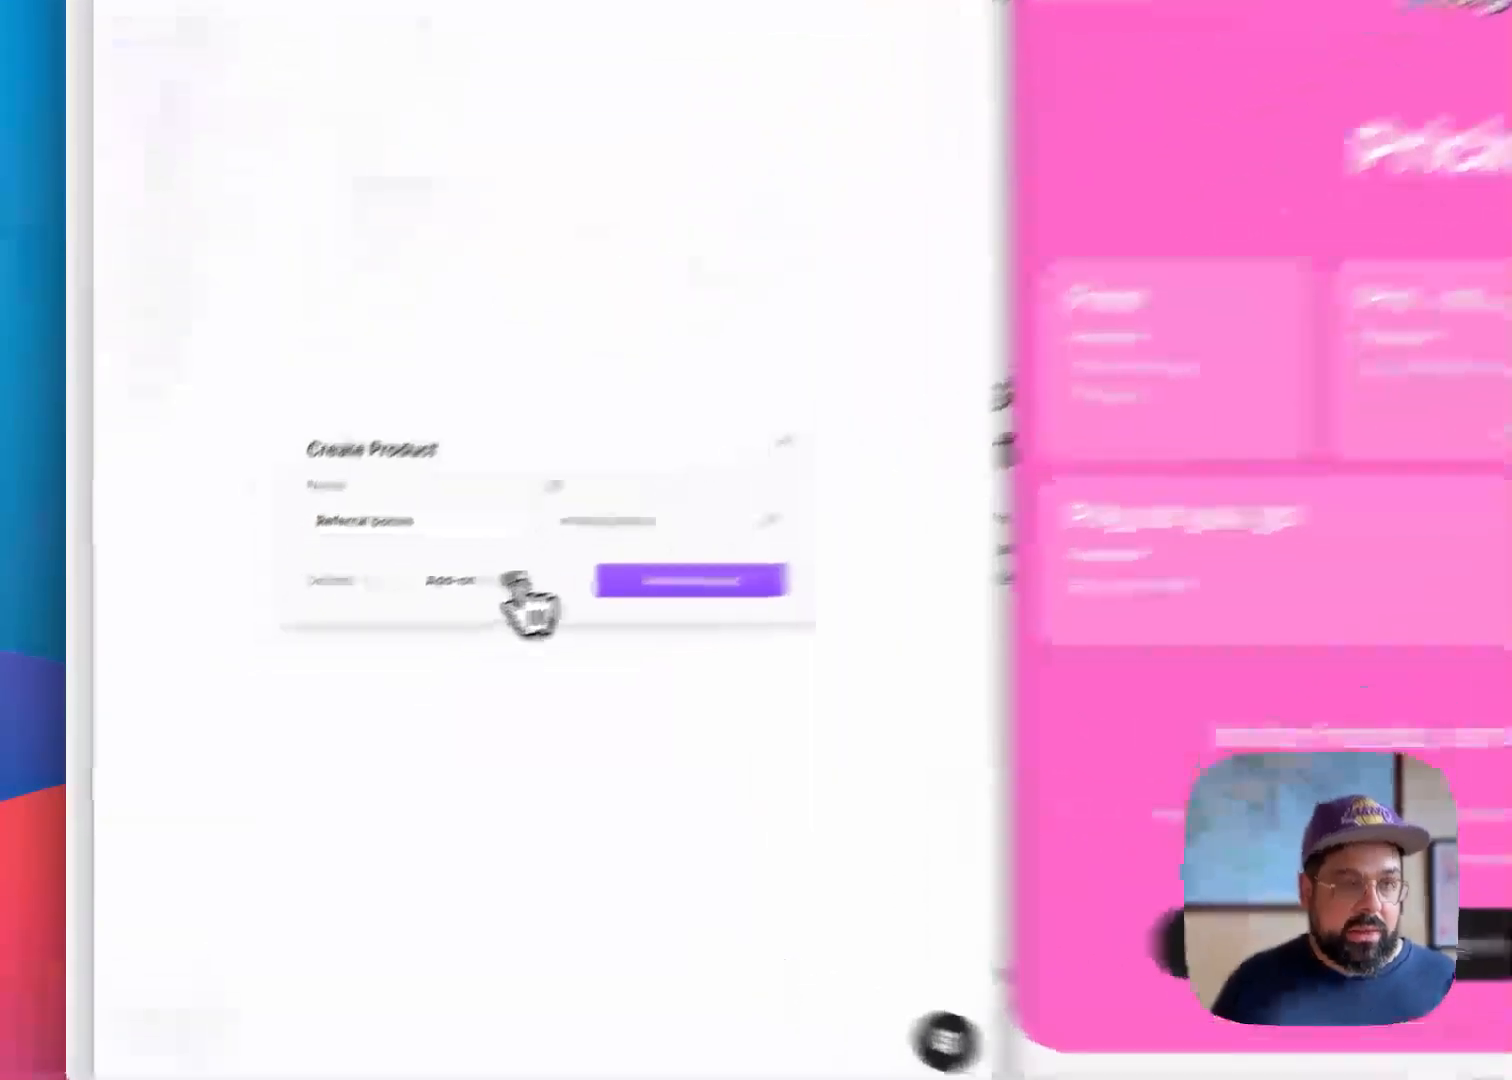
{"action": "left_click", "coordinate": [515, 581]}
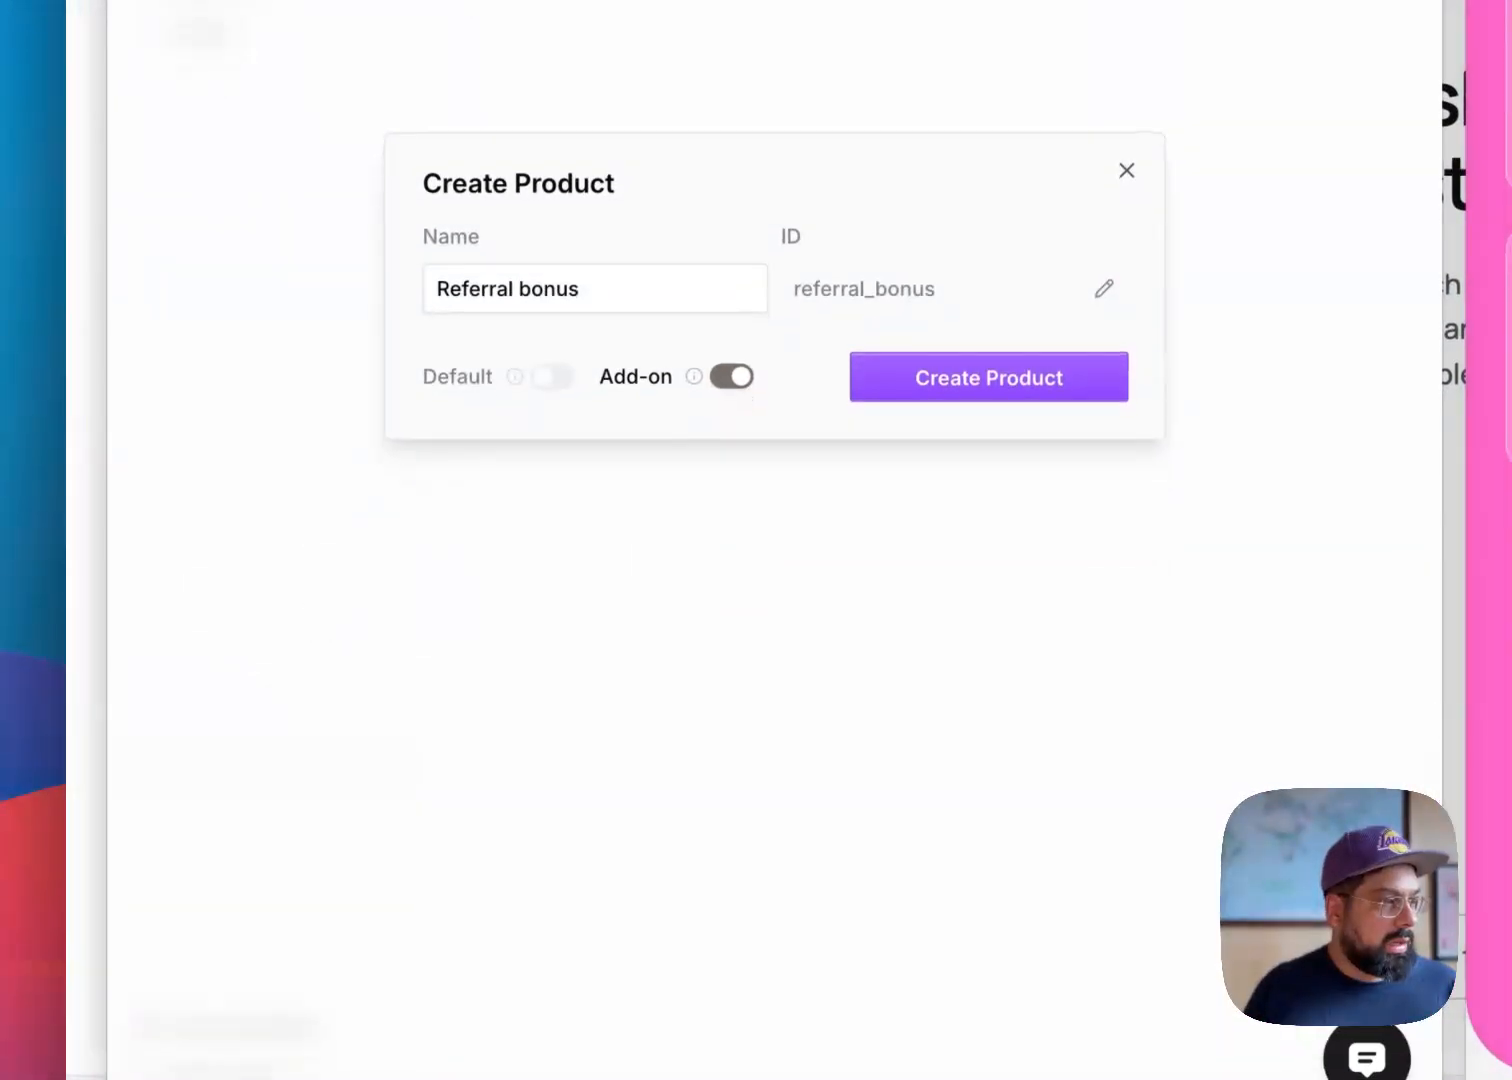
{"action": "left_click", "coordinate": [1026, 383]}
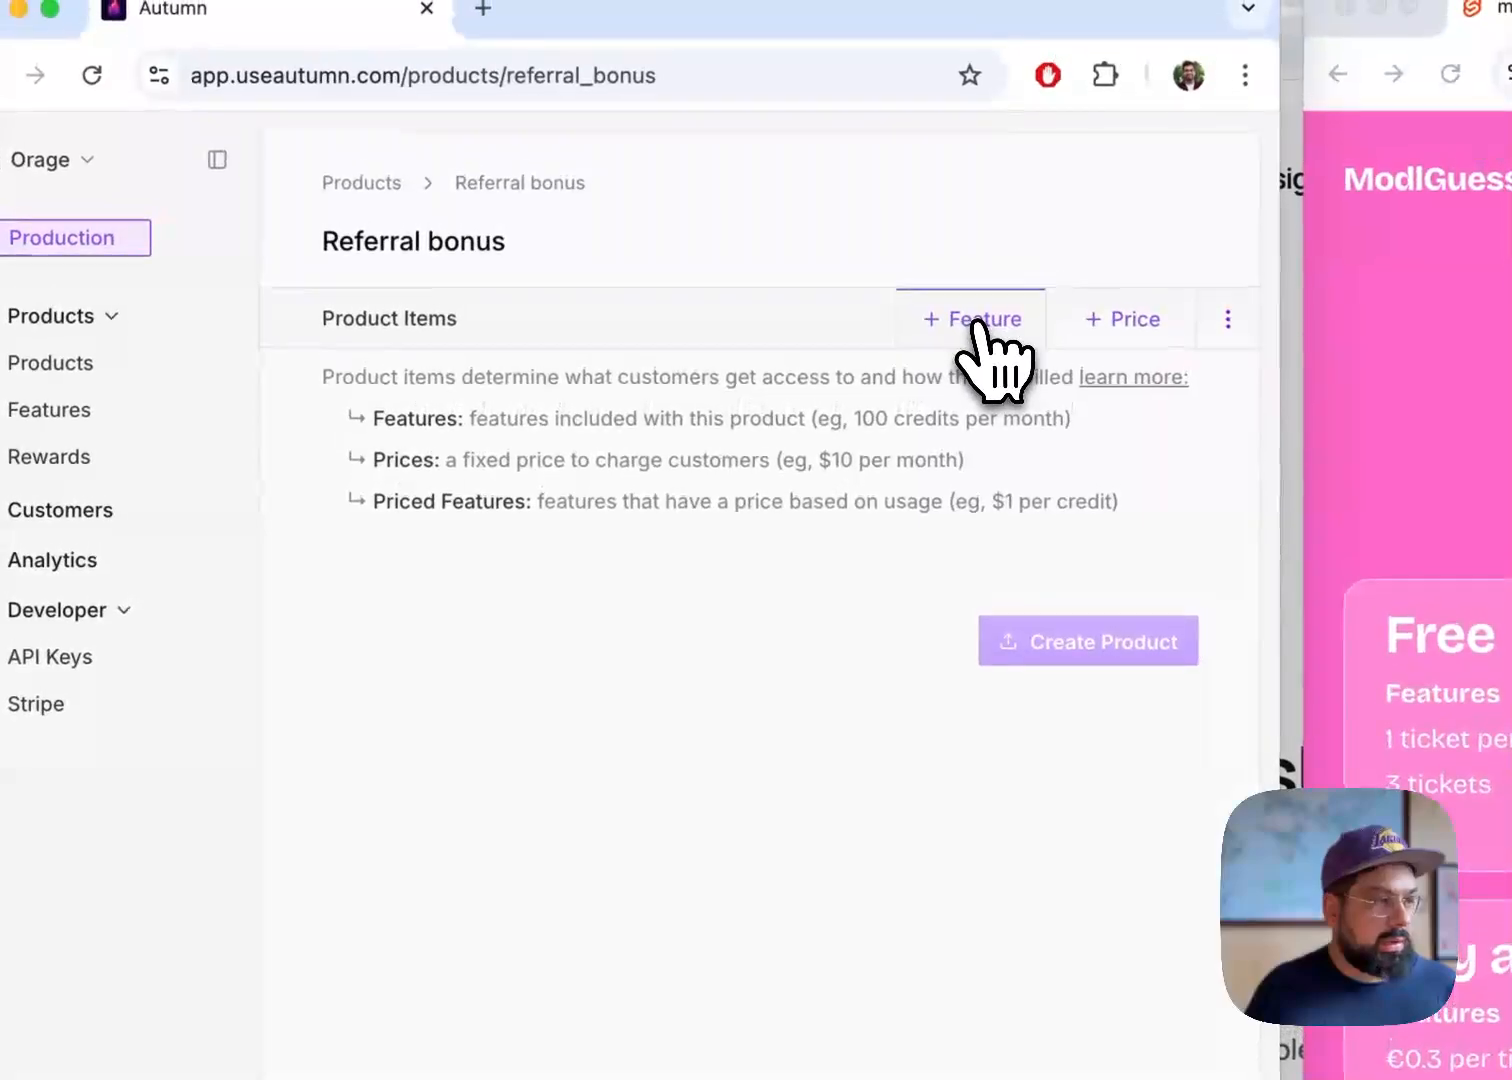
Add the Tickets feature to the Referral bonus product with an included usage of 5 and no reset
{"action": "left_click", "coordinate": [985, 325]}
{"action": "left_click", "coordinate": [607, 611]}
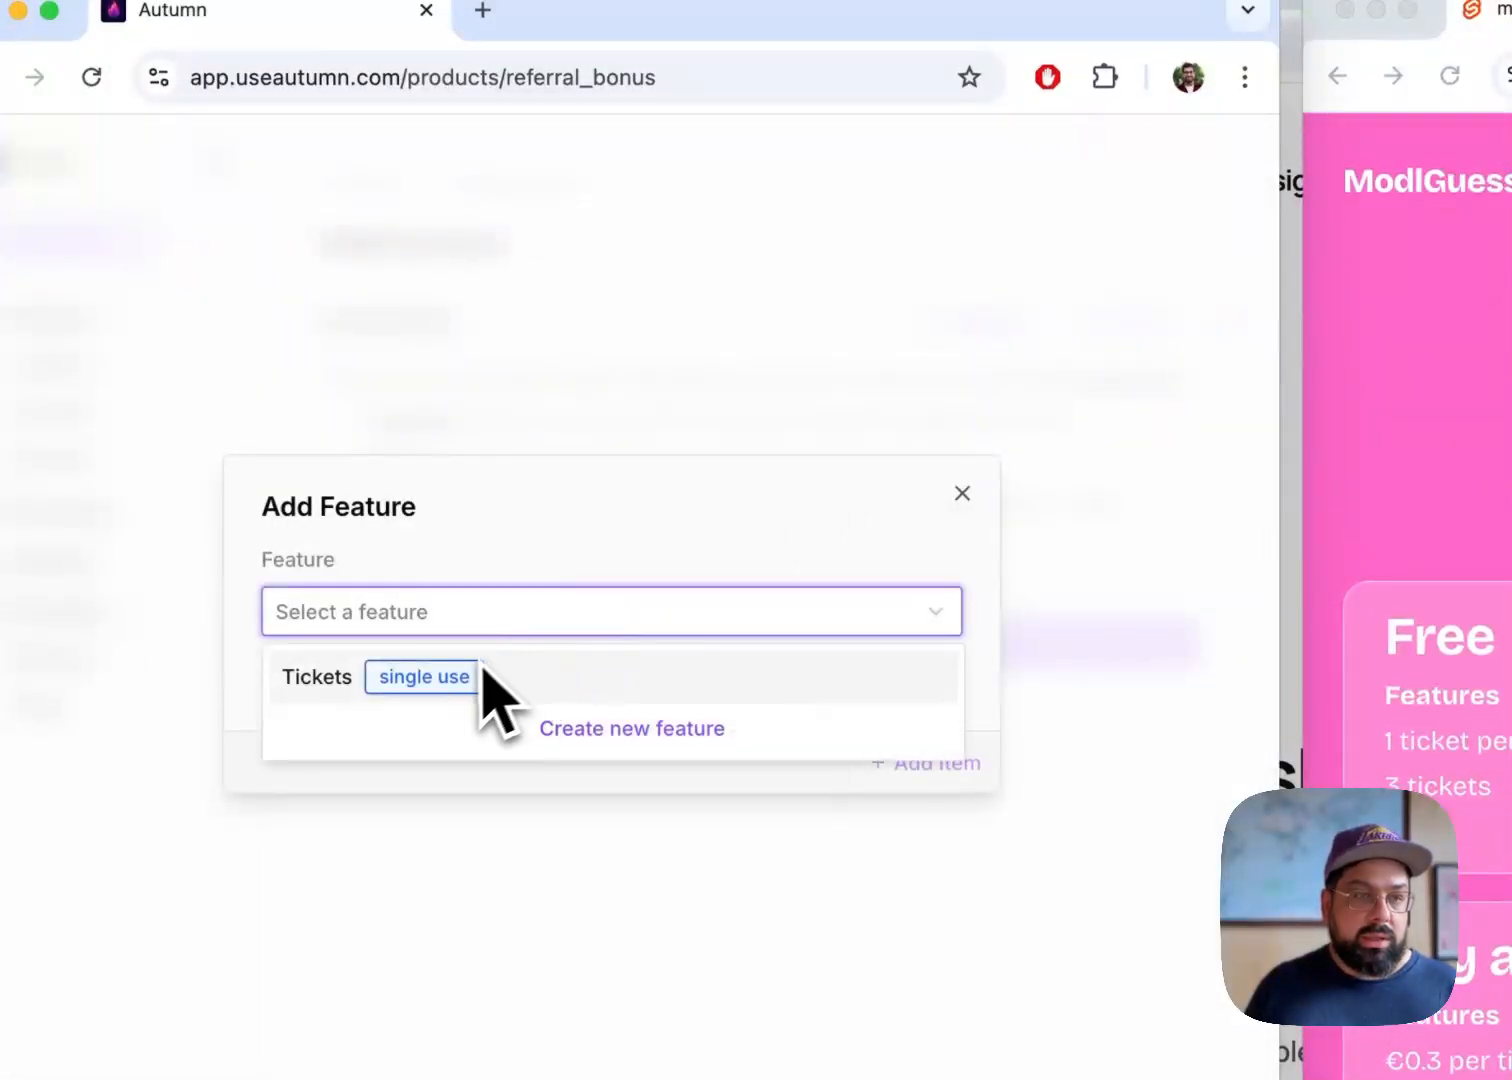
{"action": "left_click", "coordinate": [484, 674]}
{"action": "left_click", "coordinate": [456, 727]}
{"action": "type", "text": "5"}
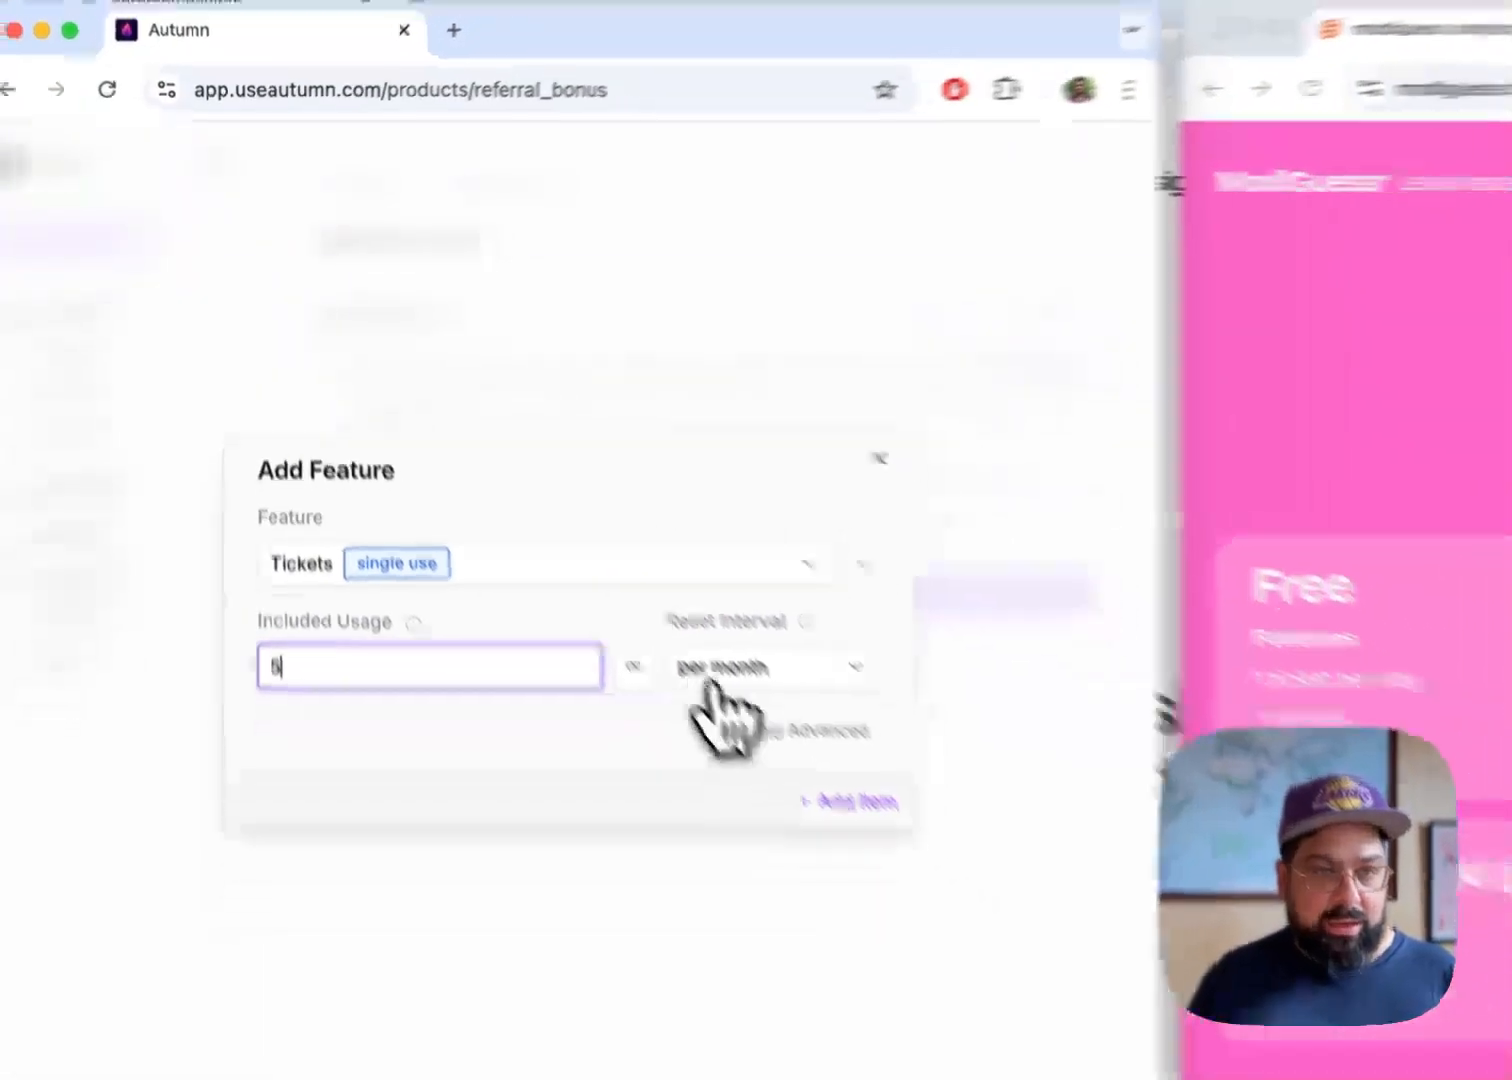
{"action": "left_click", "coordinate": [780, 728]}
{"action": "left_click", "coordinate": [540, 513]}
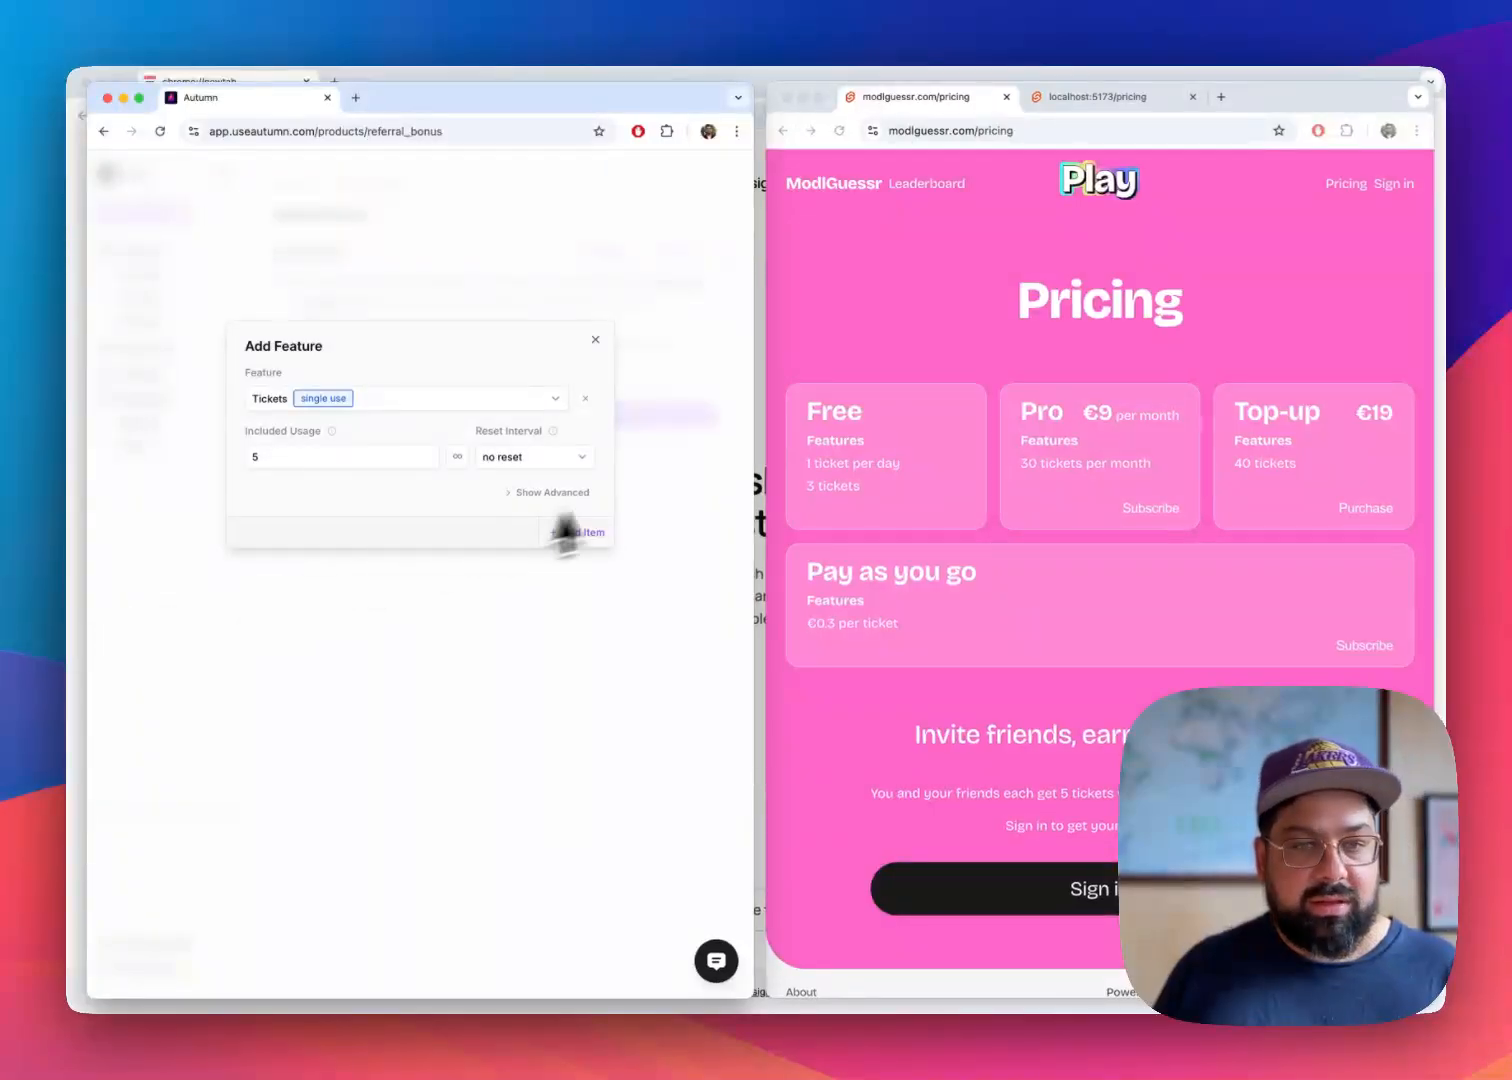
{"action": "left_click", "coordinate": [574, 546]}
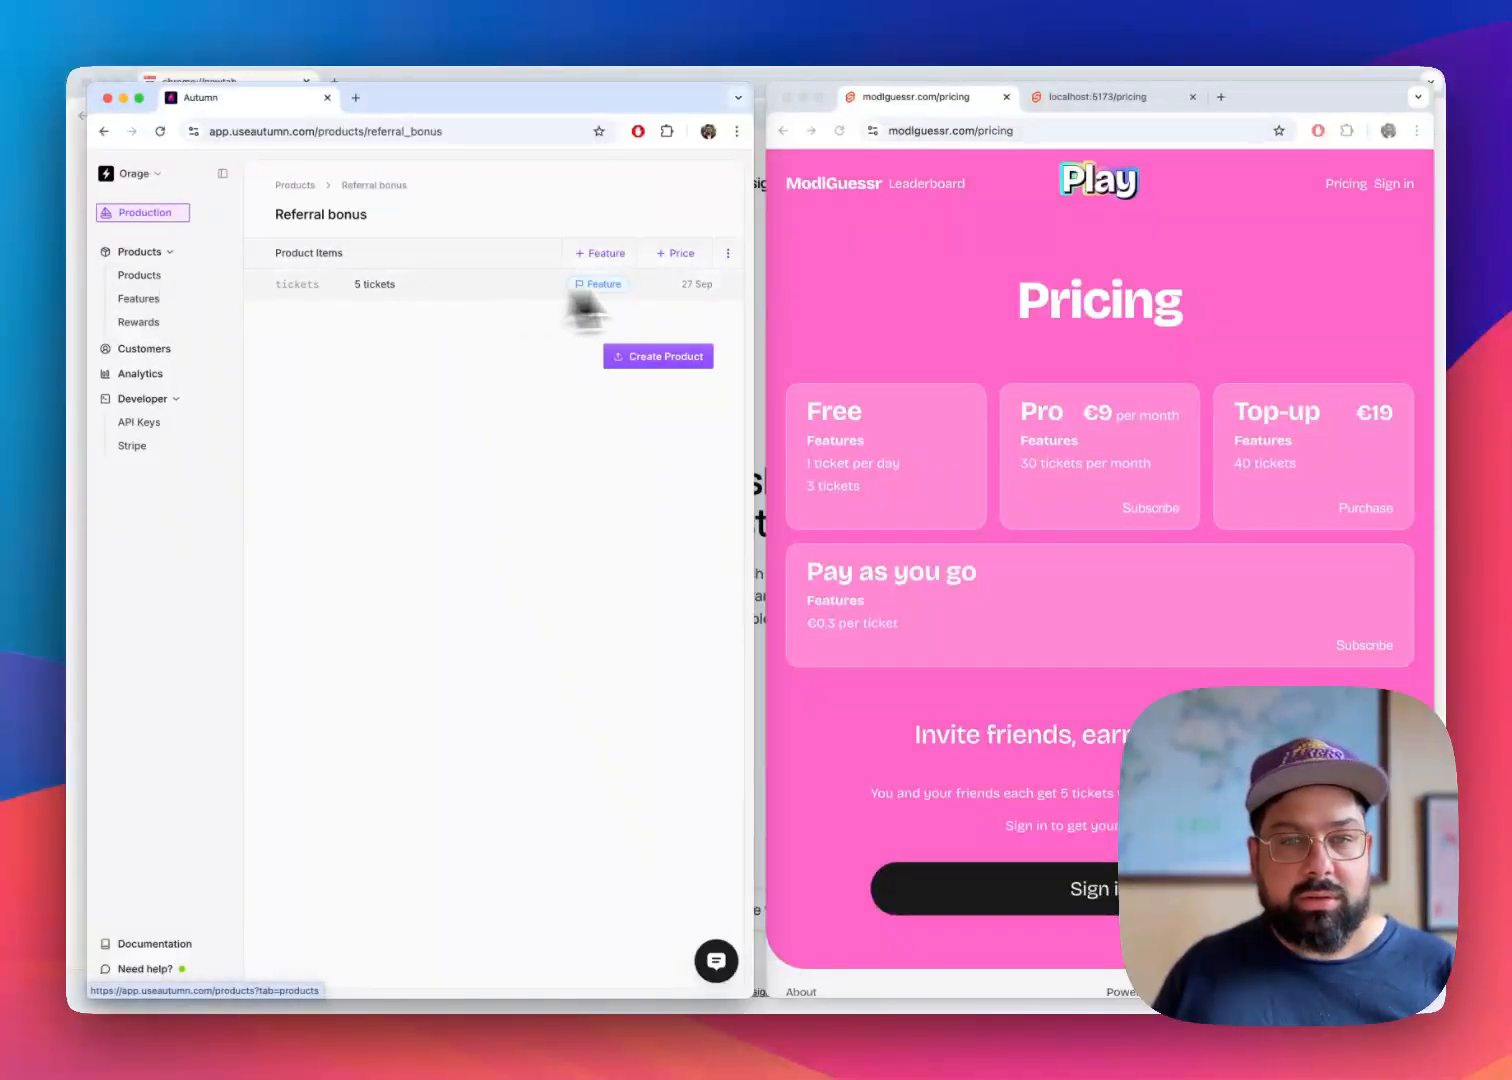
Stay on the unsaved Referral bonus product and save it with its ticket feature
{"action": "left_click", "coordinate": [139, 322]}
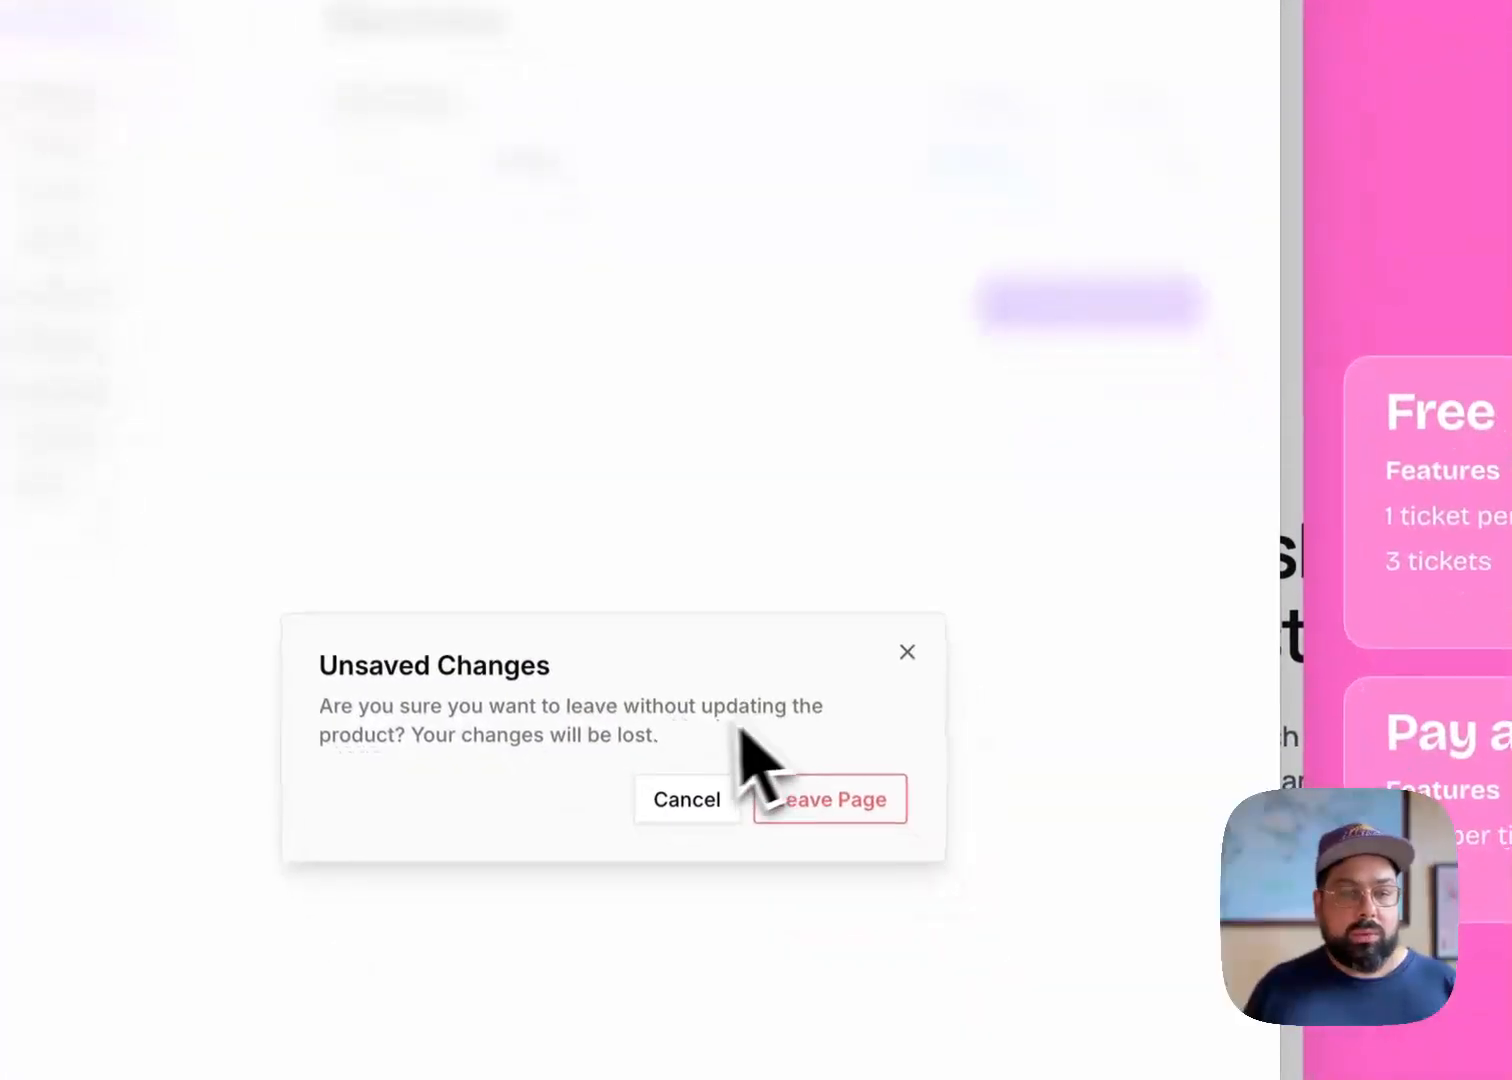
{"action": "left_click", "coordinate": [690, 800]}
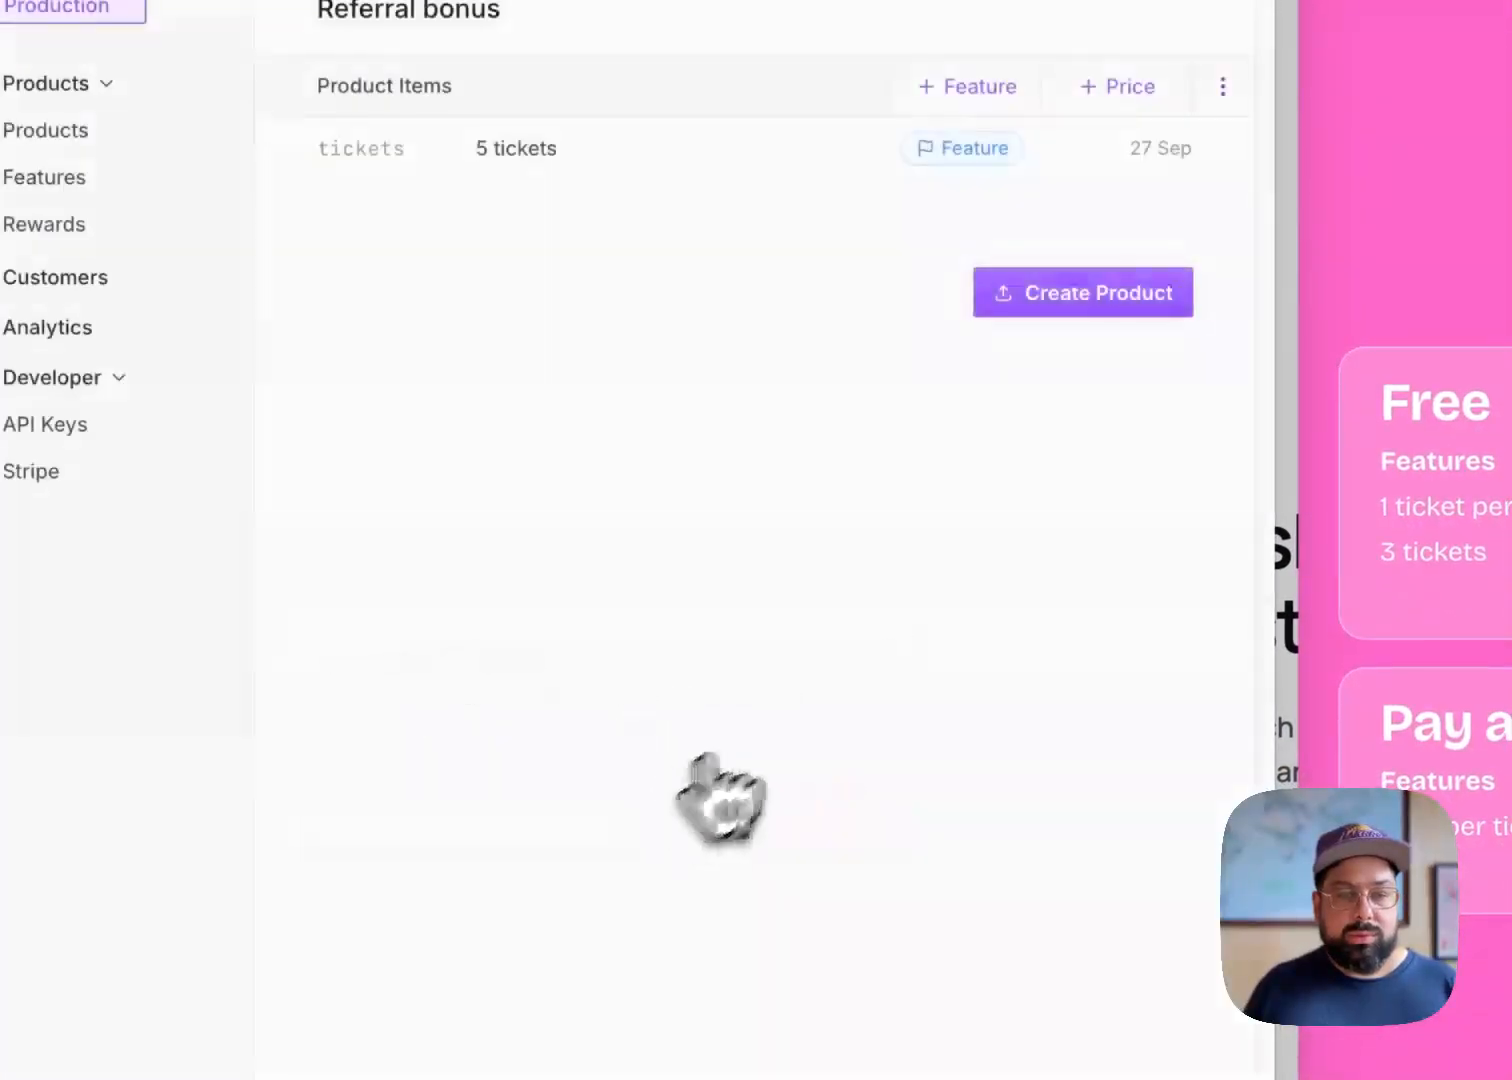
{"action": "left_click", "coordinate": [1068, 300]}
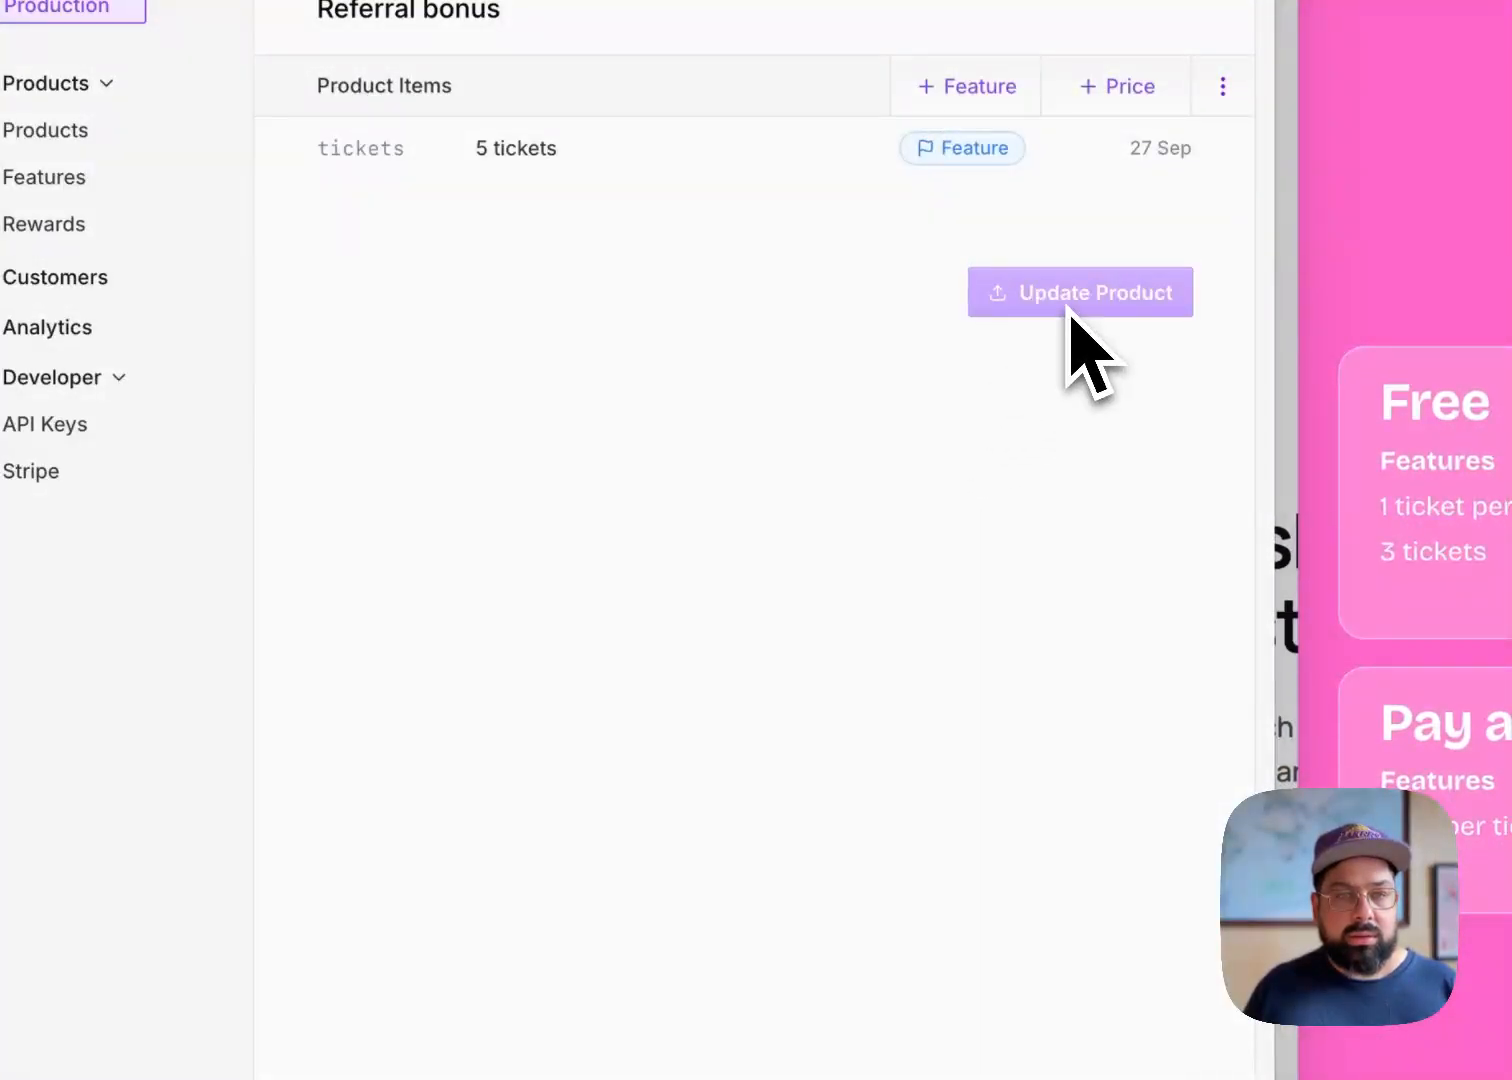
Create a reward named Referral bonus of type Free Product that gives away the Referral bonus product
{"action": "left_click", "coordinate": [57, 228]}
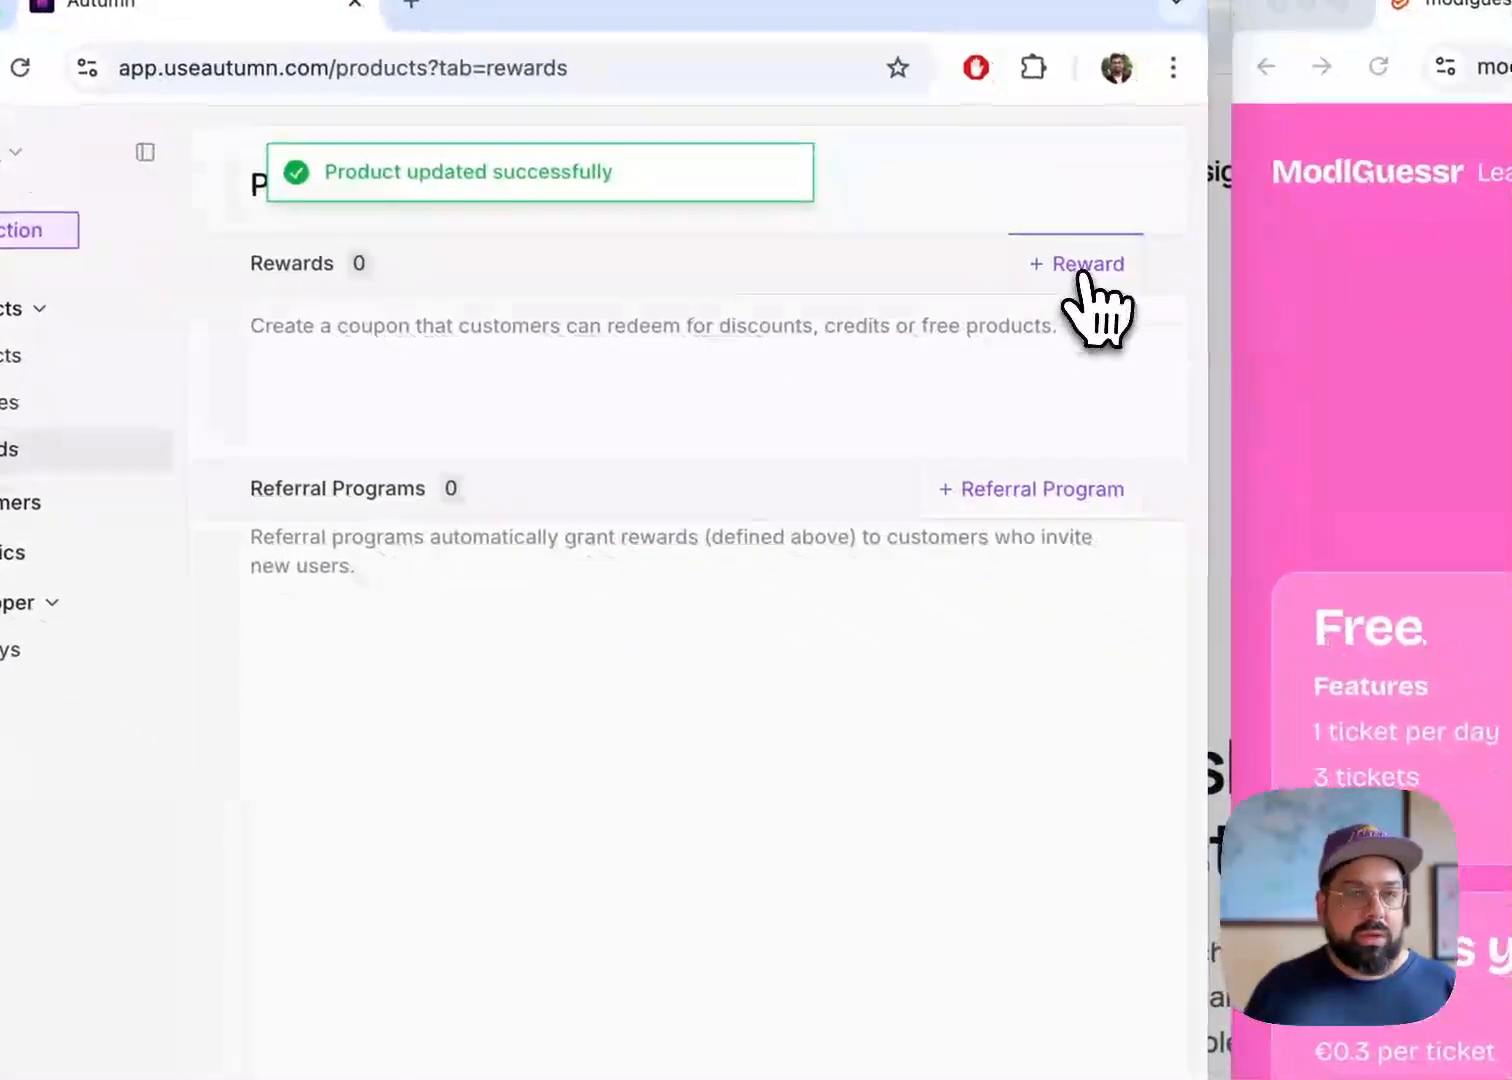
{"action": "left_click", "coordinate": [1311, 392]}
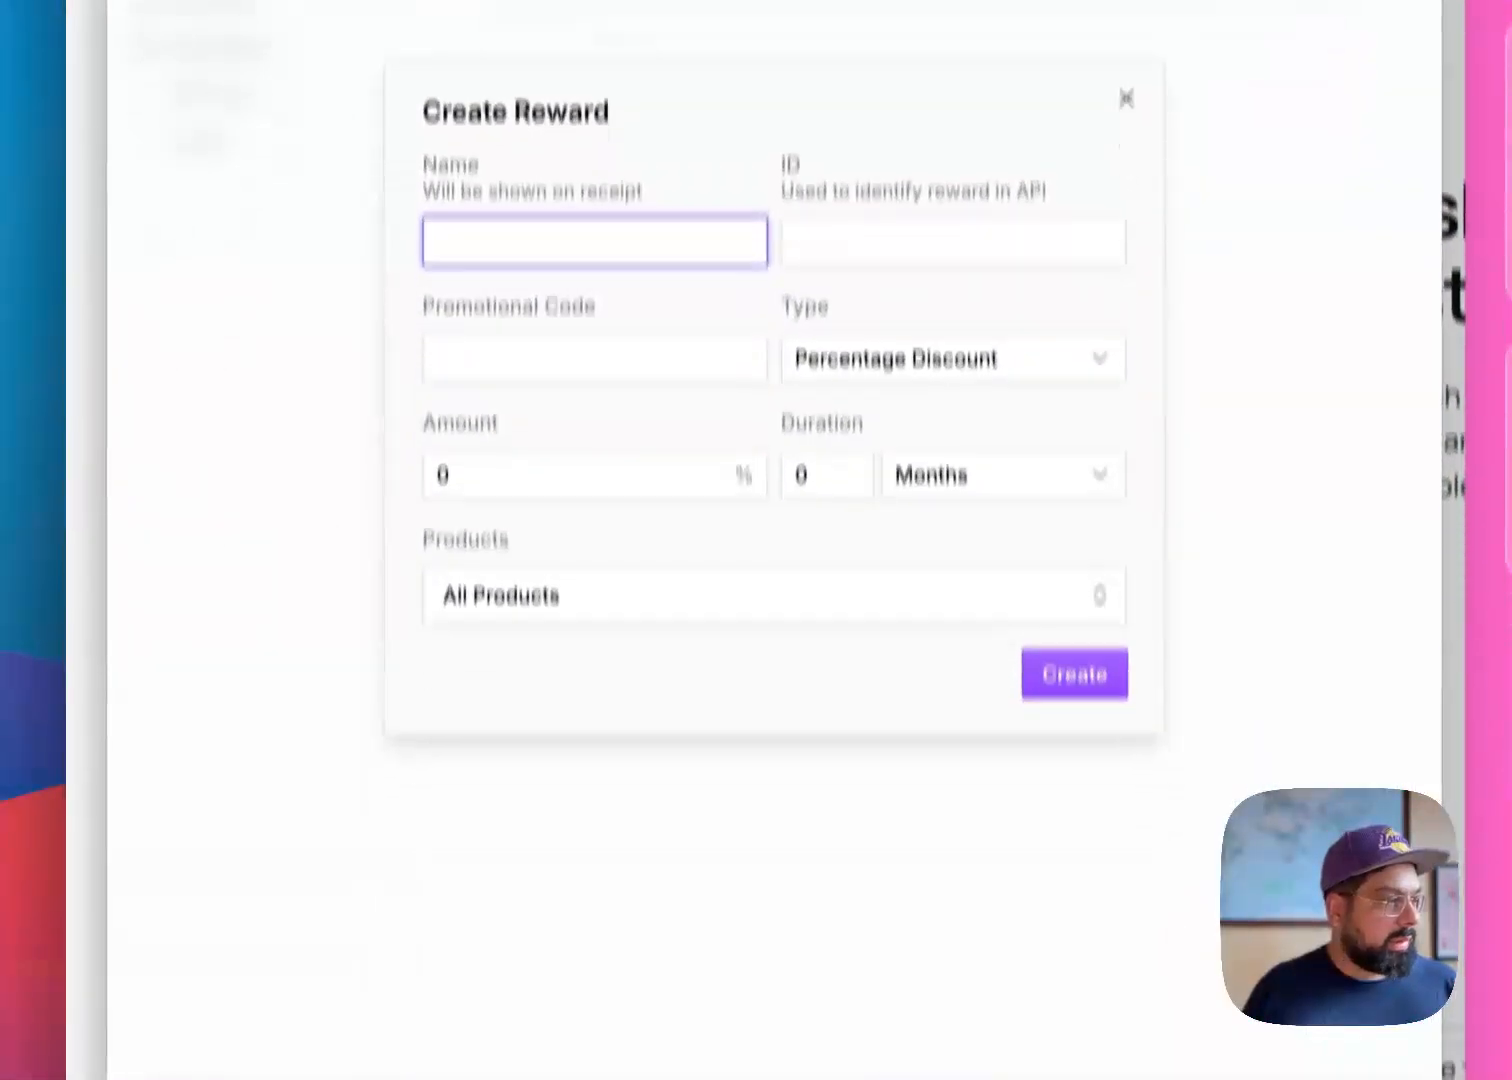
{"action": "key", "text": "super+Tab"}
{"action": "left_click", "coordinate": [483, 328]}
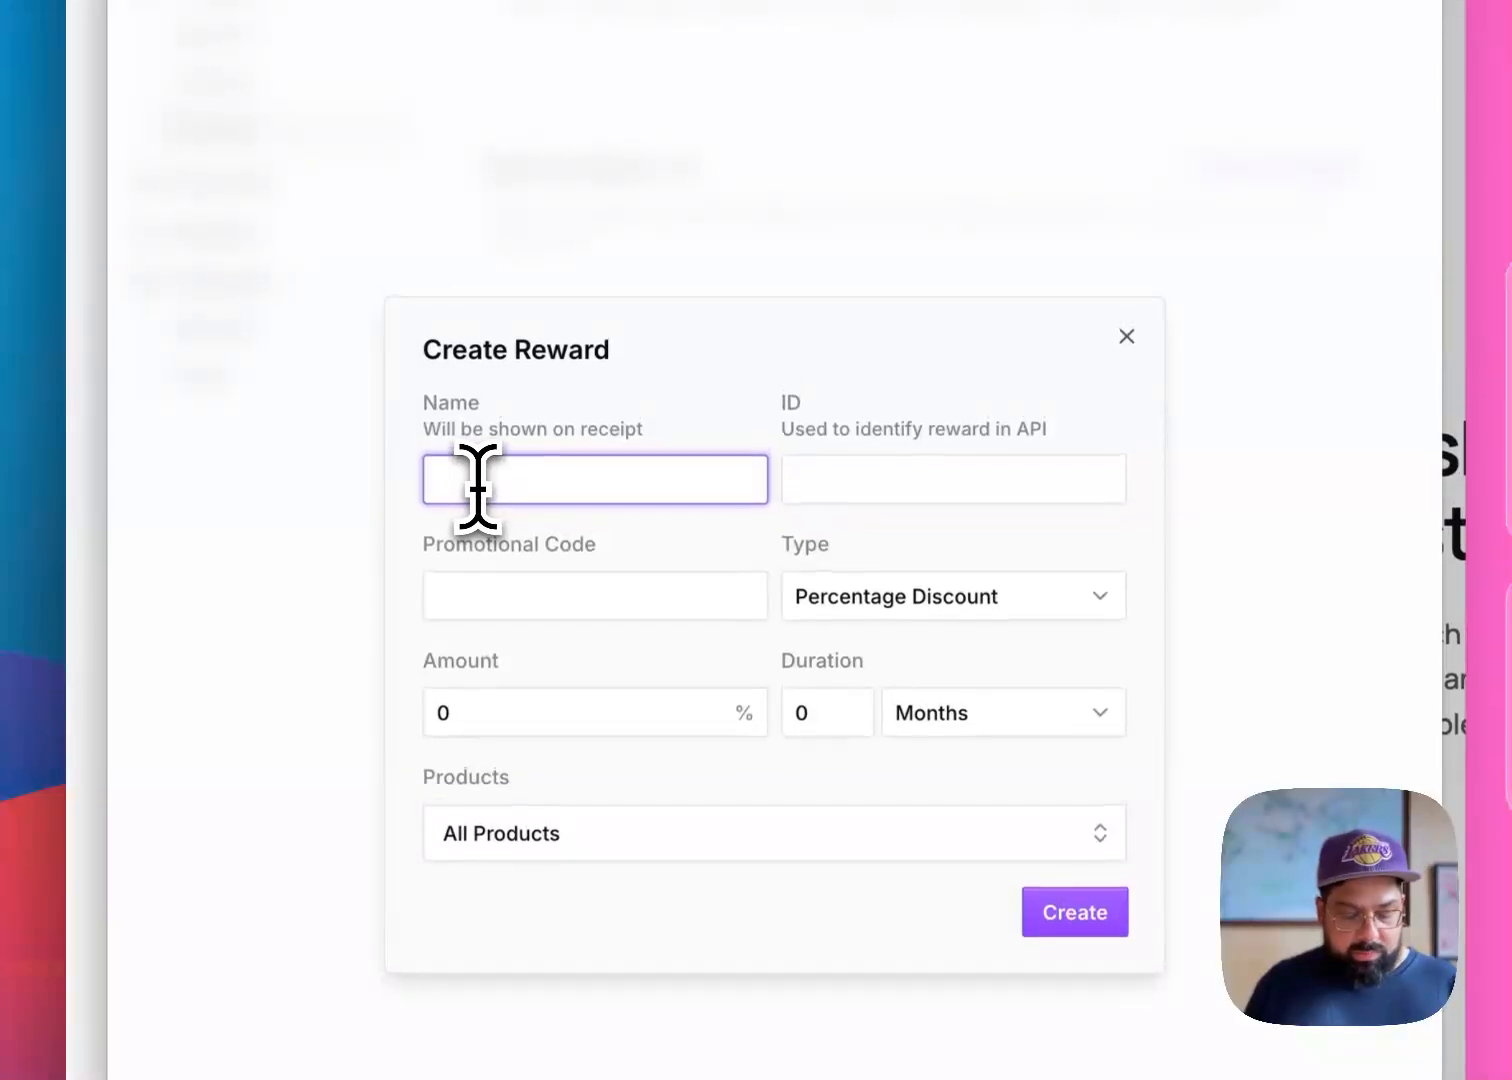
{"action": "type", "text": "Referral bonus"}
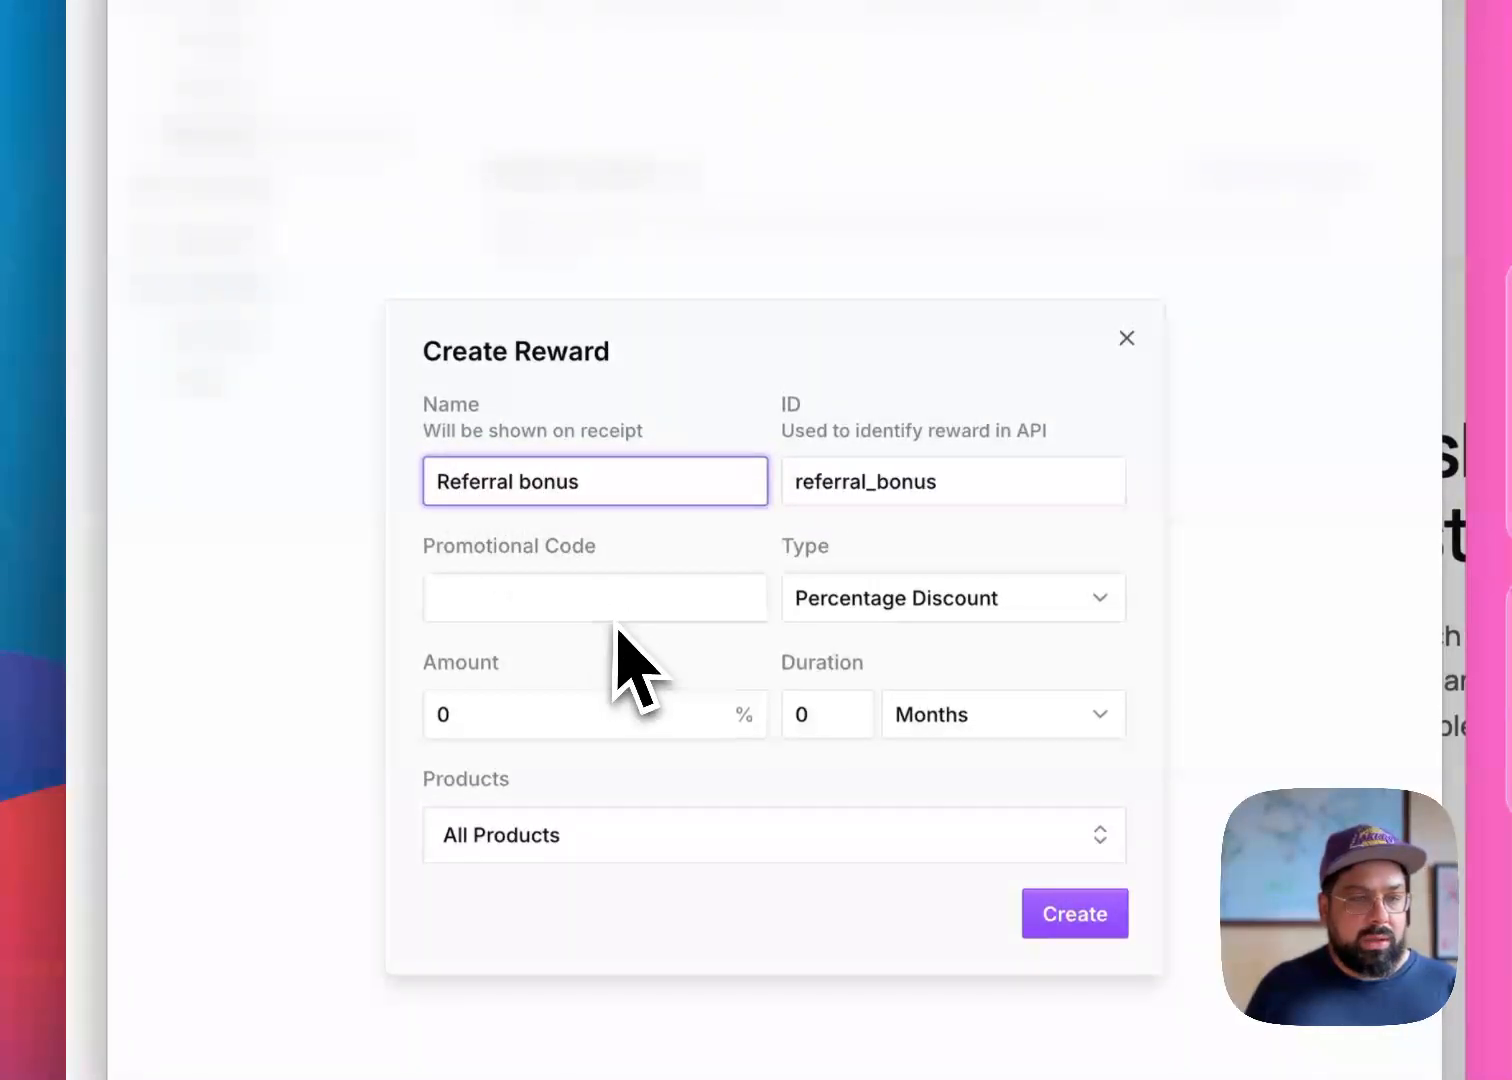
{"action": "left_click", "coordinate": [940, 598]}
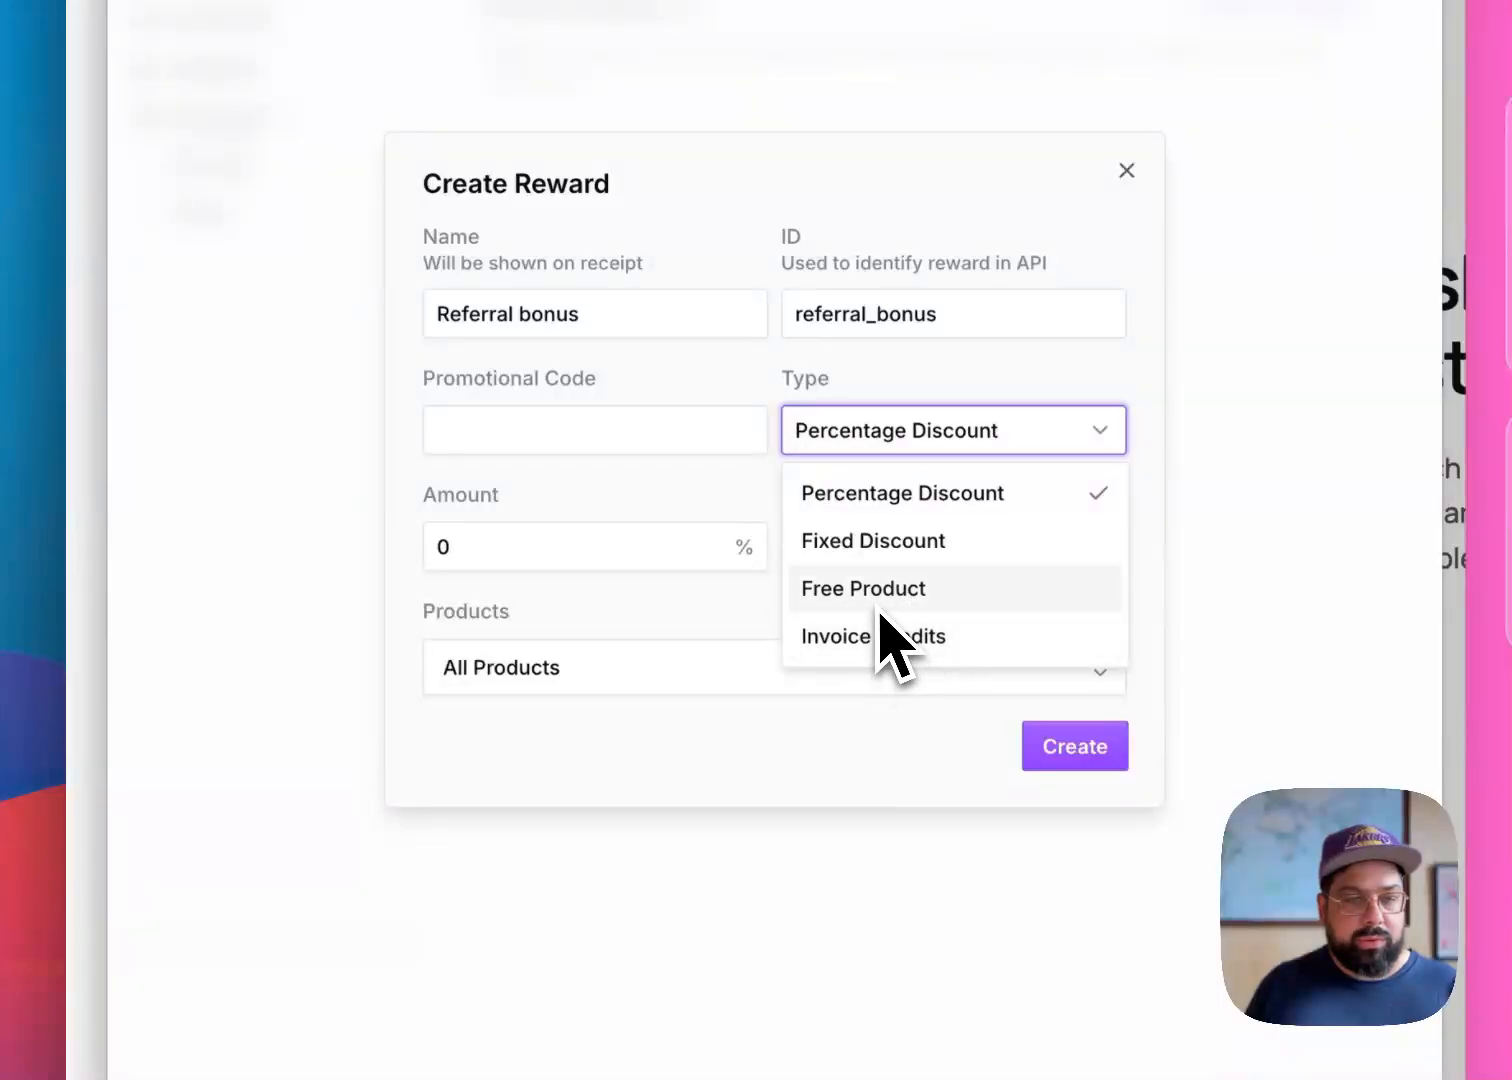
{"action": "left_click", "coordinate": [886, 596]}
{"action": "left_click", "coordinate": [661, 628]}
{"action": "left_click", "coordinate": [645, 688]}
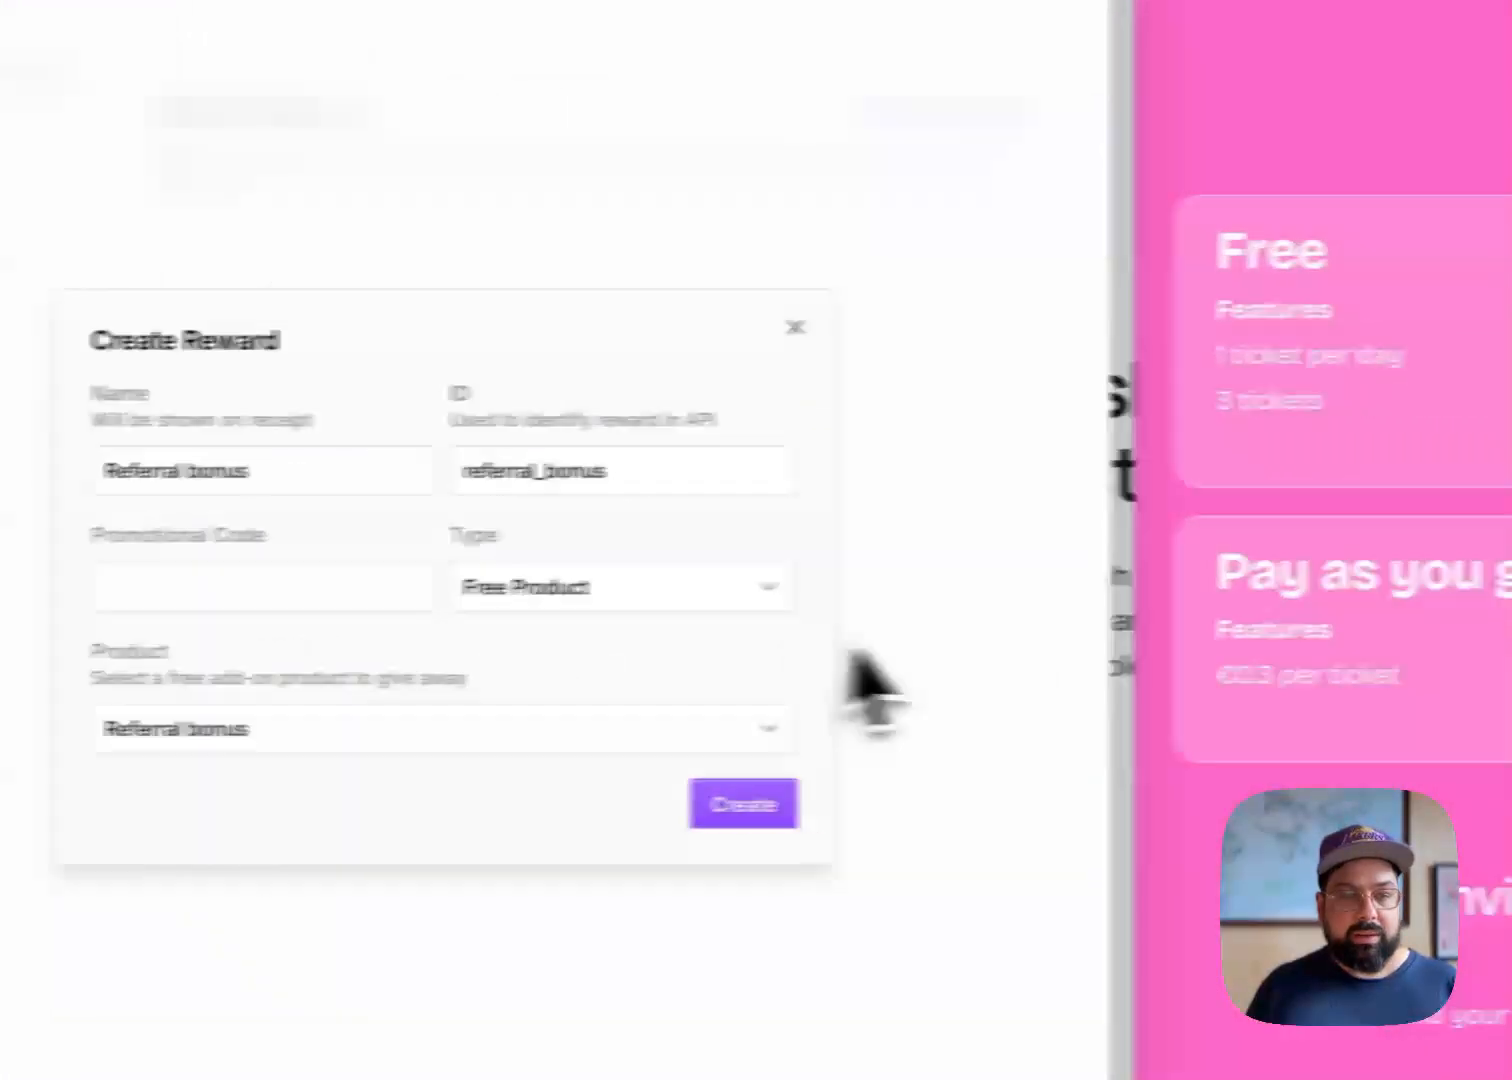
{"action": "left_click", "coordinate": [772, 815]}
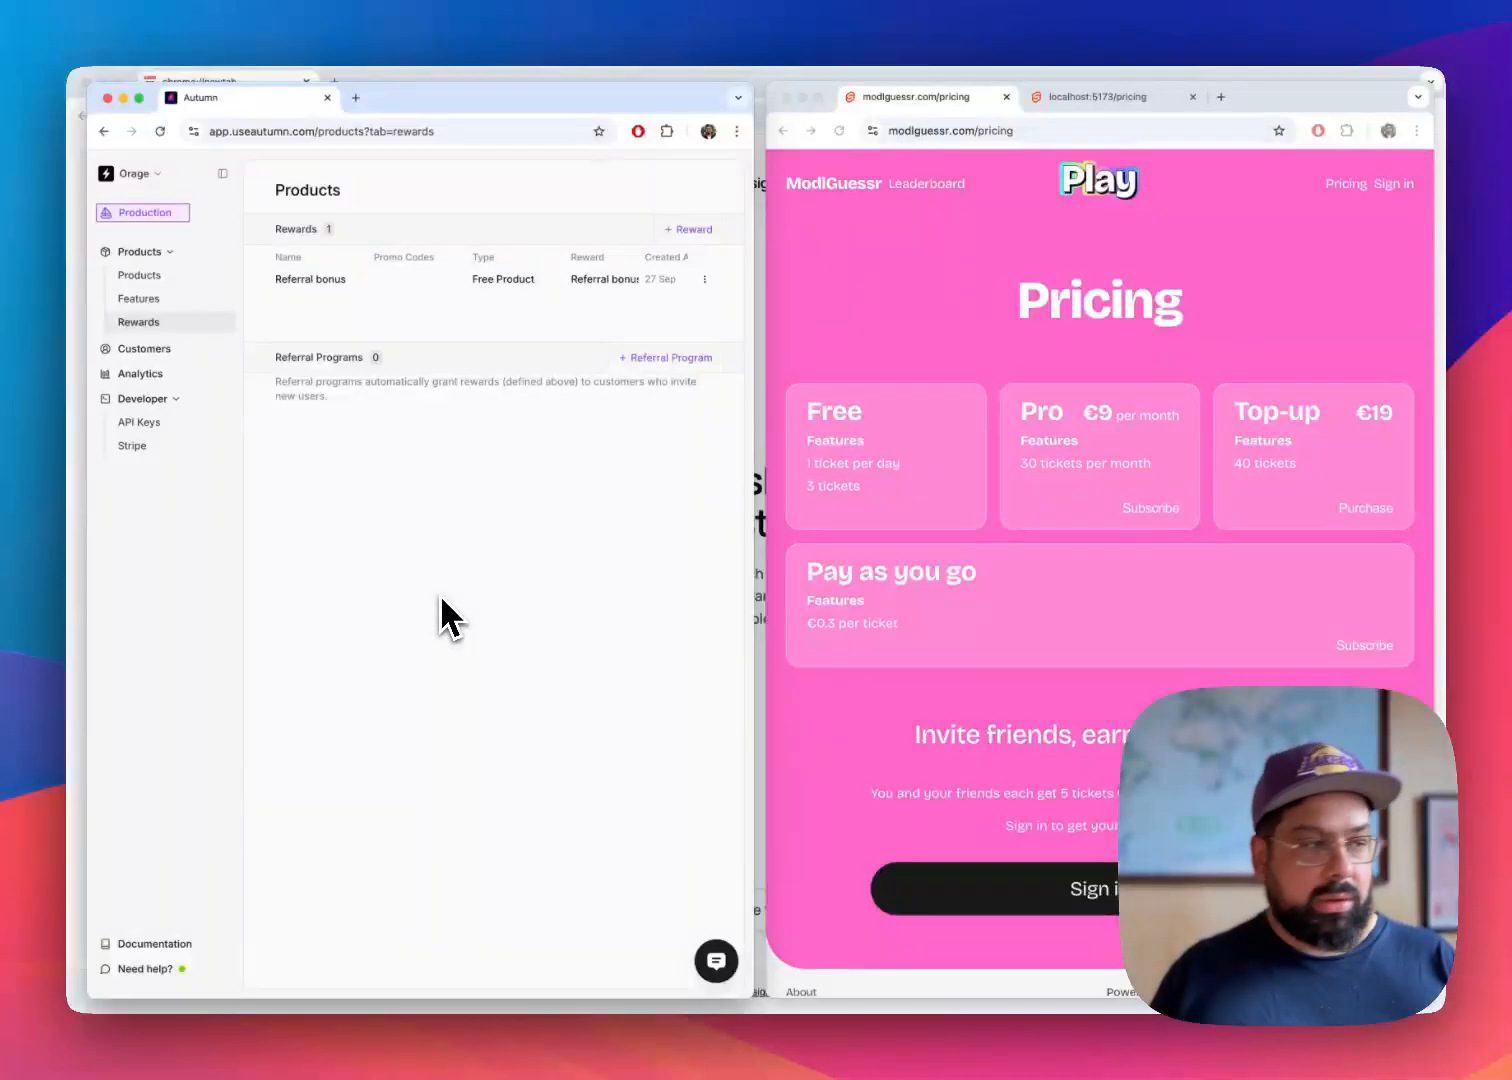
Start a referral program with the ID referral and assign the Referral bonus reward to it
{"action": "left_click", "coordinate": [650, 360]}
{"action": "type", "text": "r"}
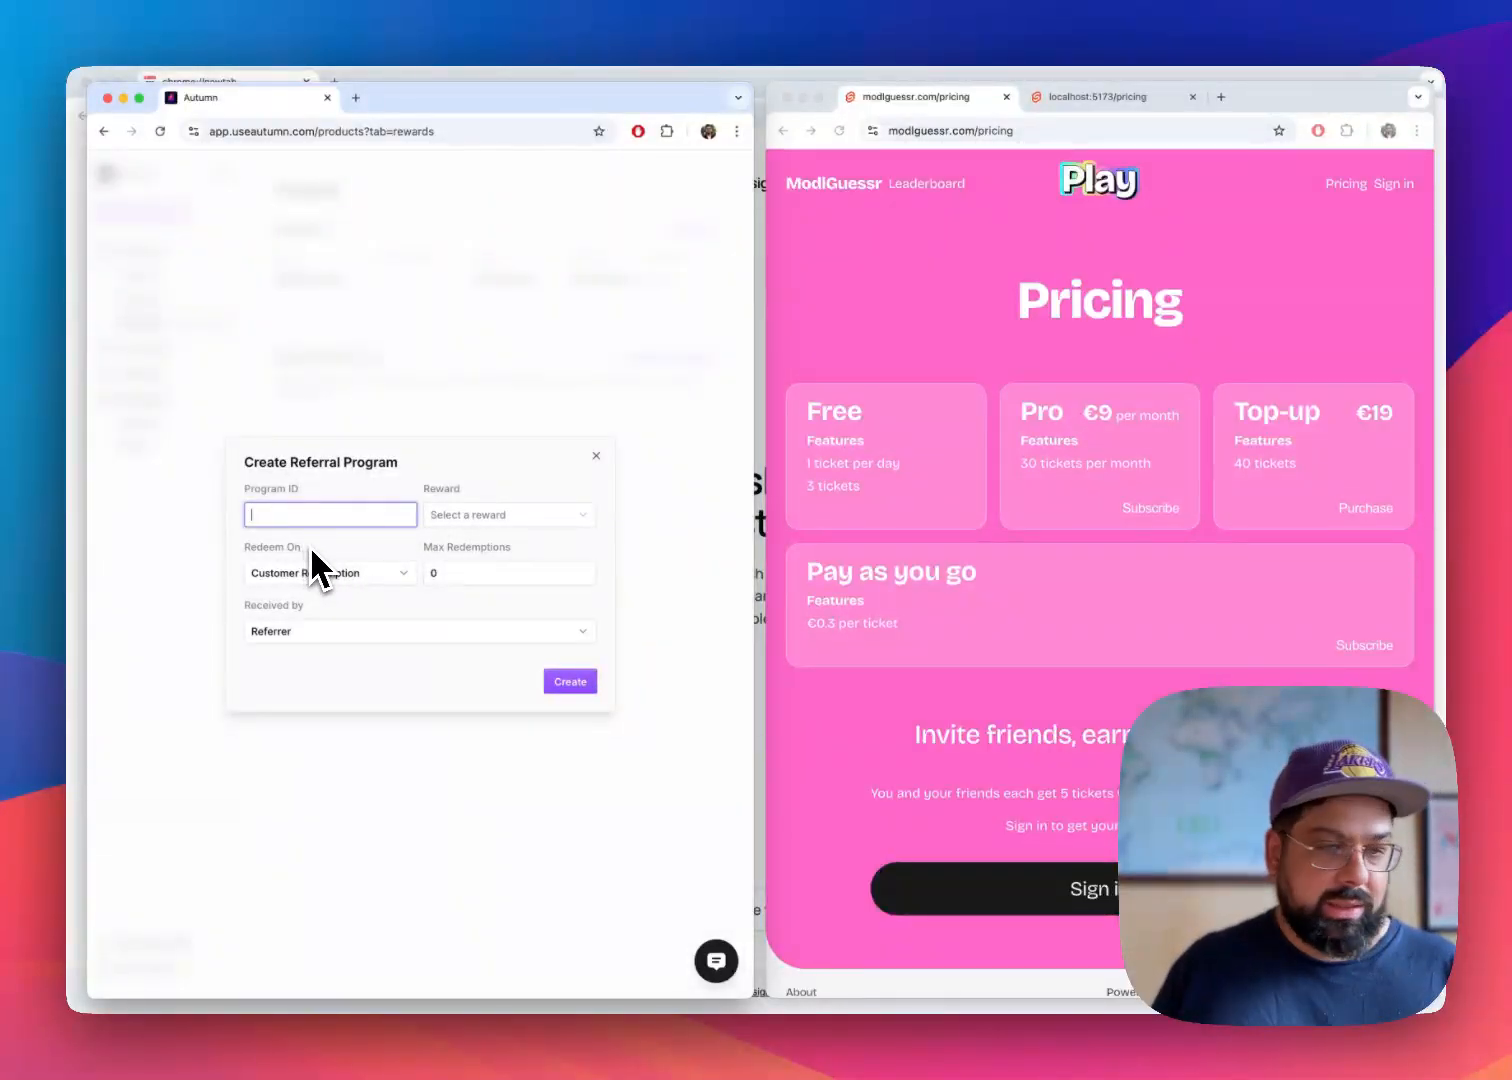
{"action": "type", "text": "ef"}
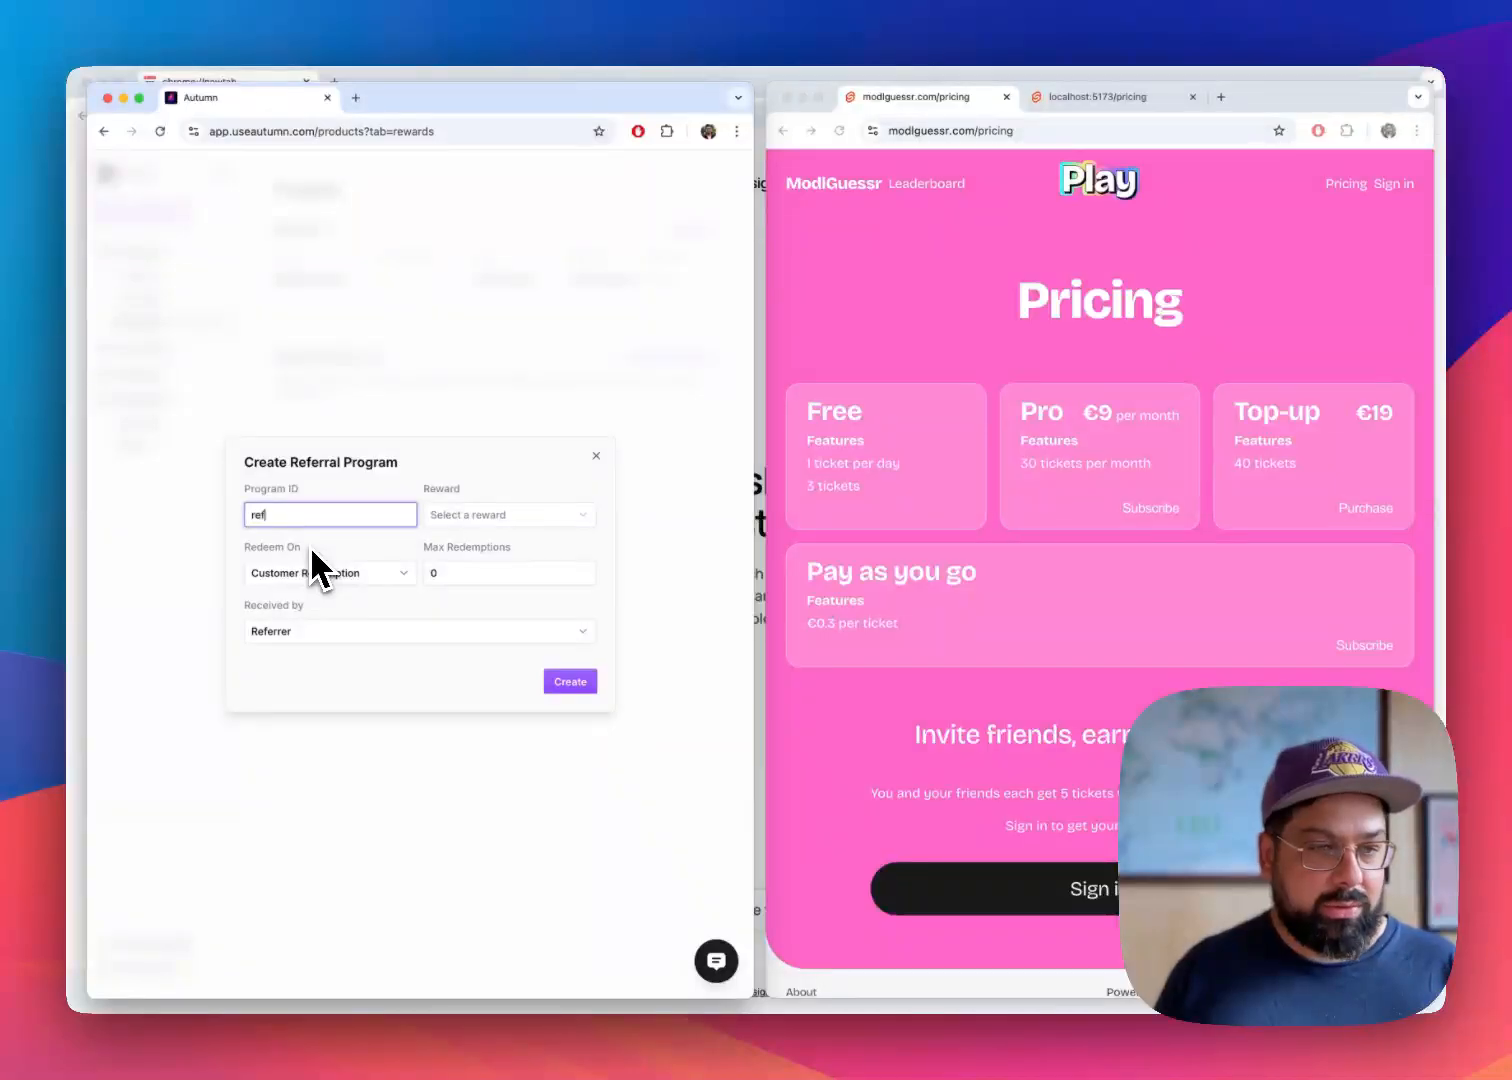
{"action": "type", "text": "erral"}
{"action": "left_click", "coordinate": [309, 546]}
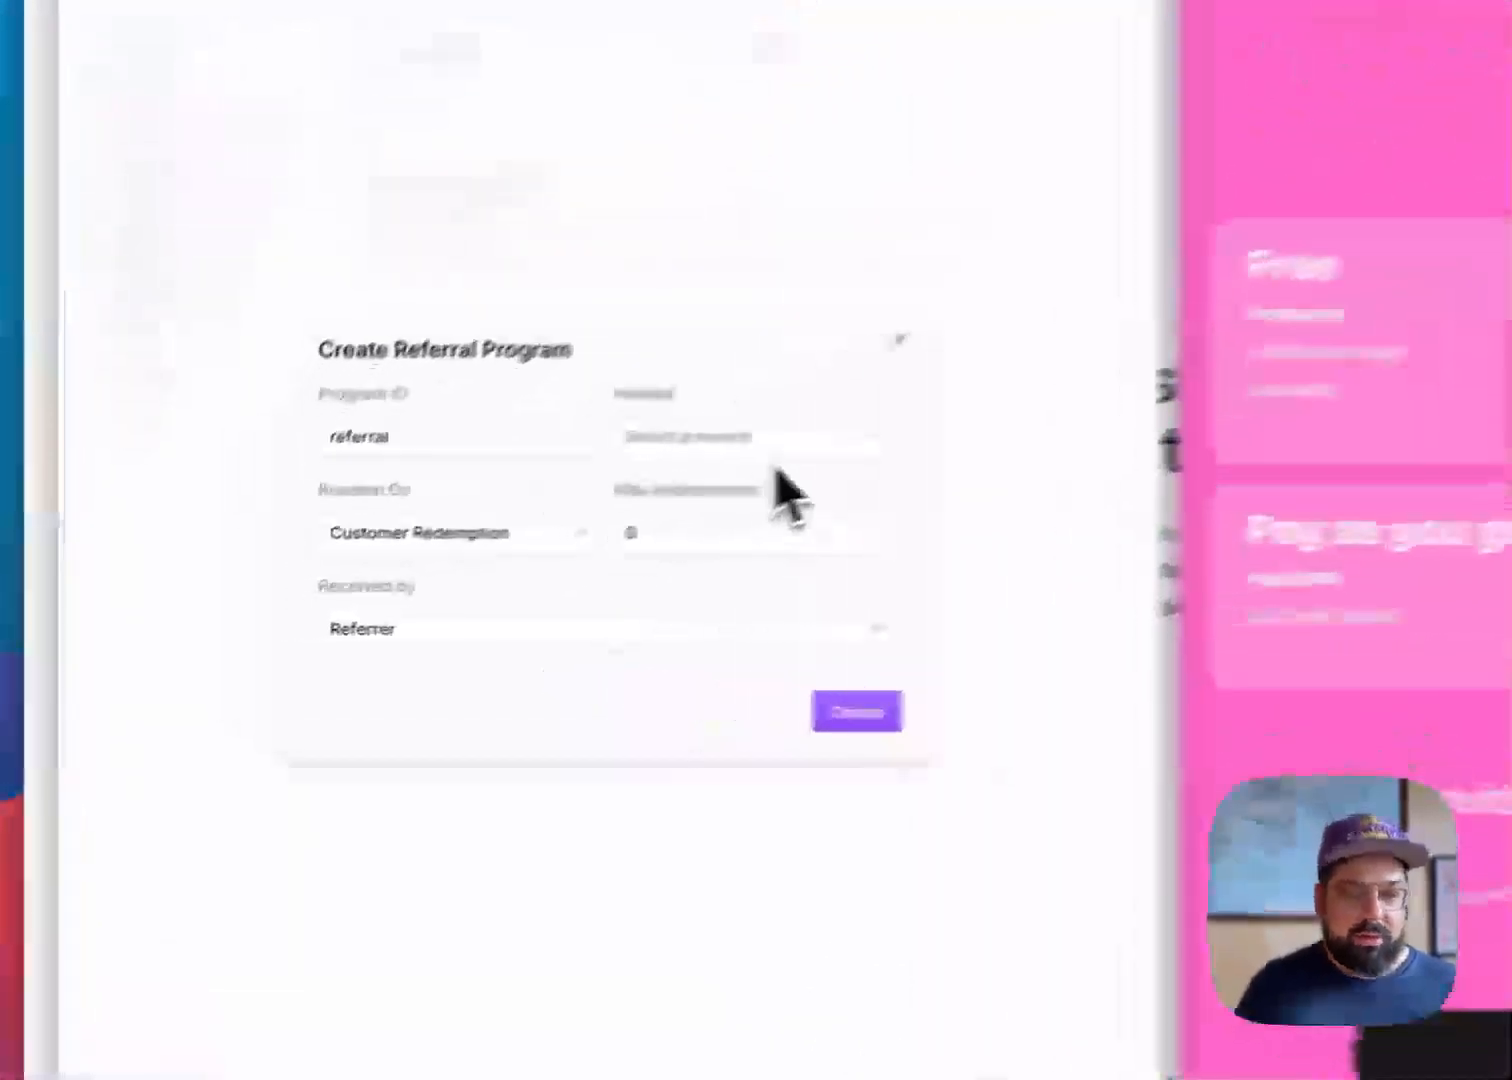
{"action": "left_click", "coordinate": [527, 518]}
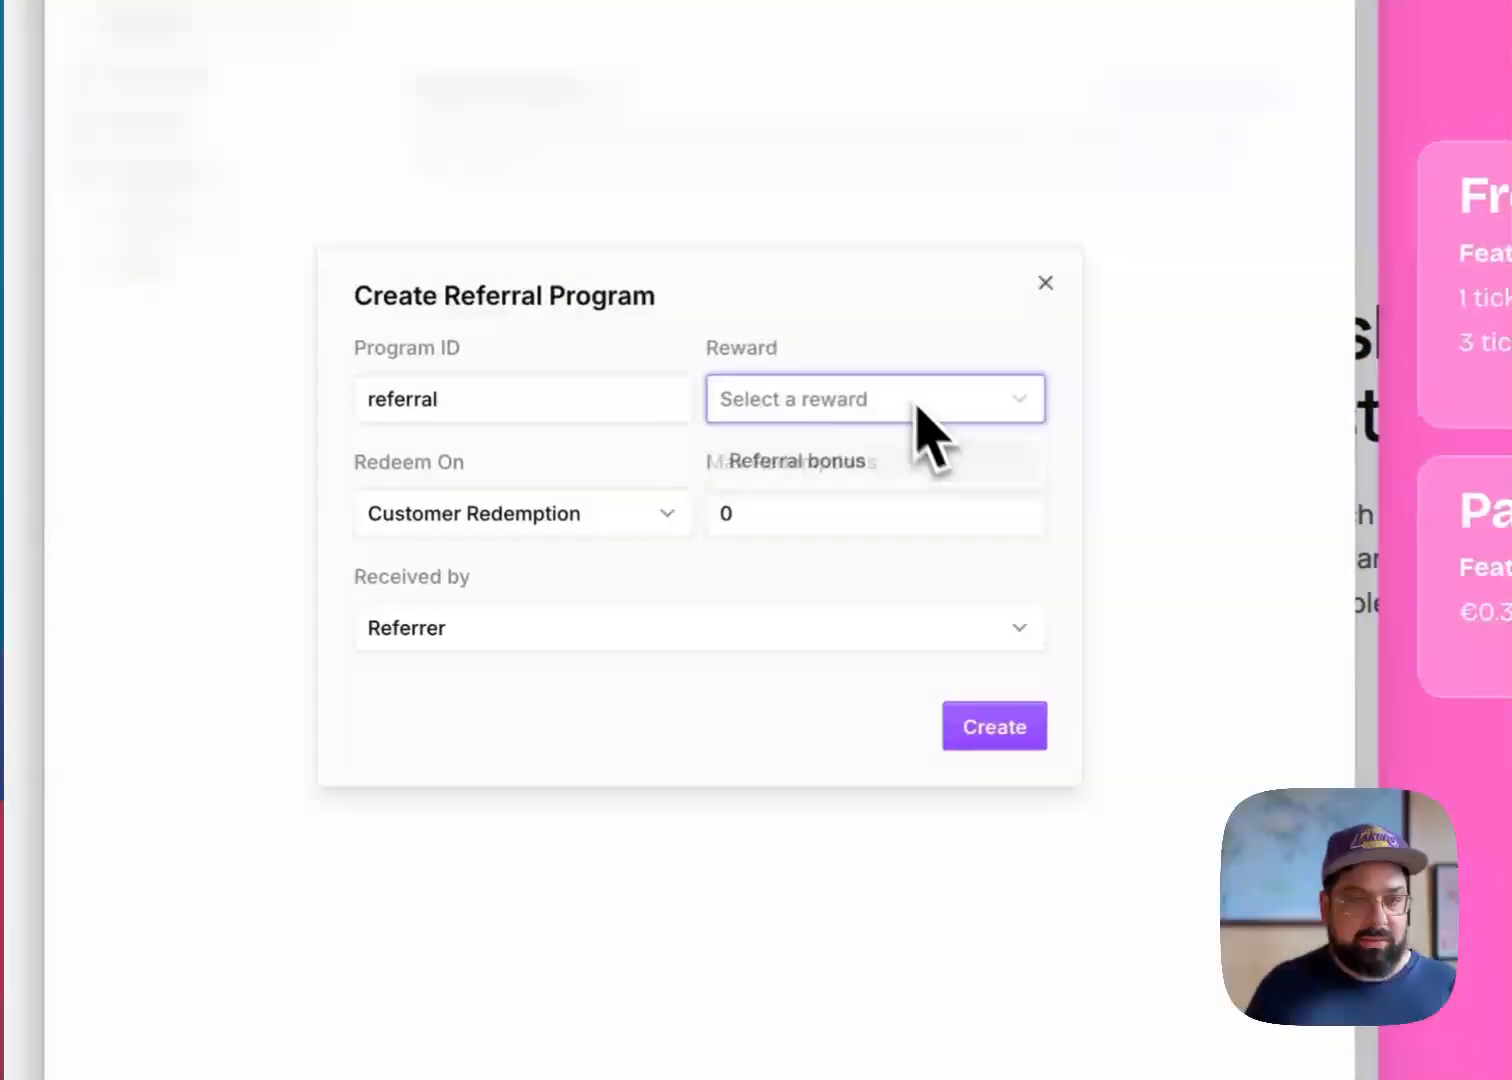
{"action": "left_click", "coordinate": [836, 468]}
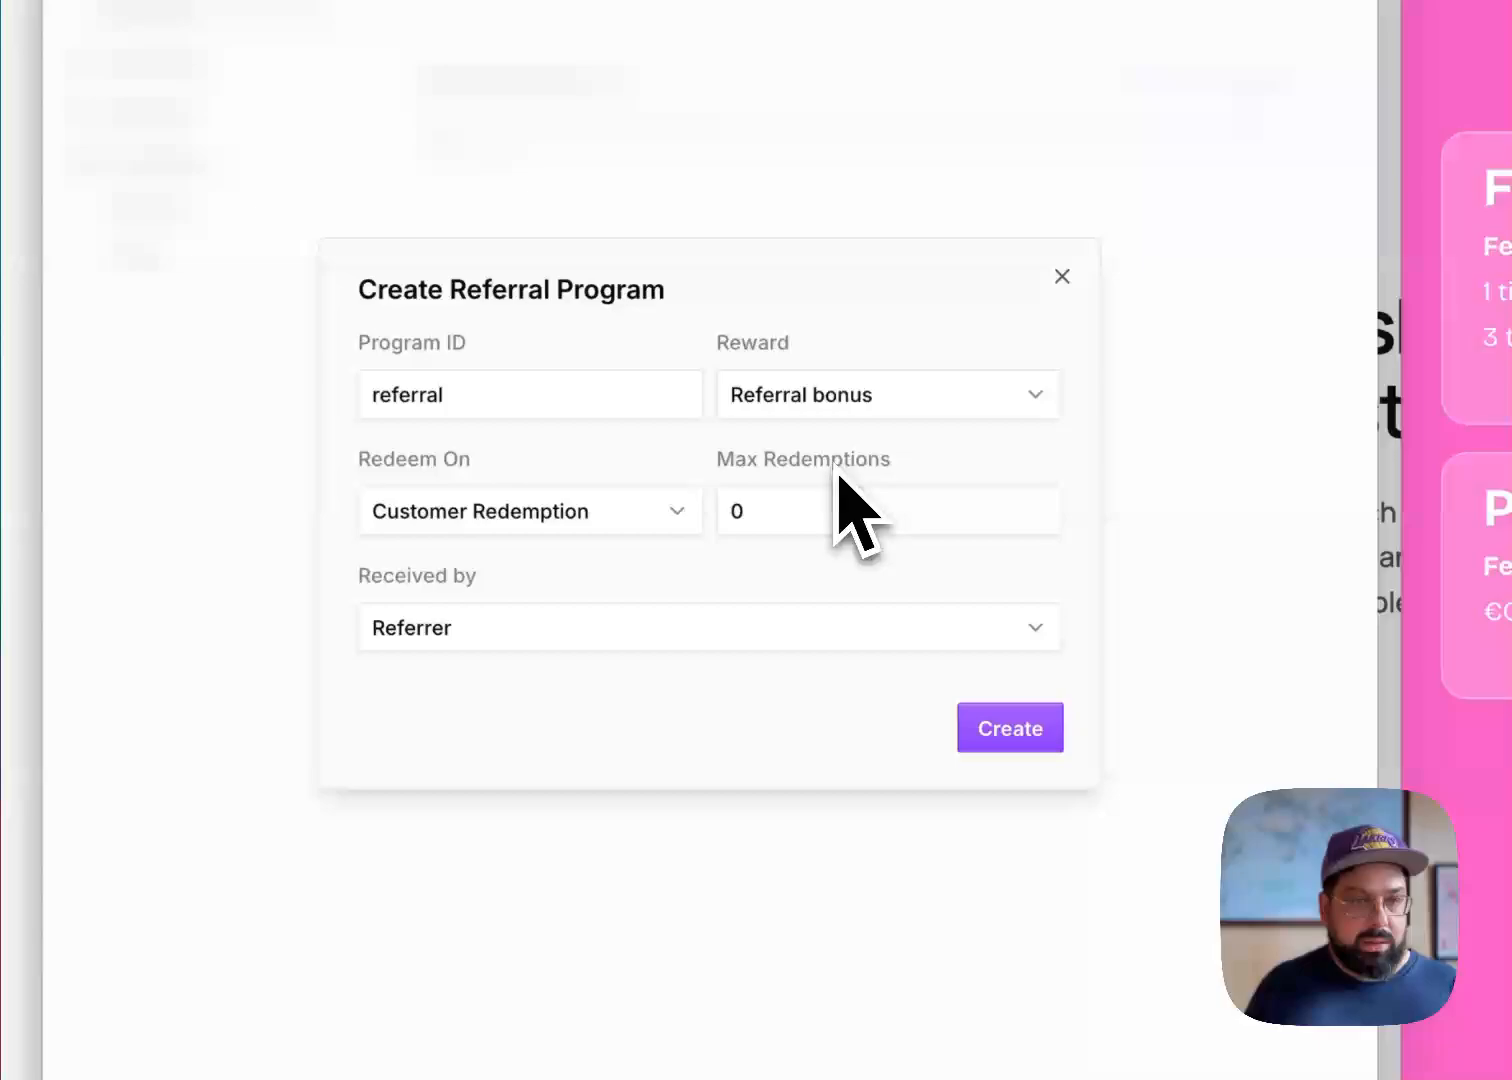
Keep redemption on Customer Redemption, have Referrer & Redeemer both receive the reward, and create the referral program
{"action": "left_click", "coordinate": [612, 530]}
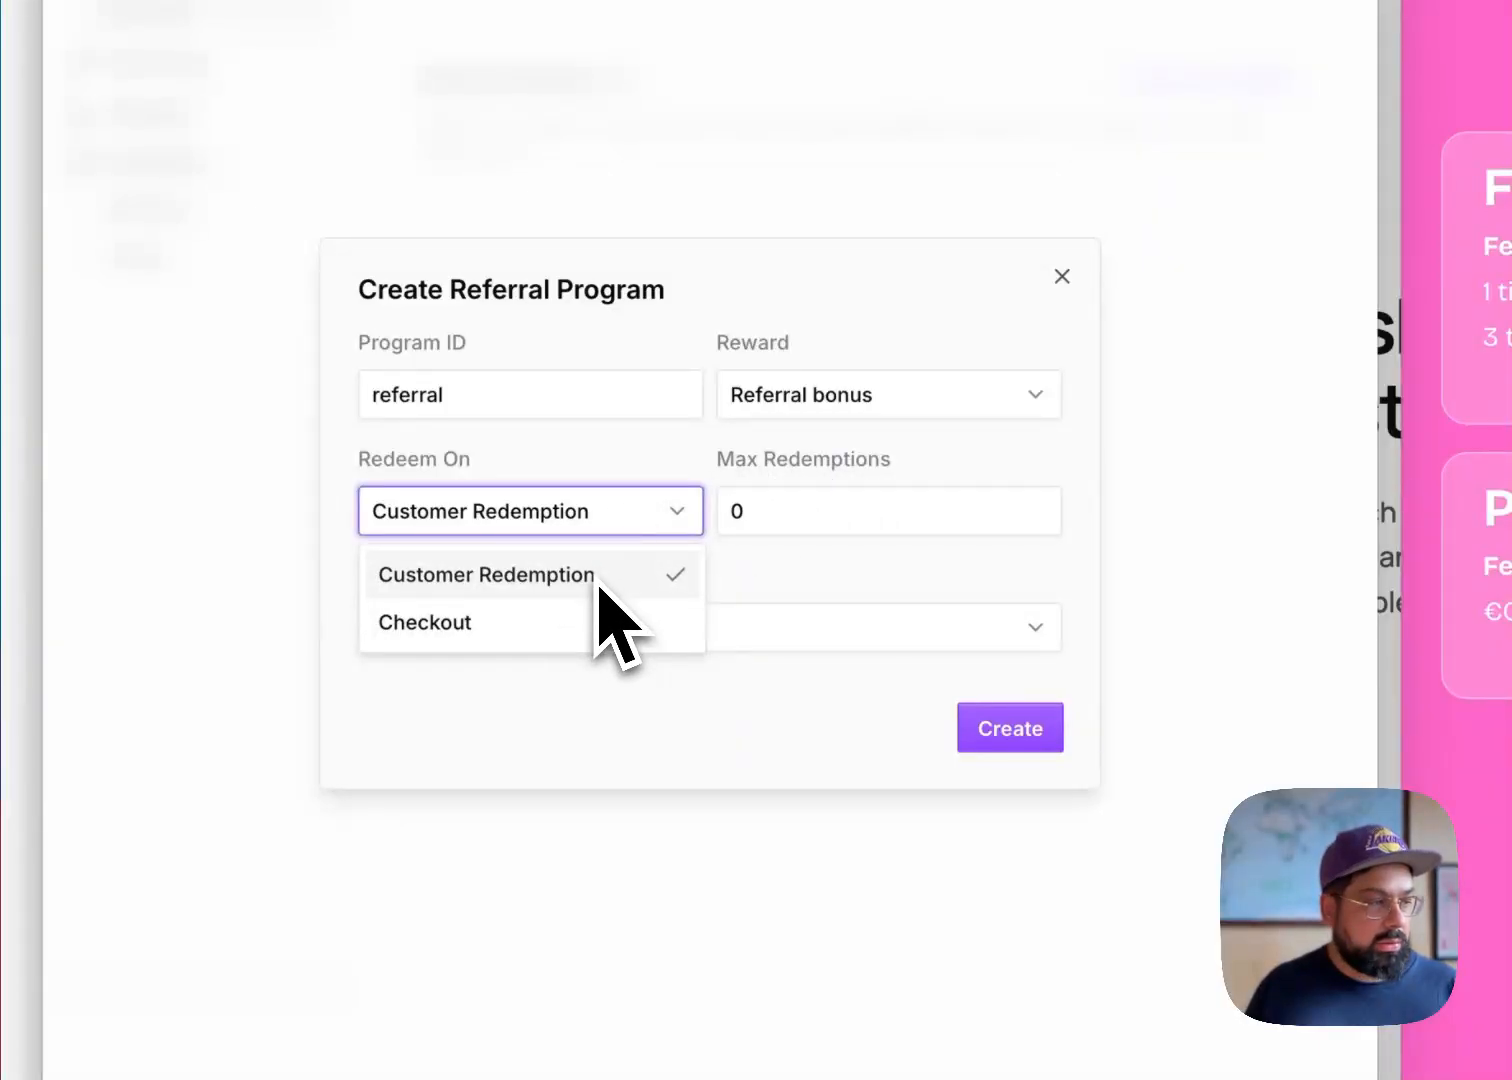
{"action": "left_click", "coordinate": [597, 582]}
{"action": "left_click", "coordinate": [858, 502]}
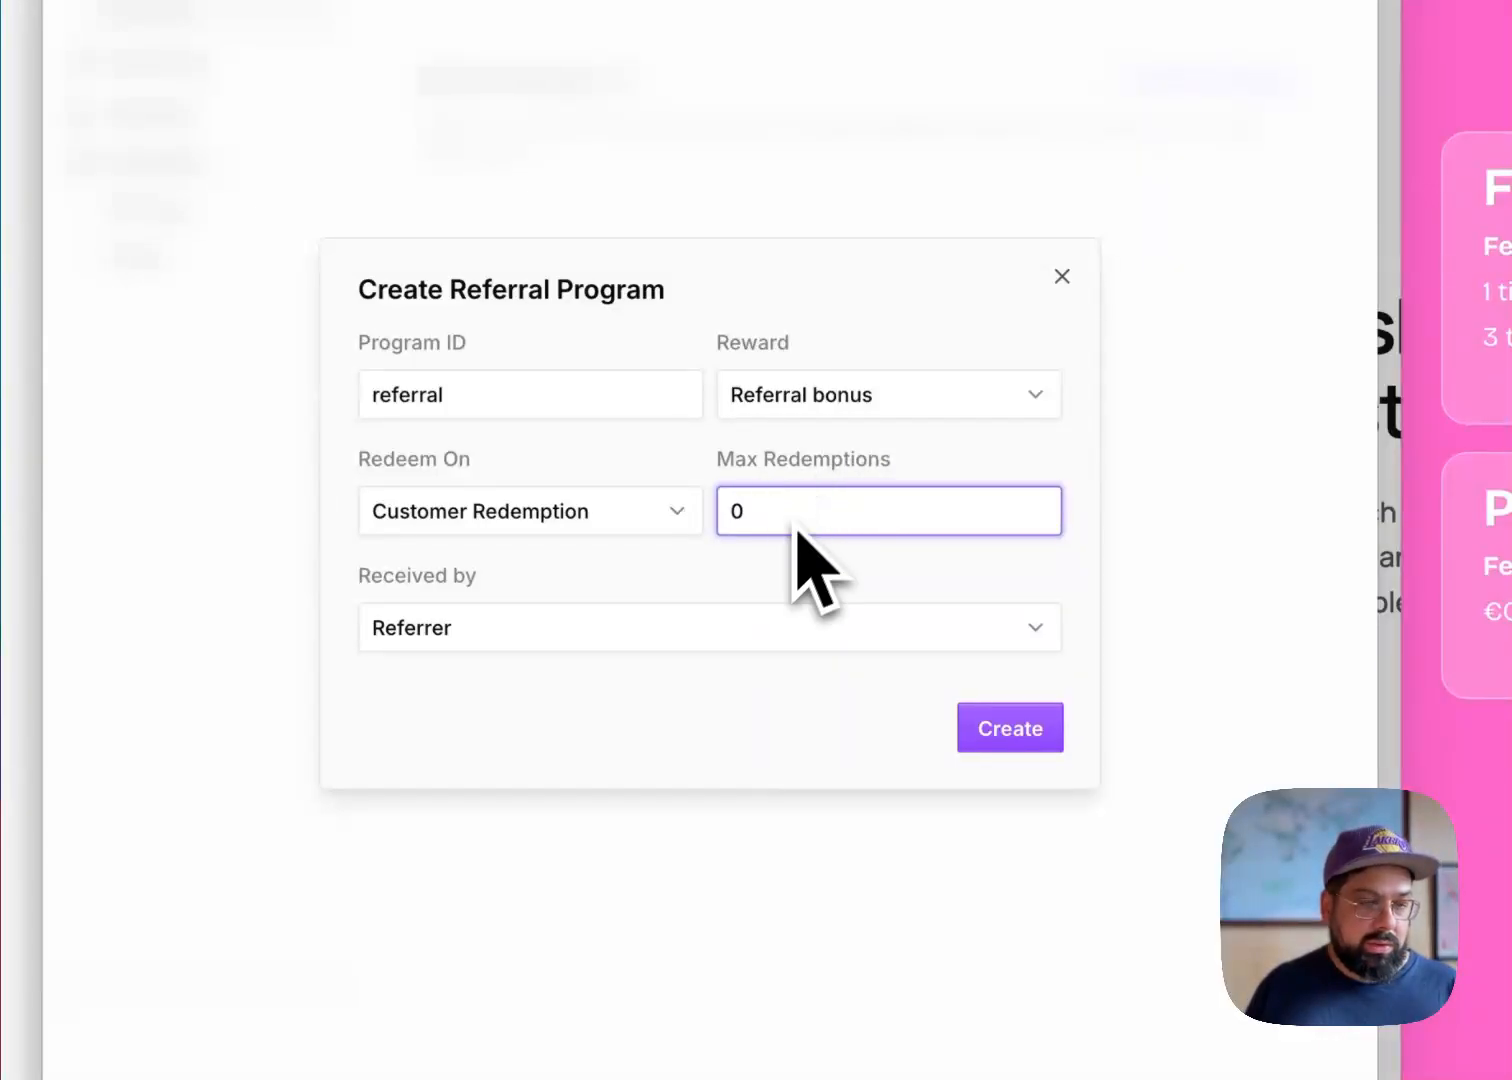
{"action": "left_click", "coordinate": [712, 628]}
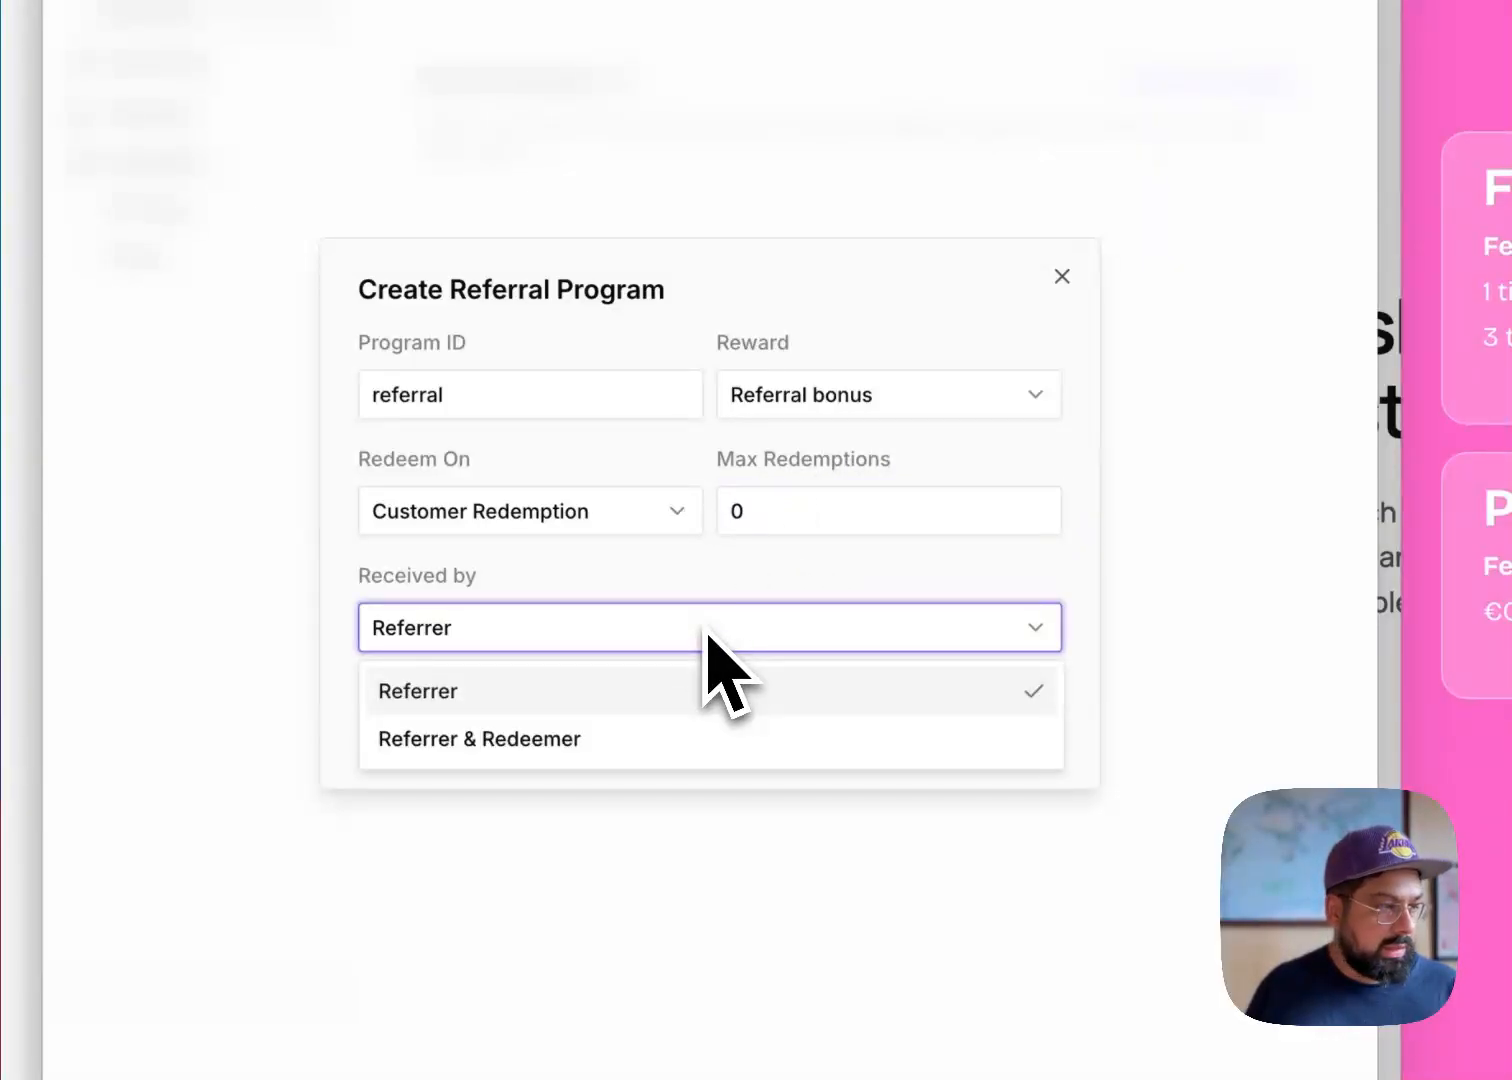
{"action": "left_click", "coordinate": [680, 740]}
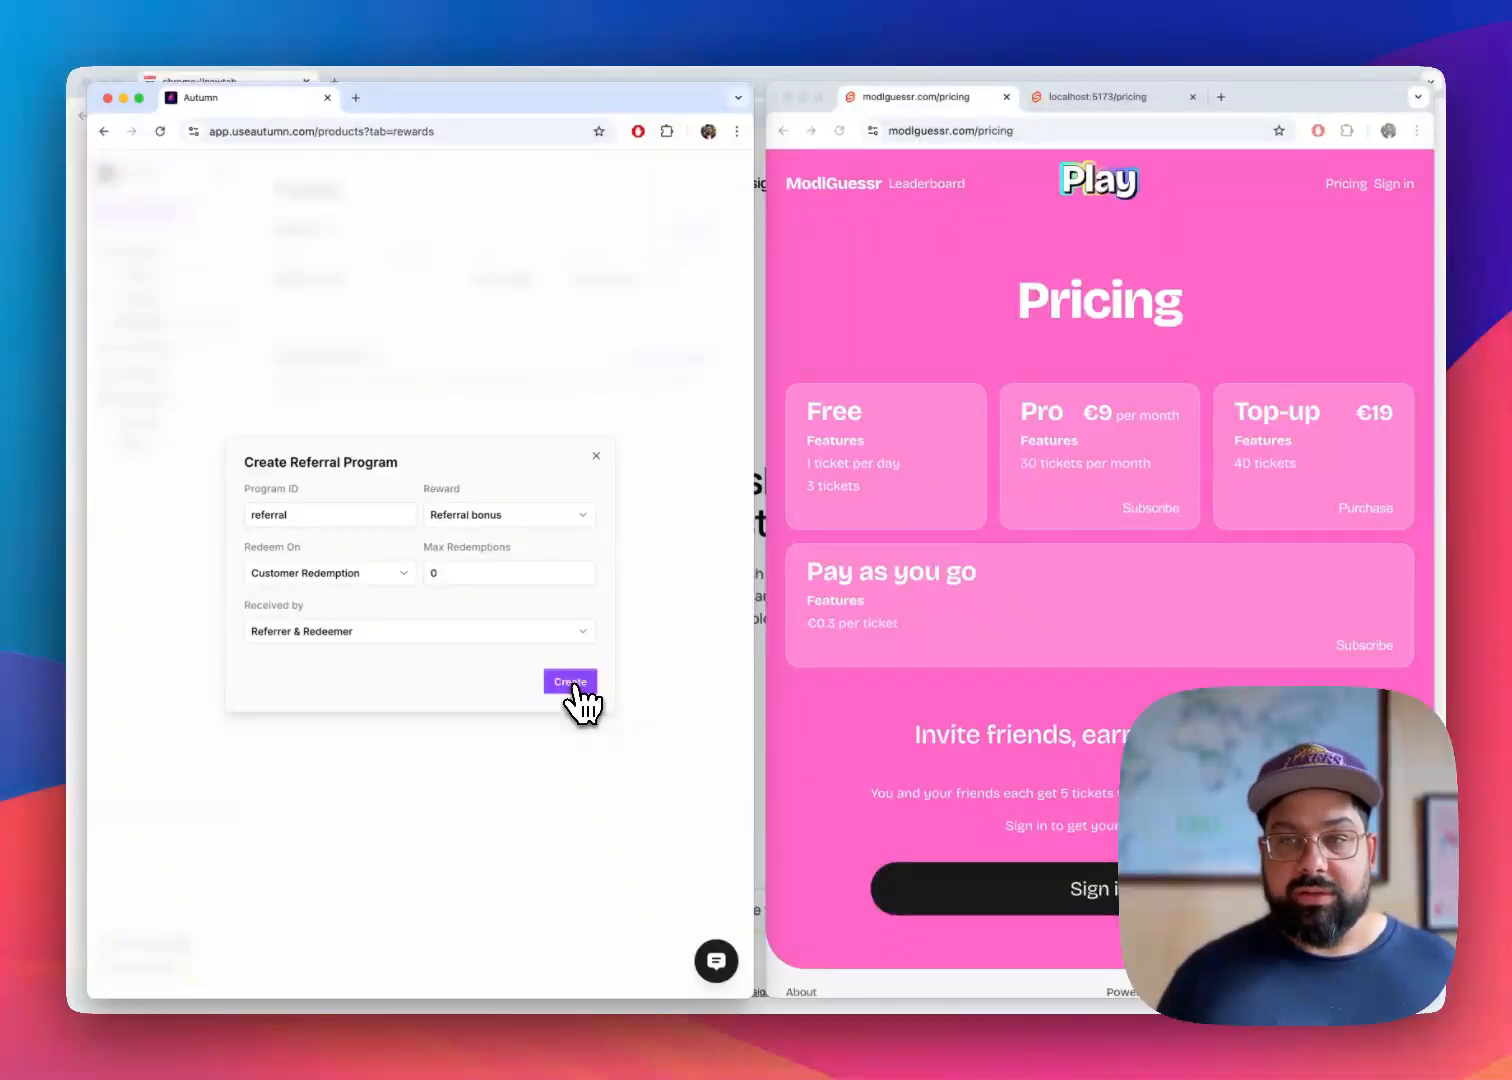
{"action": "left_click", "coordinate": [576, 684]}
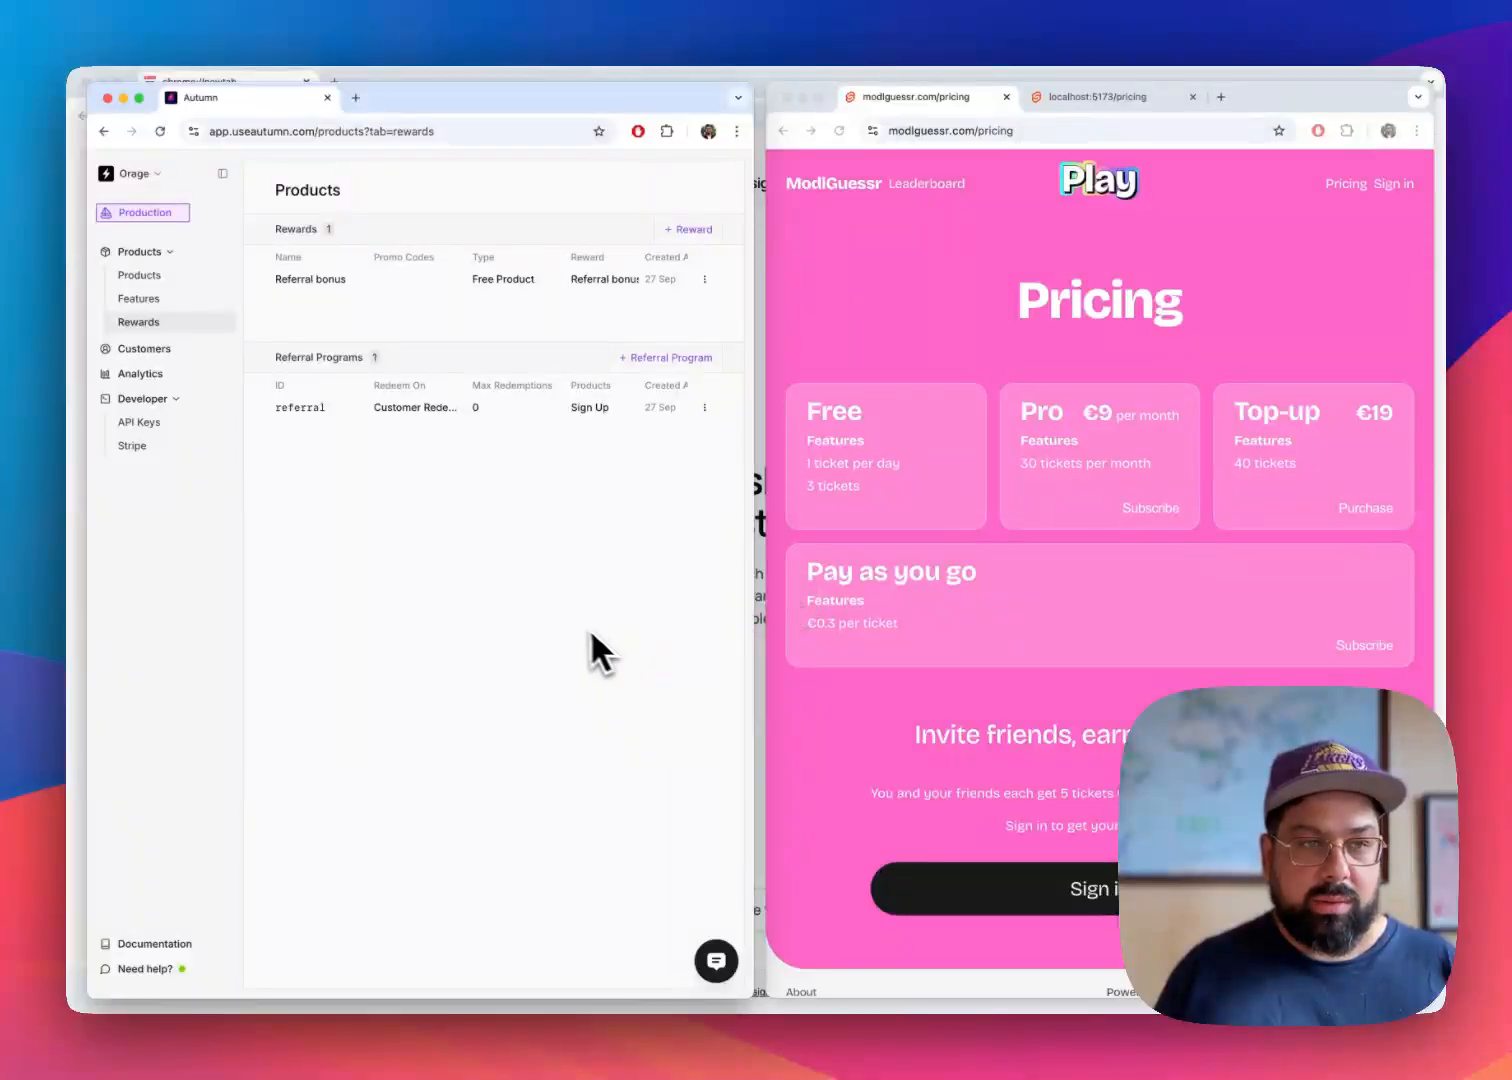
Review the features and rewards setup, and return to the product list
{"action": "left_click", "coordinate": [154, 298]}
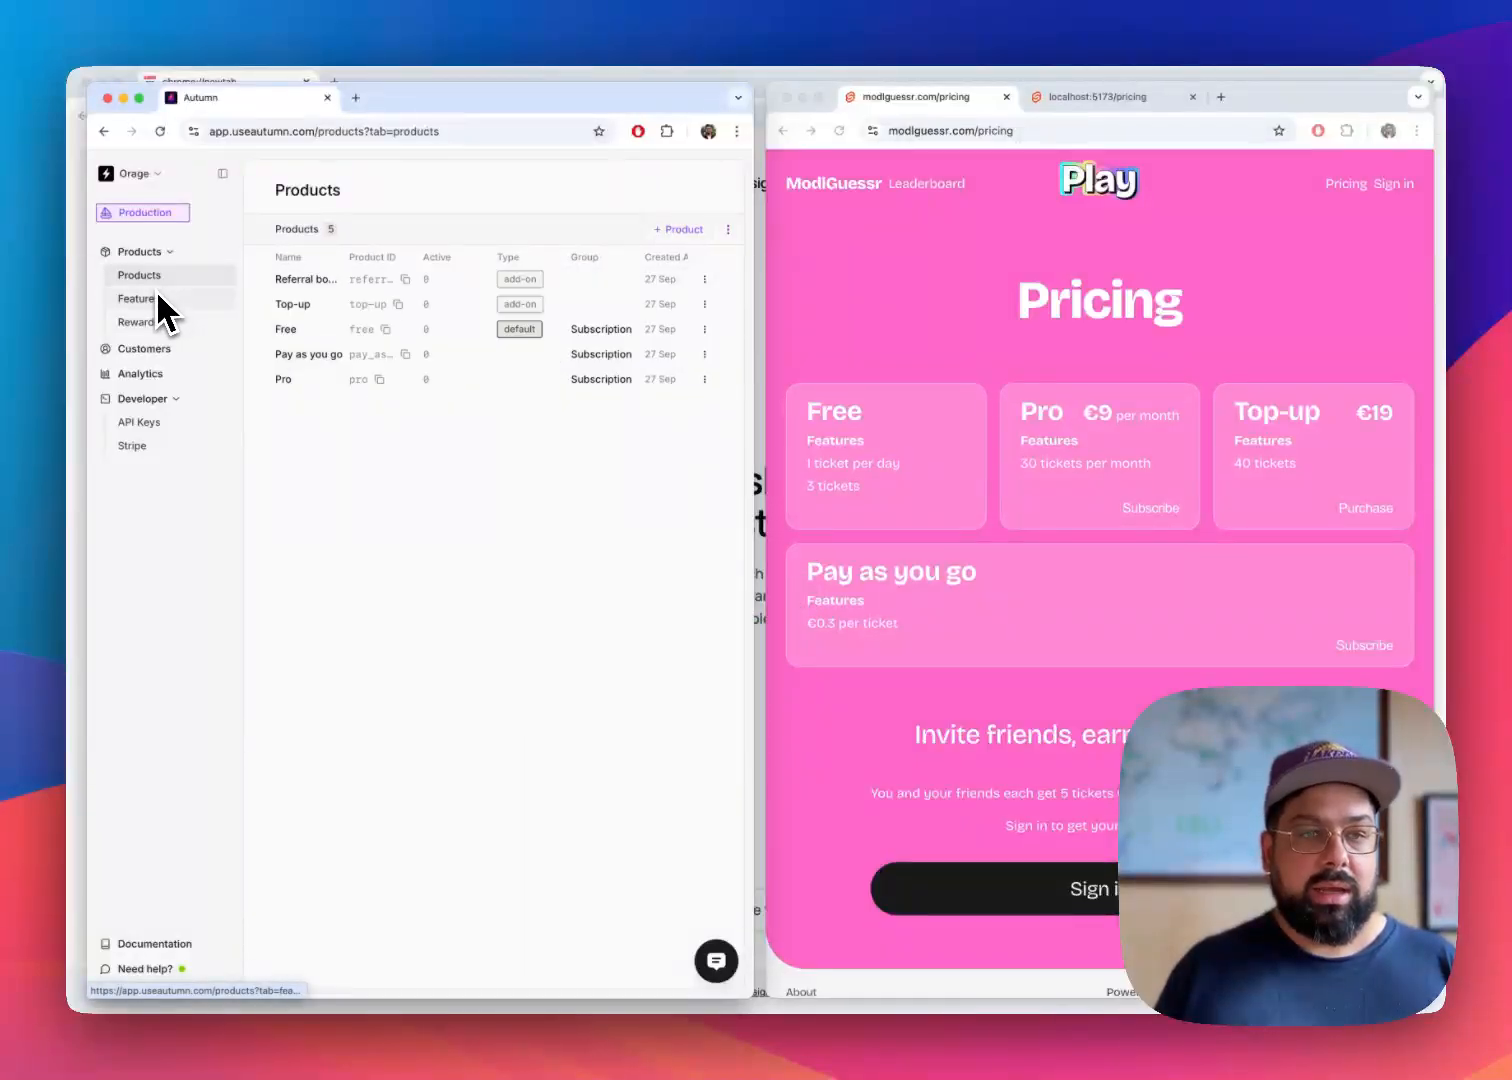
{"action": "left_click", "coordinate": [149, 320]}
{"action": "left_click", "coordinate": [150, 302]}
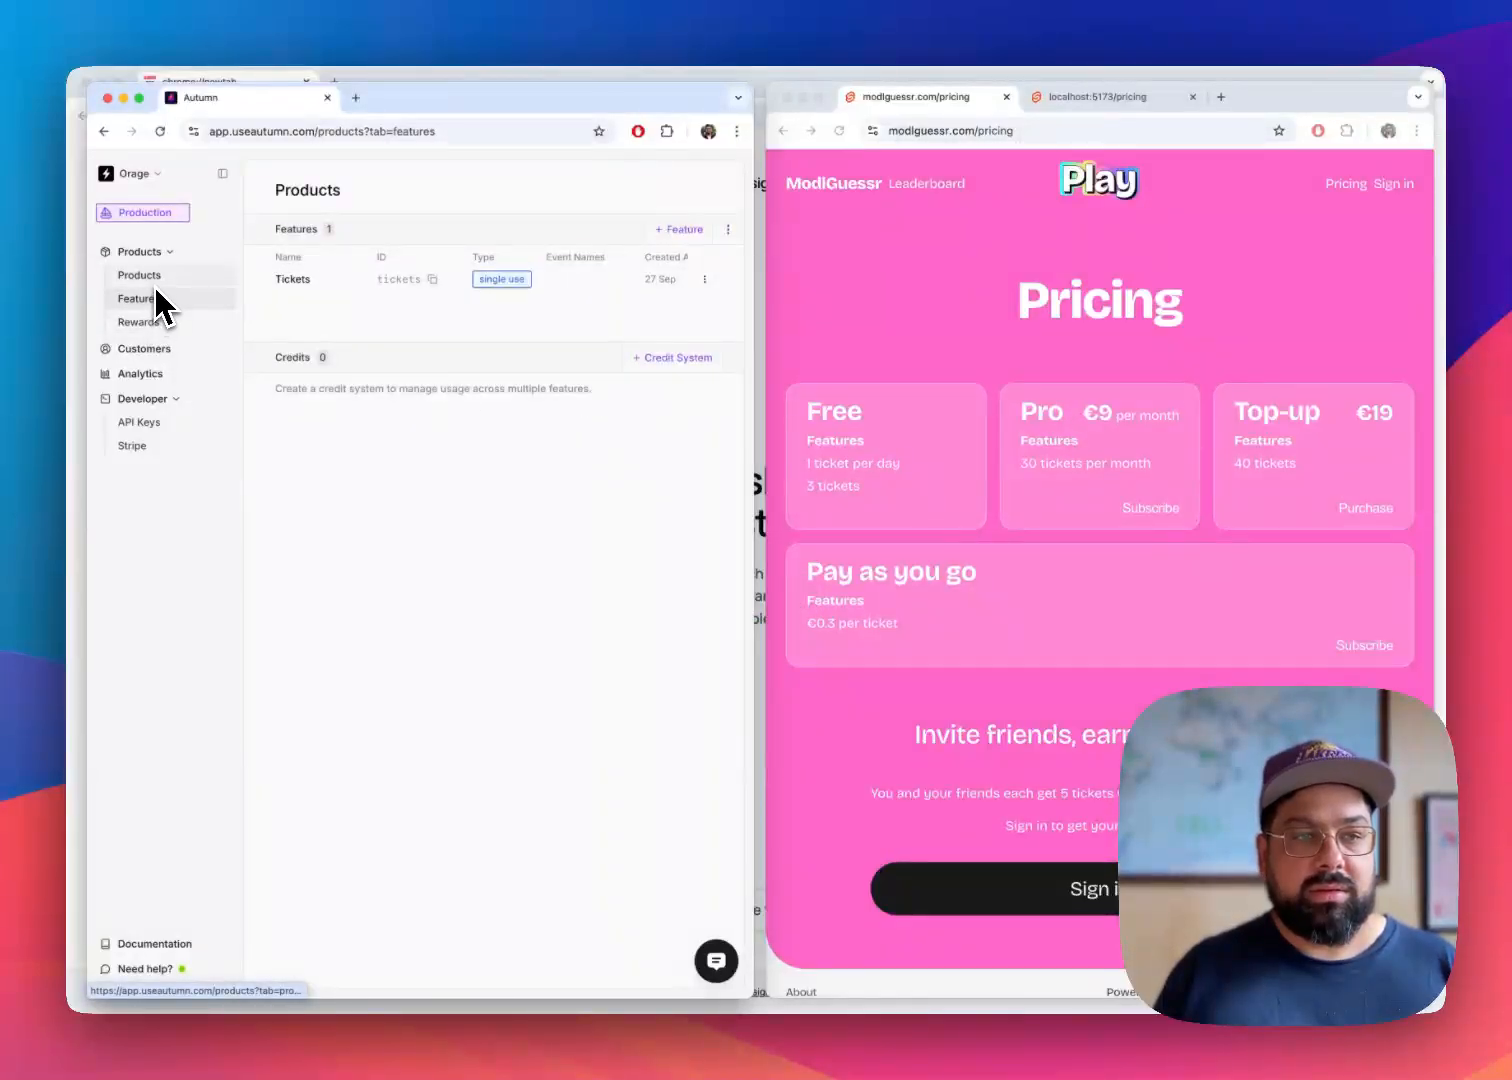
{"action": "left_click", "coordinate": [155, 284]}
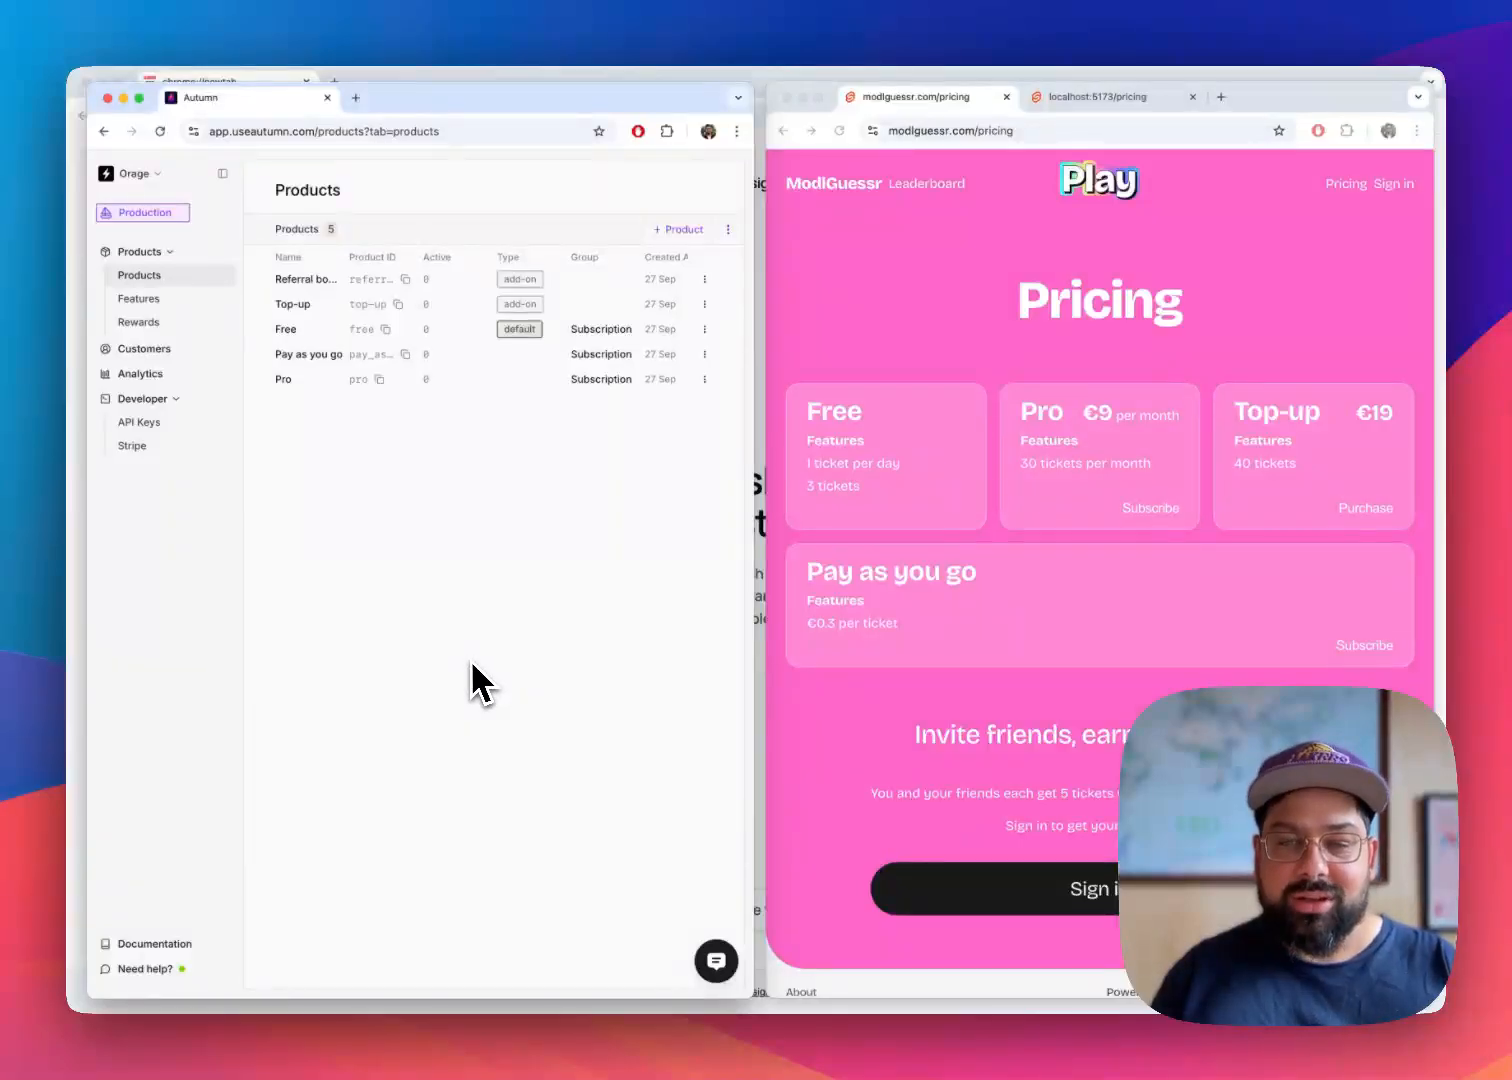
Review the plan cards and the referral section on the live ModlGuessr pricing page
{"action": "left_click", "coordinate": [851, 324]}
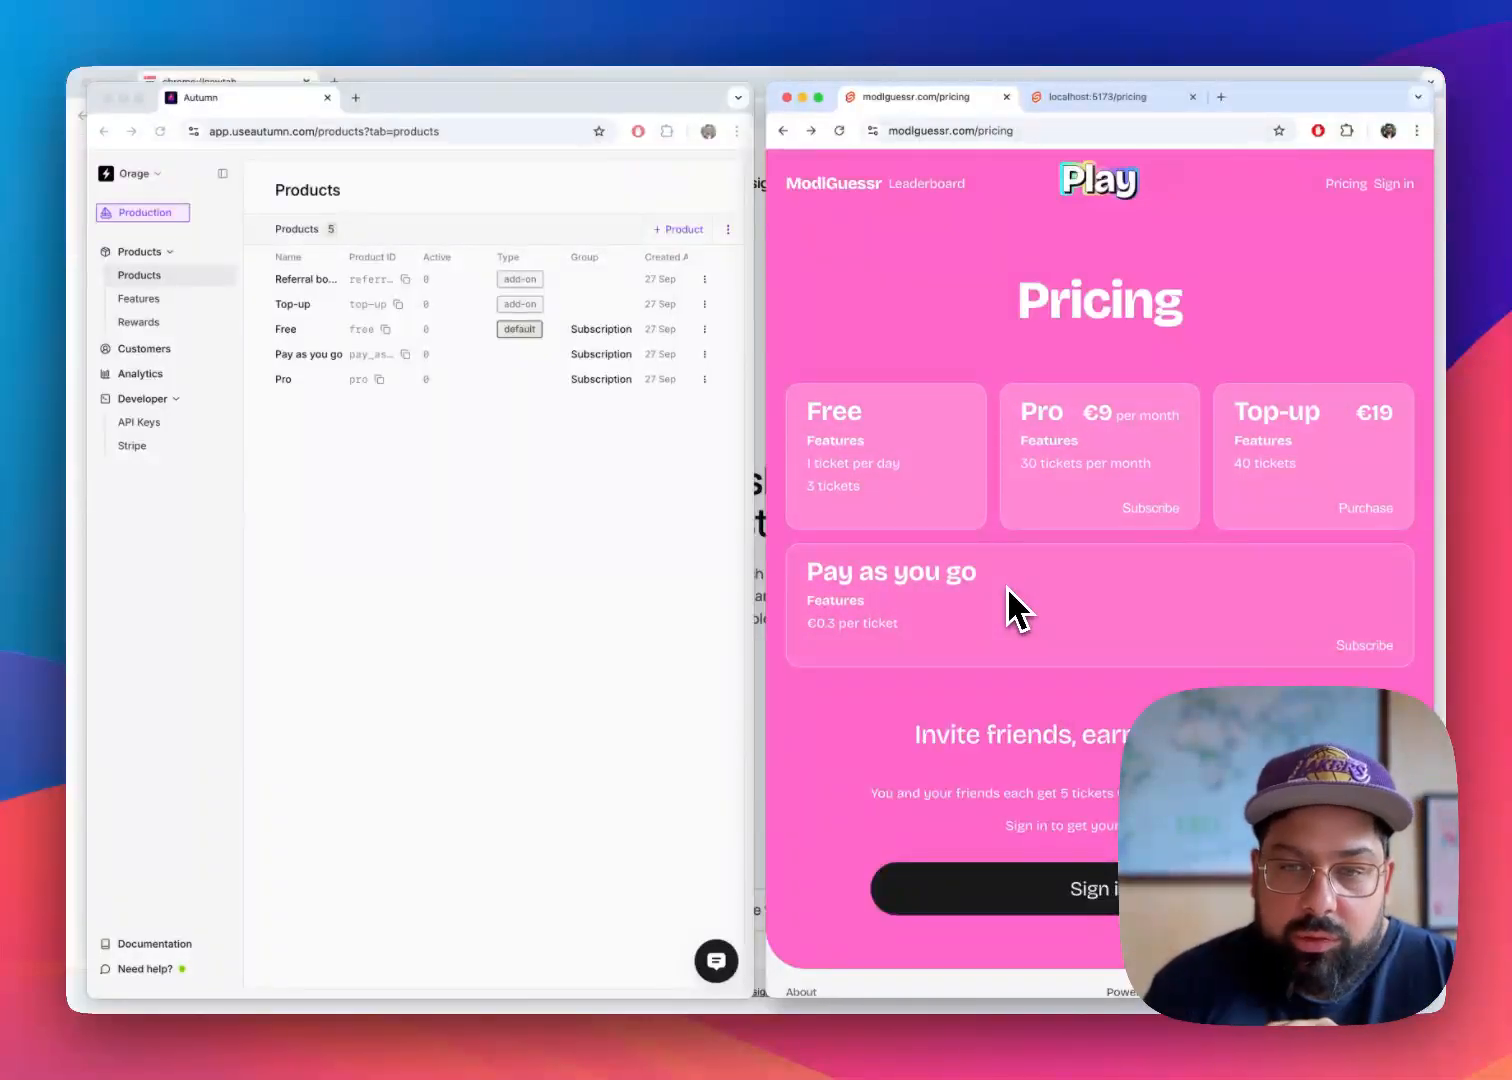
{"action": "scroll", "coordinate": [1052, 741], "scroll_direction": "down", "scroll_amount": 3}
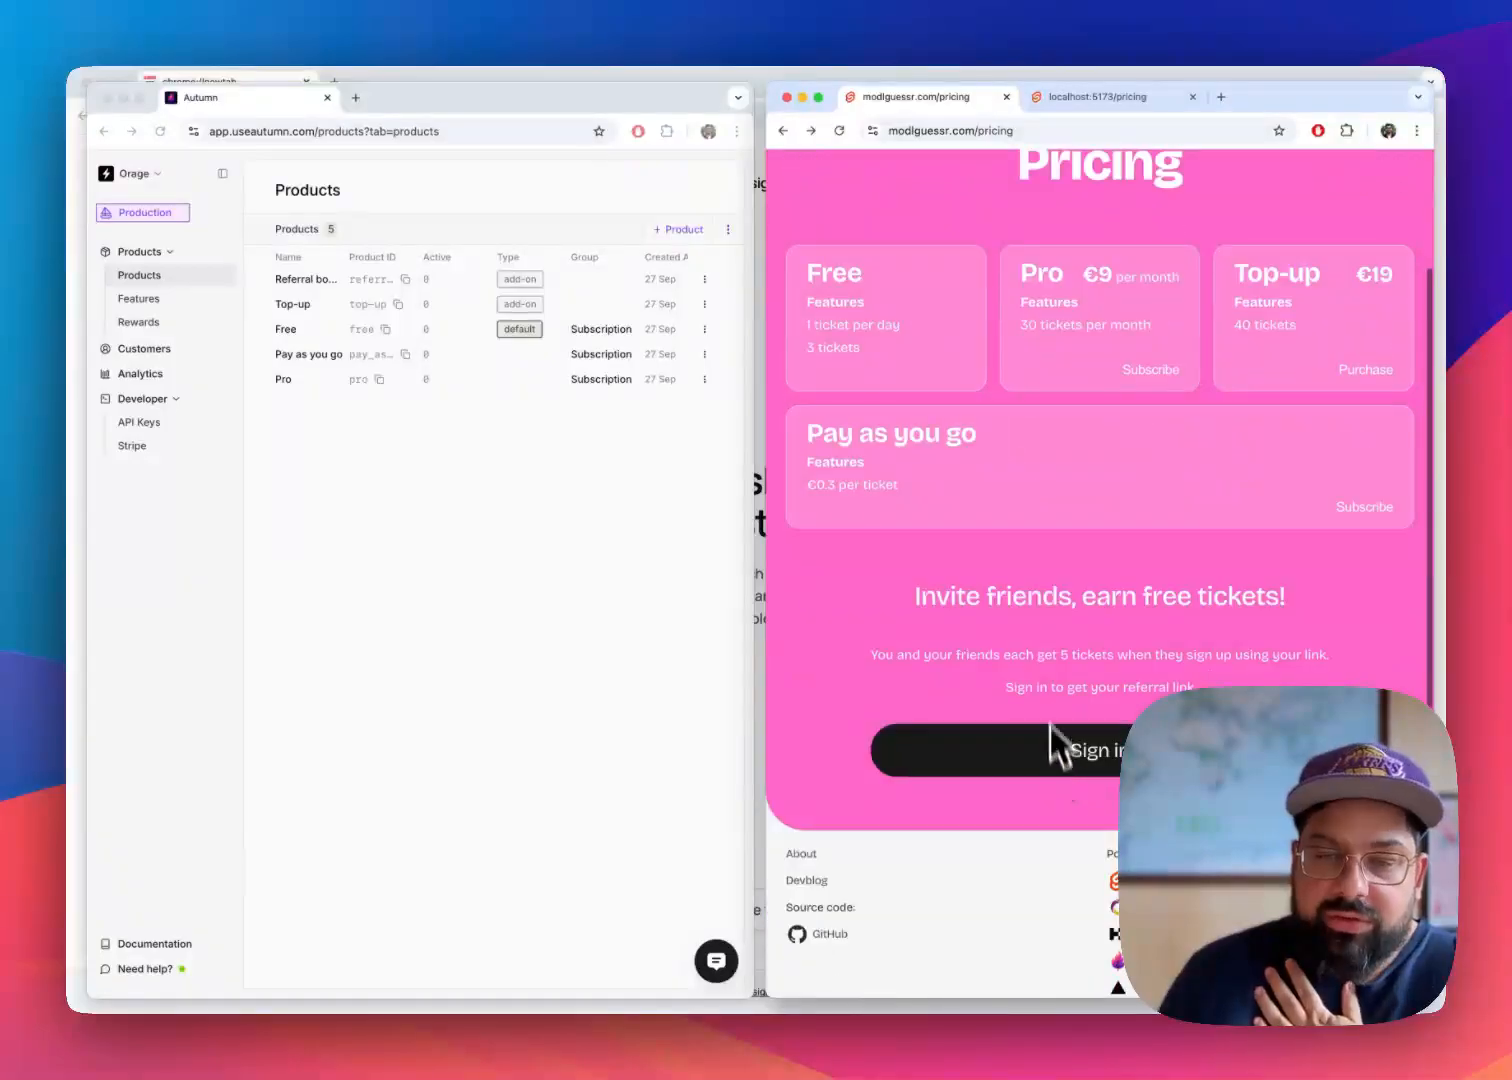
{"action": "scroll", "coordinate": [935, 622], "scroll_direction": "up", "scroll_amount": 3}
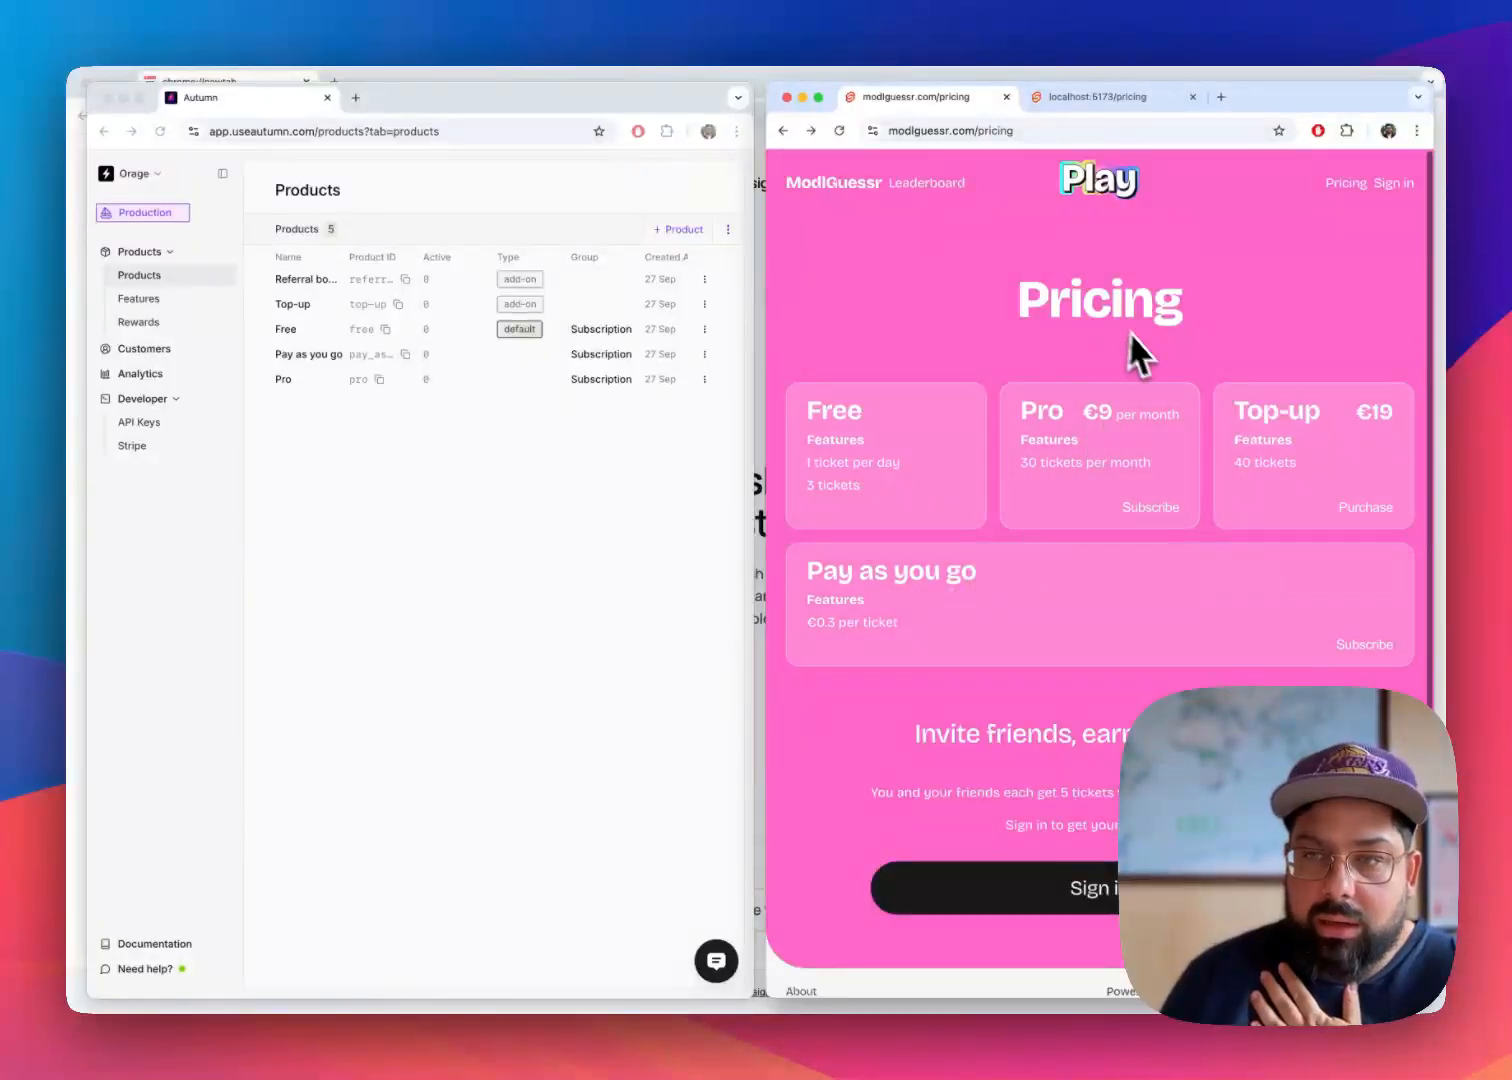
{"action": "scroll", "coordinate": [1020, 500], "scroll_direction": "down", "scroll_amount": 1}
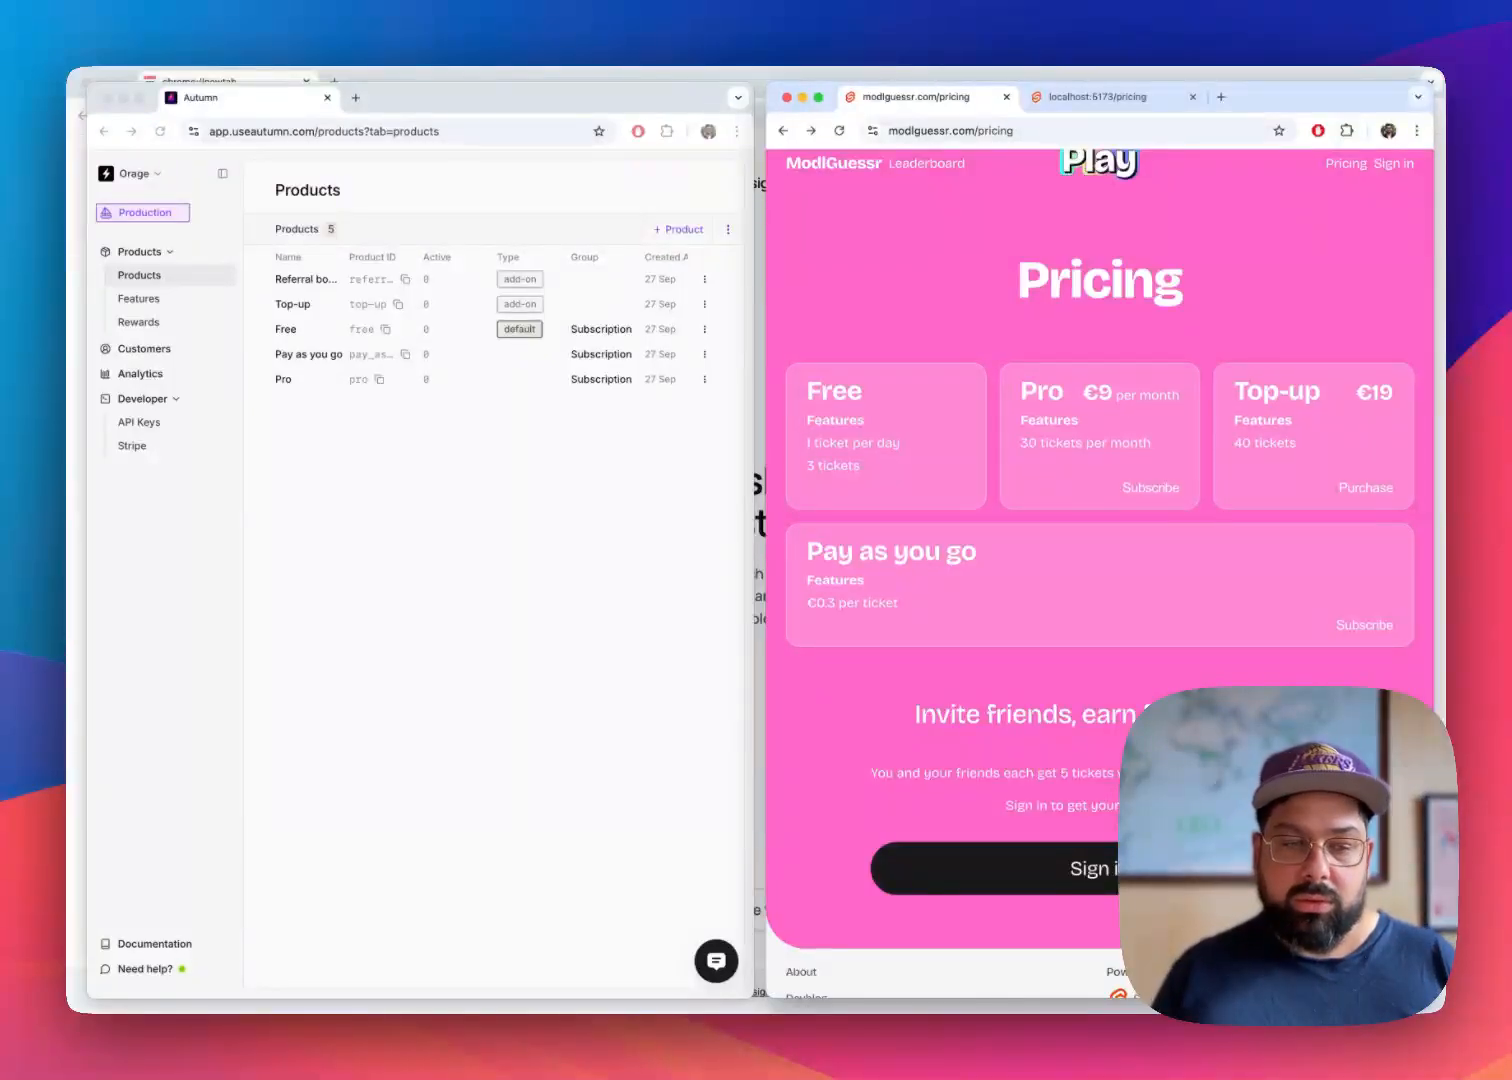
{"action": "scroll", "coordinate": [1186, 682], "scroll_direction": "up", "scroll_amount": 1}
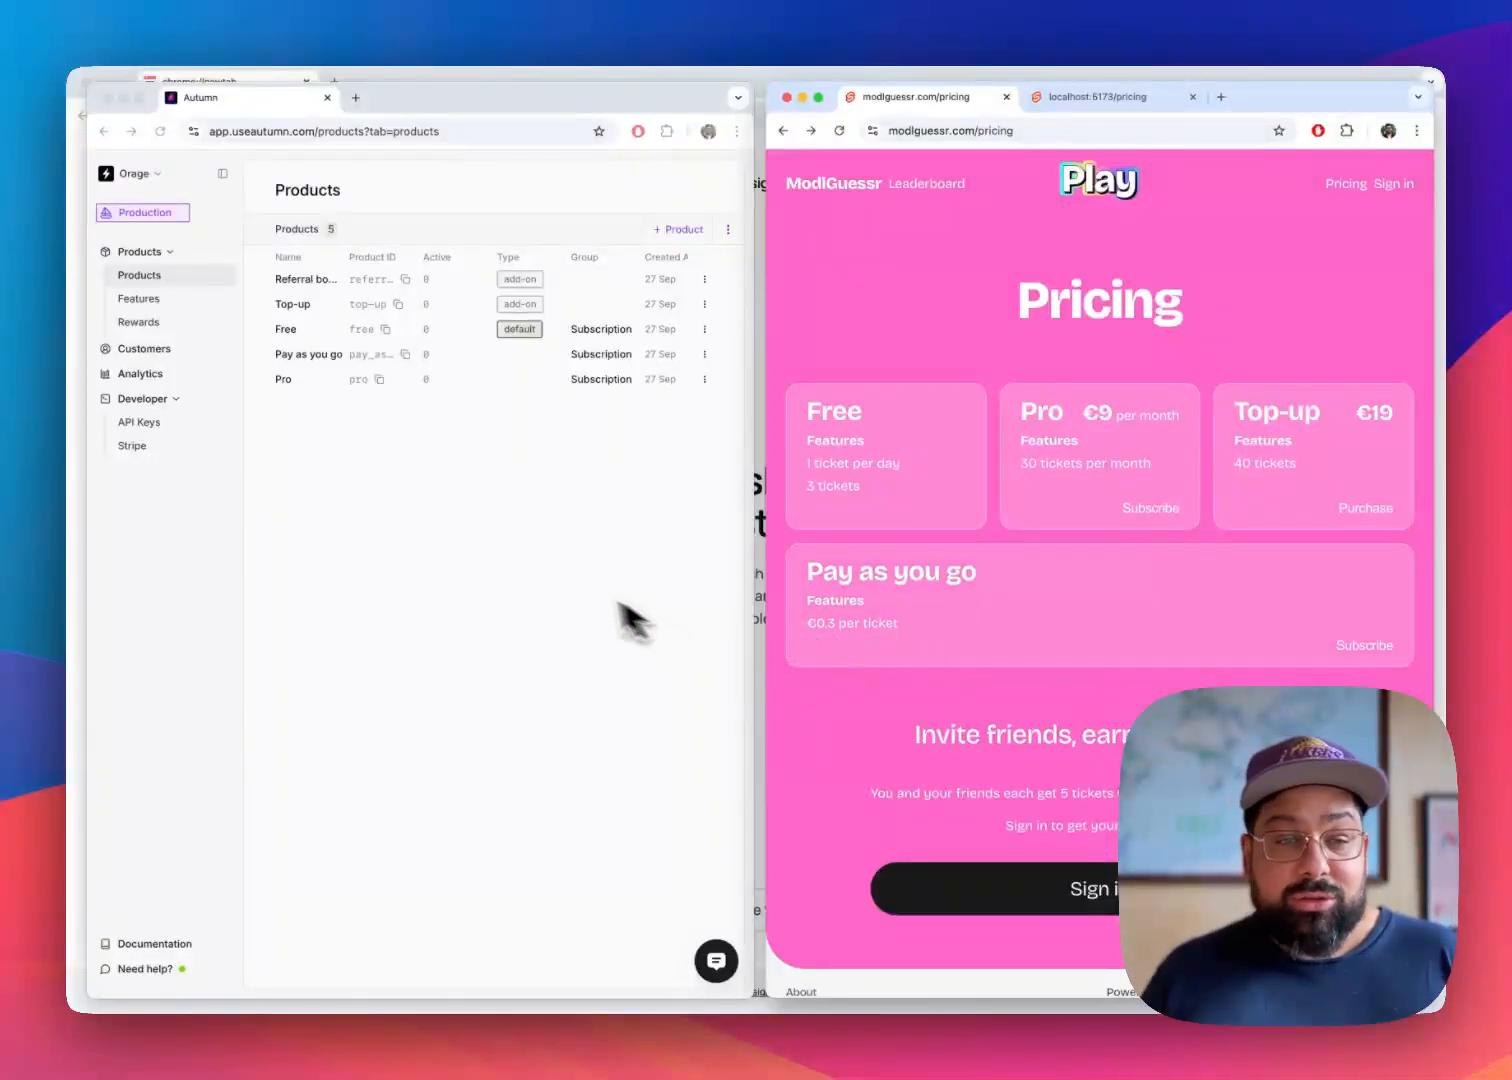
Switch to Autumn, set the Top-up product's fixed one-off price to 99 EUR, and save the product
{"action": "left_click", "coordinate": [489, 572]}
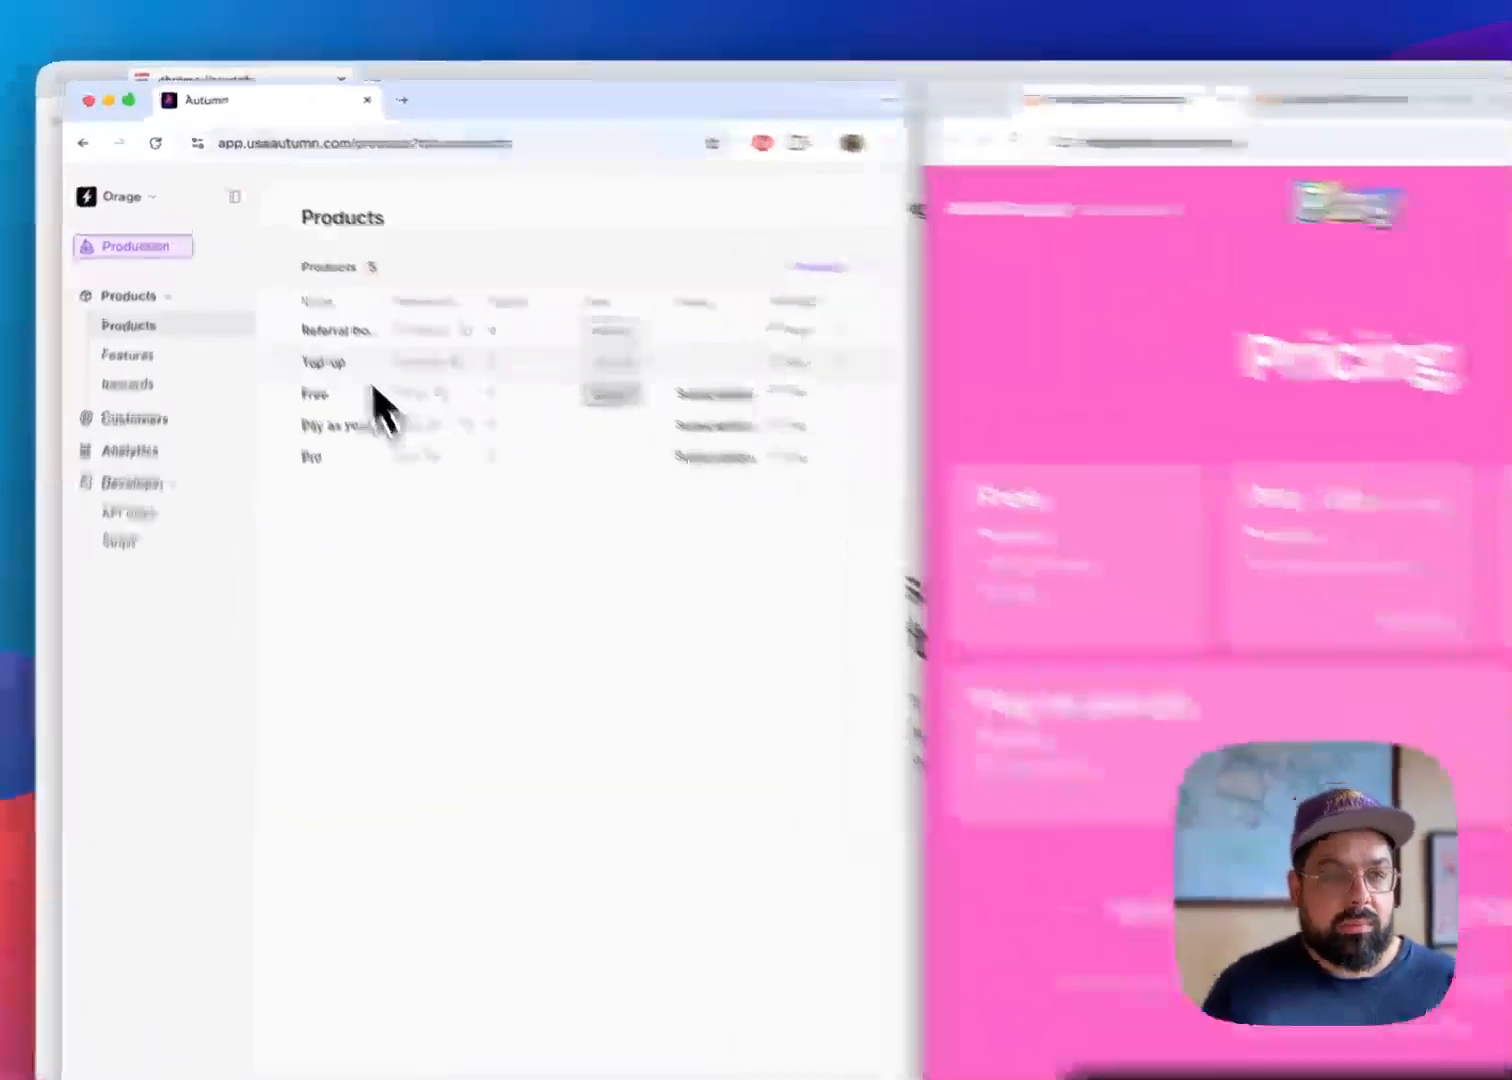
{"action": "left_click", "coordinate": [322, 306]}
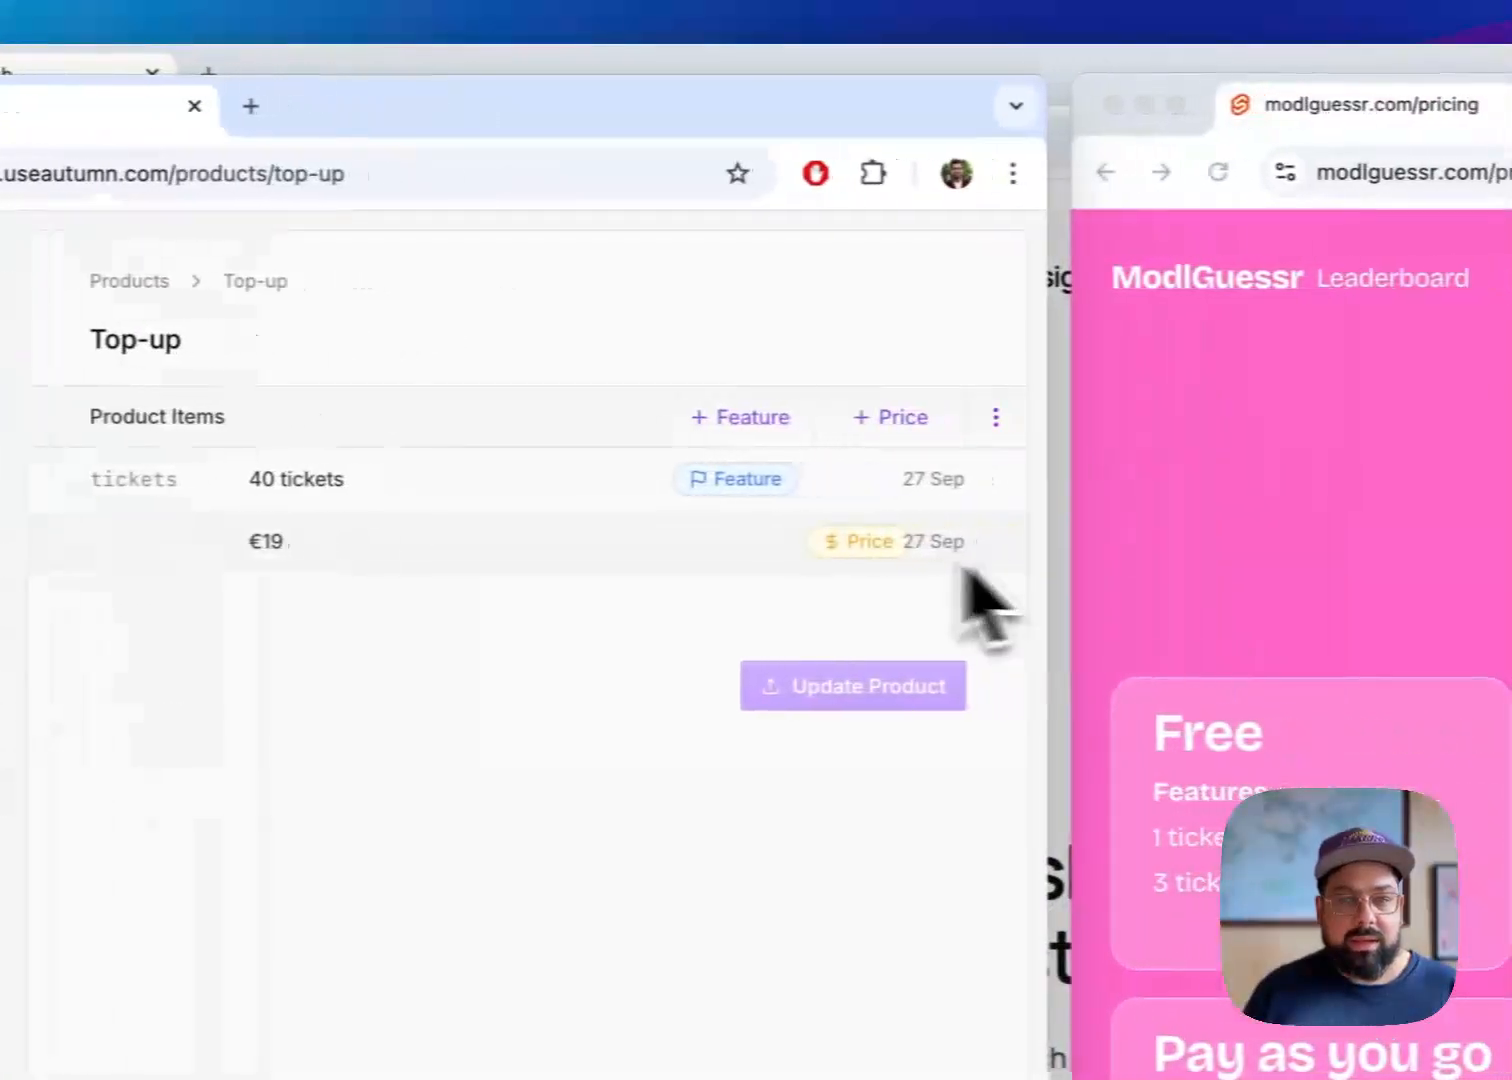
{"action": "left_click", "coordinate": [668, 545]}
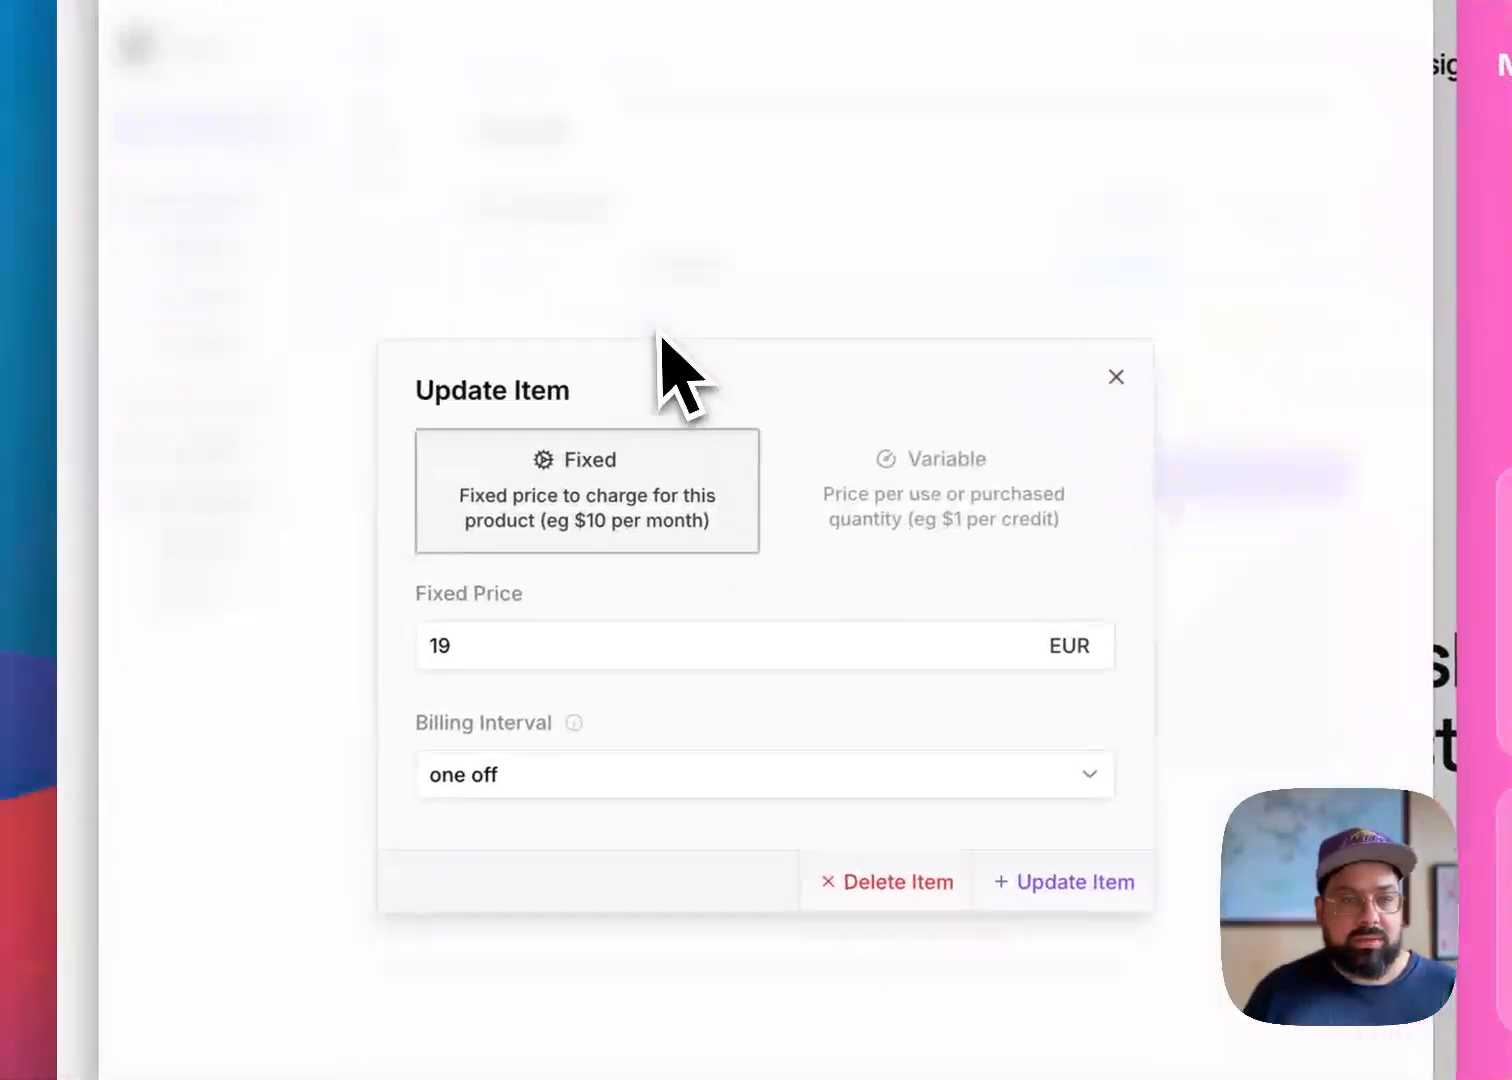
{"action": "left_click_drag", "start_coordinate": [786, 648], "coordinate": [398, 699]}
{"action": "type", "text": "99"}
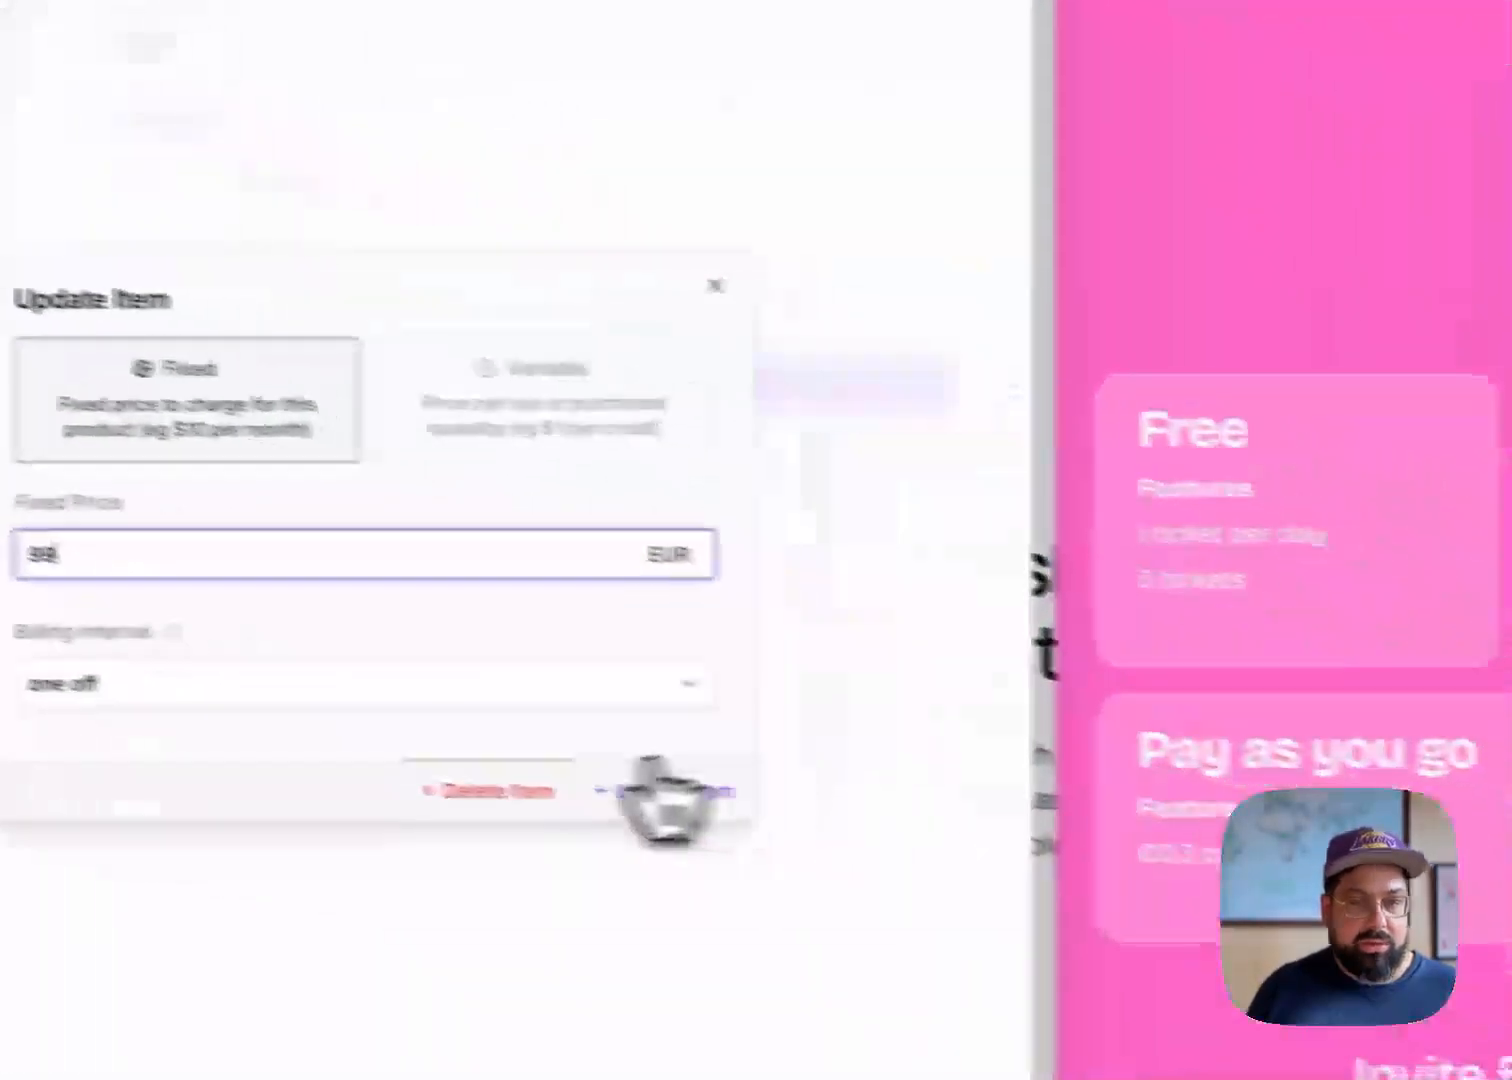
{"action": "left_click", "coordinate": [1073, 877]}
{"action": "left_click", "coordinate": [712, 362]}
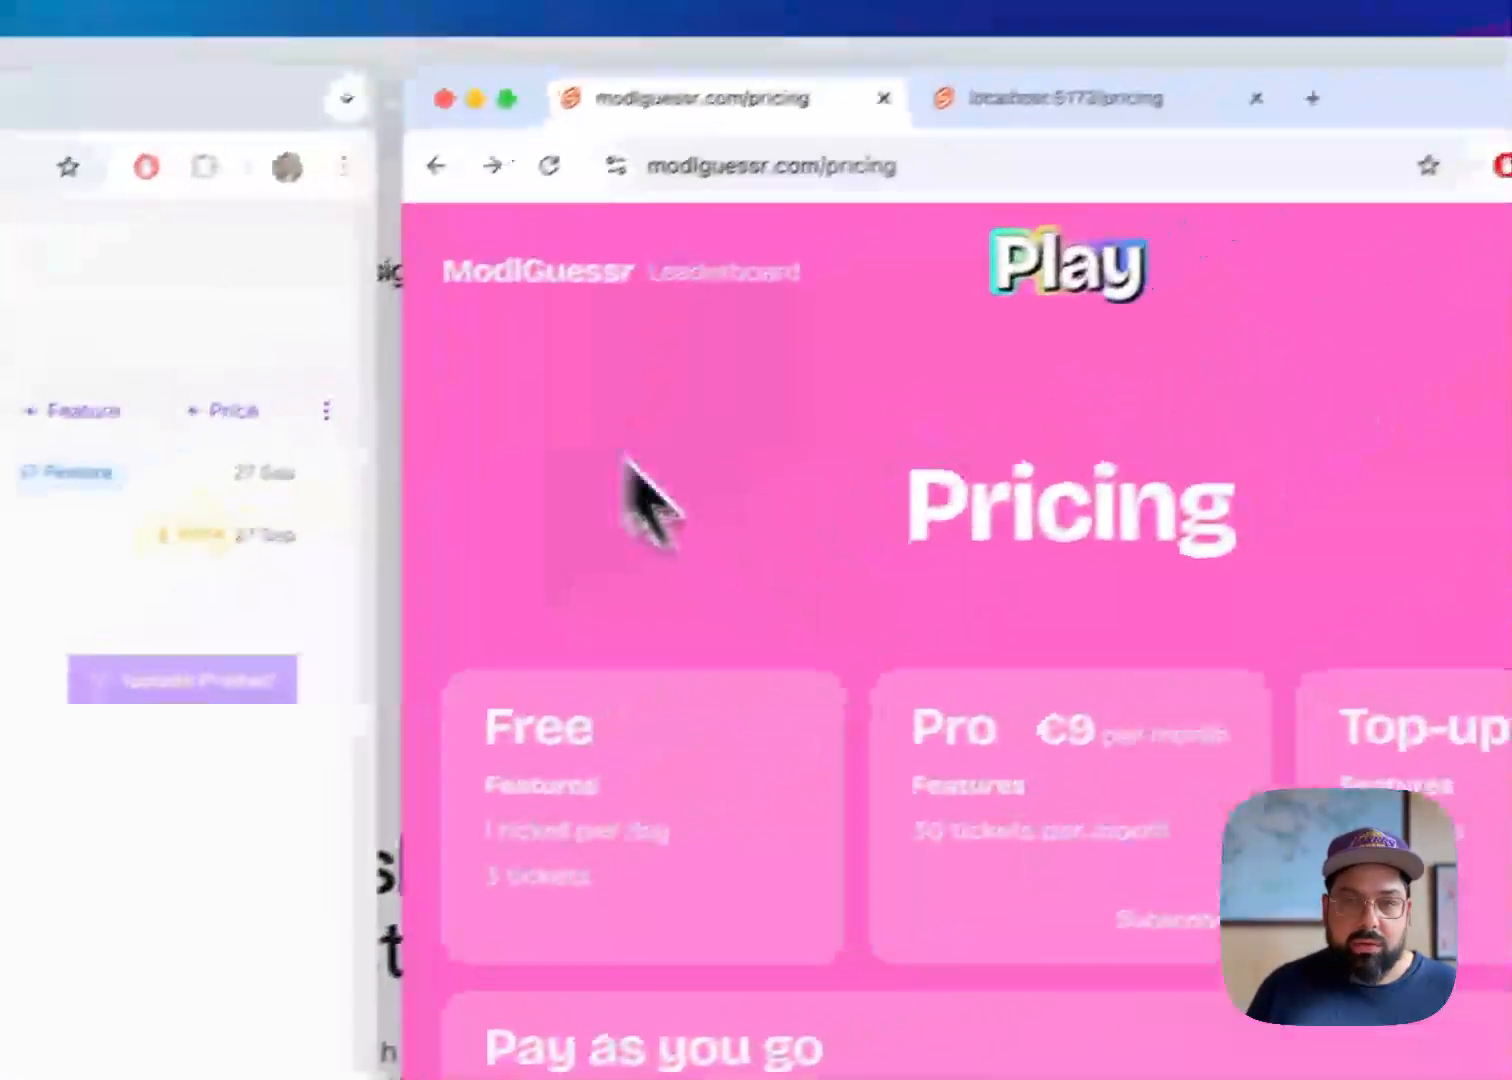
Reload the live ModlGuessr pricing page and check the price on the Top-up card
{"action": "left_click", "coordinate": [549, 166]}
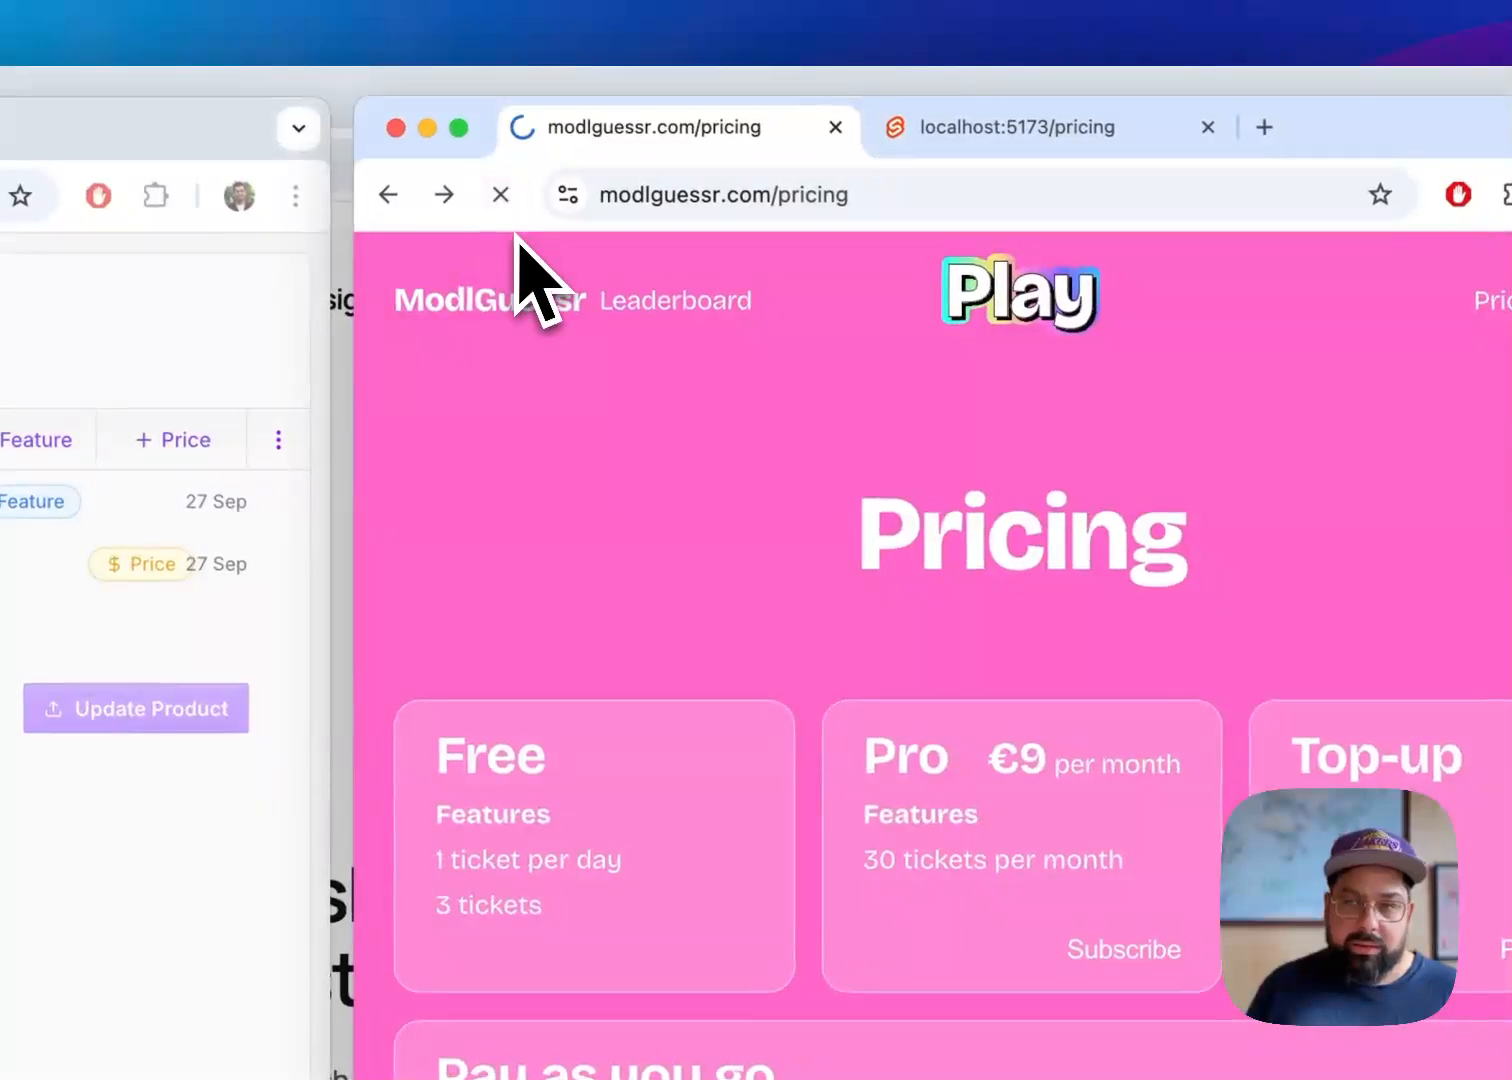
{"action": "left_click_drag", "start_coordinate": [1243, 487], "coordinate": [1451, 489]}
{"action": "left_click", "coordinate": [1375, 384]}
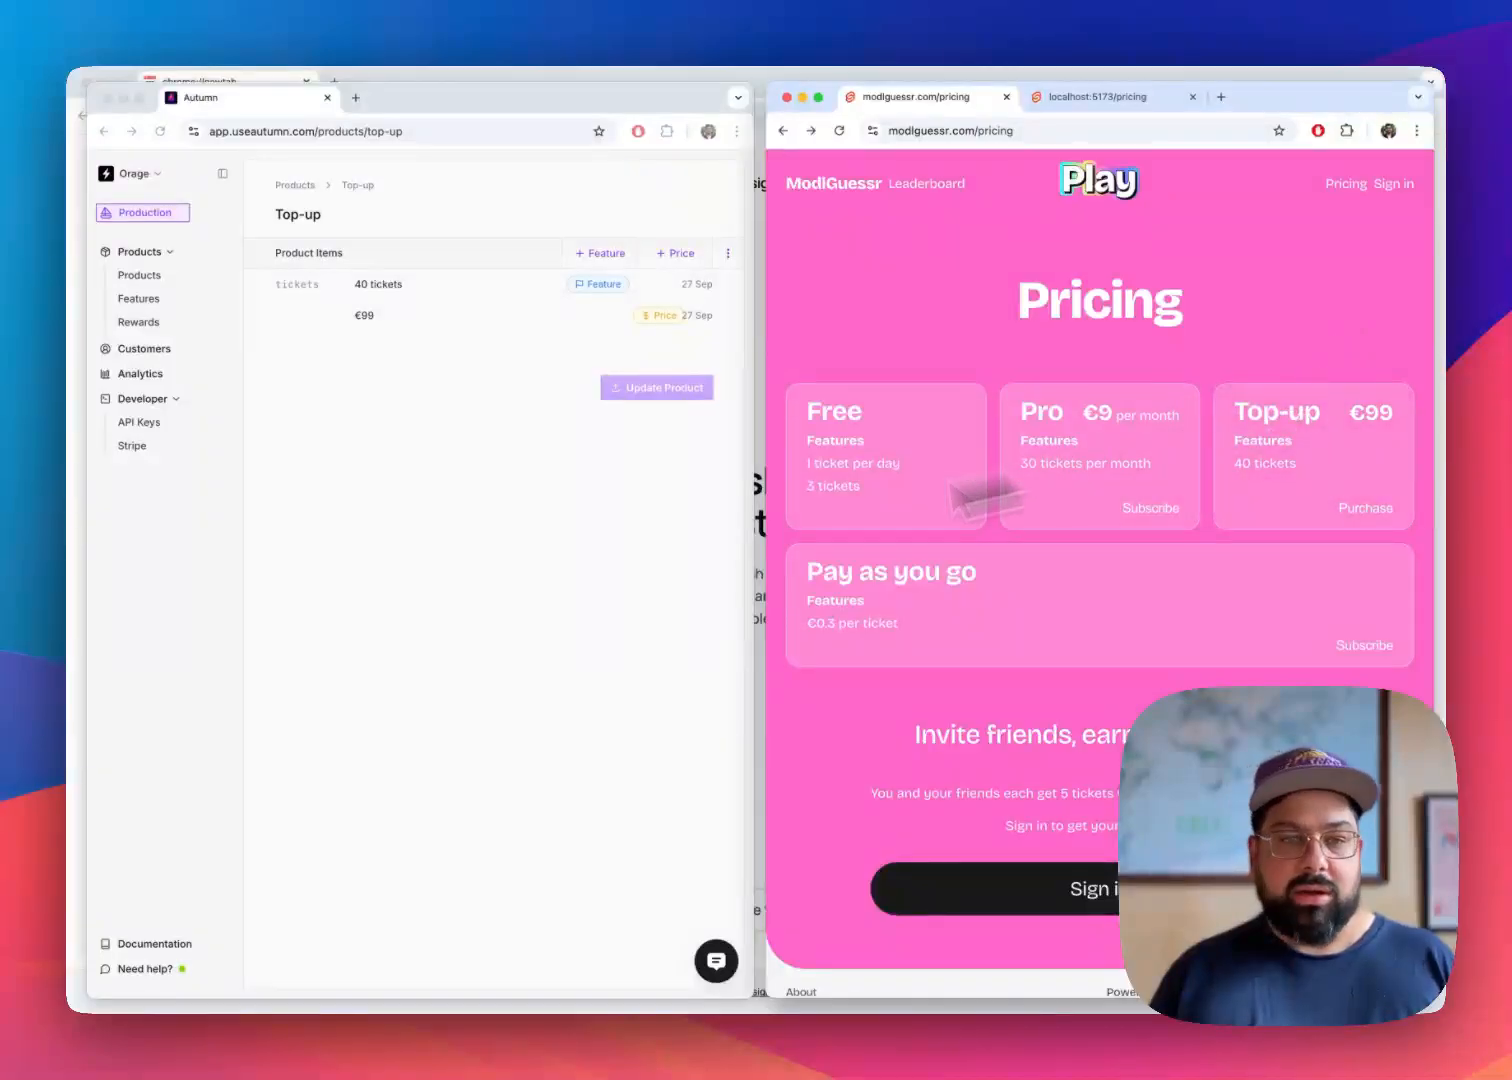
{"action": "left_click", "coordinate": [486, 567]}
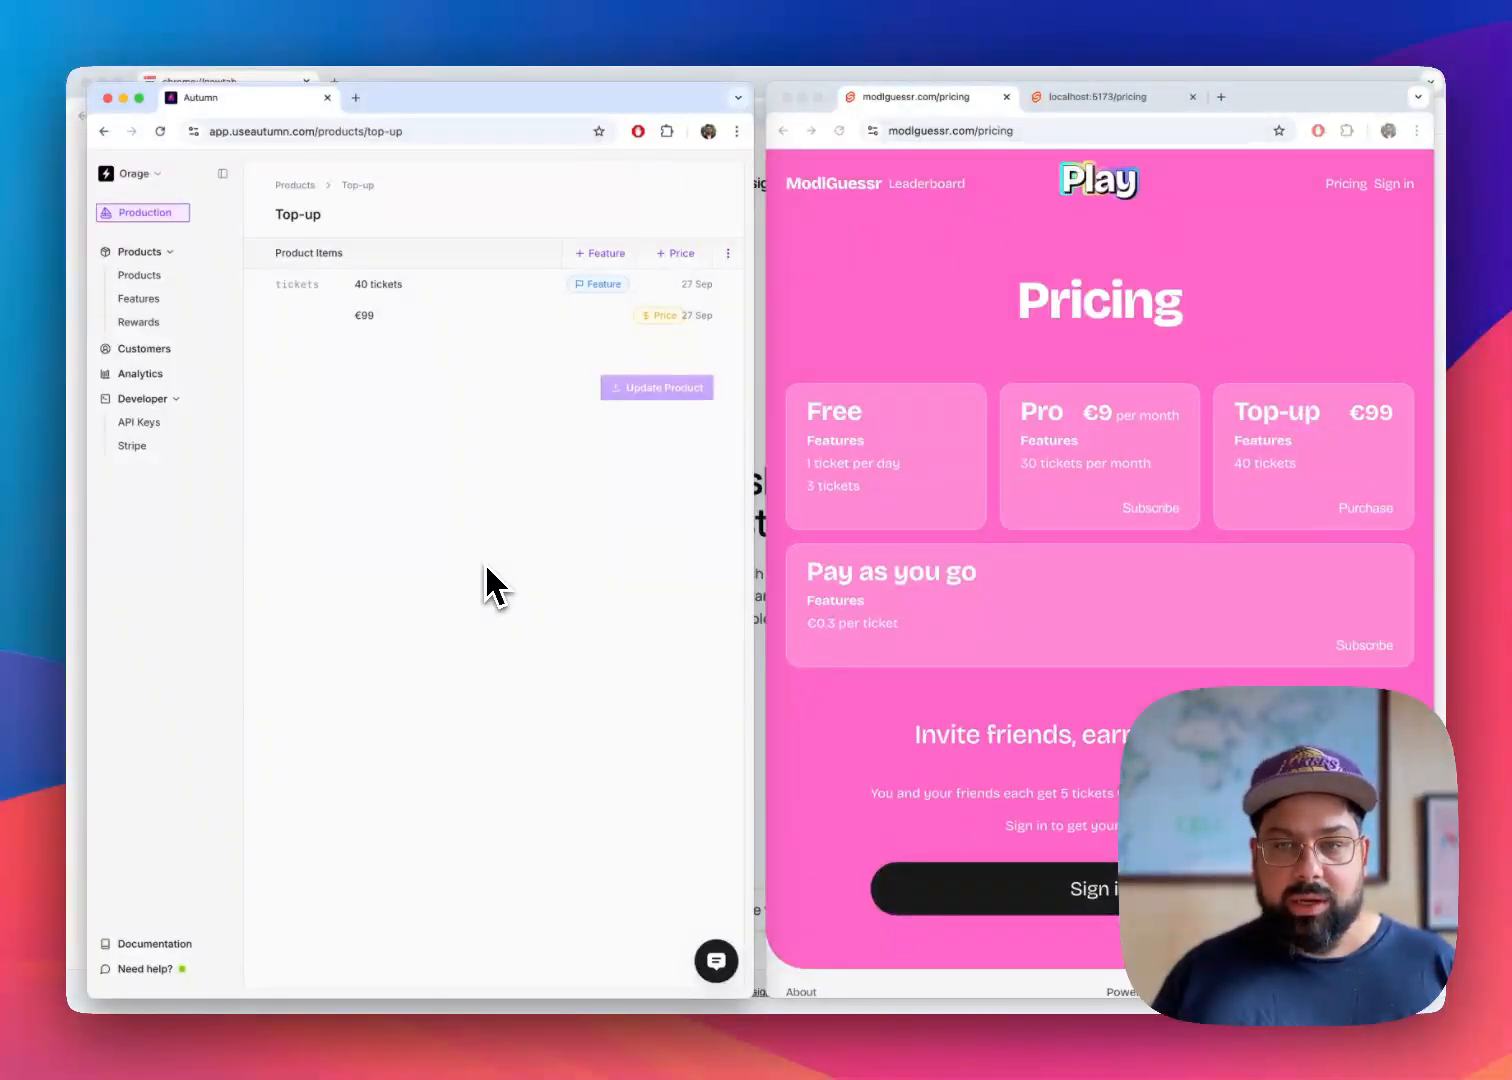
{"action": "left_click", "coordinate": [1400, 438]}
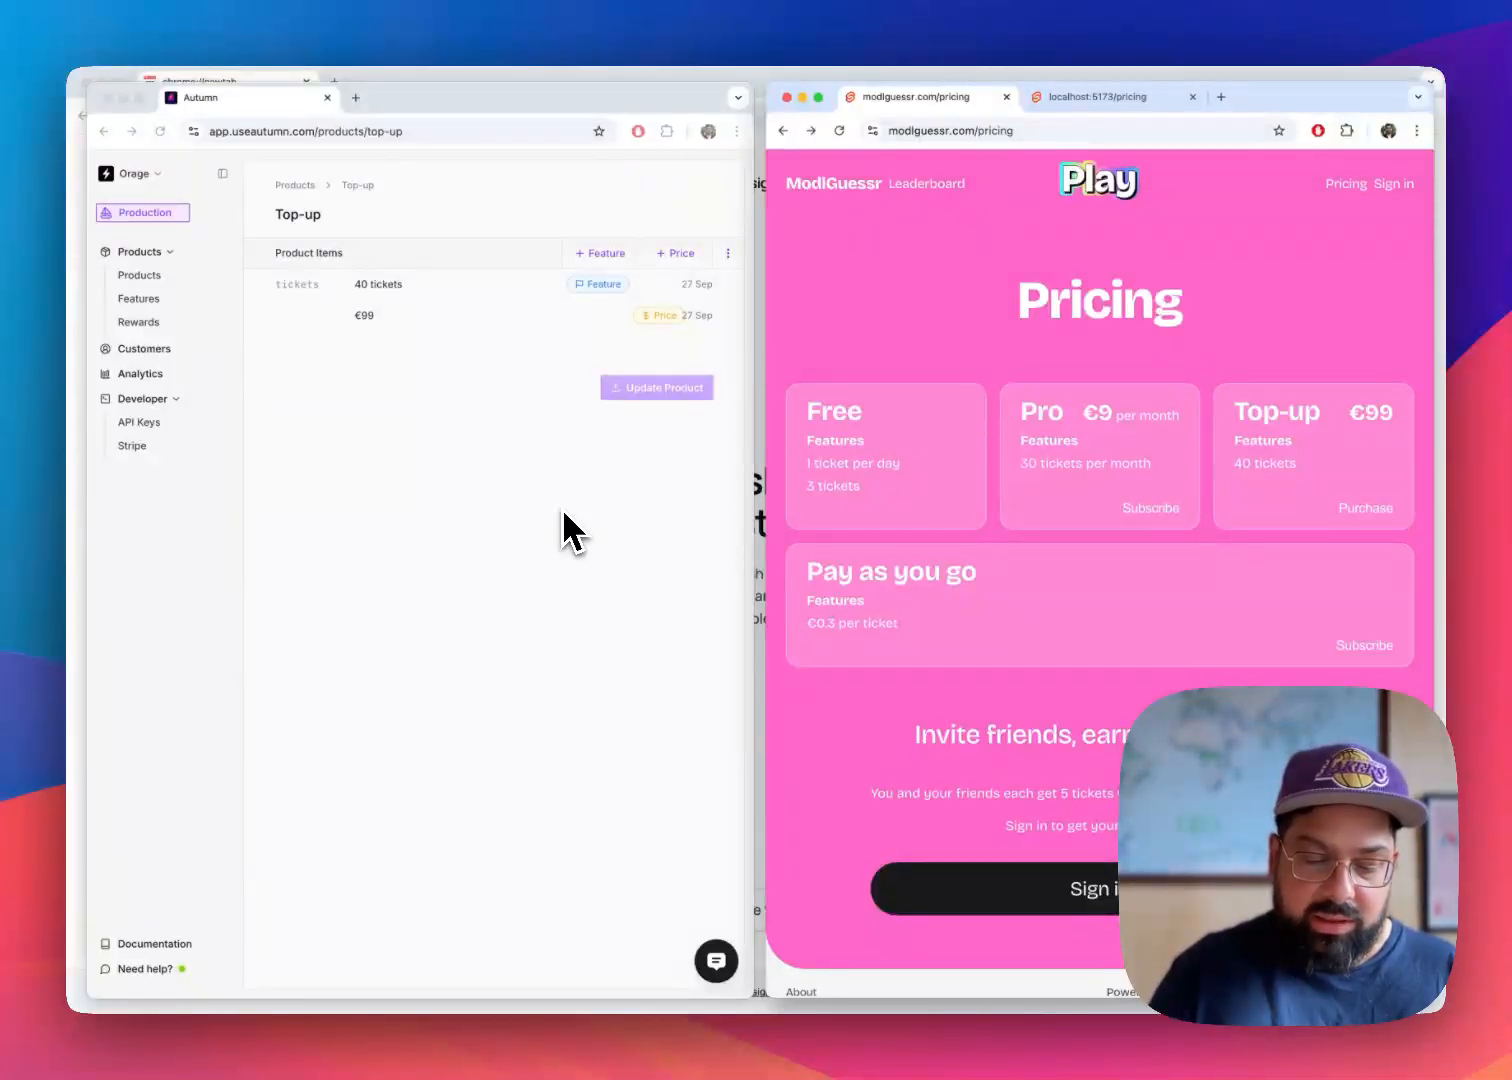
In Autumn, set the Top-up product's fixed price back to 19 EUR and save the product
{"action": "left_click", "coordinate": [510, 505]}
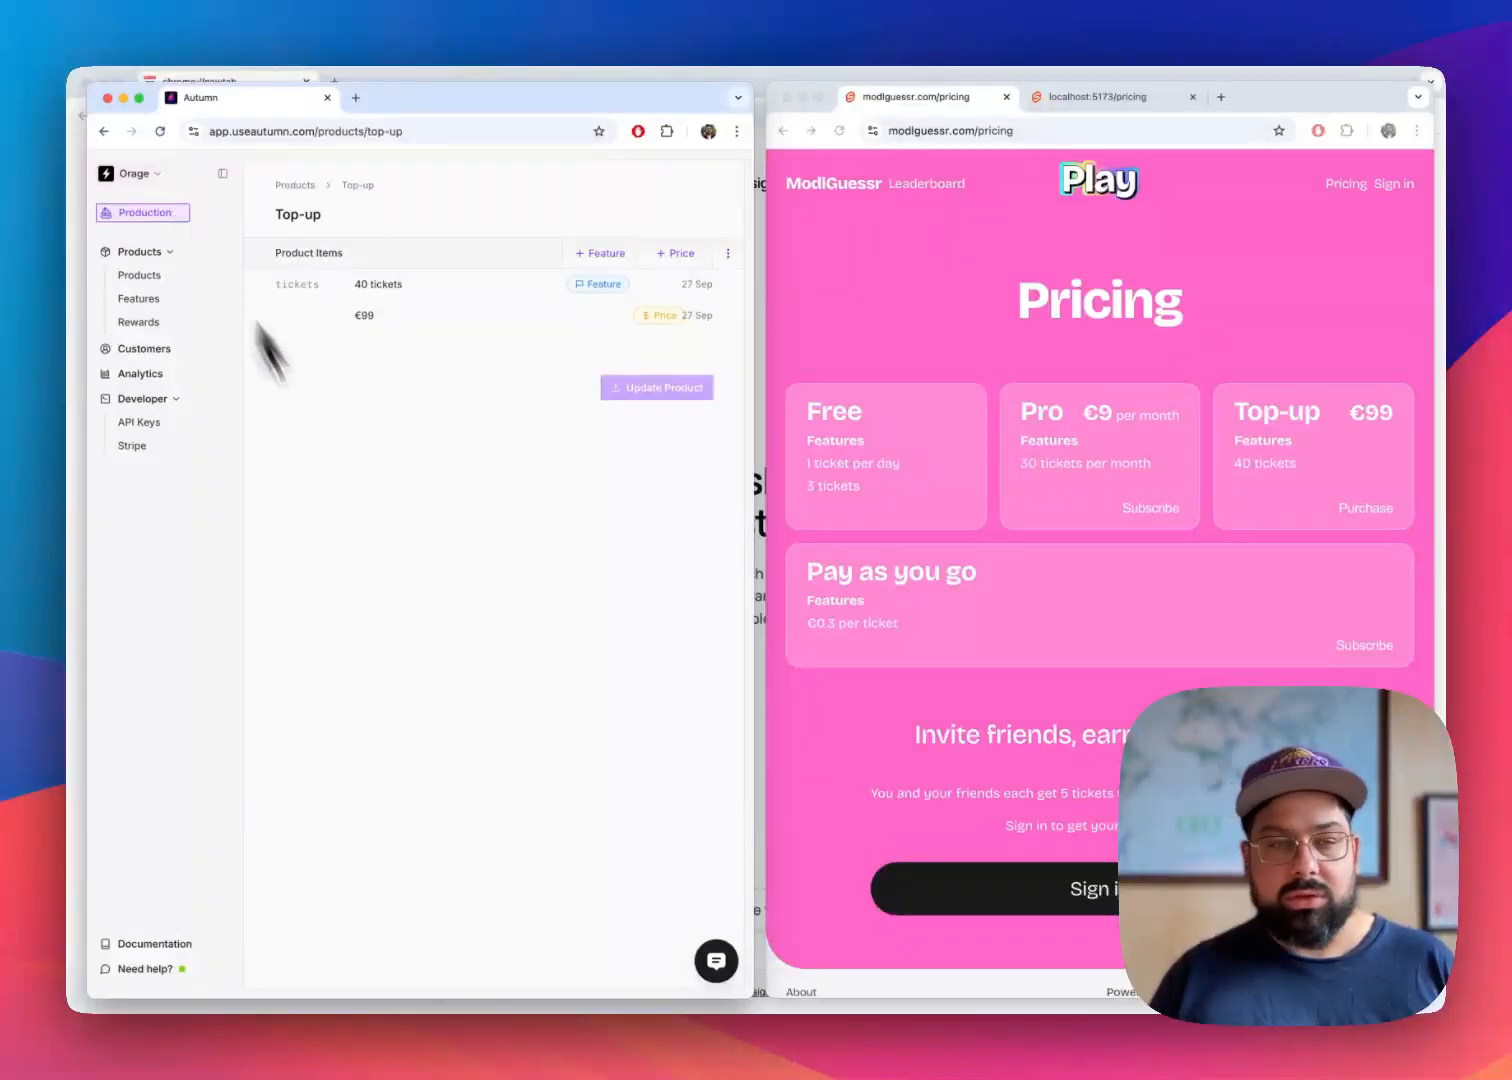
{"action": "left_click", "coordinate": [389, 320]}
{"action": "double_click", "coordinate": [446, 470]}
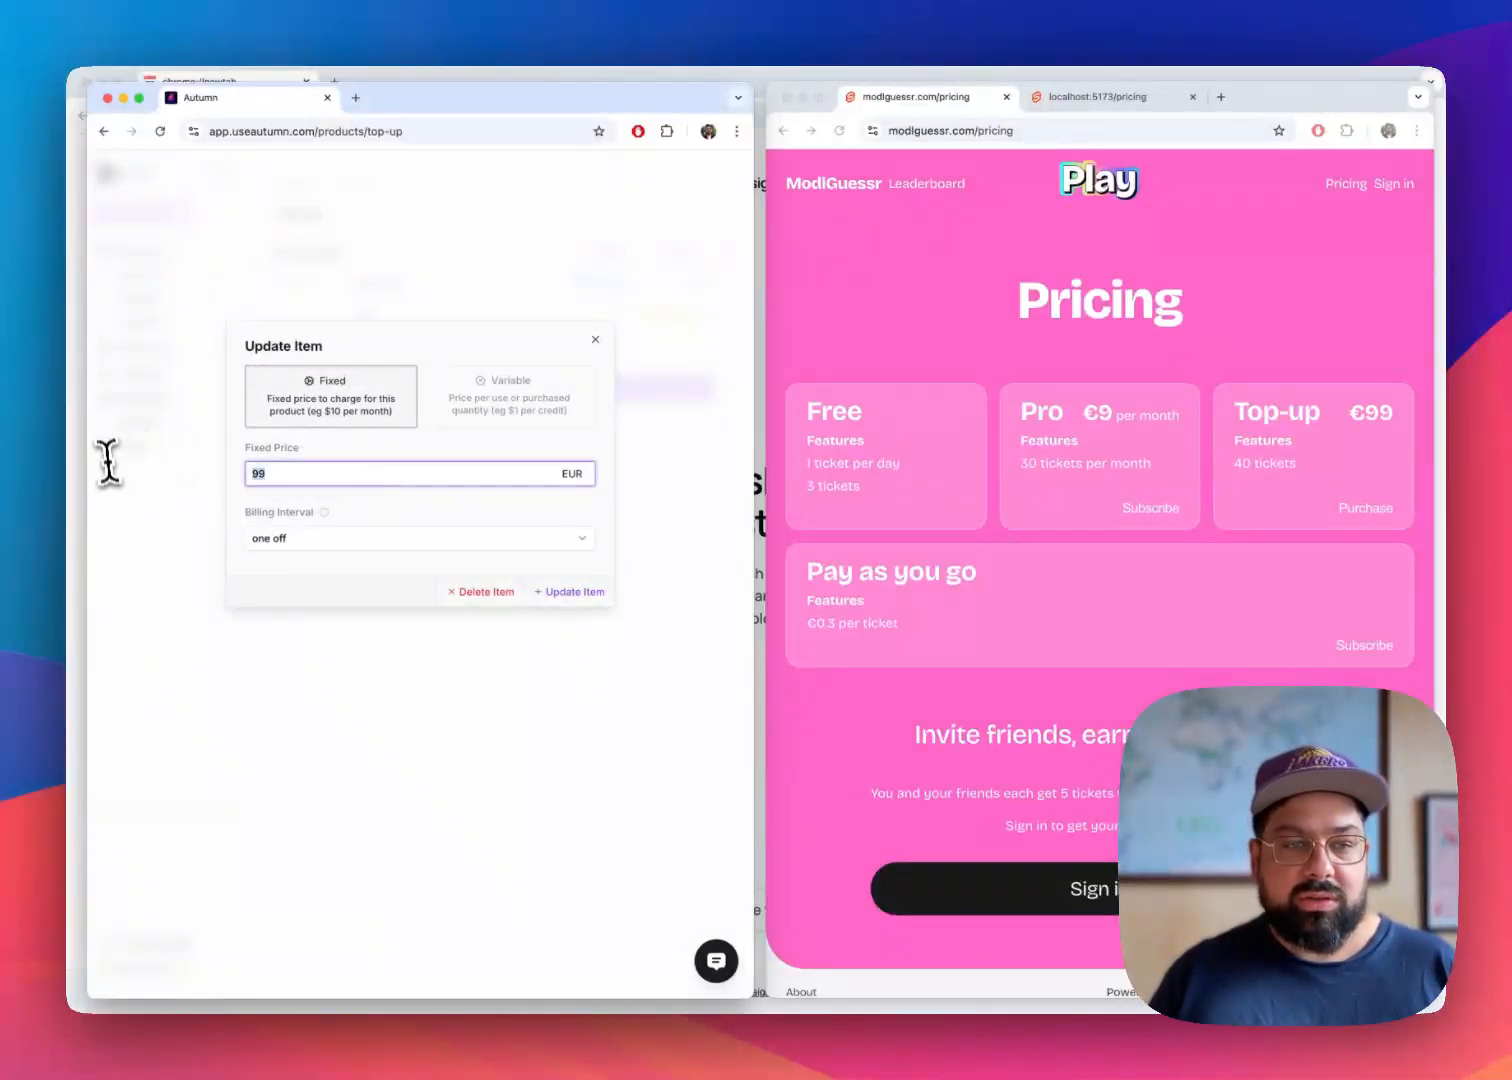
{"action": "type", "text": "19"}
{"action": "left_click", "coordinate": [570, 591]}
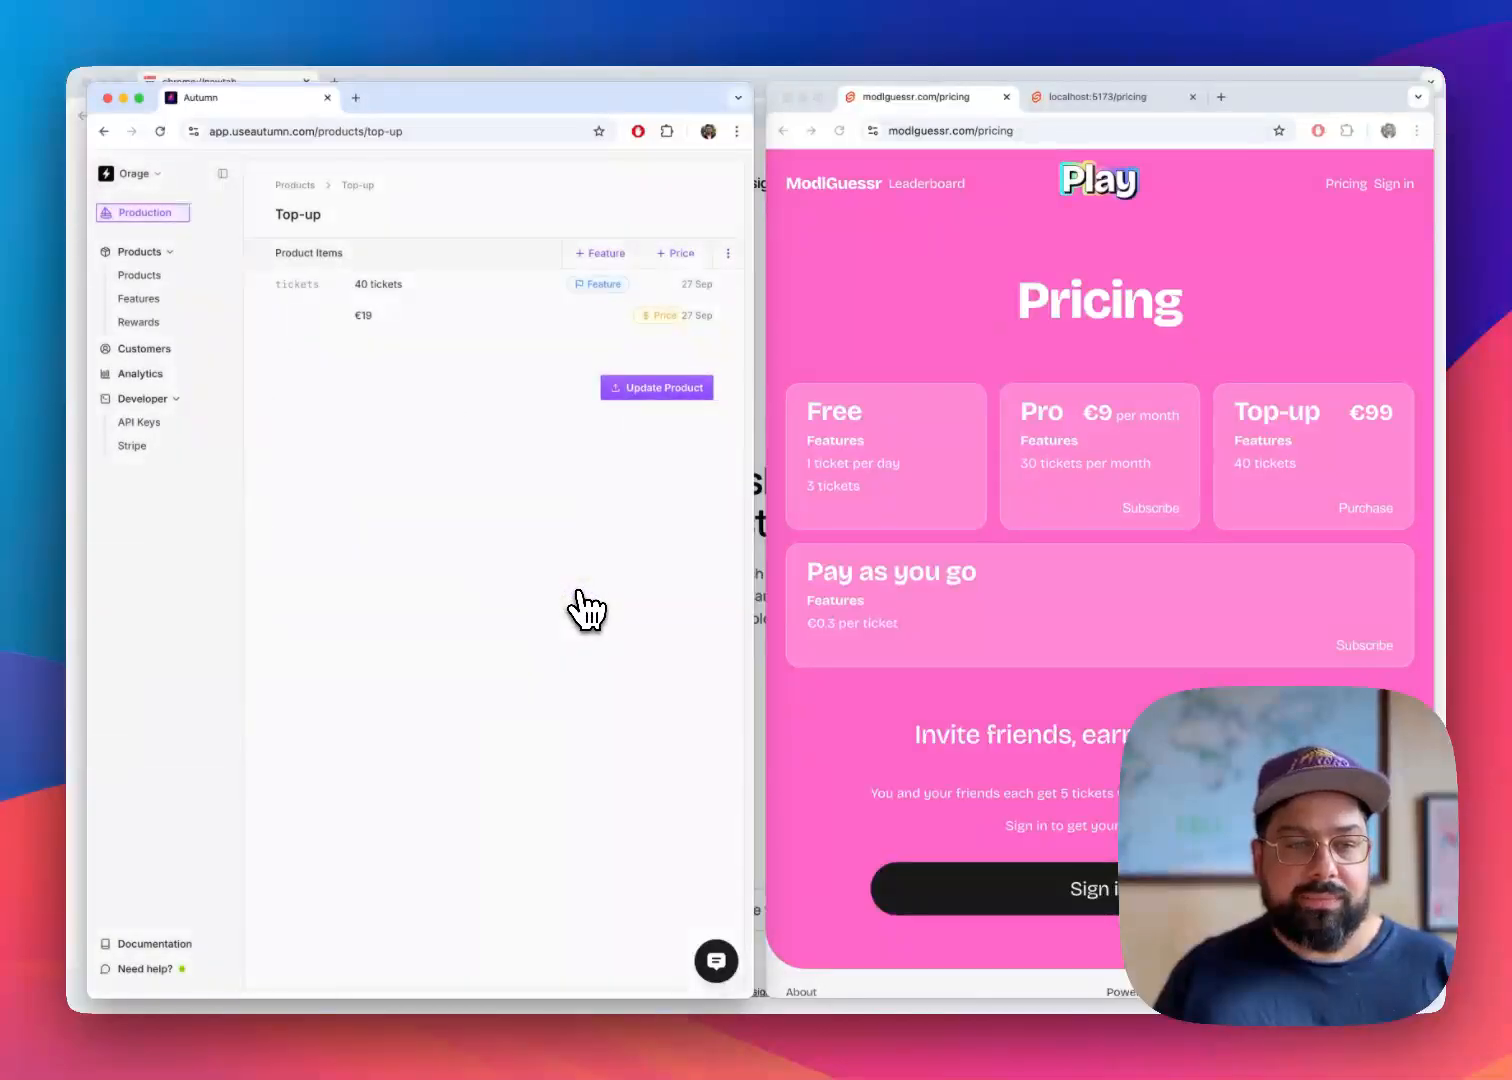
{"action": "left_click", "coordinate": [664, 390]}
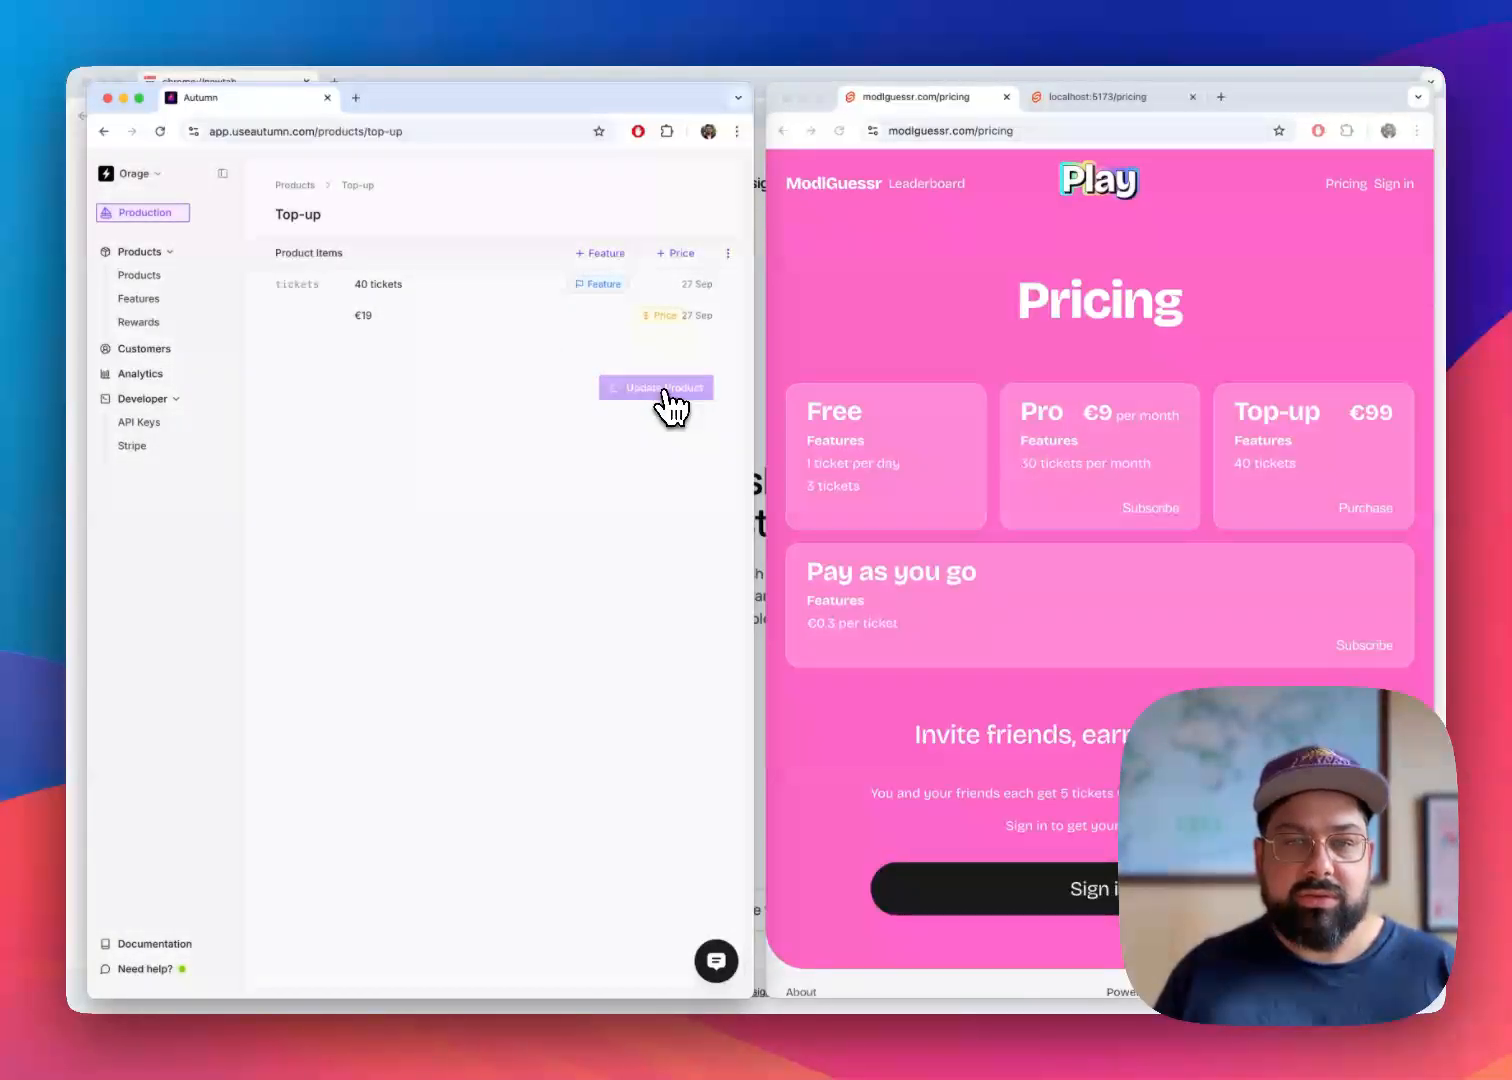
Refresh the live pricing page and compare its Top-up card with the product's price in Autumn
{"action": "left_click", "coordinate": [859, 374]}
{"action": "left_click", "coordinate": [840, 131]}
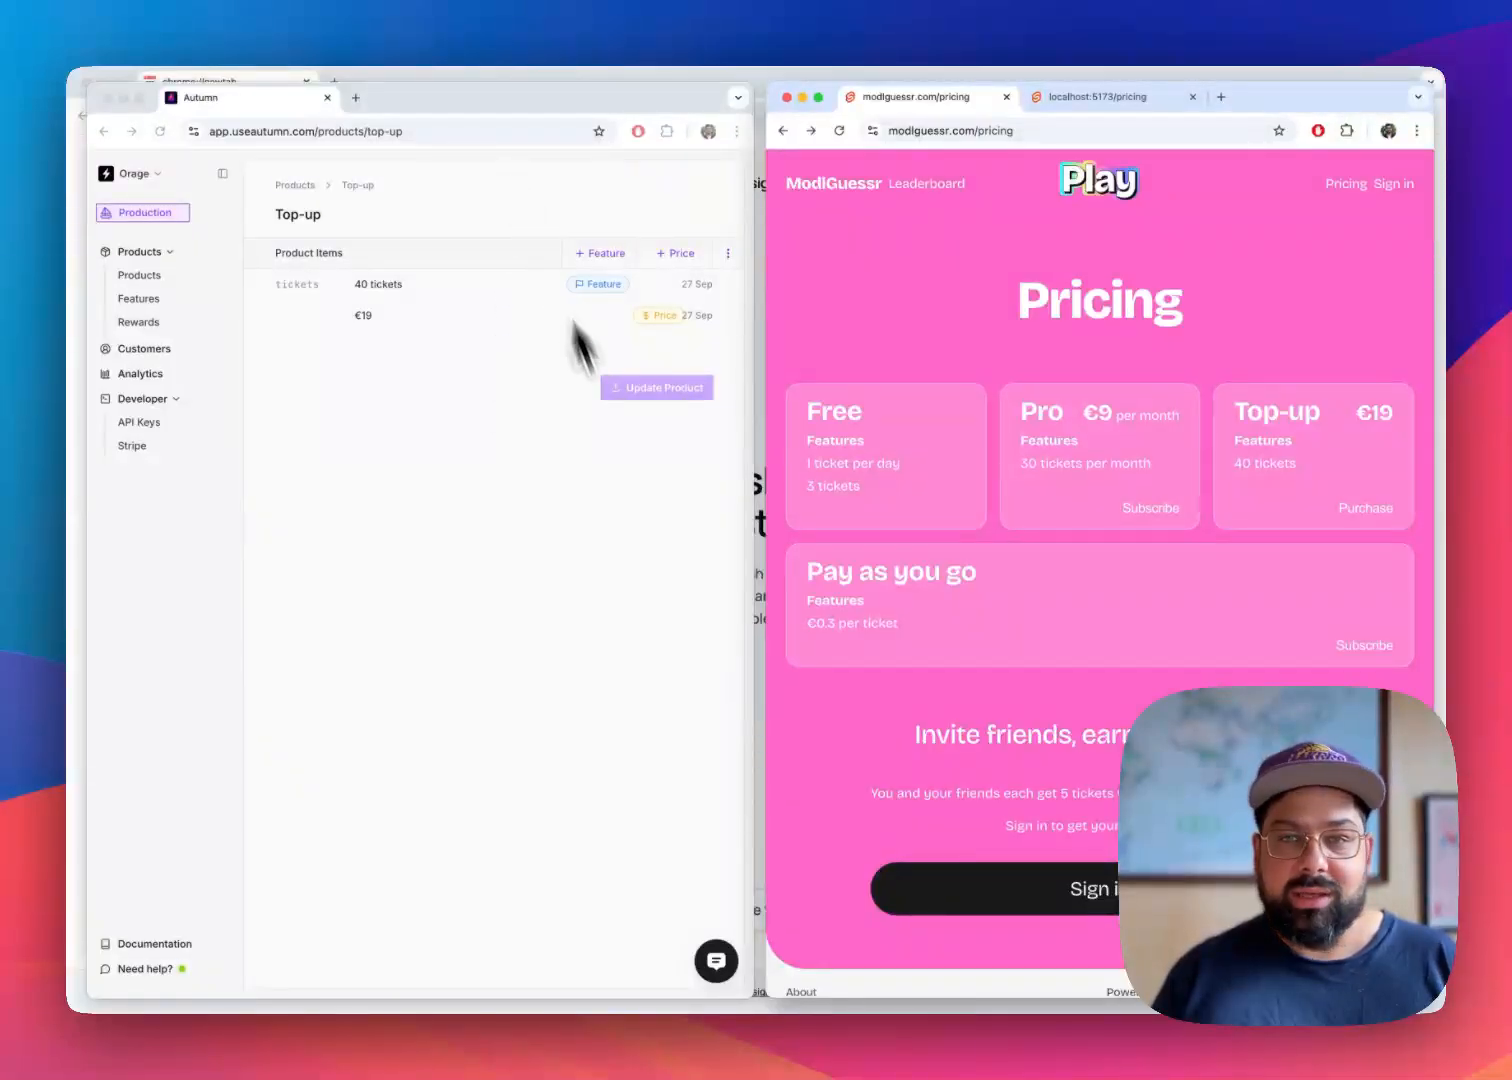
{"action": "left_click", "coordinate": [495, 660]}
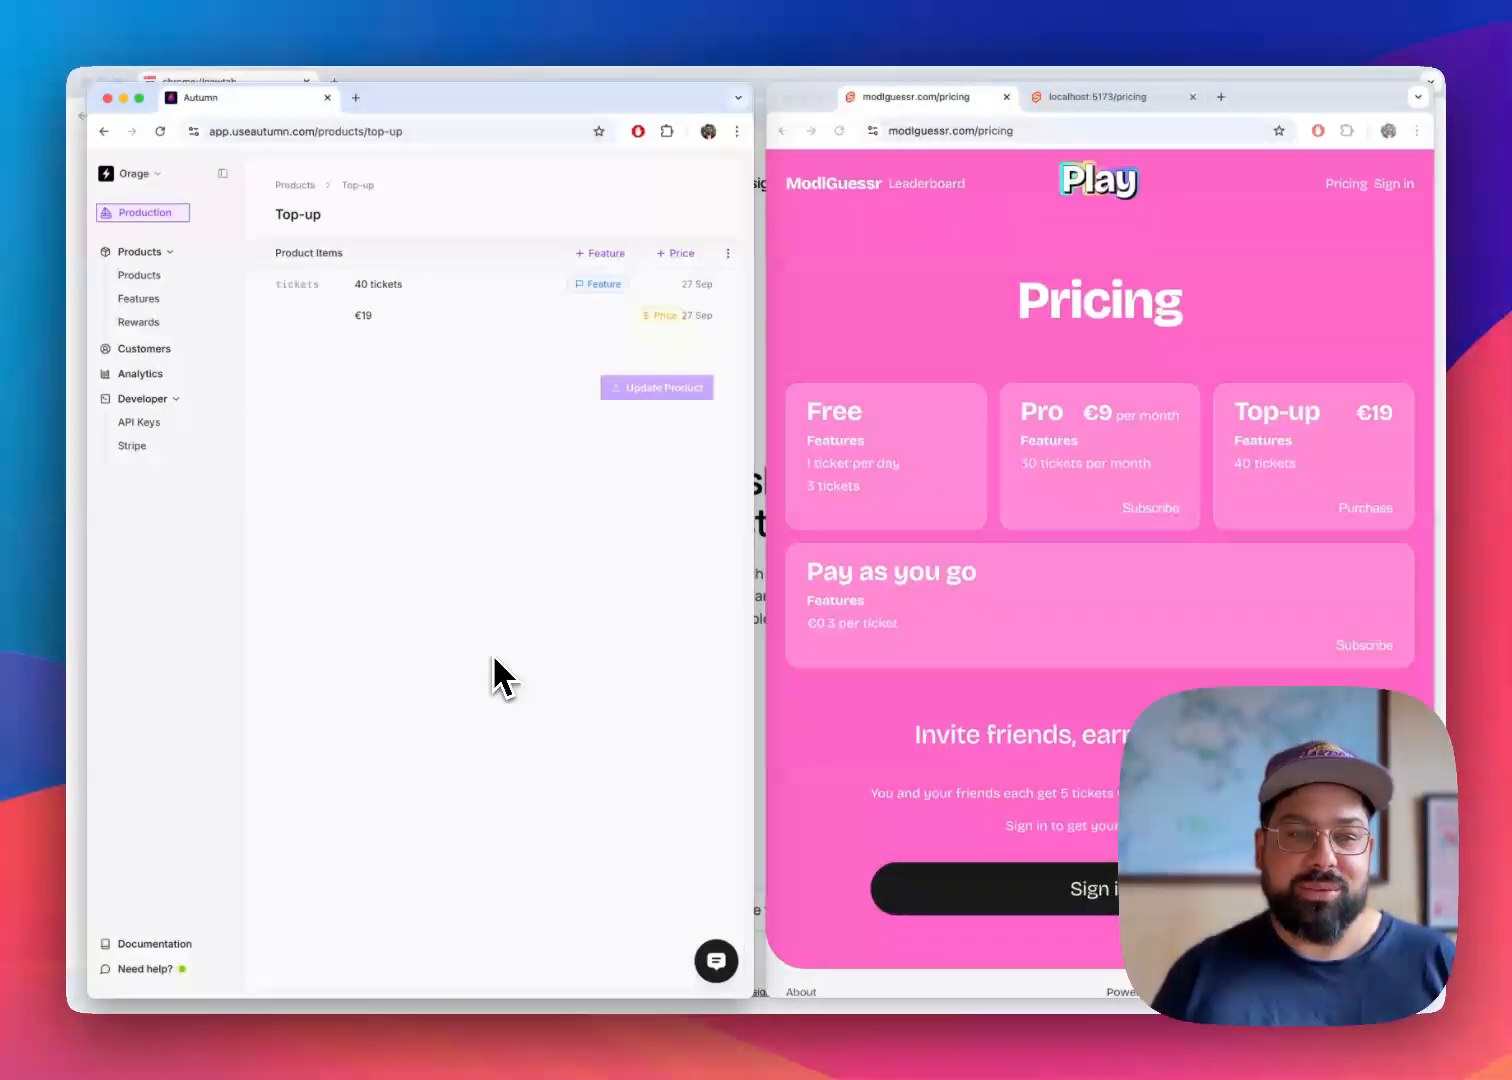
{"action": "left_click", "coordinate": [910, 285]}
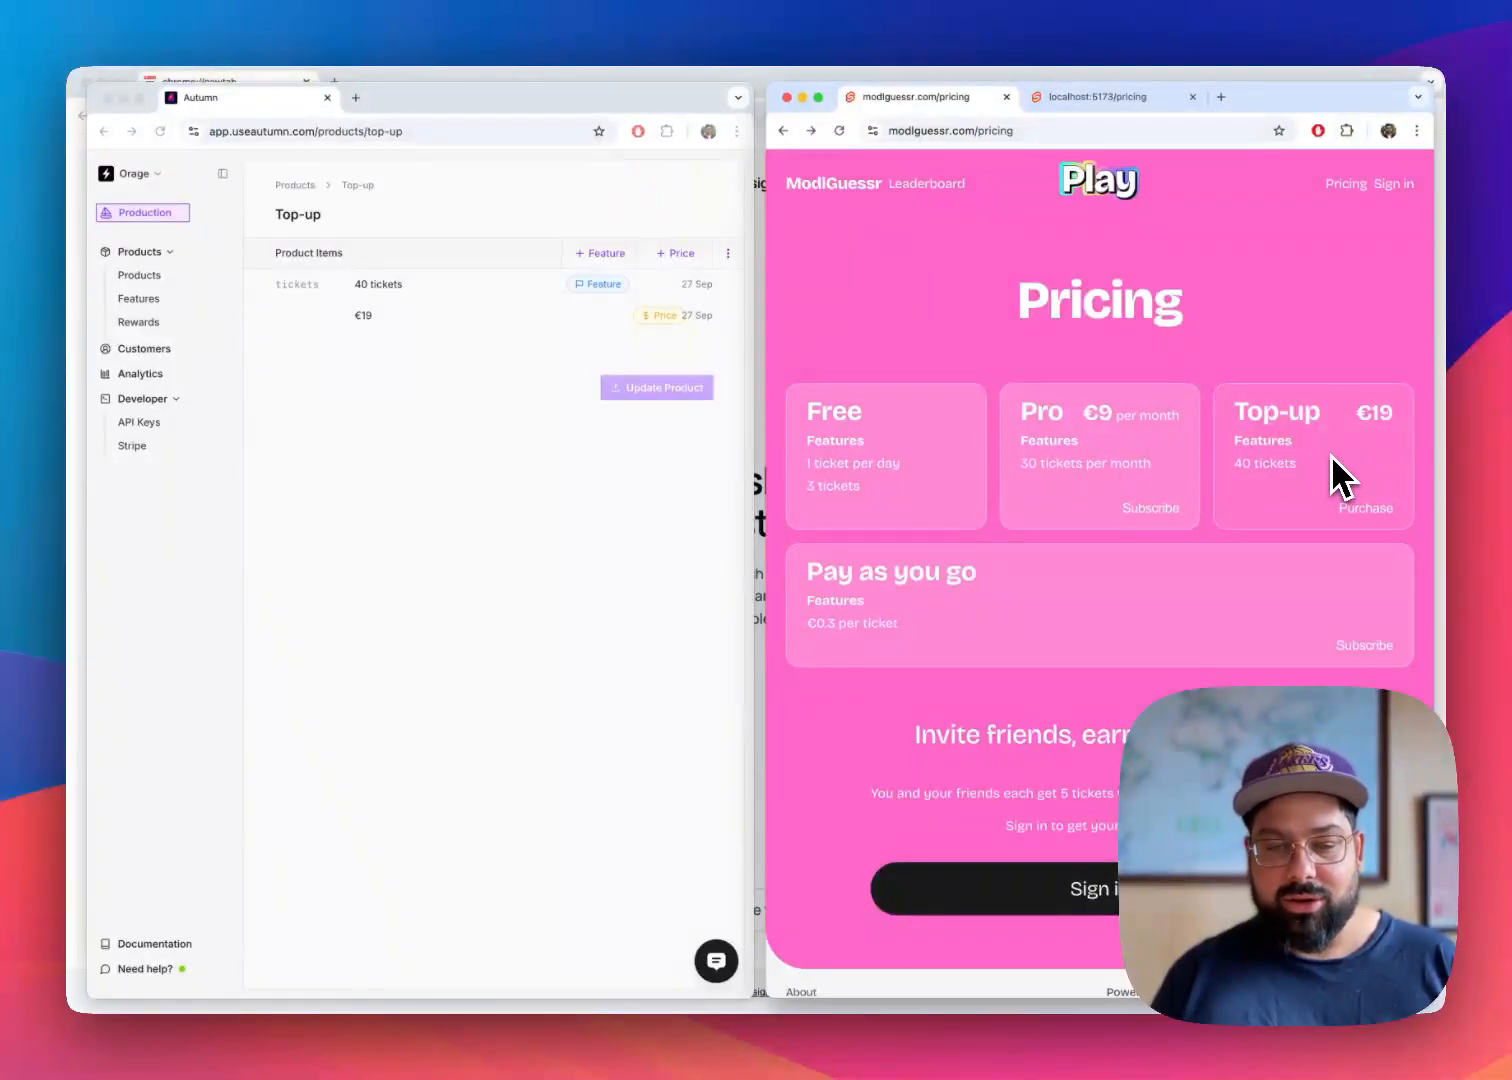